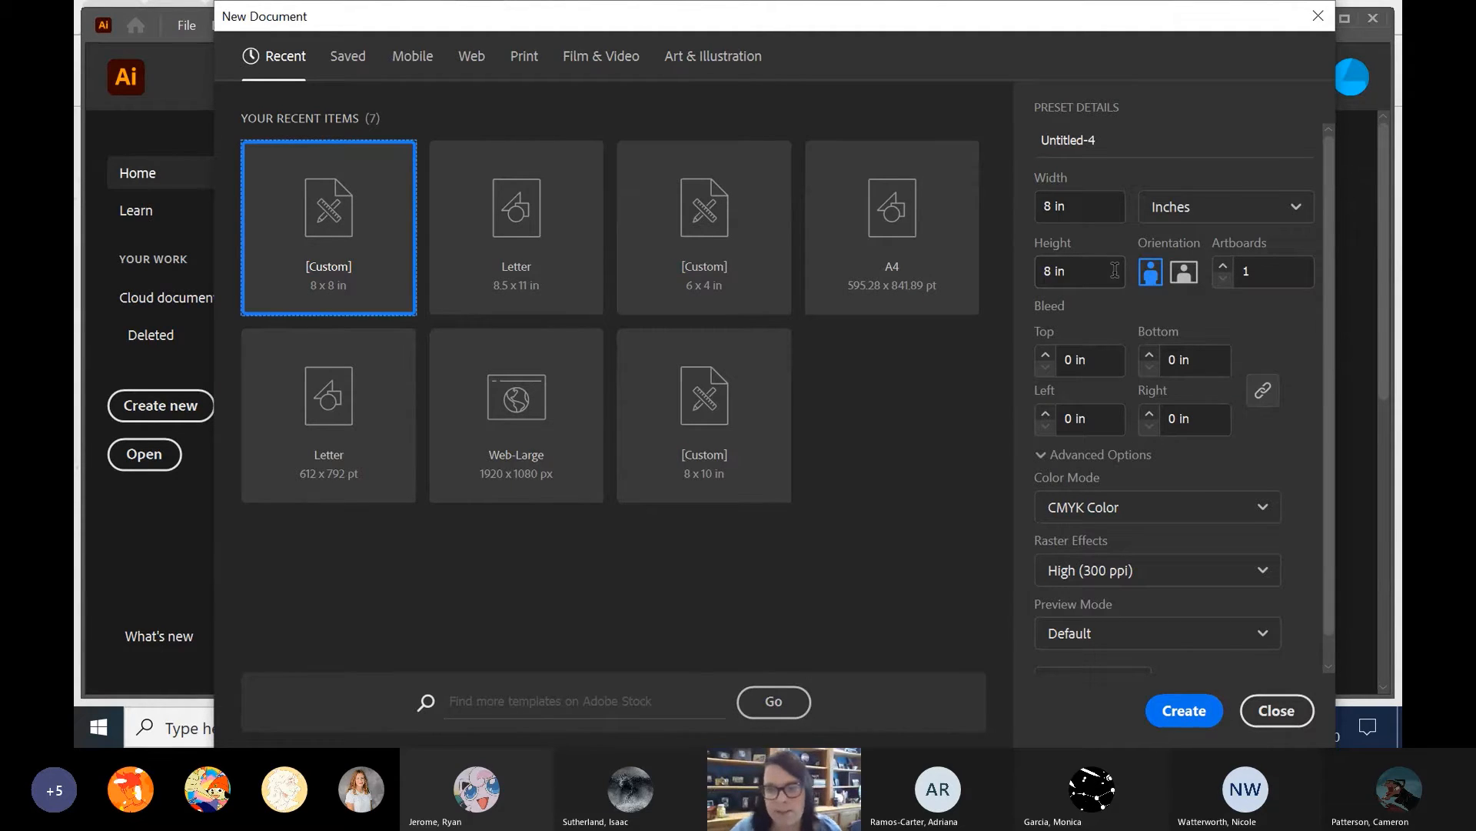
Create a new document 5 in wide and 7 in high.
click(1085, 206)
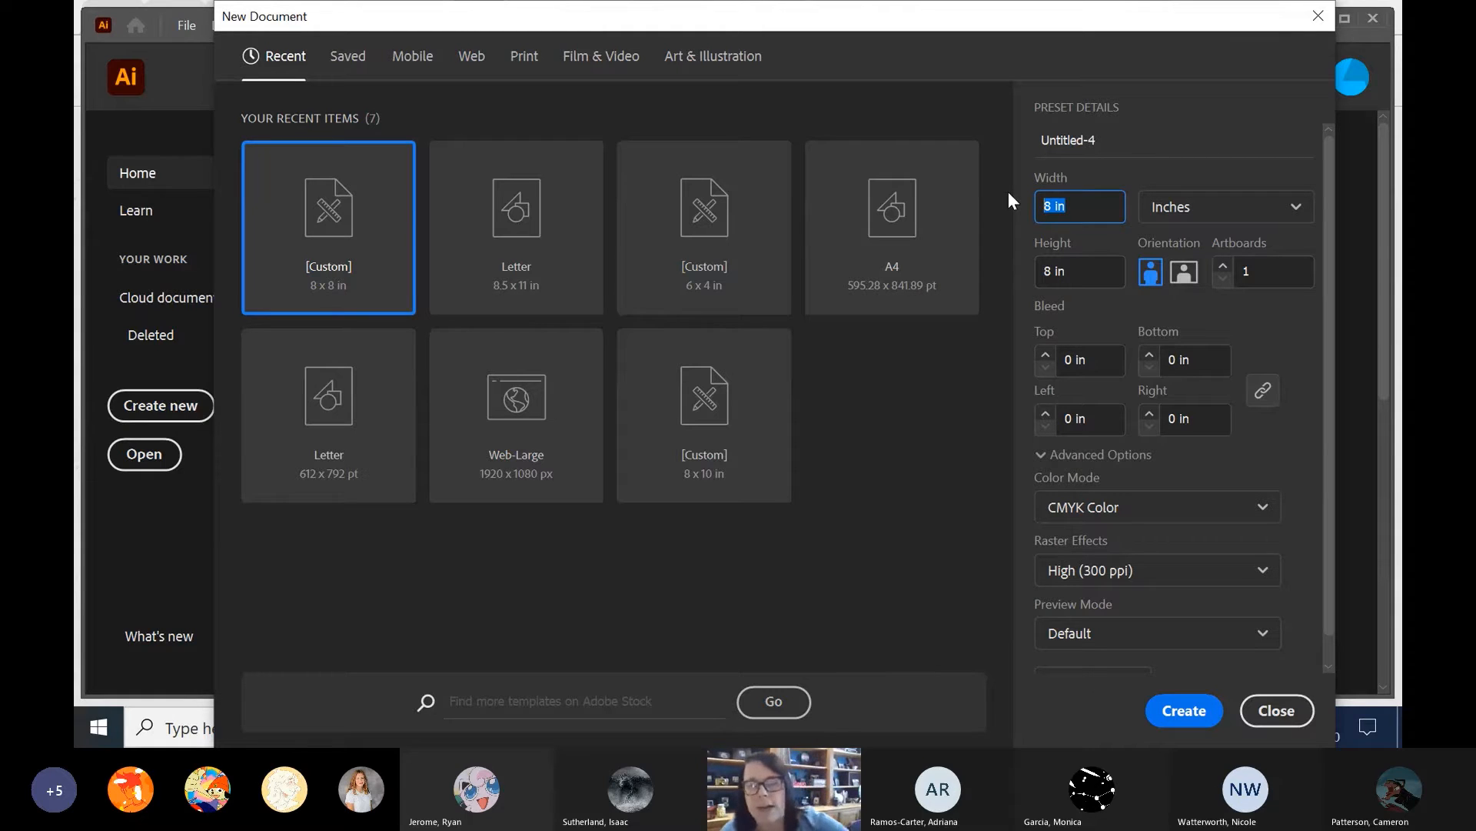
text(5)
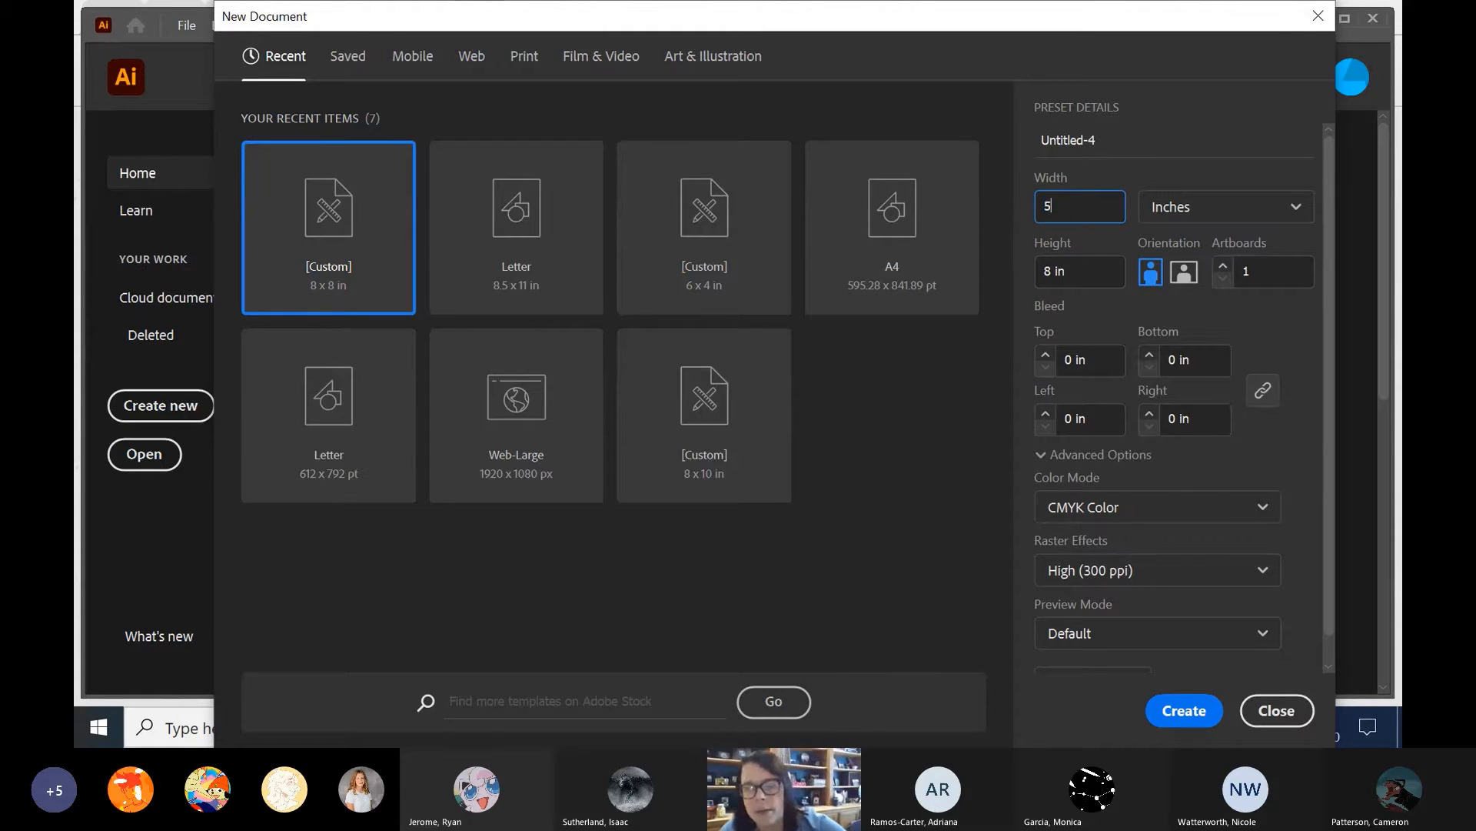
click(1122, 273)
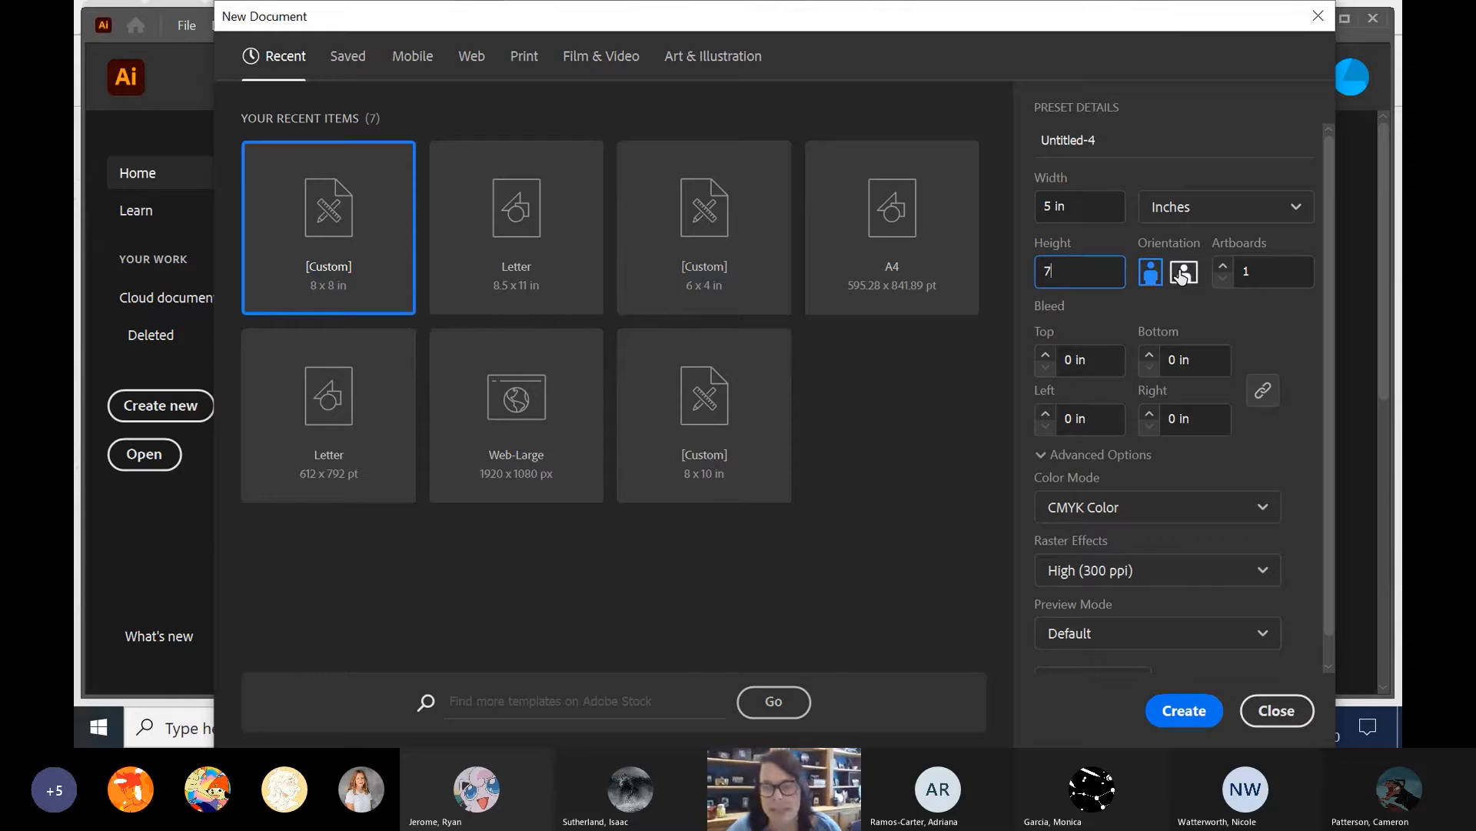
click(1184, 712)
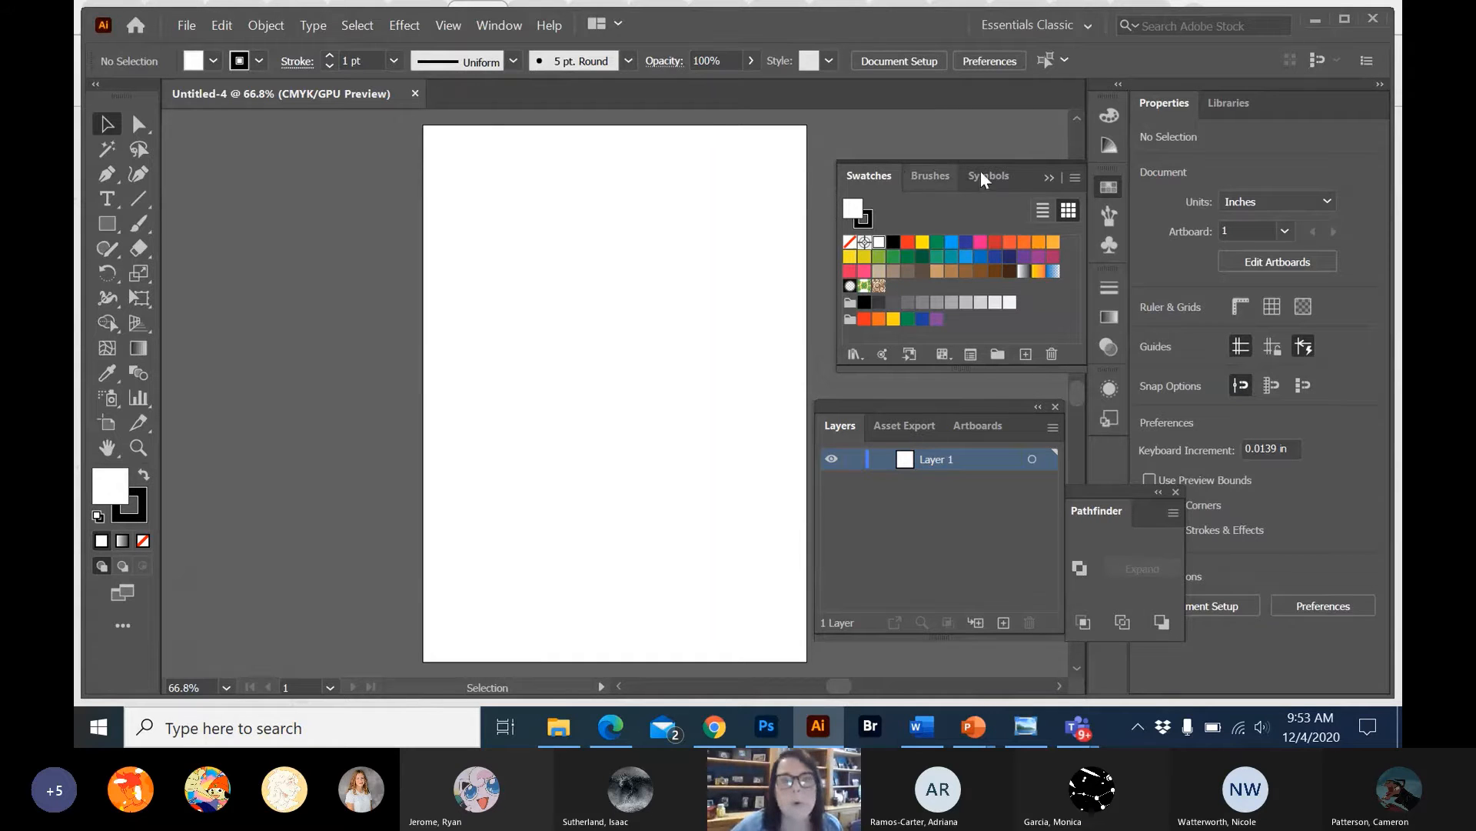
Move the floating Swatches and Layers panels off the artboard so the whole page is clear.
drag(1028, 169, 1069, 120)
drag(994, 399, 1090, 315)
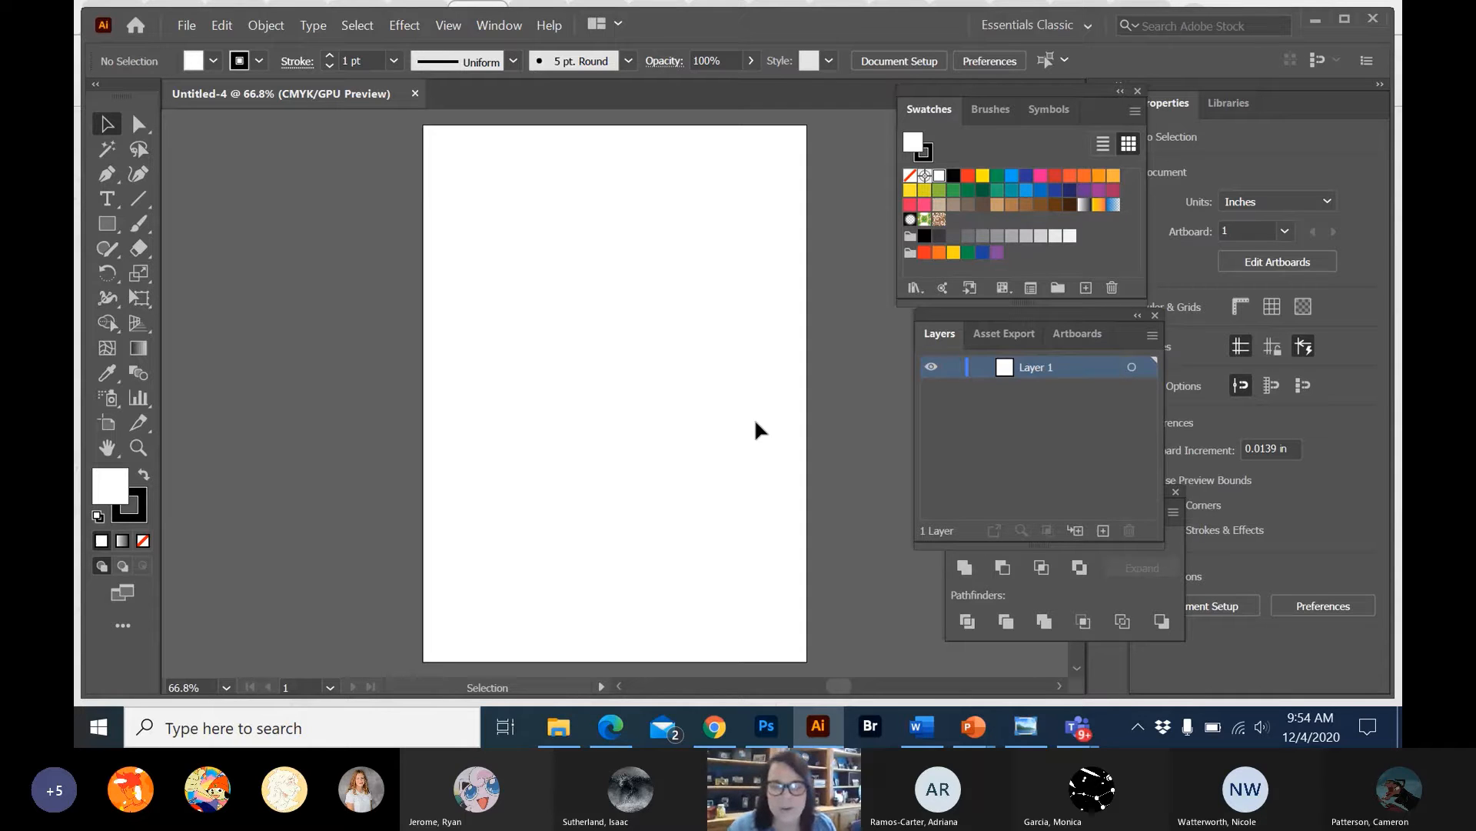
mouse_move(821, 743)
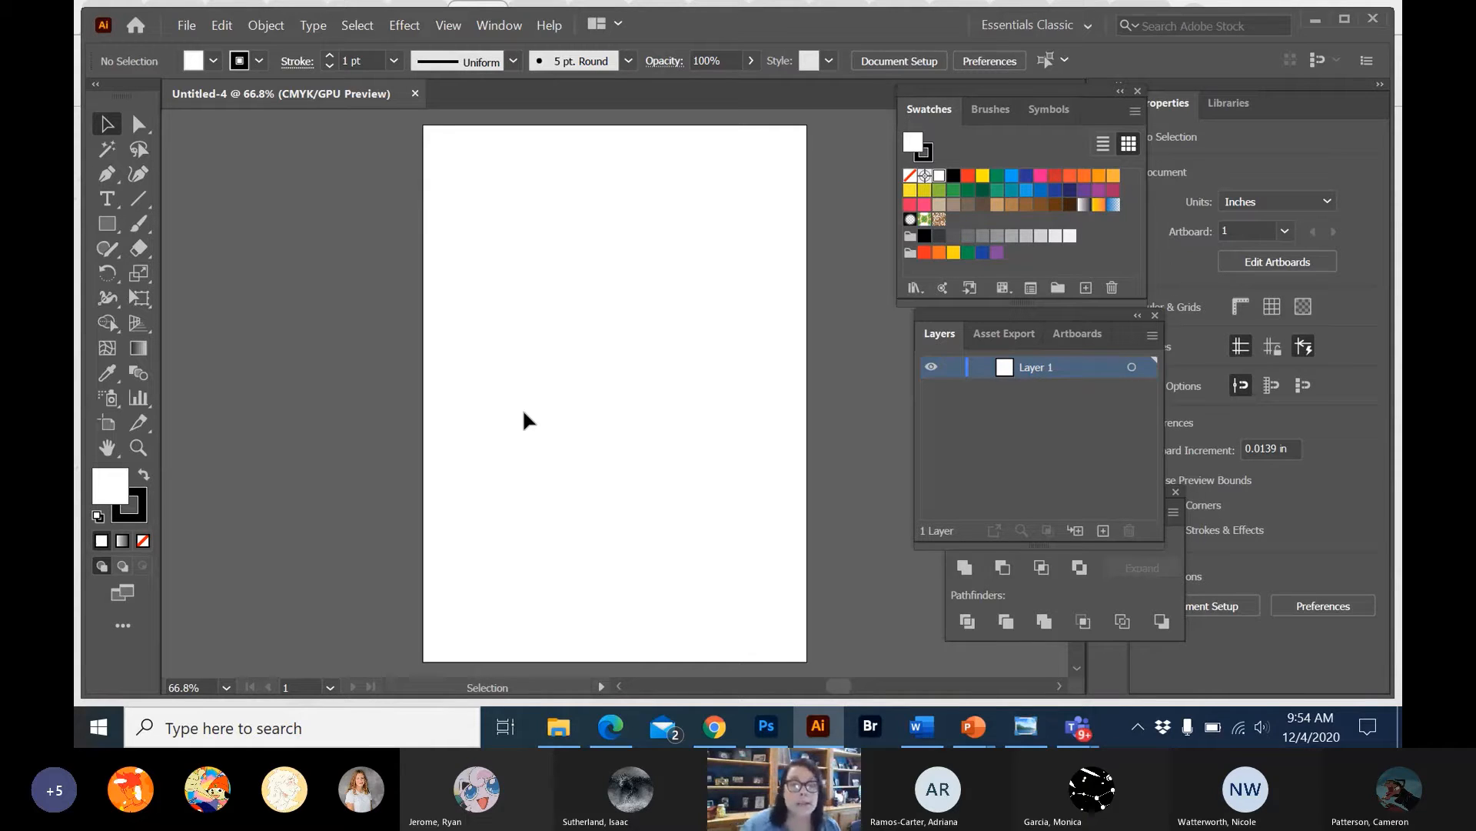
click(186, 25)
mouse_move(221, 25)
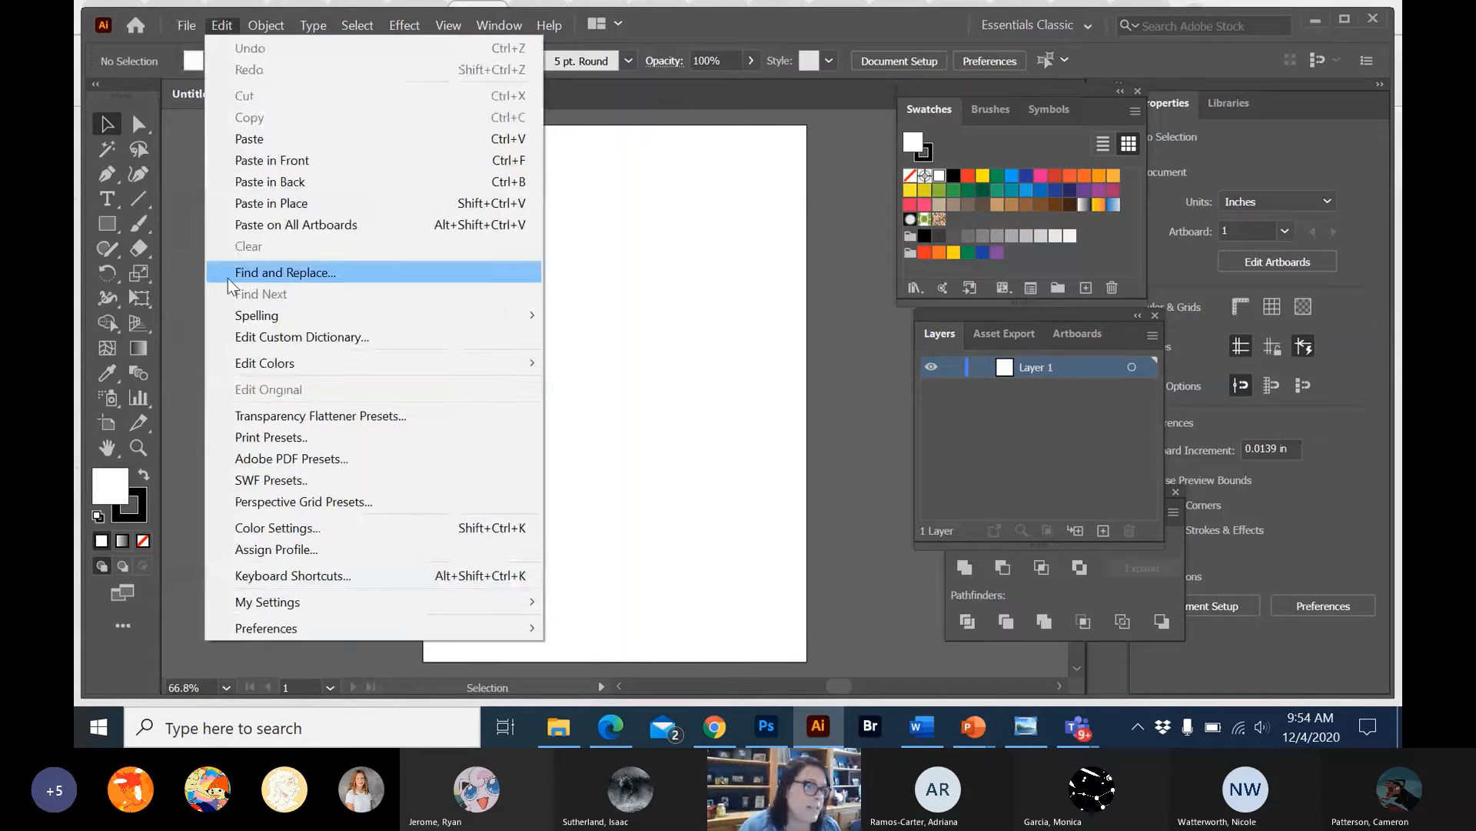
click(180, 11)
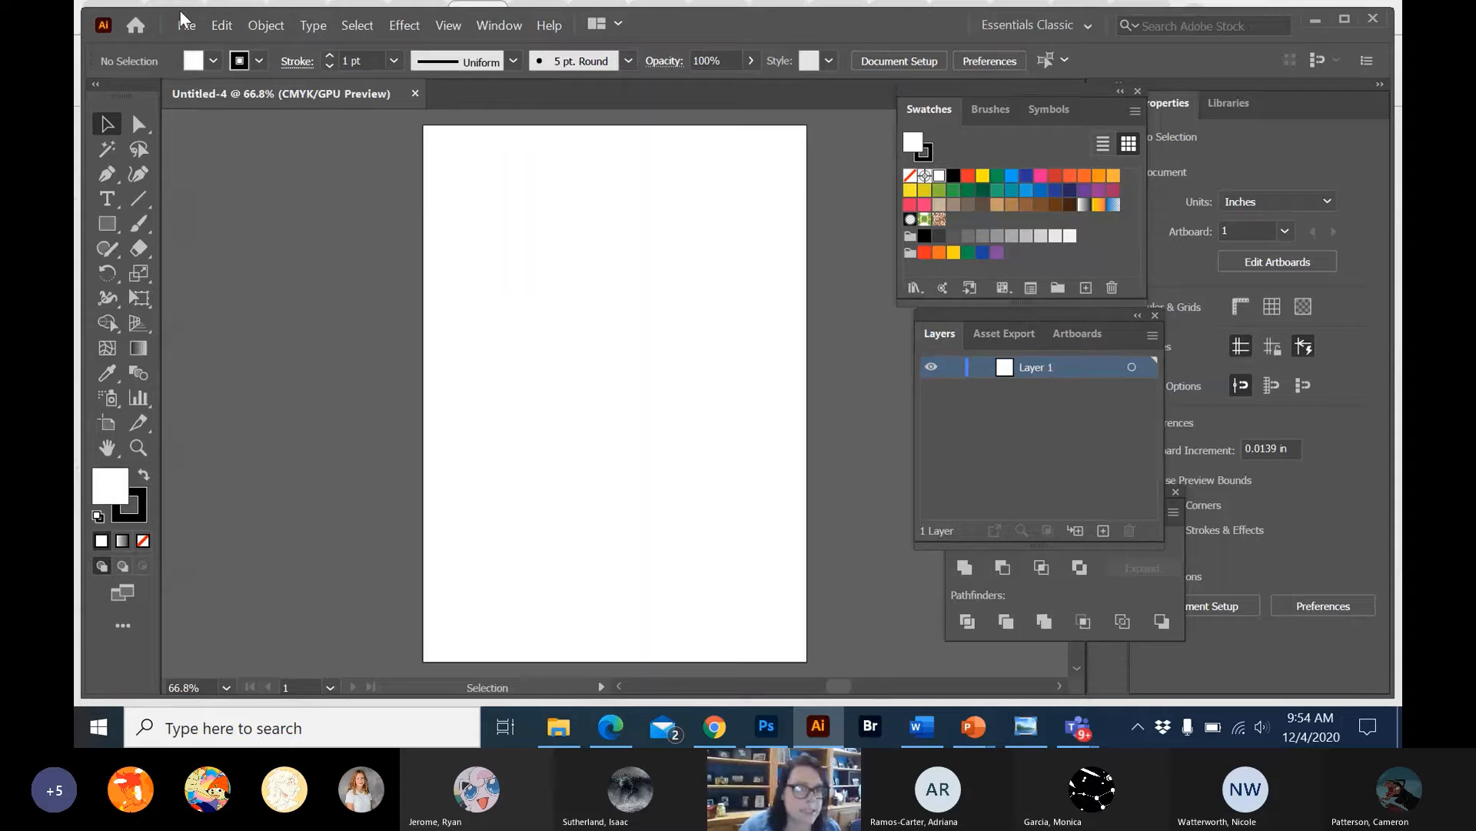
click(185, 24)
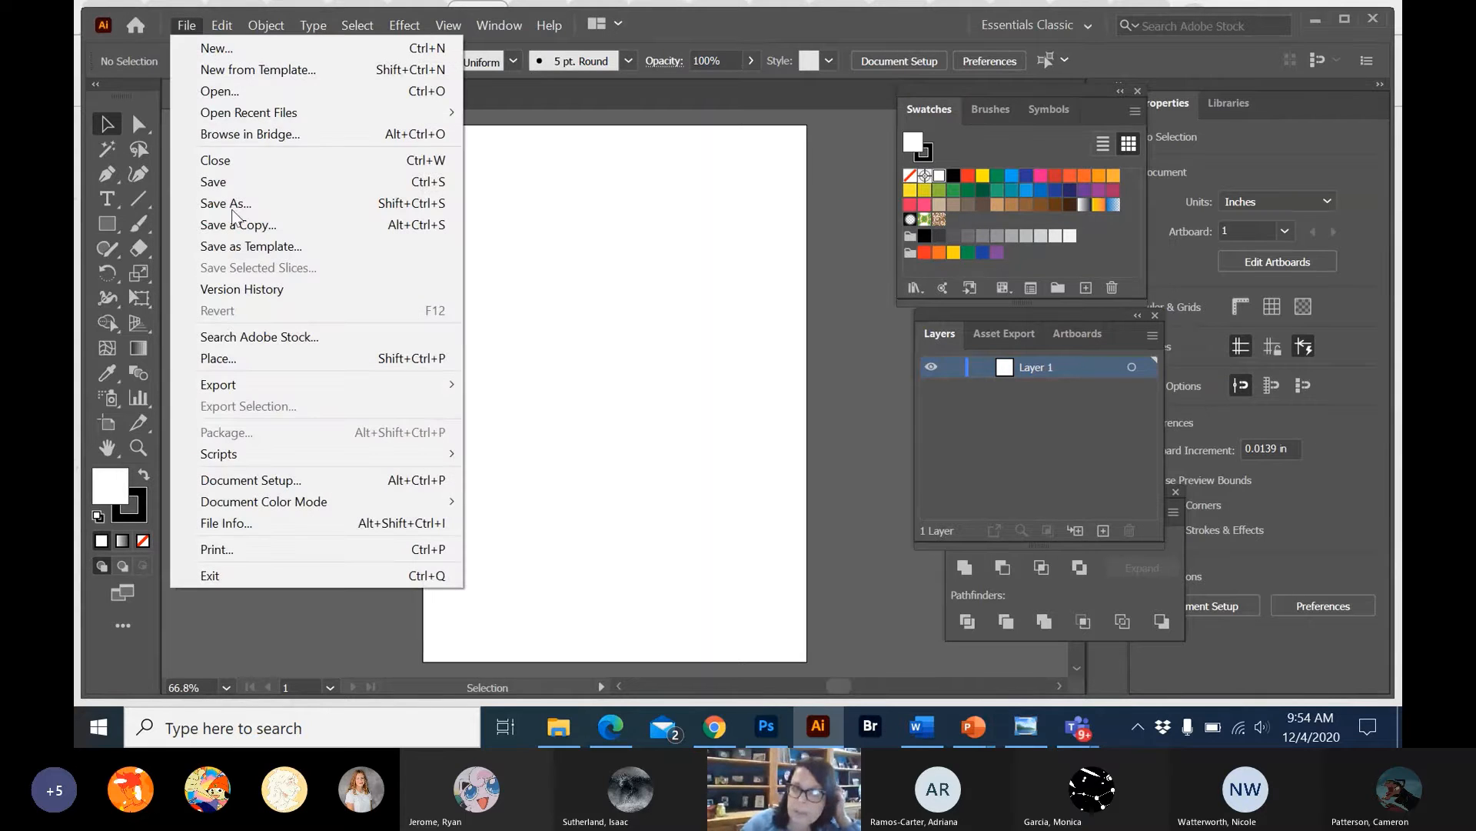
click(255, 359)
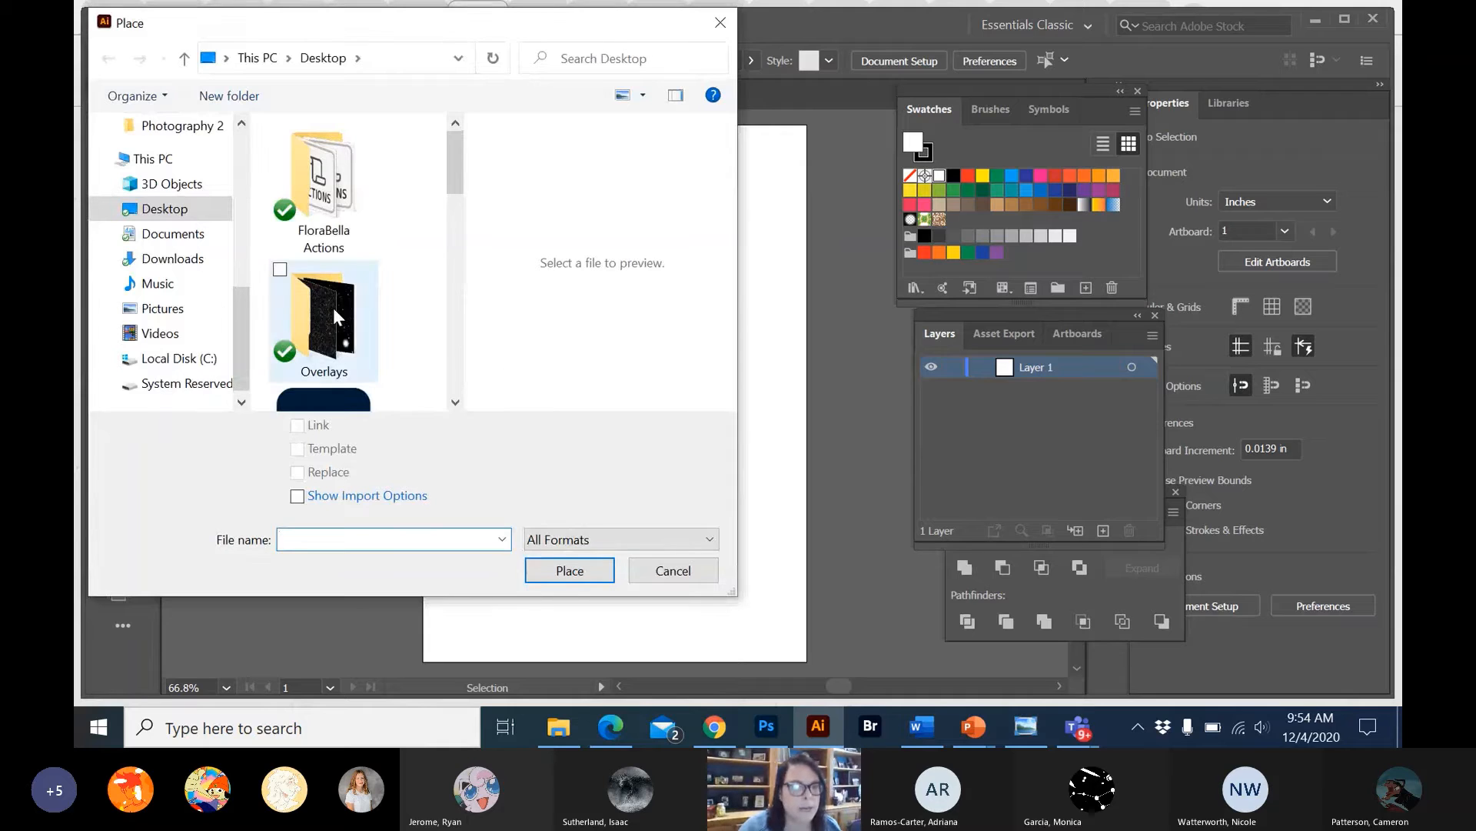
click(692, 575)
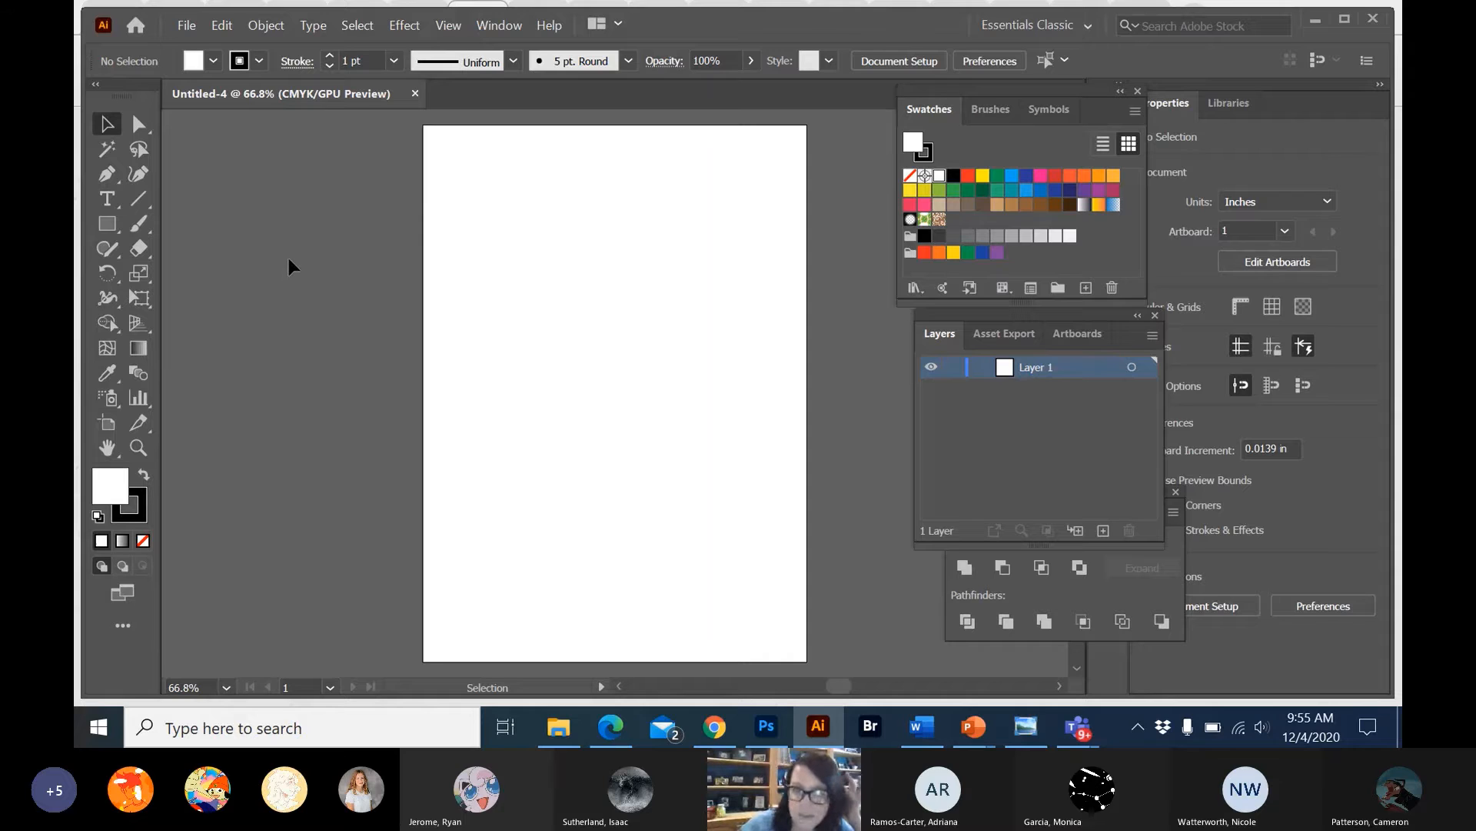
Choose the getimage picture for placing, from the Invitations folder inside Graphic Design 2-3-remote in Documents.
click(187, 25)
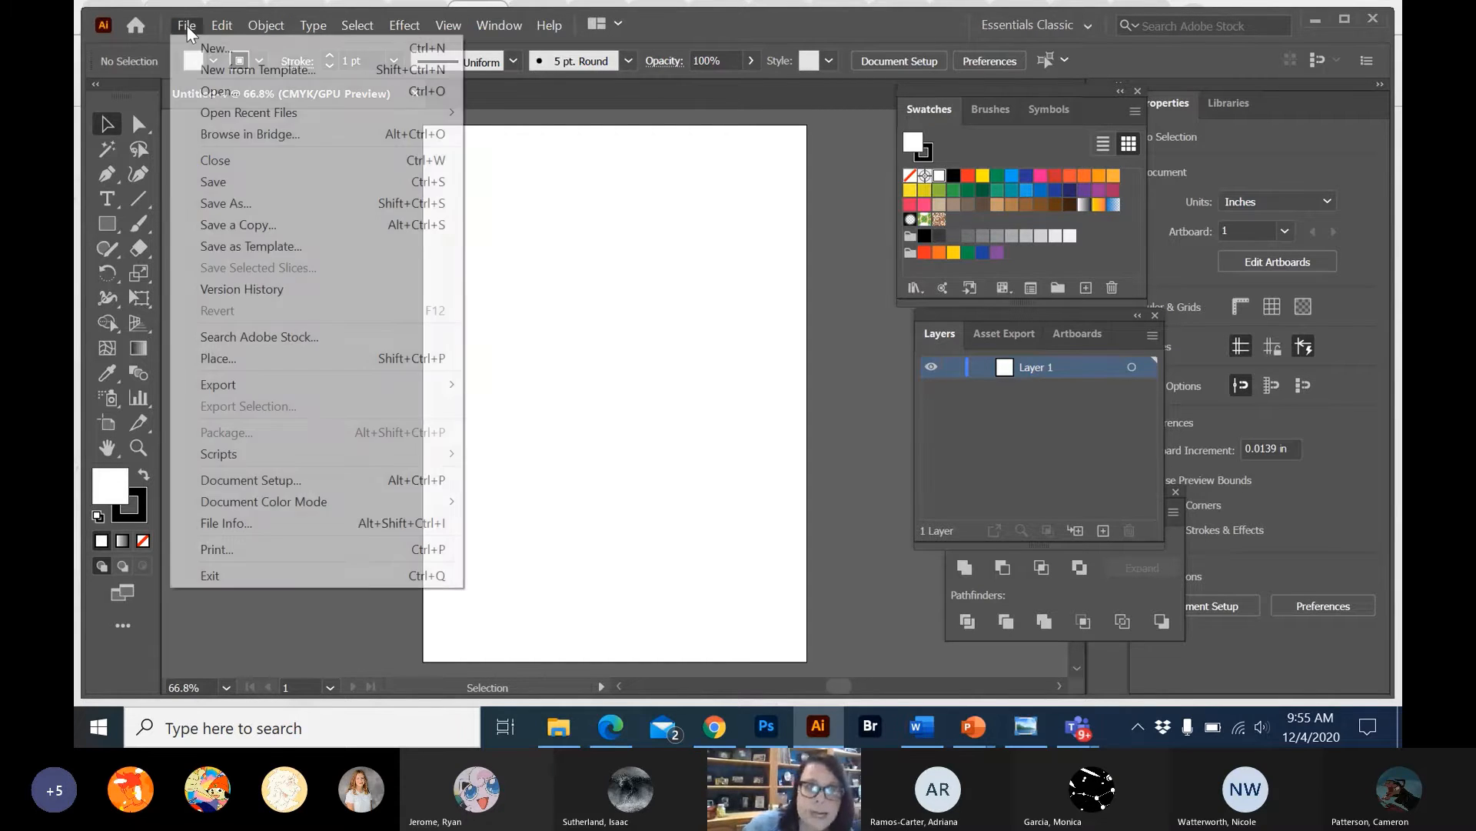
click(237, 357)
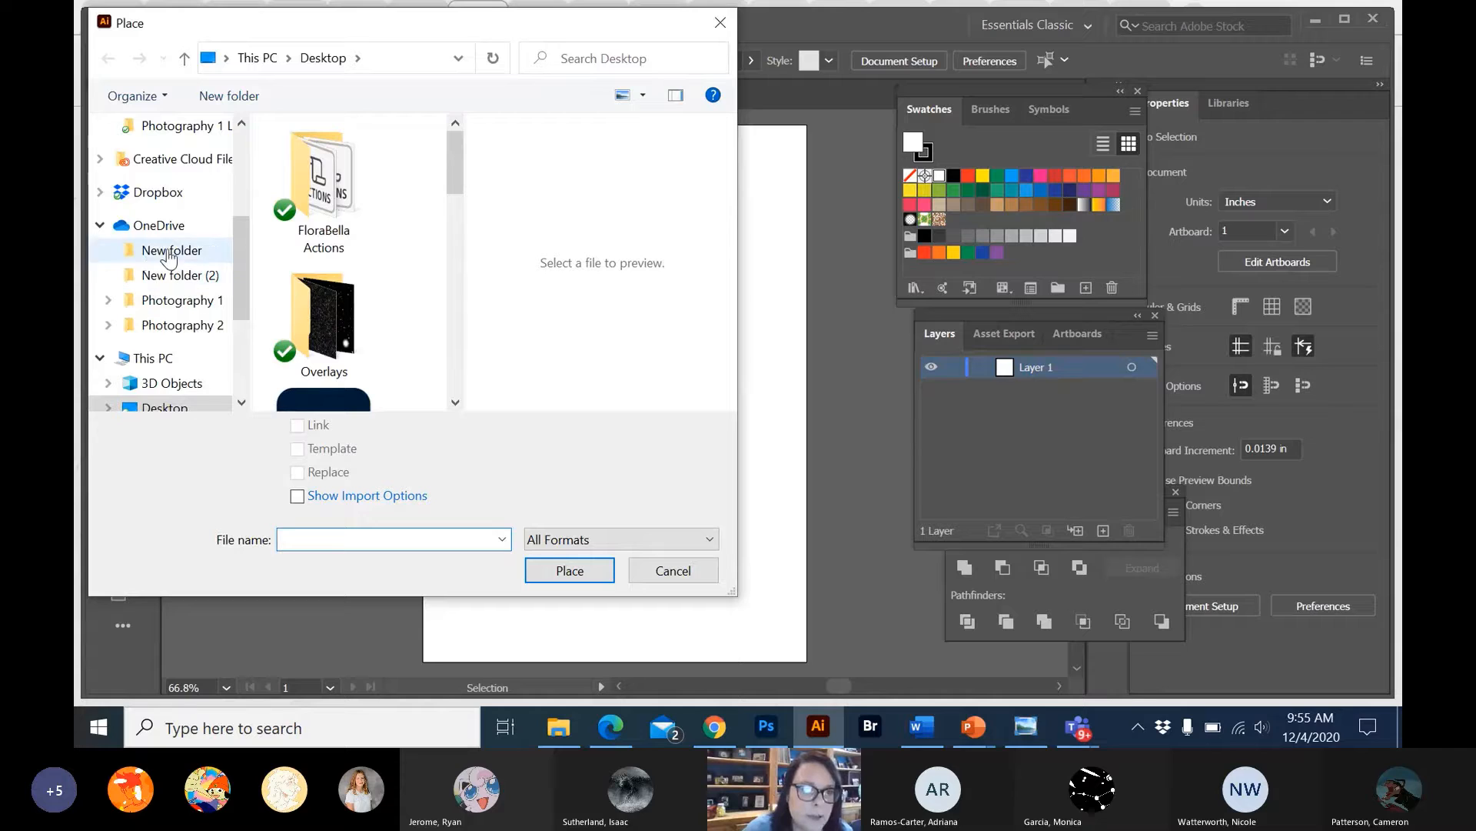
scroll(152, 358, down, 1)
scroll(153, 358, down, 1)
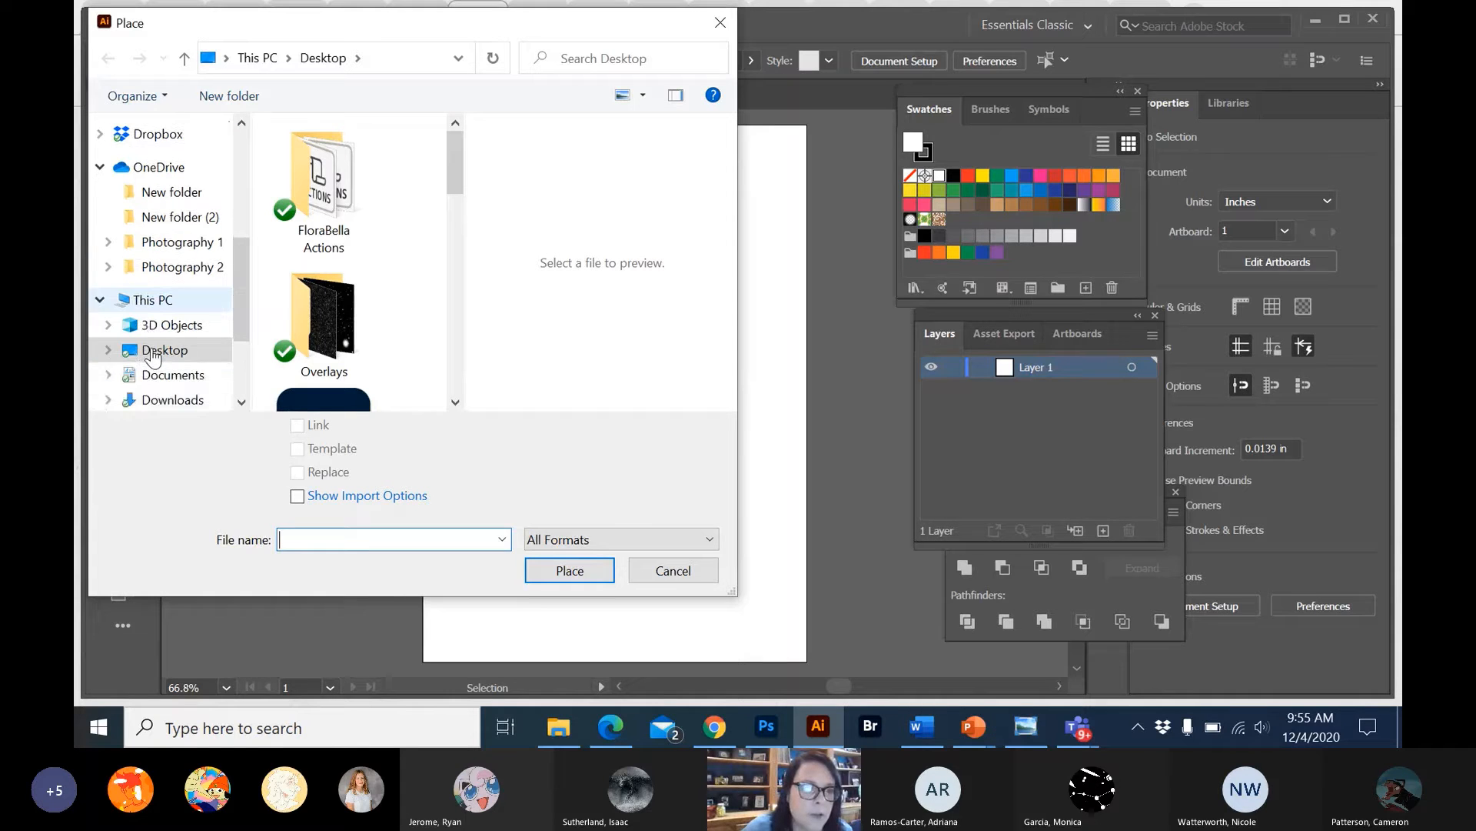
click(158, 376)
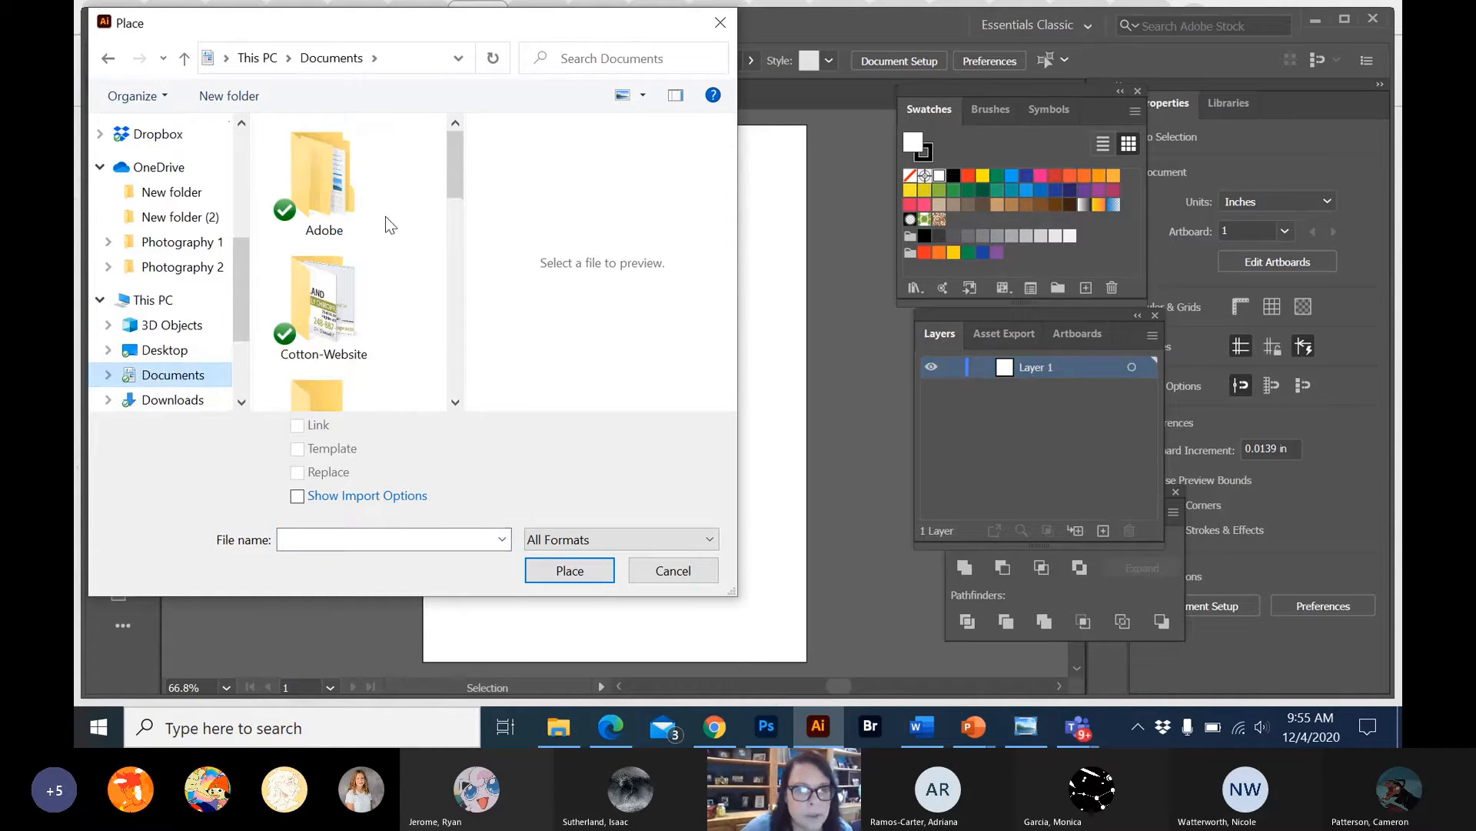
scroll(386, 218, down, 1)
scroll(385, 216, down, 3)
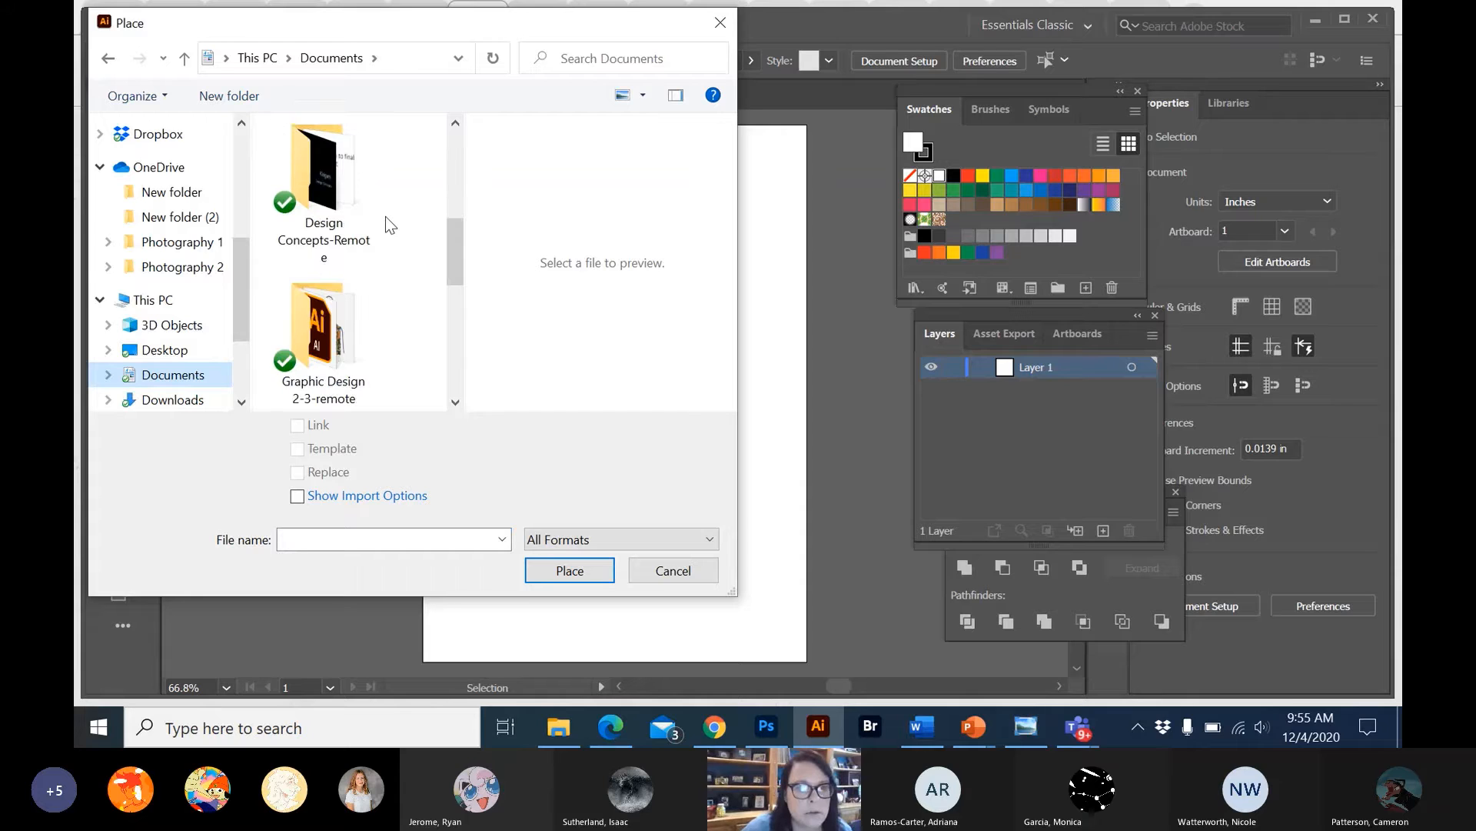
double_click(343, 307)
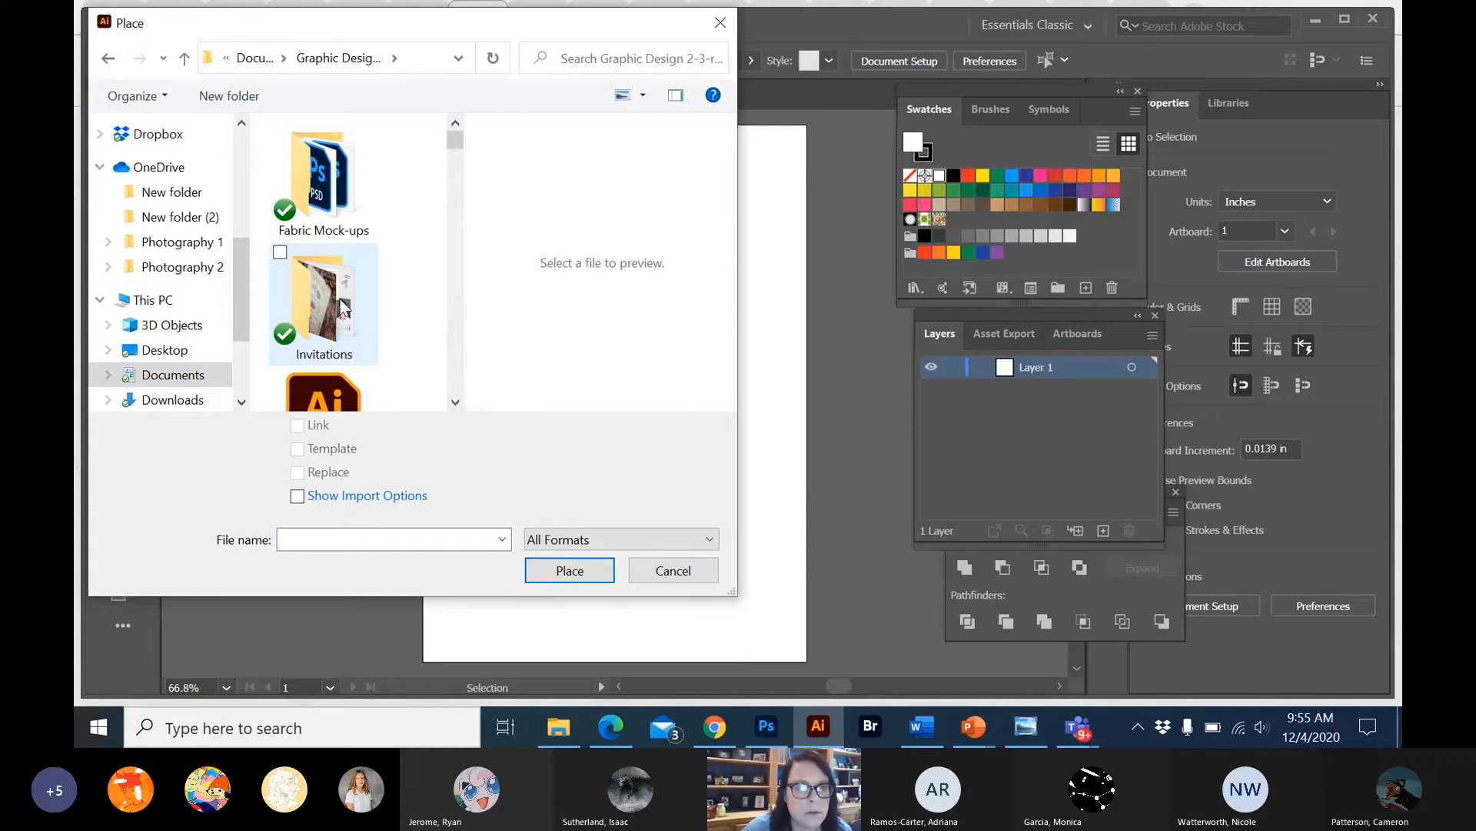
double_click(340, 298)
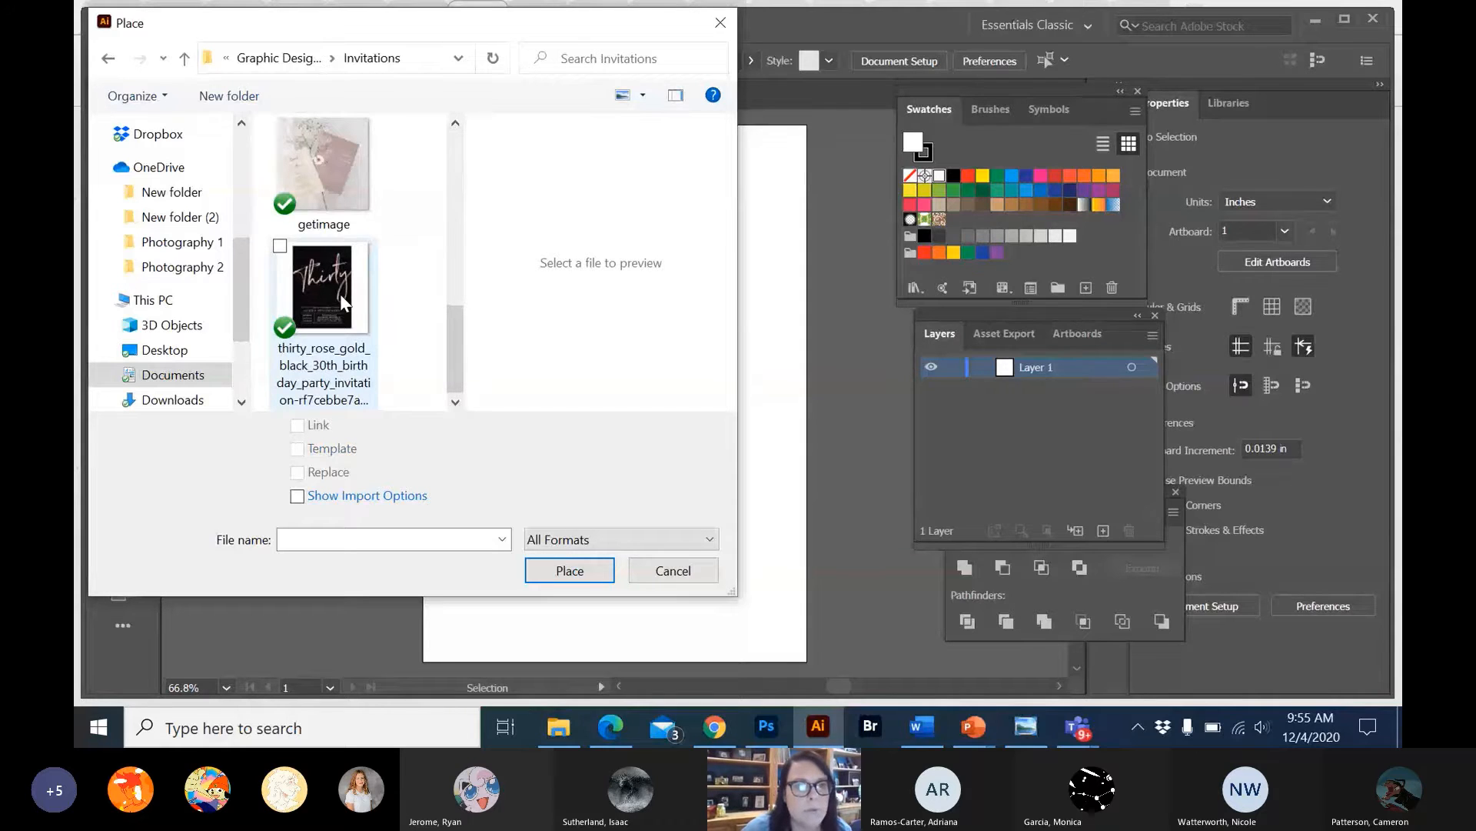
double_click(333, 192)
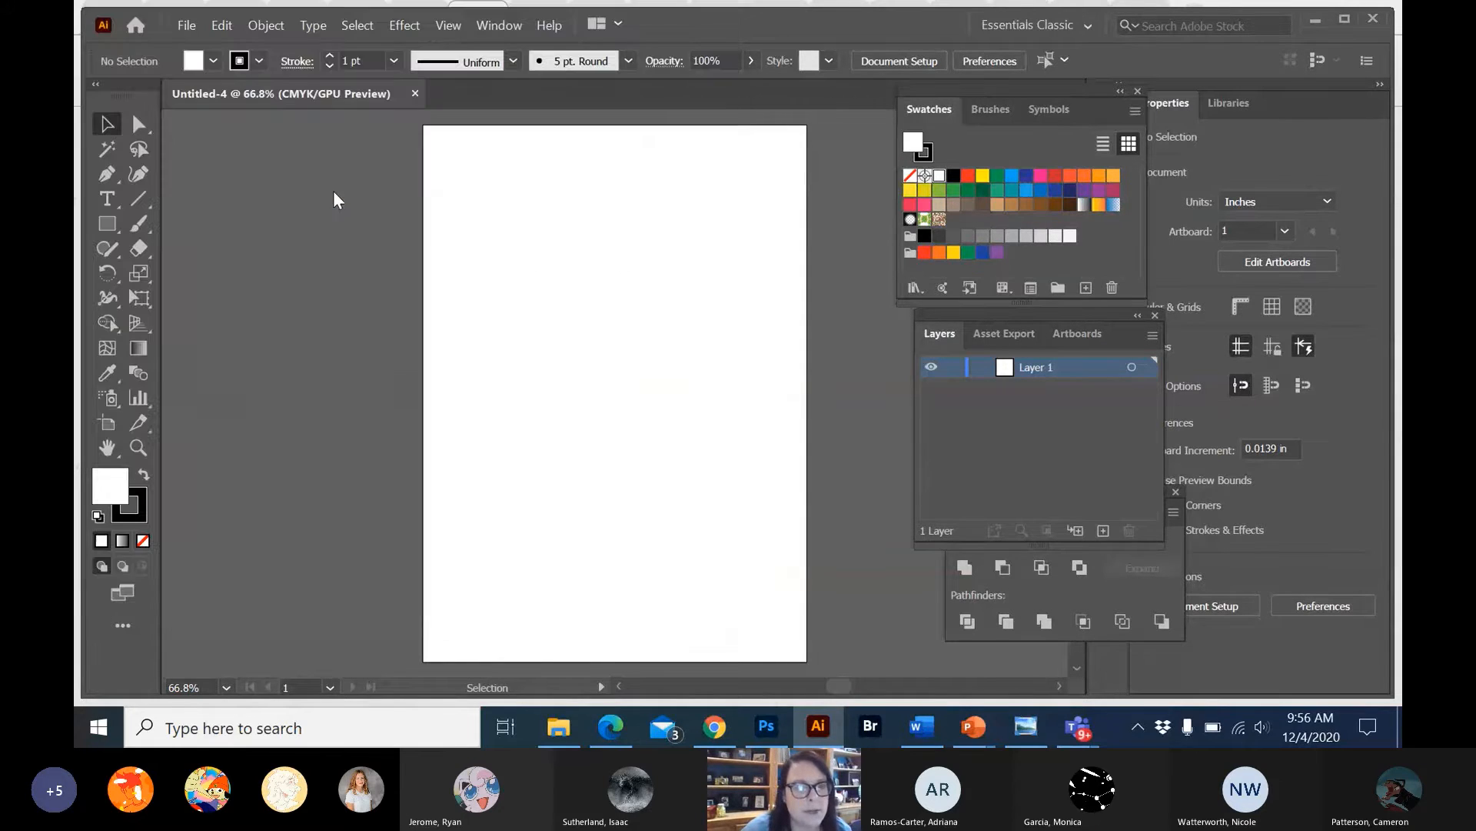
Place the picture on the canvas, scale it down to about 6.03 in square and position it across the artboard's left edge.
right_click(262, 186)
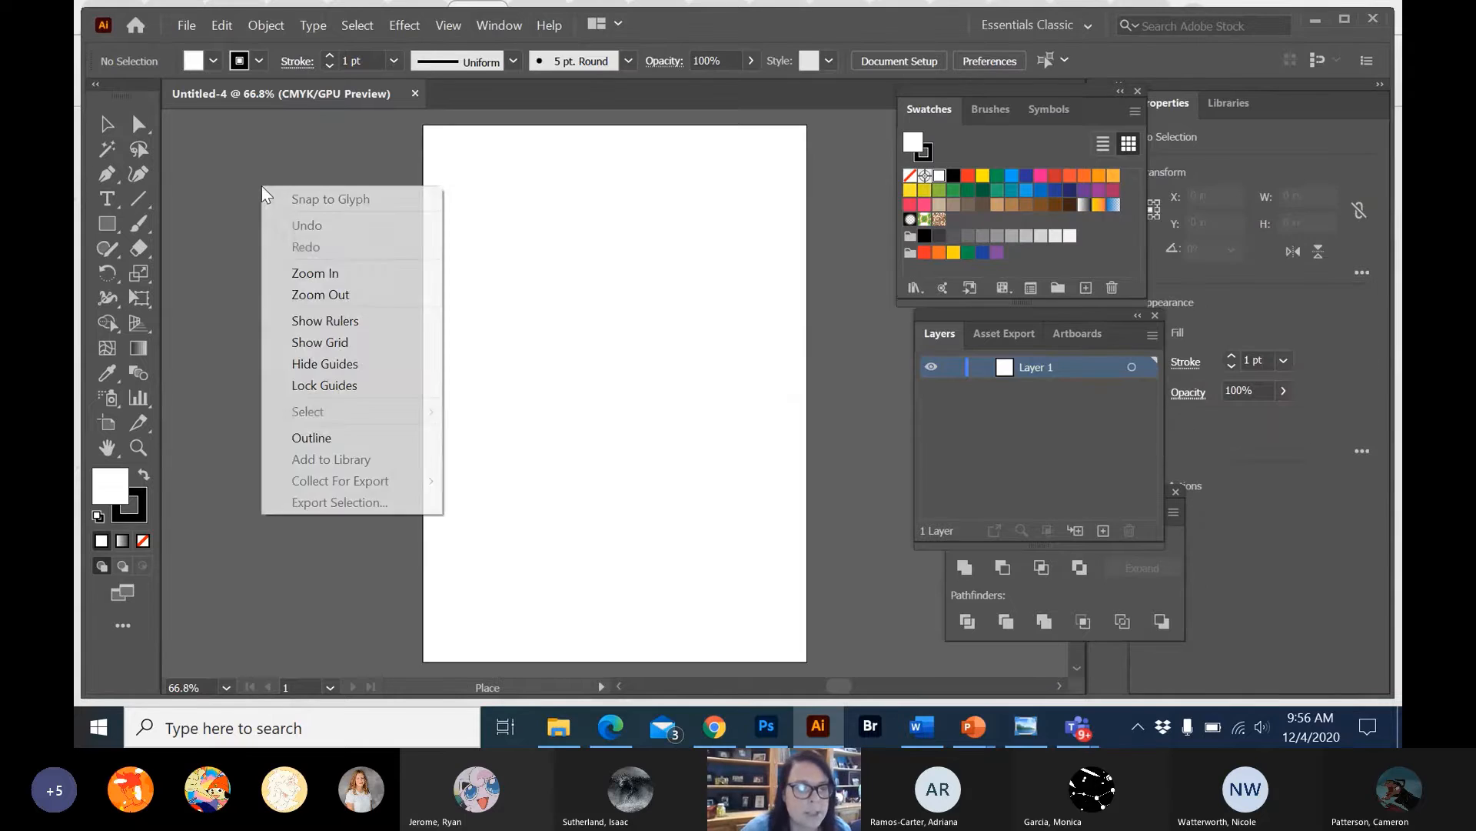
click(224, 186)
click(225, 186)
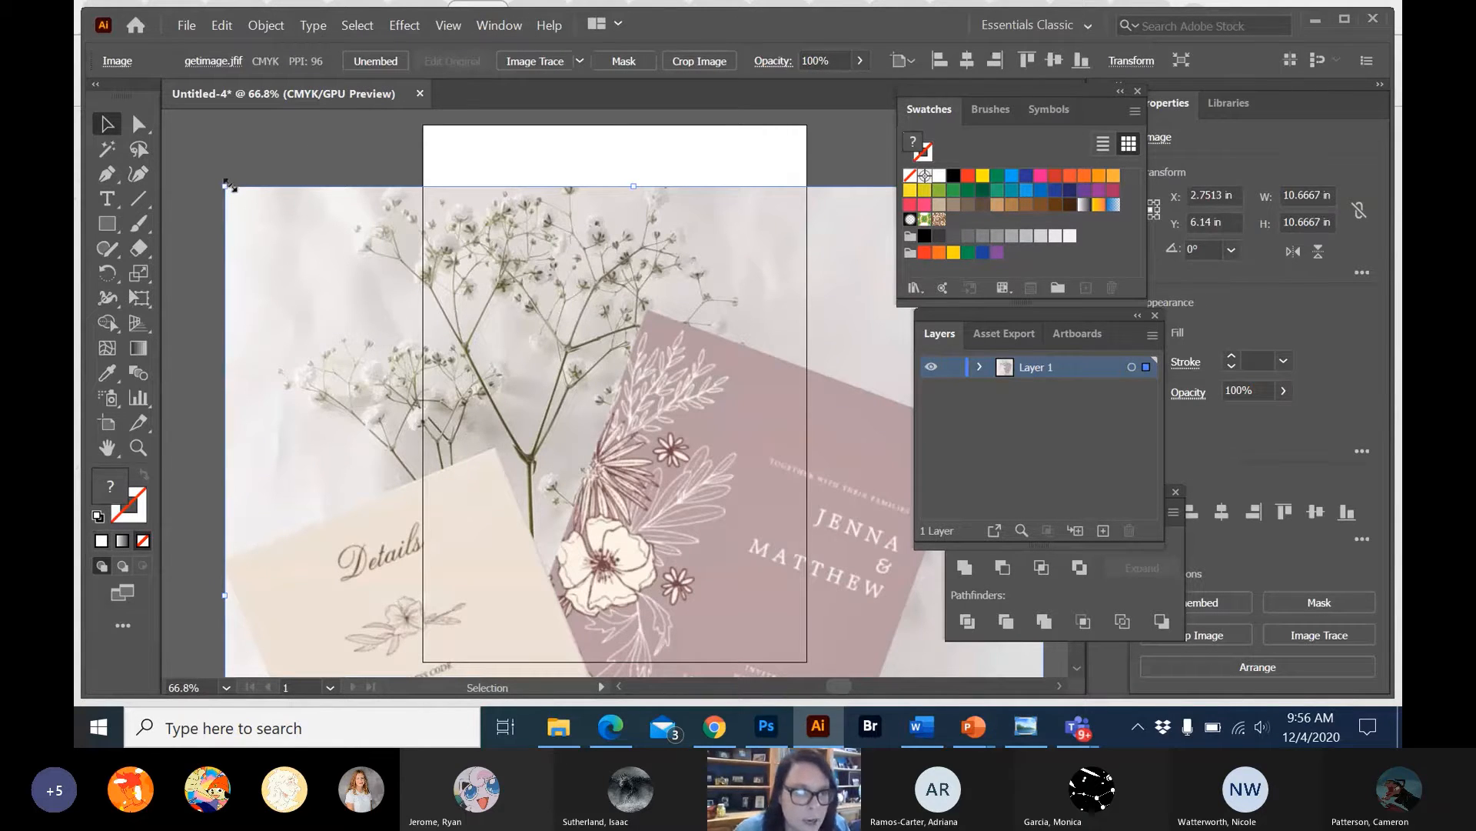
drag(223, 186, 605, 474)
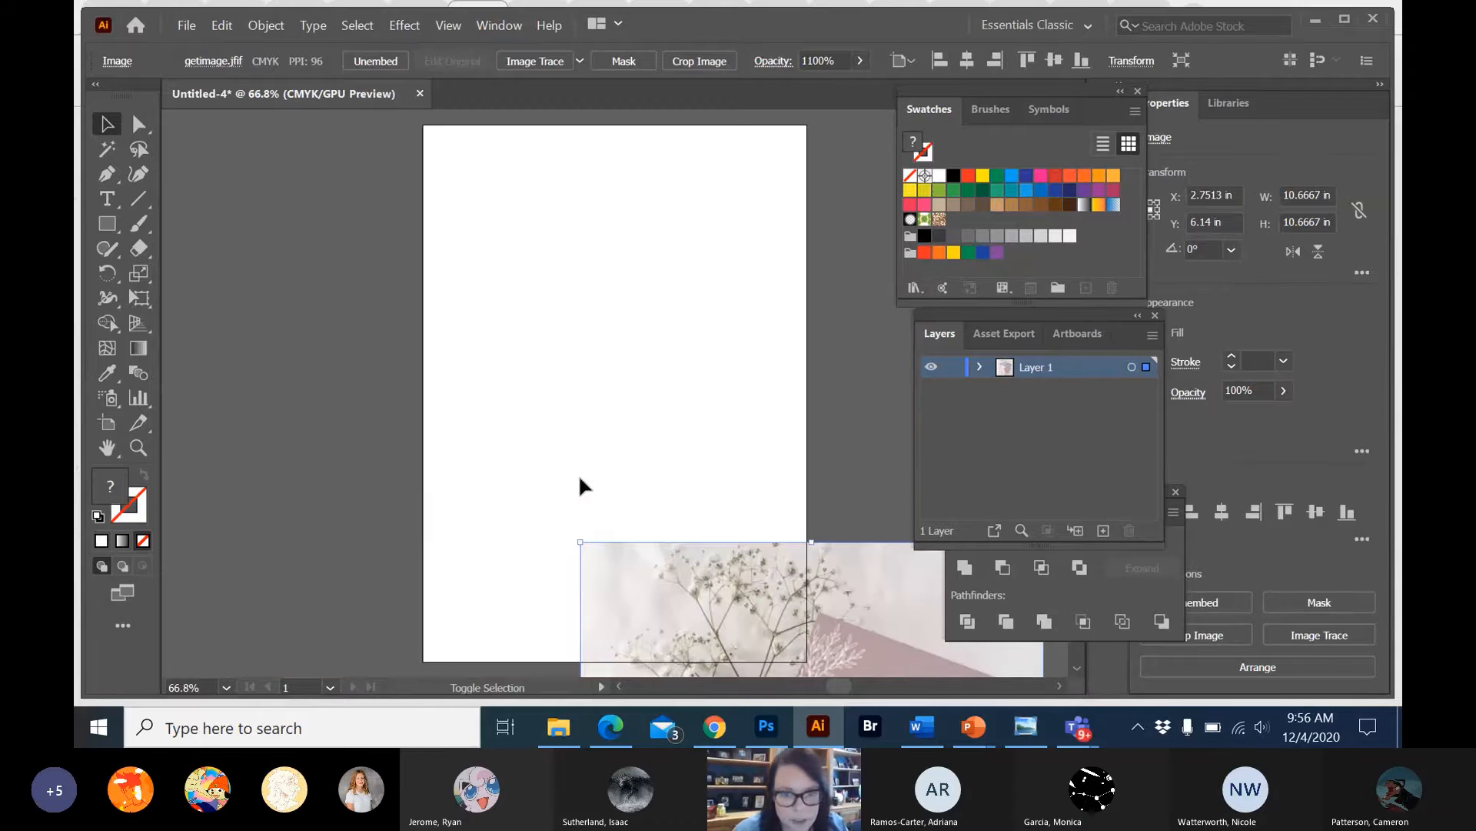
drag(651, 558, 232, 177)
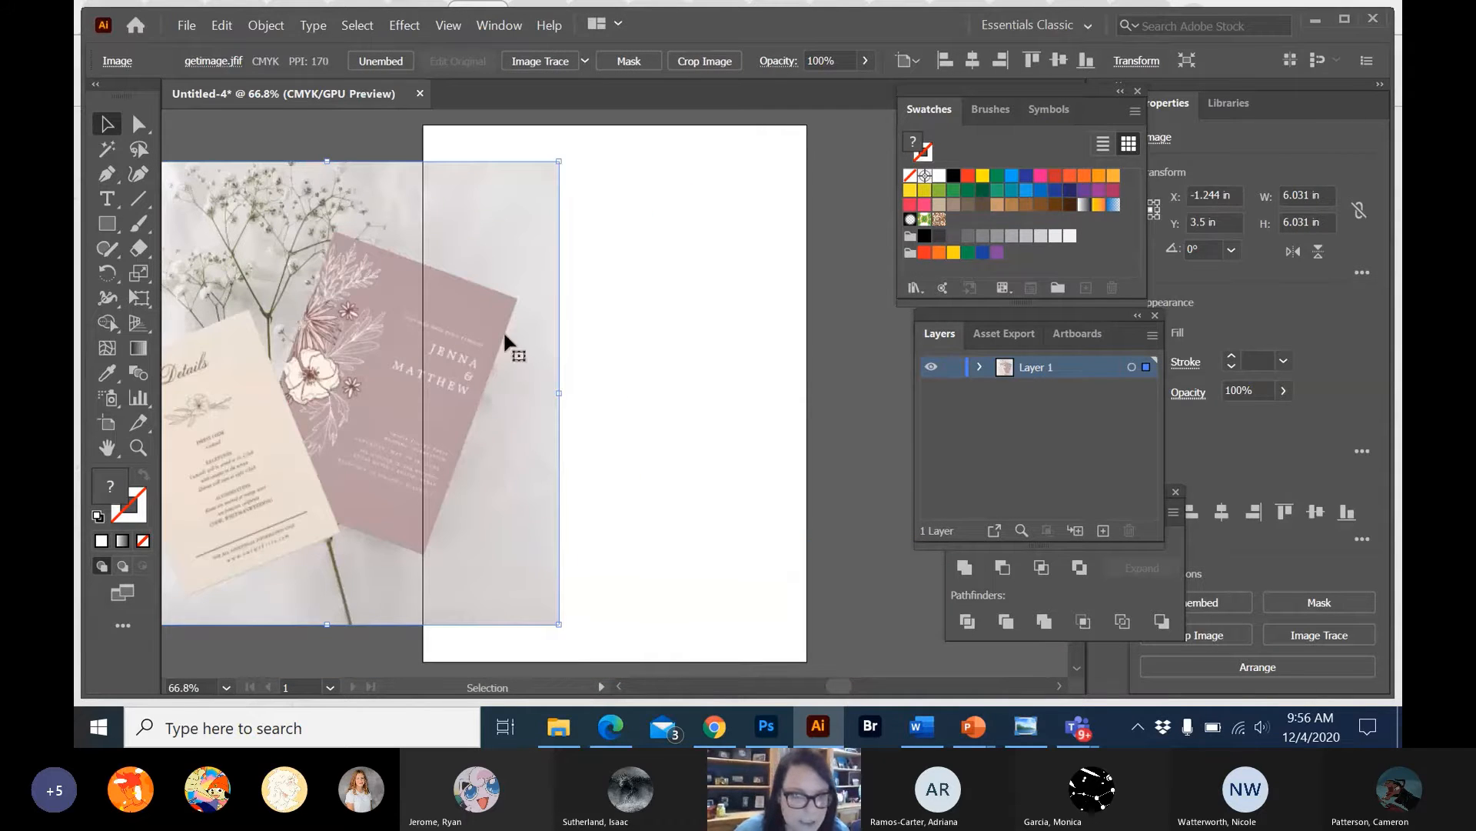
Sample the invitation card's mauve and its darker flower tone with the Eyedropper, adding each color as a swatch.
click(104, 373)
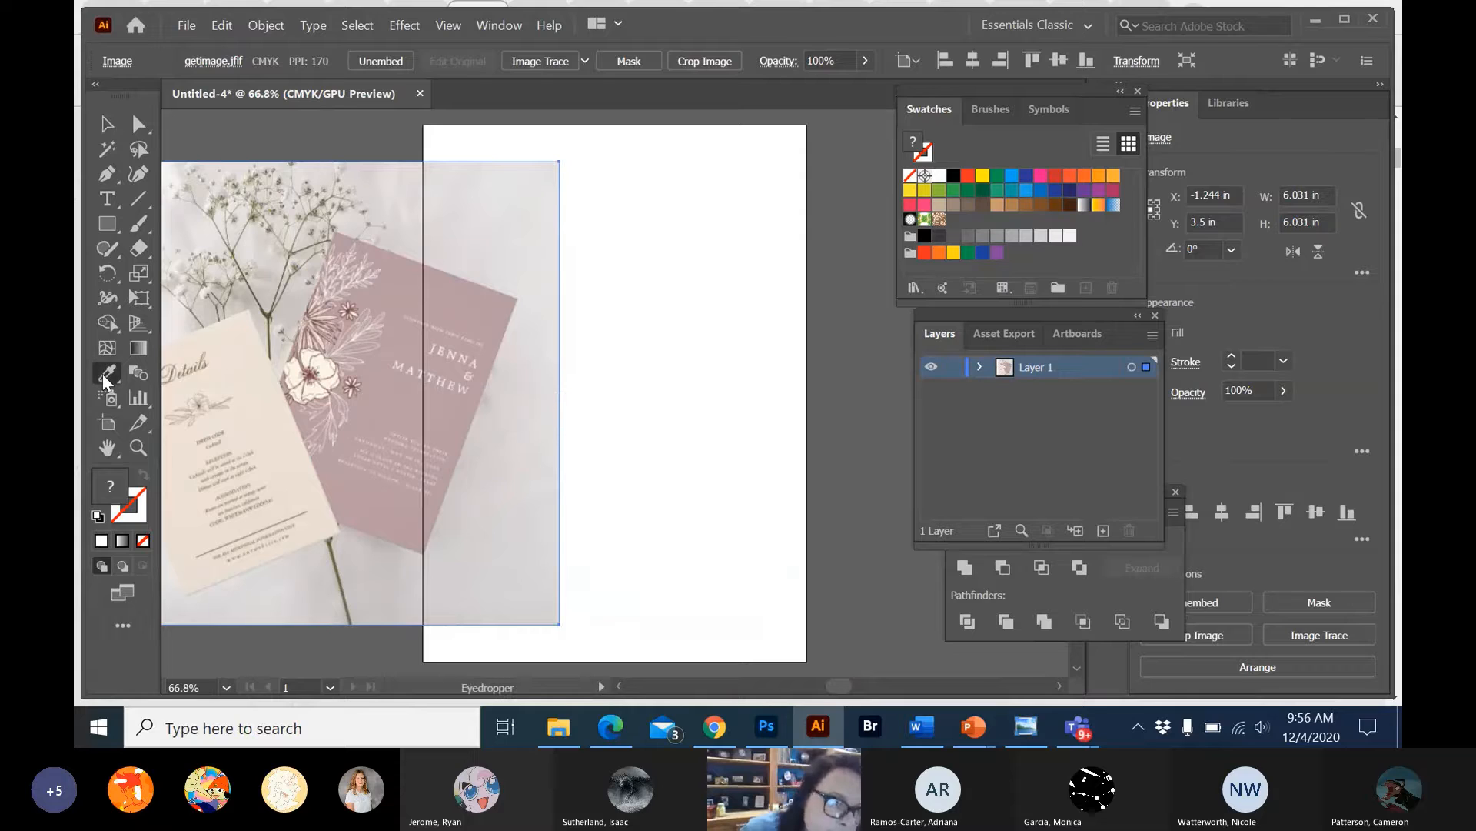
click(411, 283)
drag(914, 143, 1012, 254)
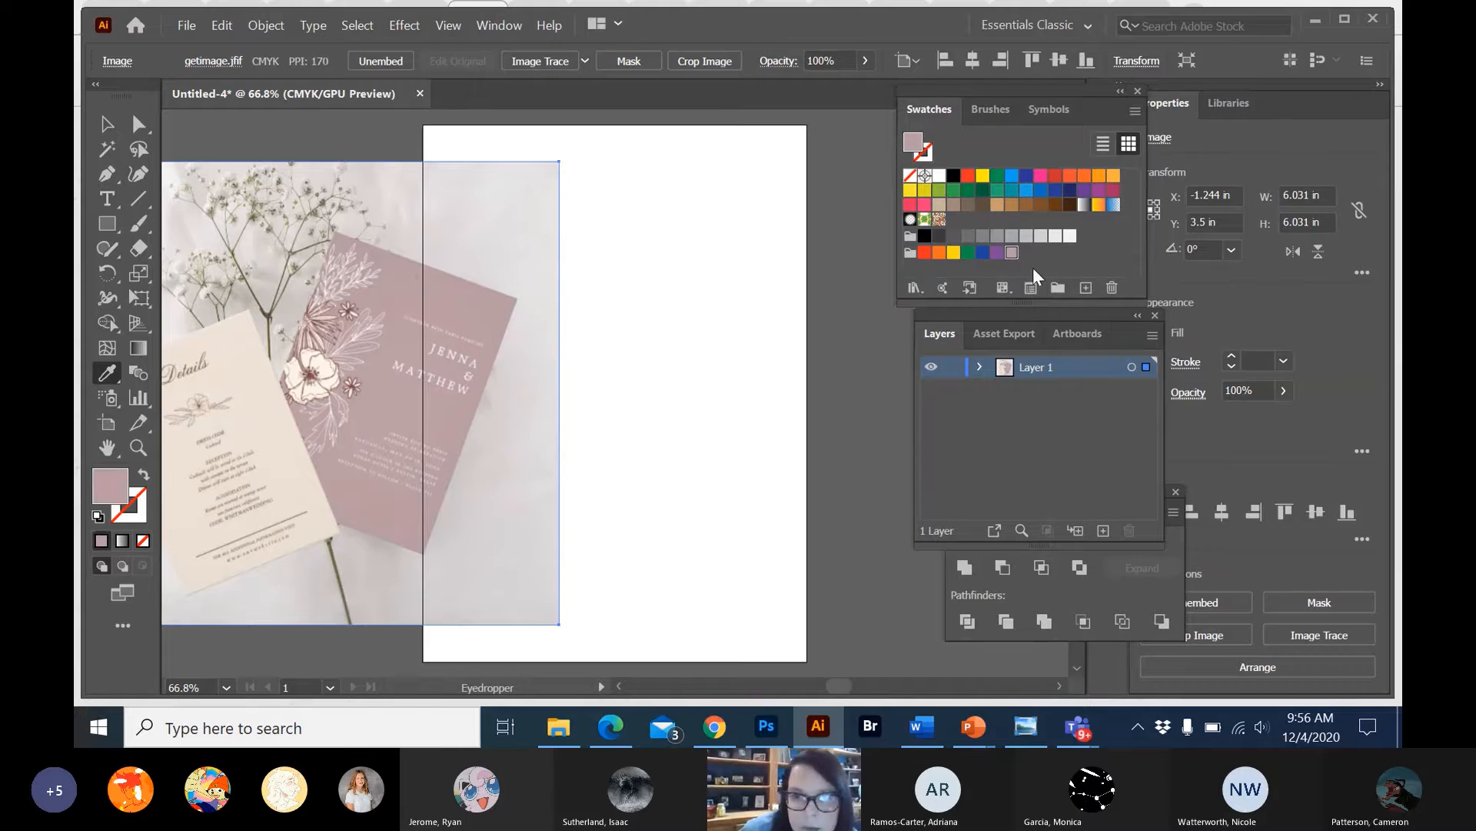
click(353, 312)
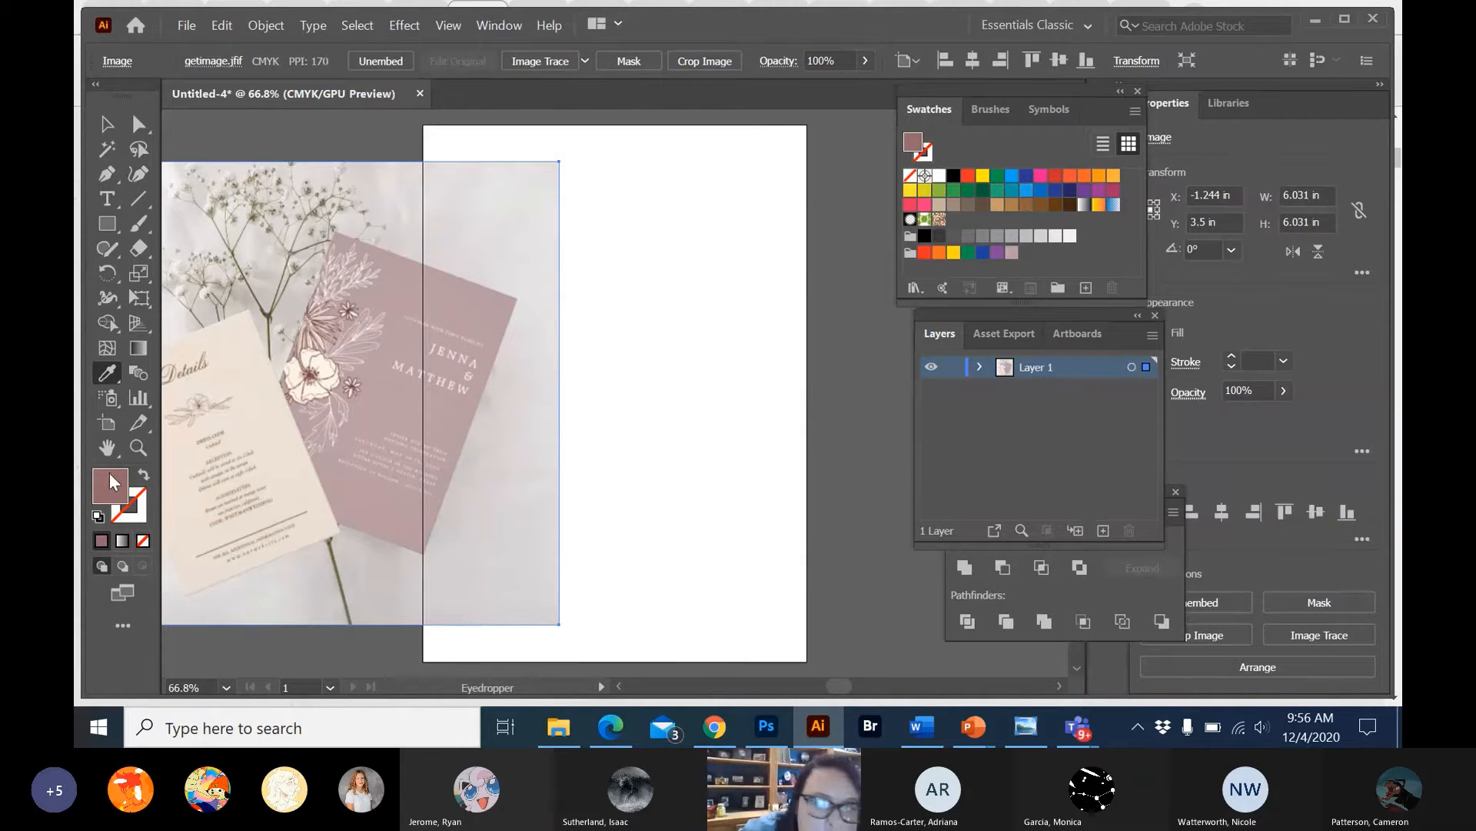
drag(109, 472, 1028, 252)
Create a new color group named Invitation from the selected artwork.
click(1058, 289)
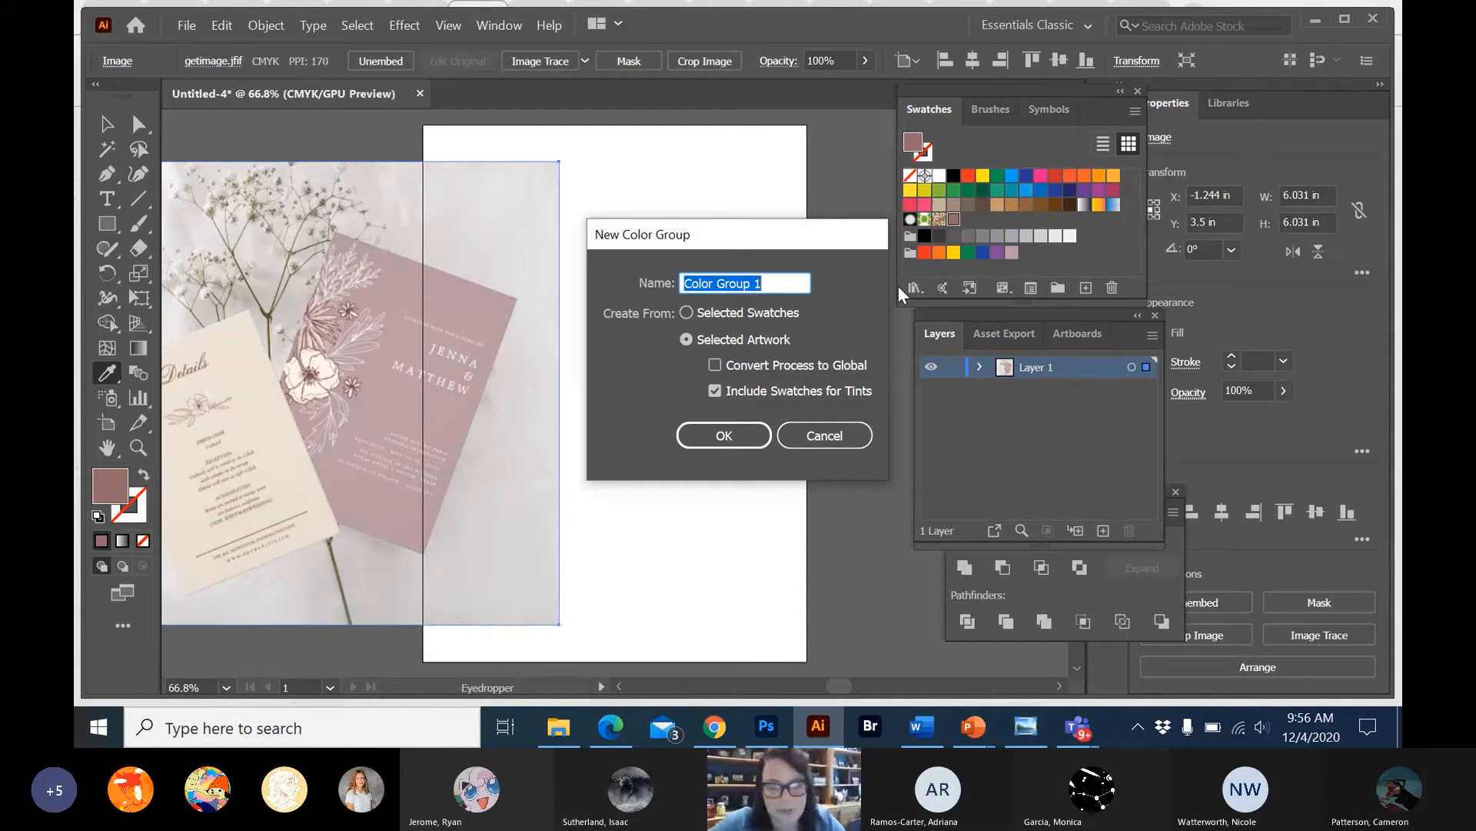
text(Invitaion)
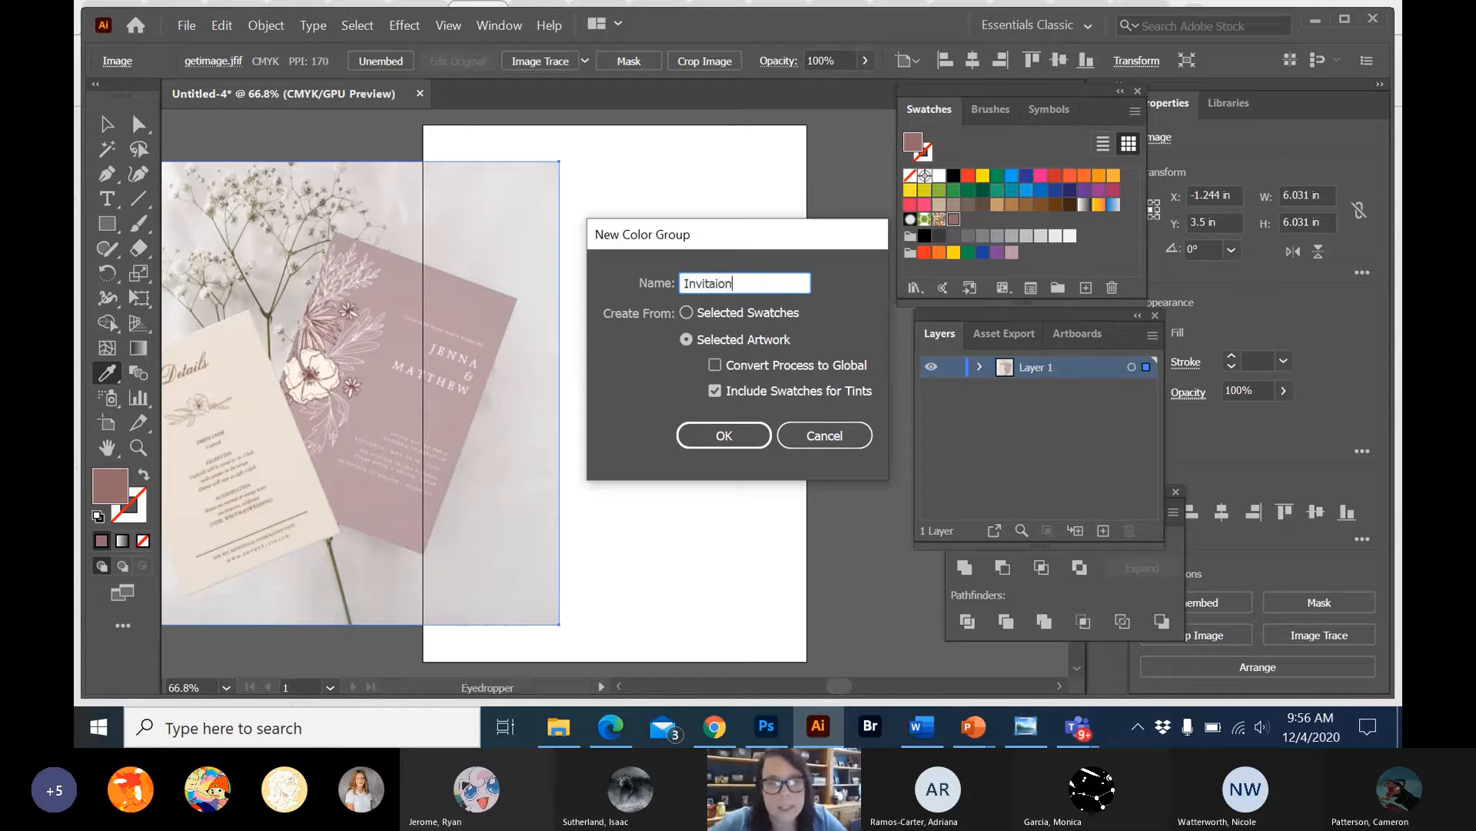
key(BackSpace)
key(BackSpace)
key(BackSpace)
key(BackSpace)
text(ation)
key(Return)
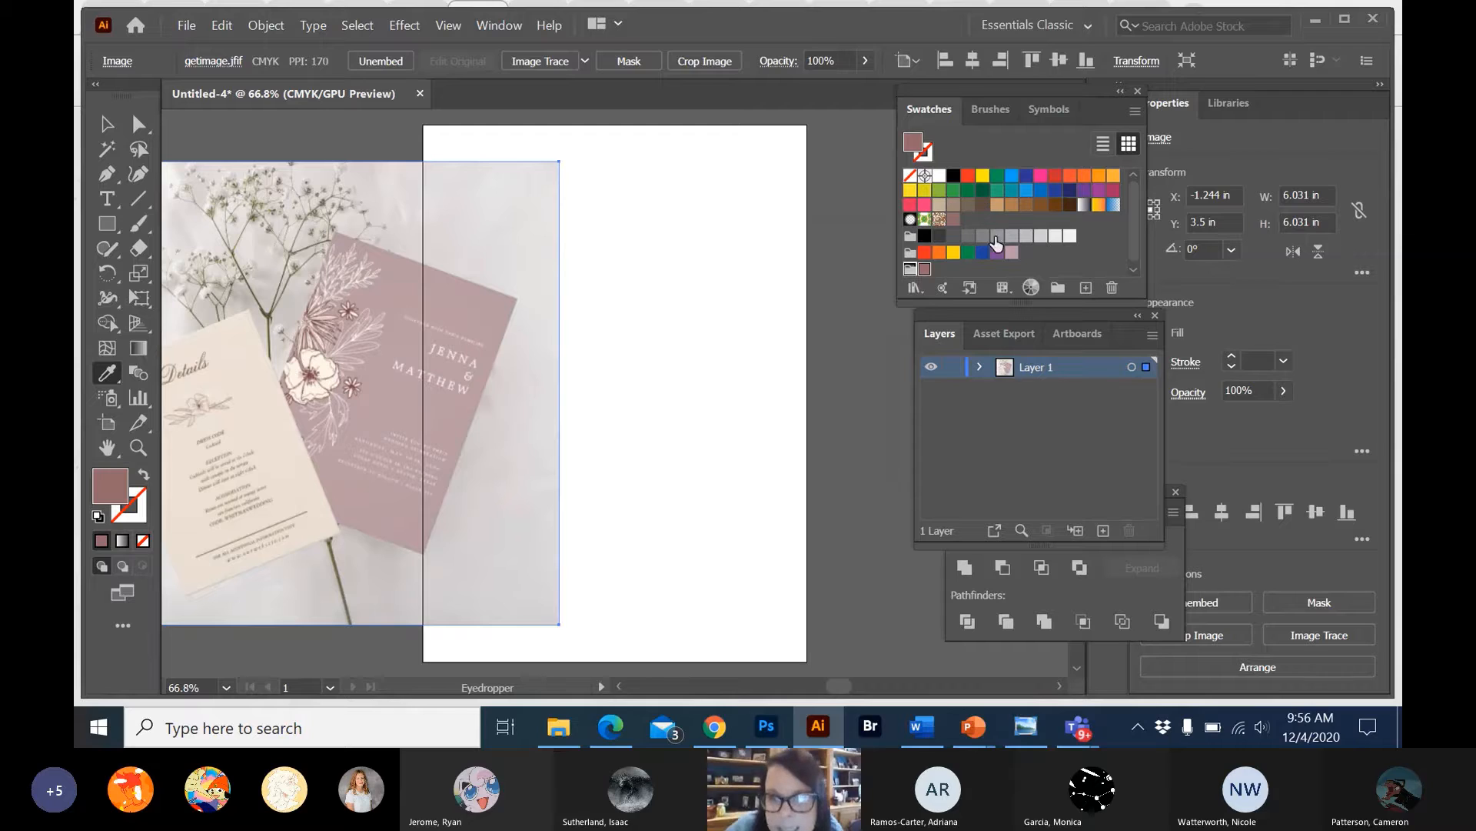
Move the mauve swatch into the Invitation color group, and add the cream color sampled from the Details card to it.
drag(1012, 251, 946, 271)
mouse_move(968, 215)
mouse_down()
mouse_move(944, 288)
mouse_move(936, 271)
mouse_up()
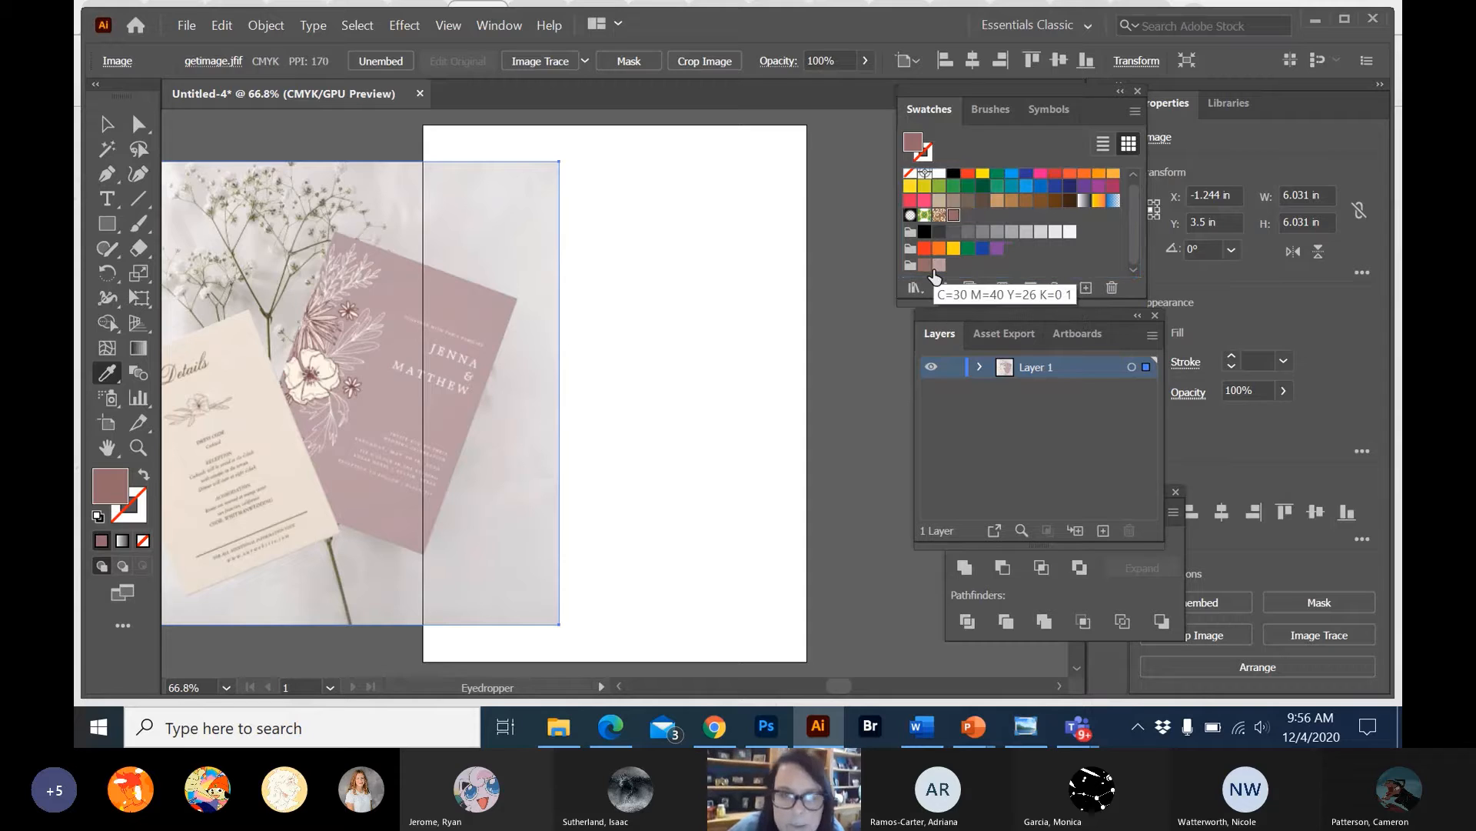
click(217, 365)
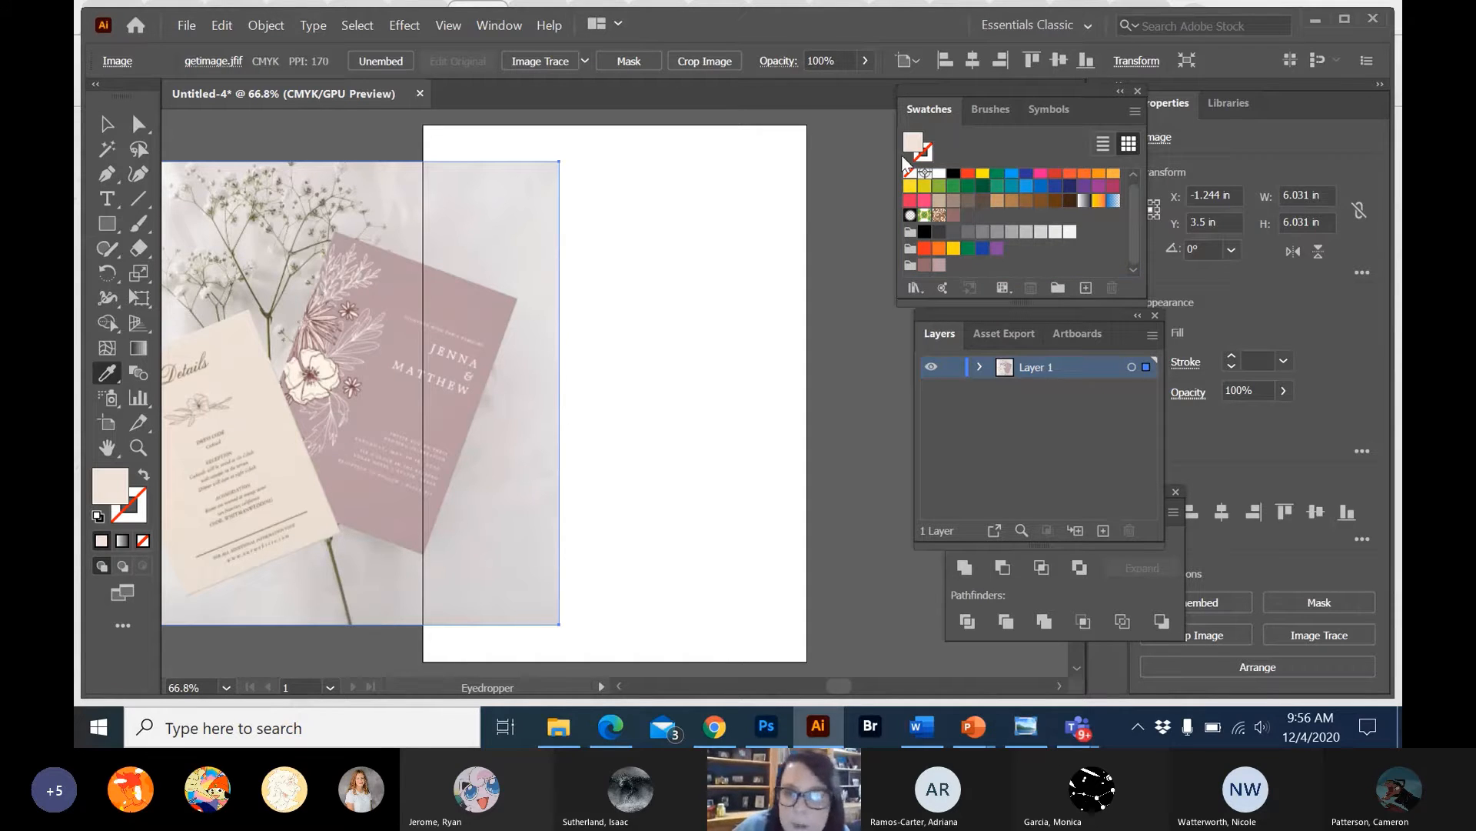
drag(914, 143, 954, 267)
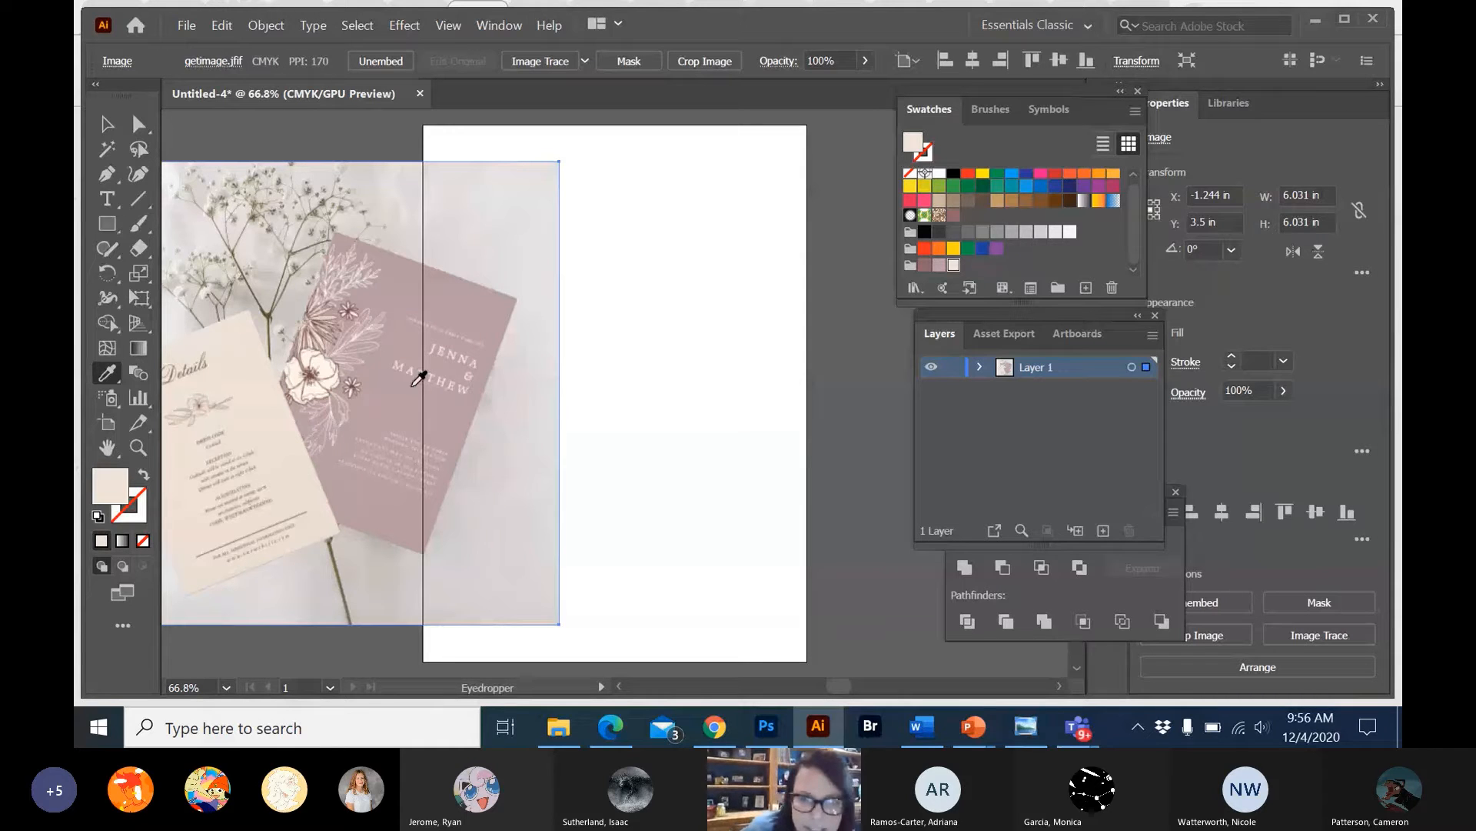
Move the reference picture completely off the artboard to the empty canvas on its left.
click(106, 126)
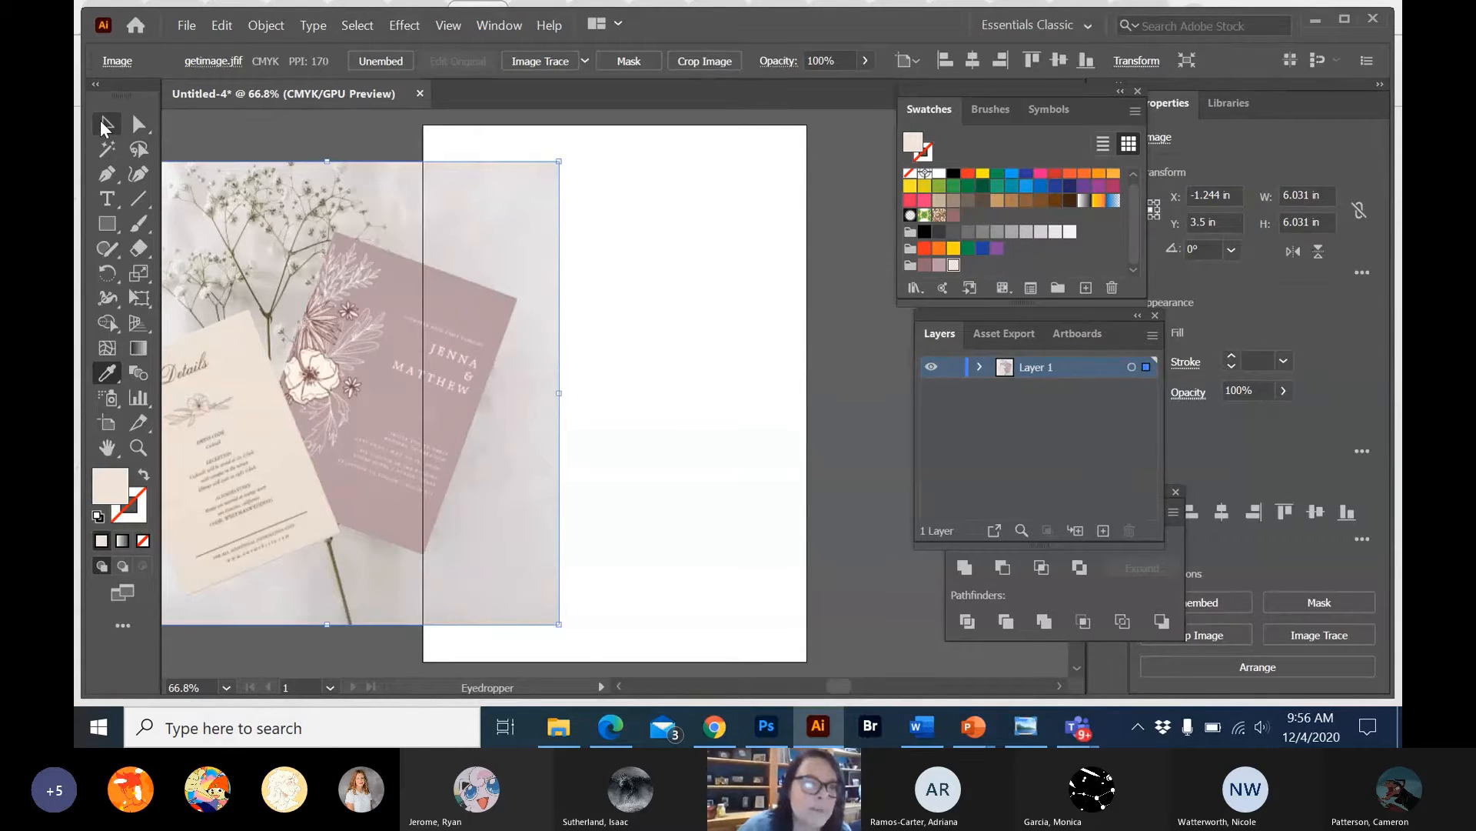
key(ctrl+minus)
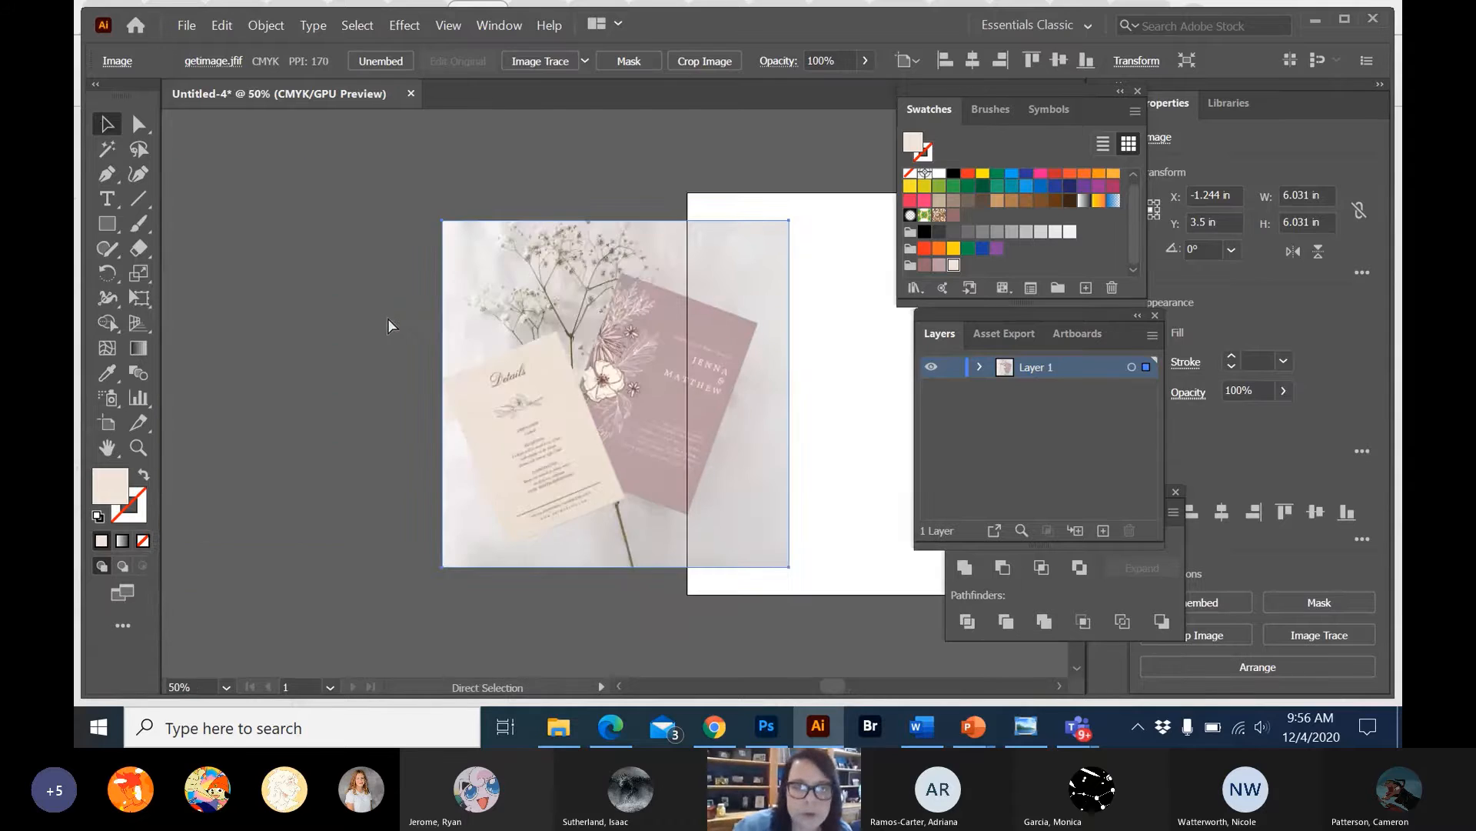
key(ctrl+minus)
drag(546, 326, 386, 247)
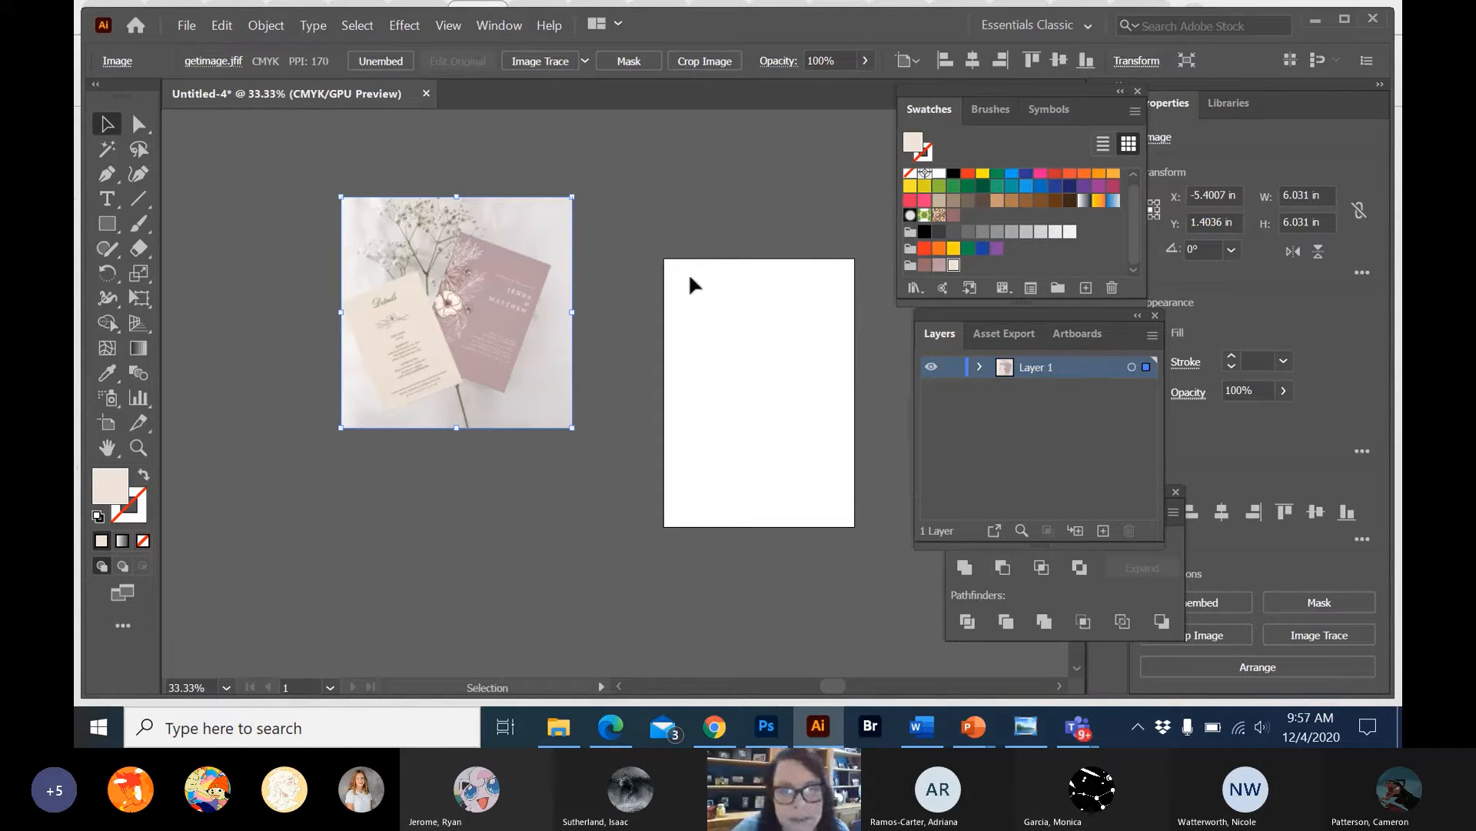
Switch to the Teams meeting window and stop sharing the screen.
scroll(689, 272, right, 6)
scroll(690, 275, left, 3)
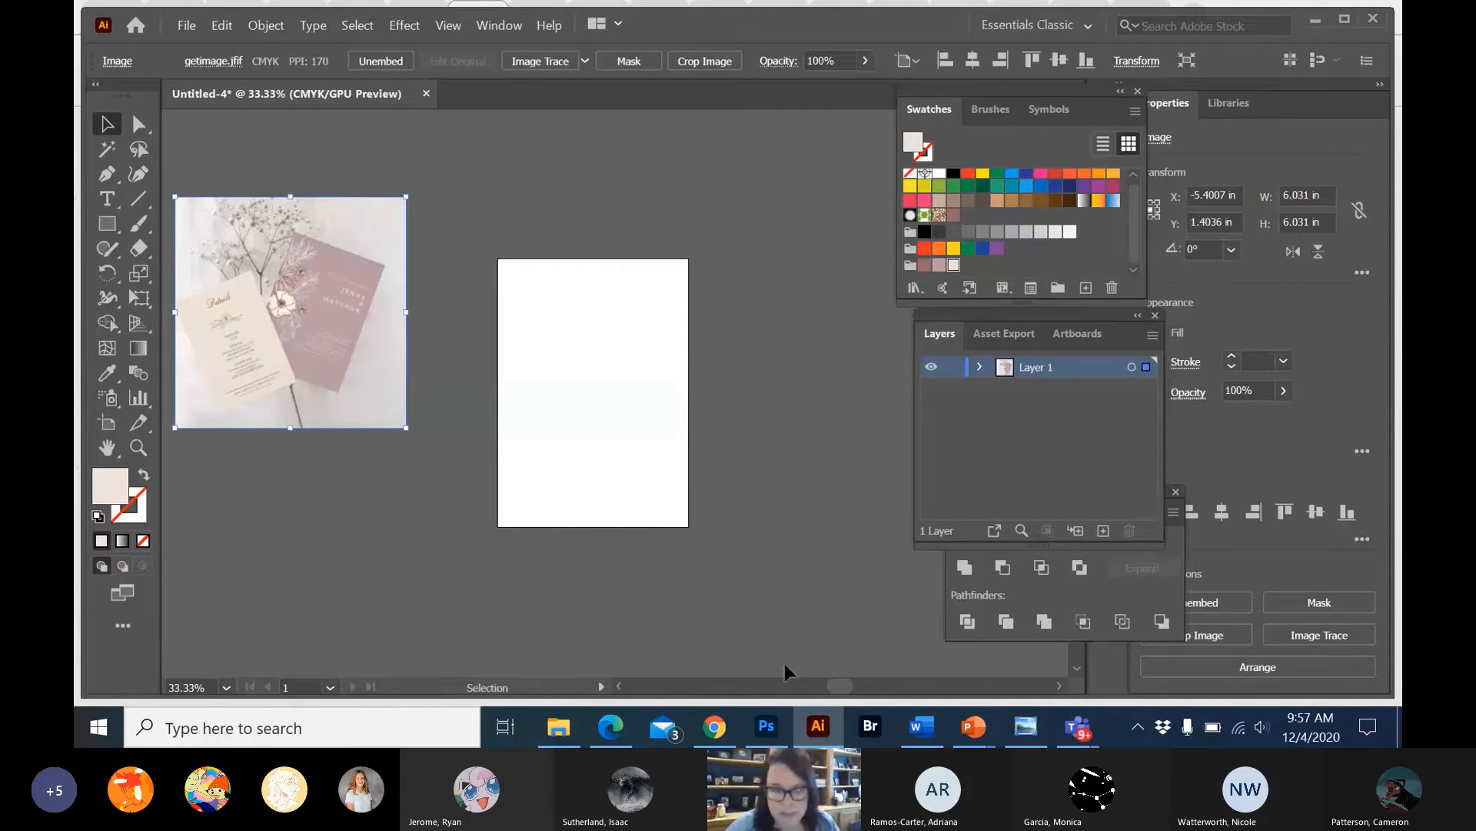
click(714, 726)
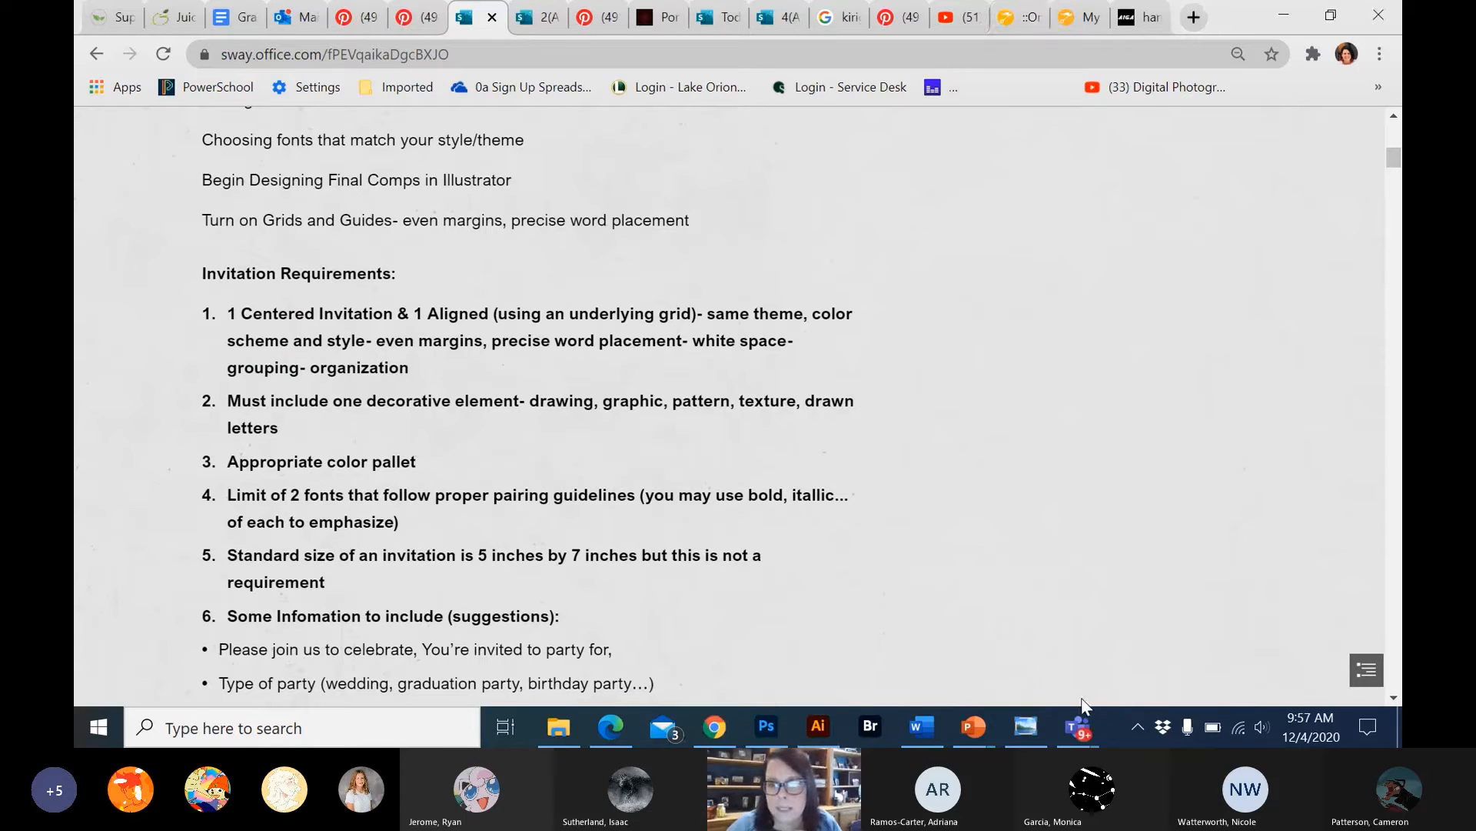
right_click(1079, 721)
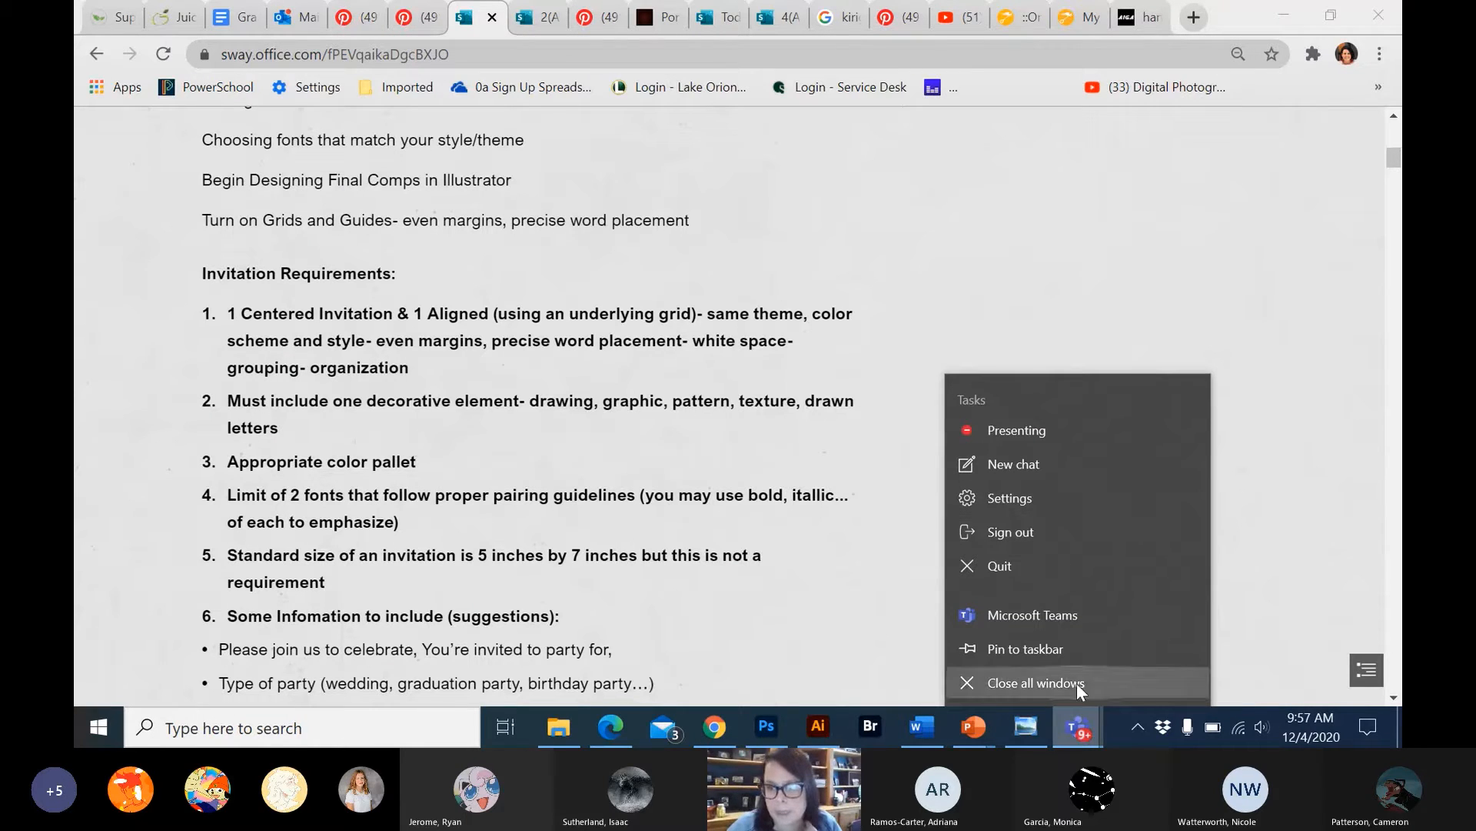
click(1064, 726)
click(1133, 542)
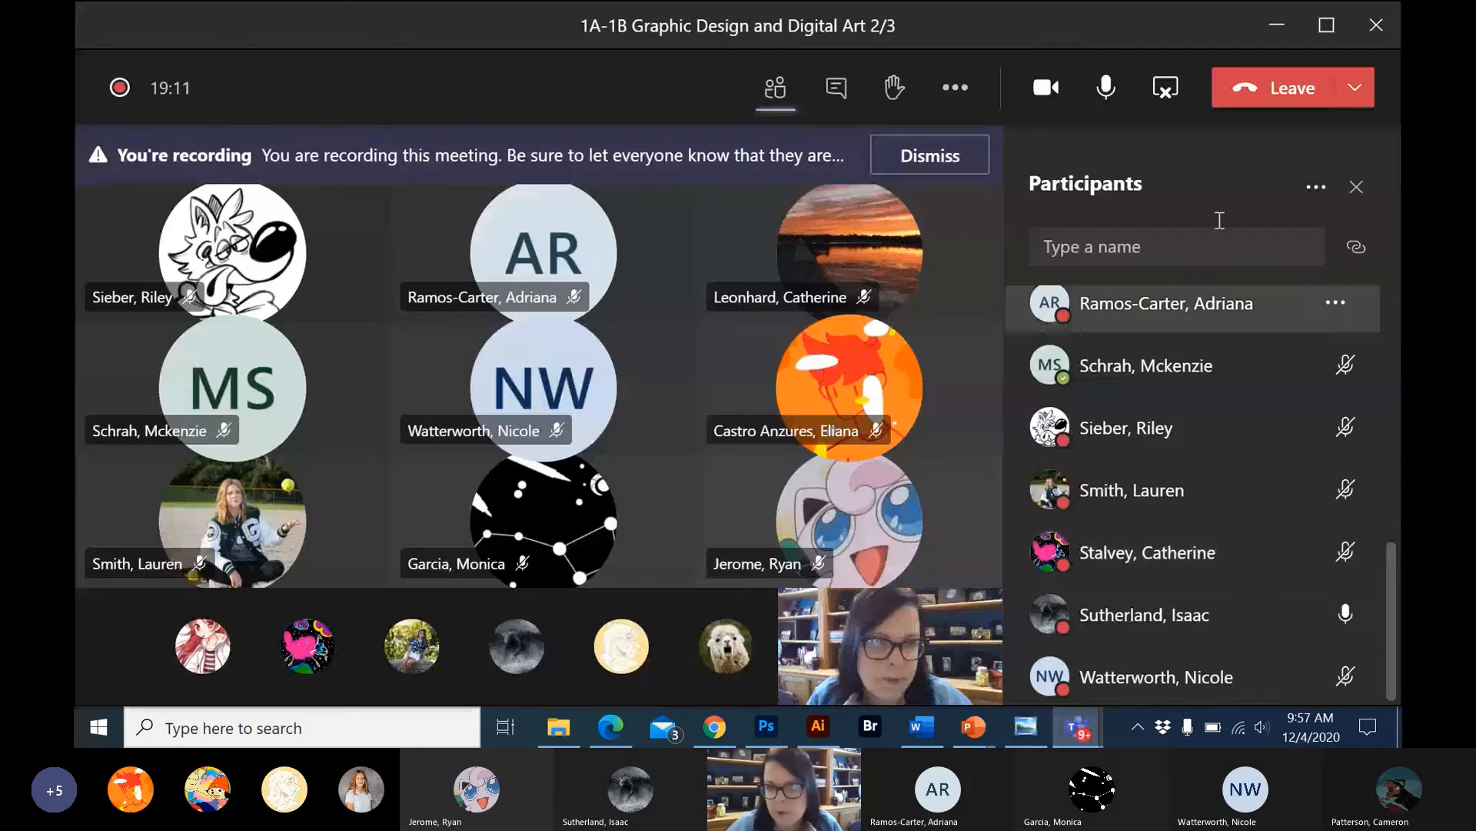
click(1166, 91)
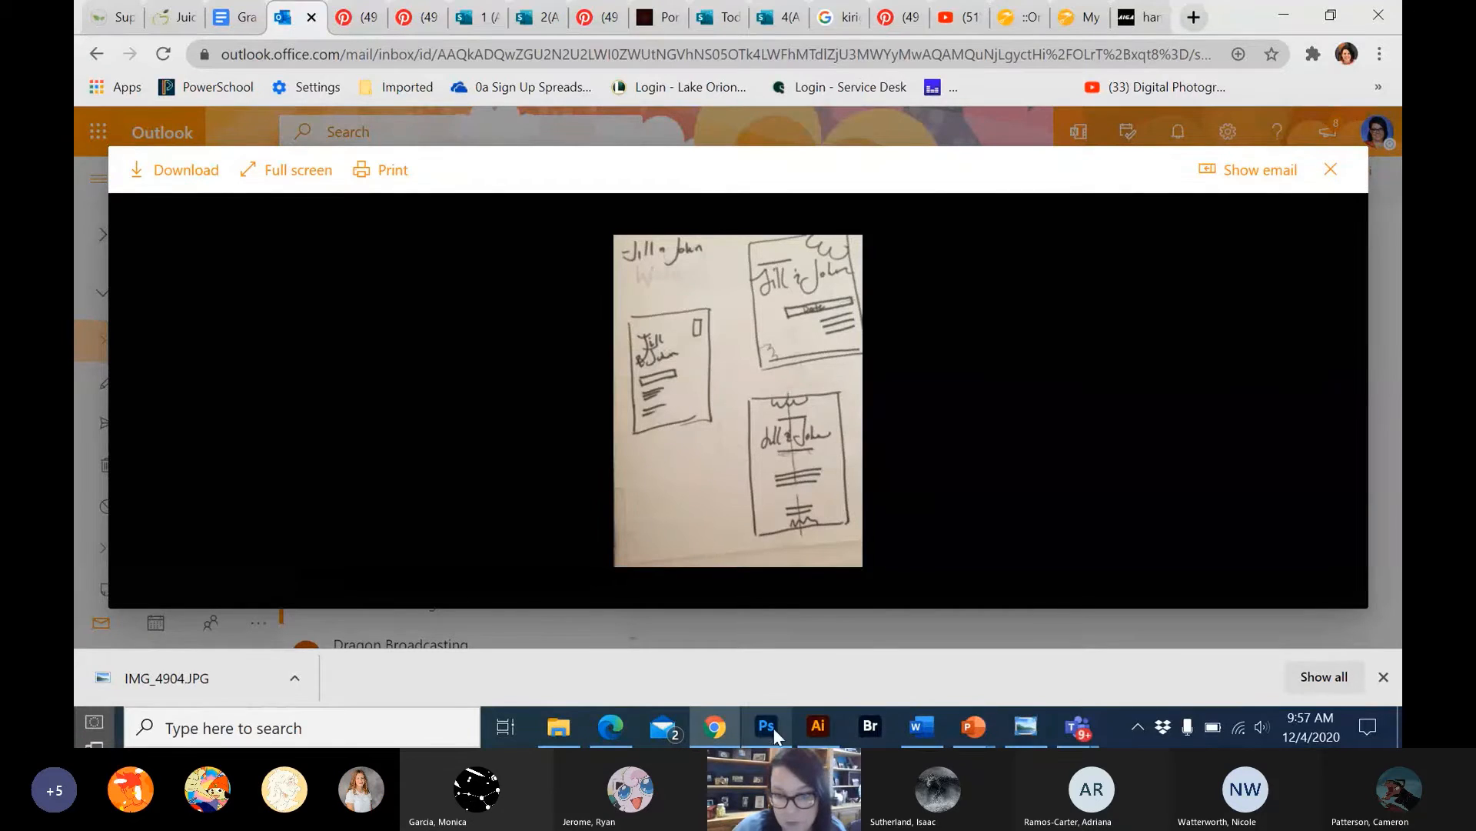
Switch back to Illustrator and place the sketch photo IMG_4904.JPG from the Downloads folder on the canvas.
click(799, 727)
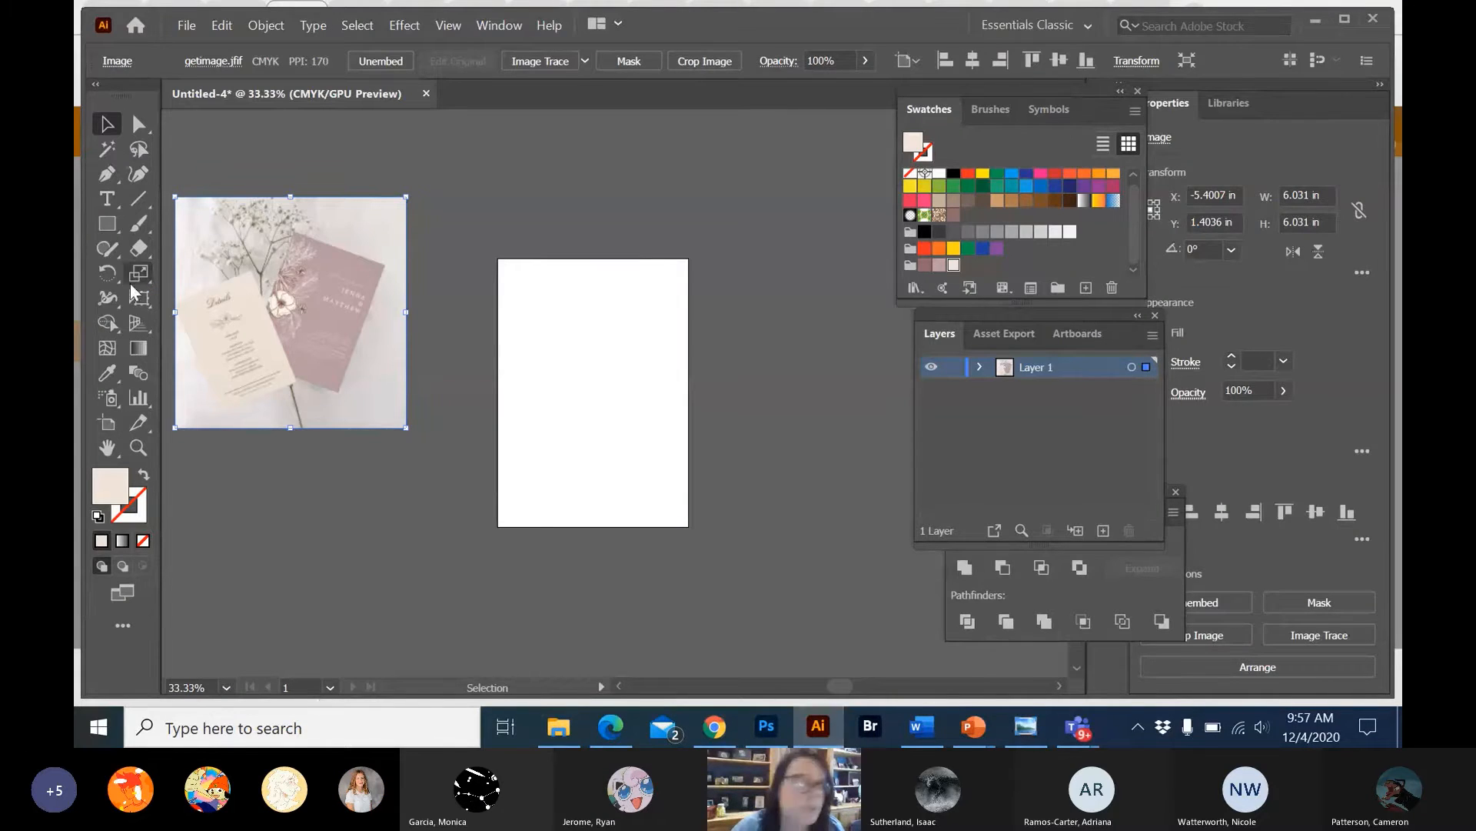
click(187, 25)
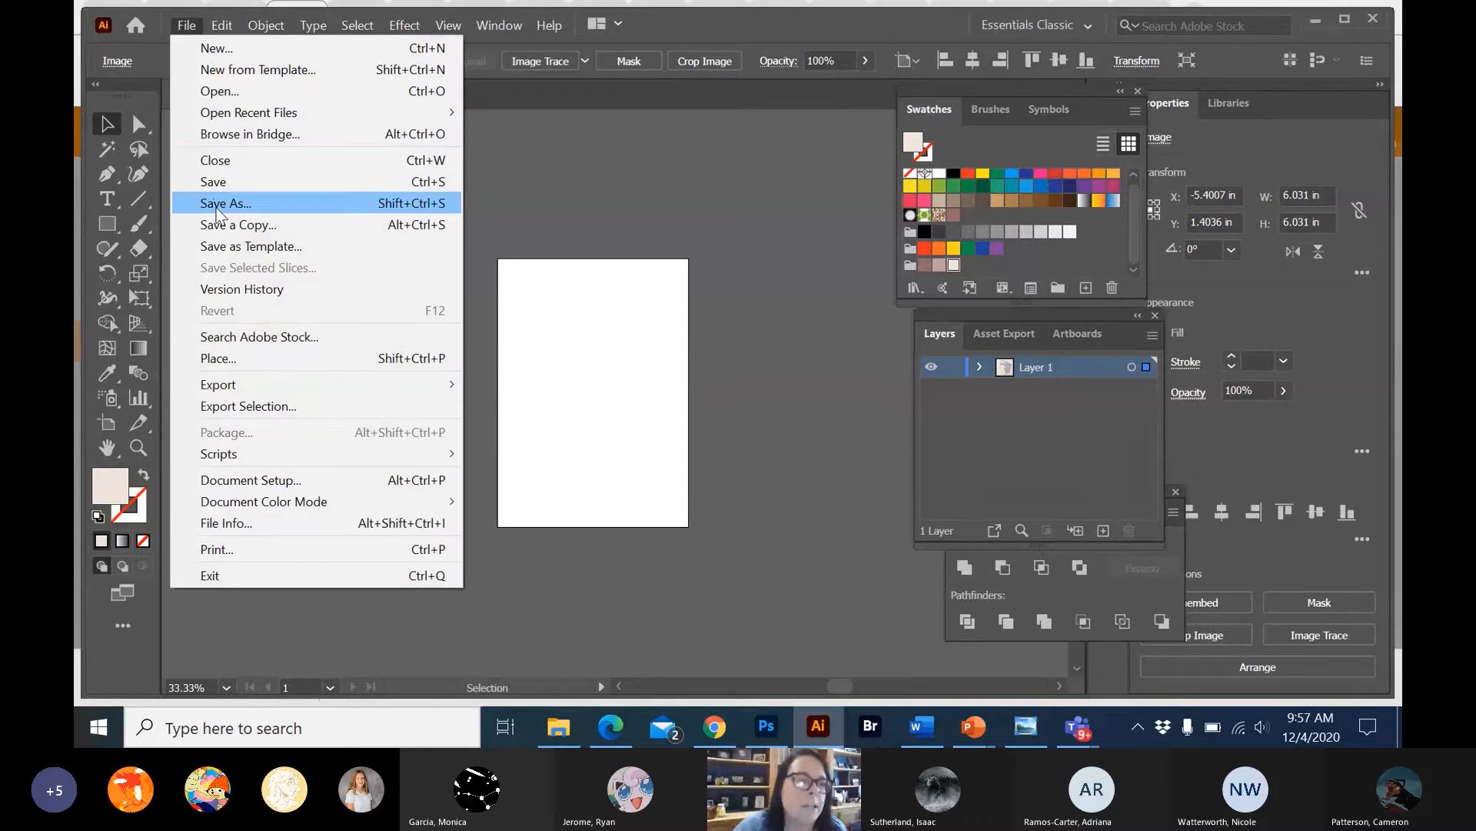
click(246, 365)
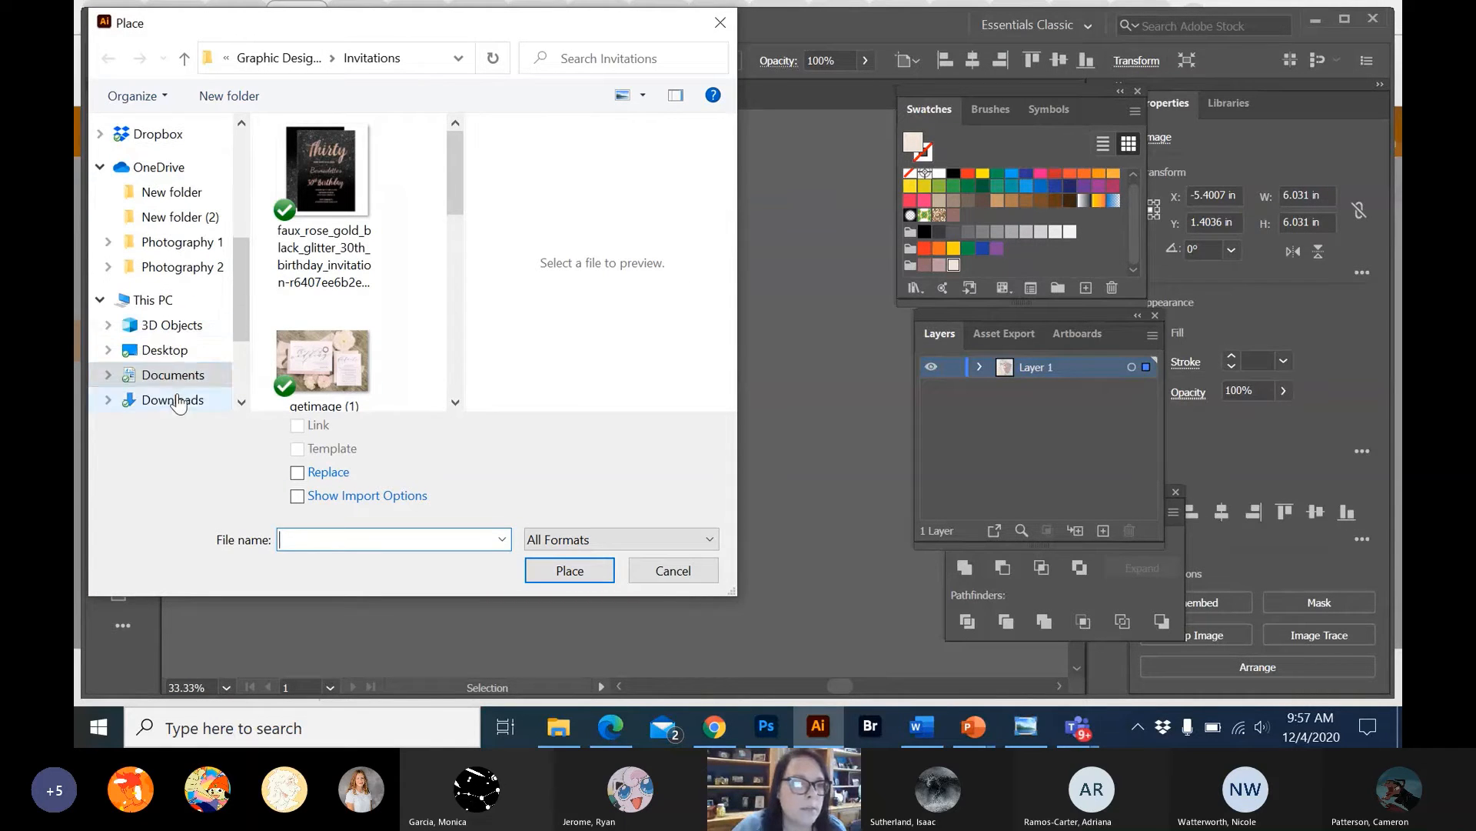
click(172, 399)
double_click(347, 191)
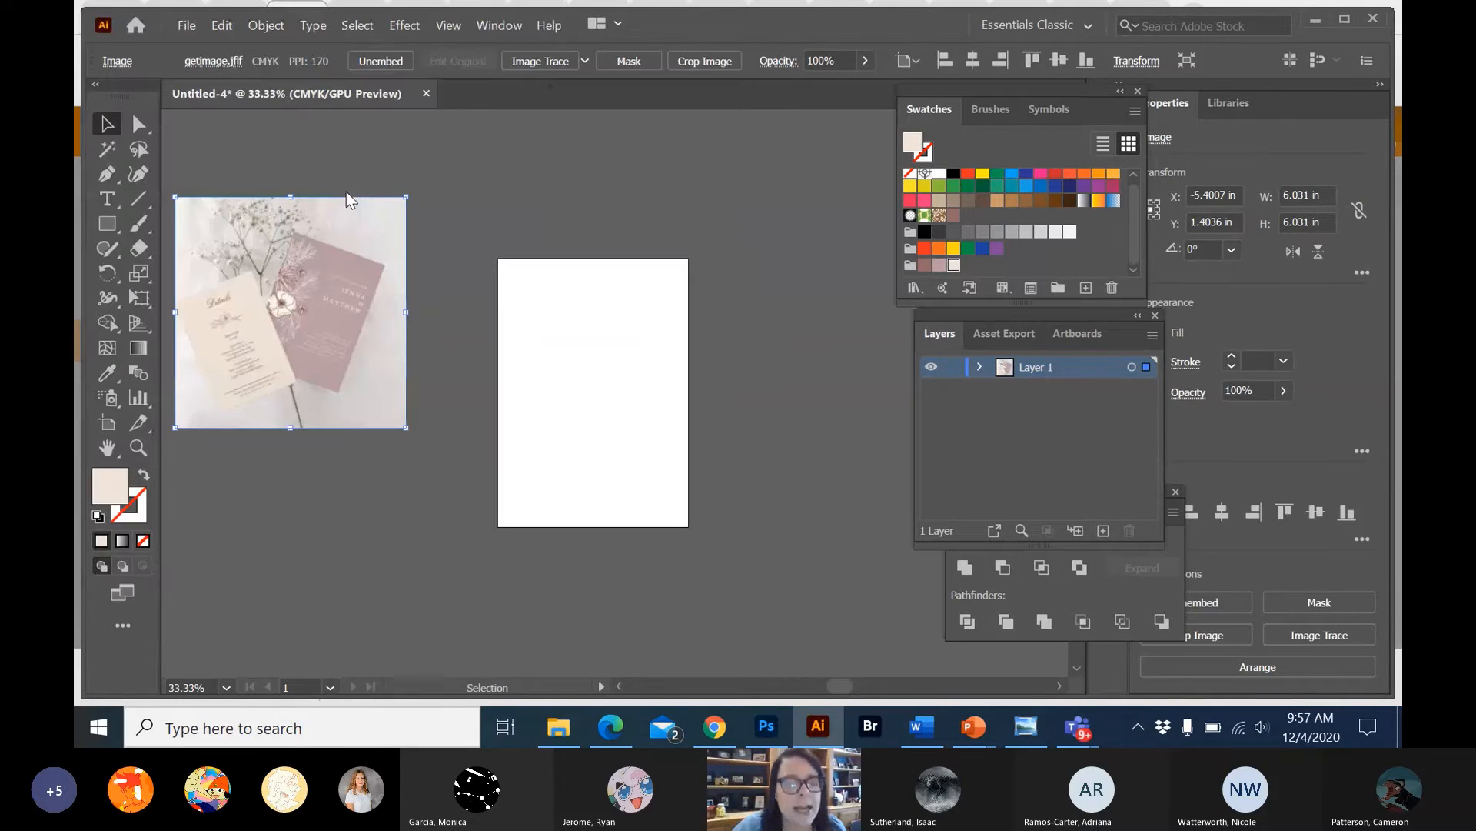
click(300, 210)
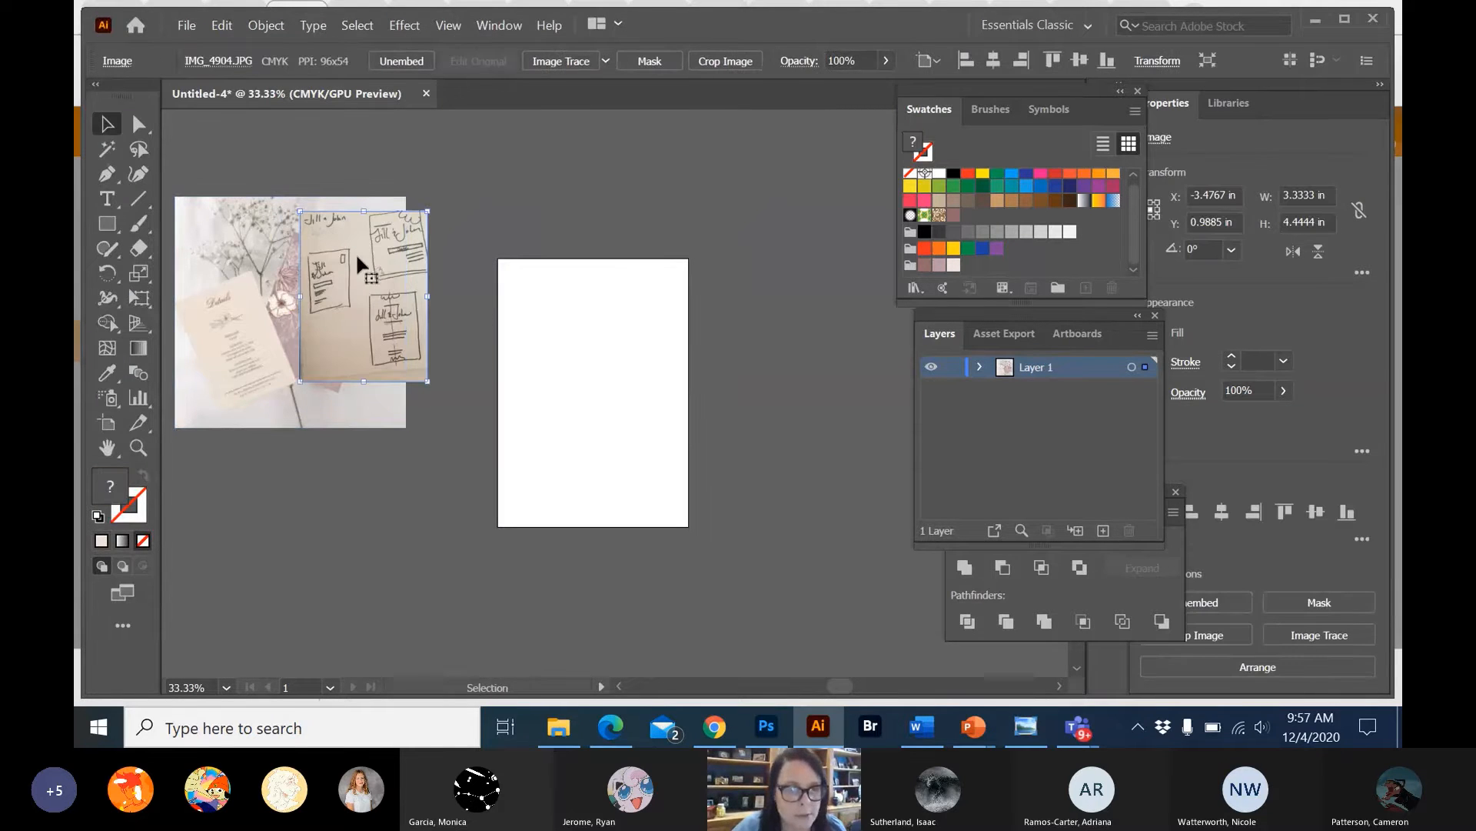
Move the sketch photo off the reference picture and enlarge it proportionally to about 10 x 12 in.
mouse_move(356, 254)
mouse_down()
mouse_move(358, 274)
mouse_move(776, 246)
mouse_move(787, 224)
mouse_up()
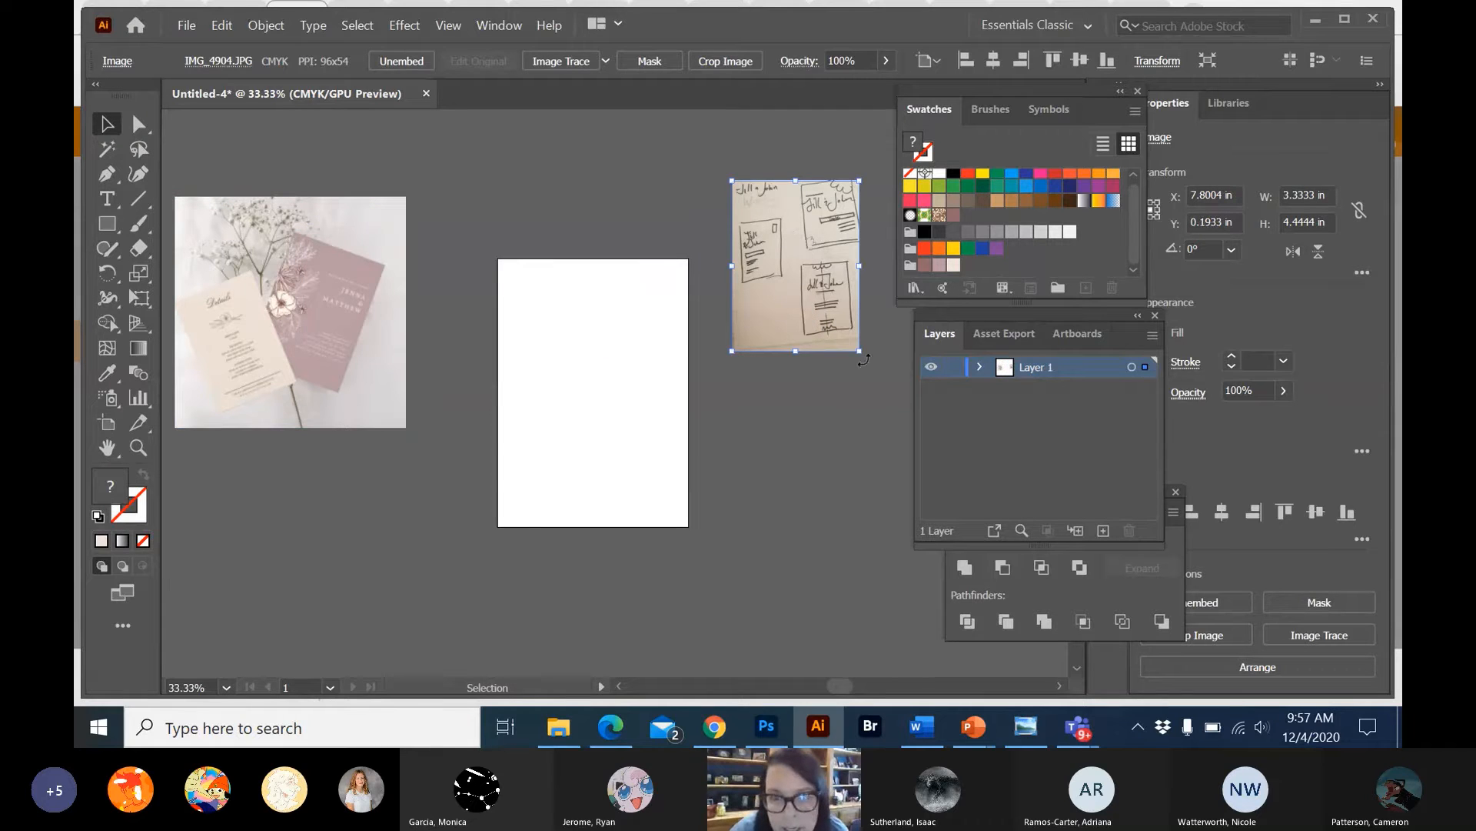
drag(859, 350, 889, 385)
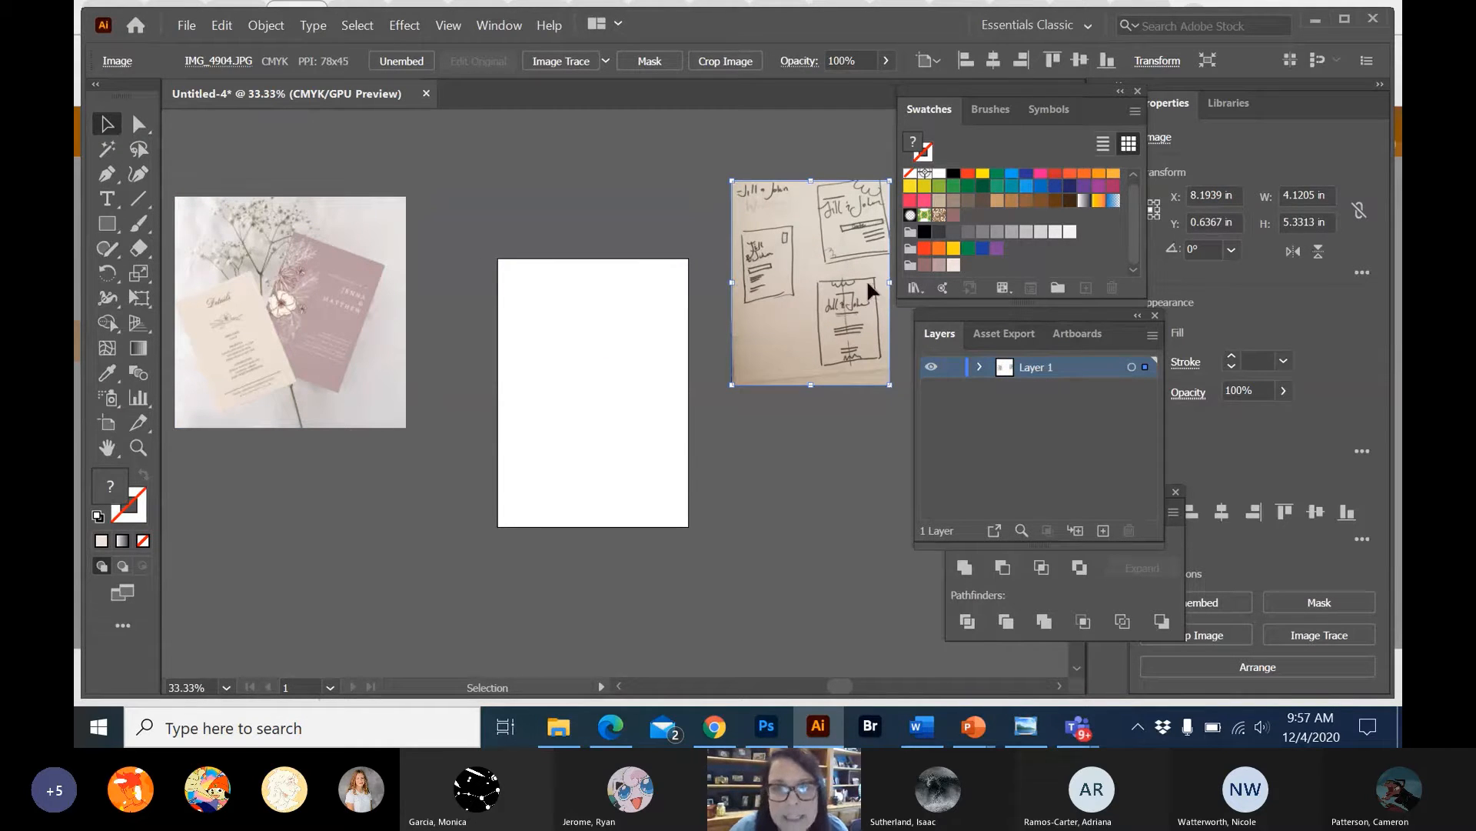
mouse_move(866, 278)
mouse_down()
mouse_move(593, 370)
mouse_move(580, 338)
mouse_up()
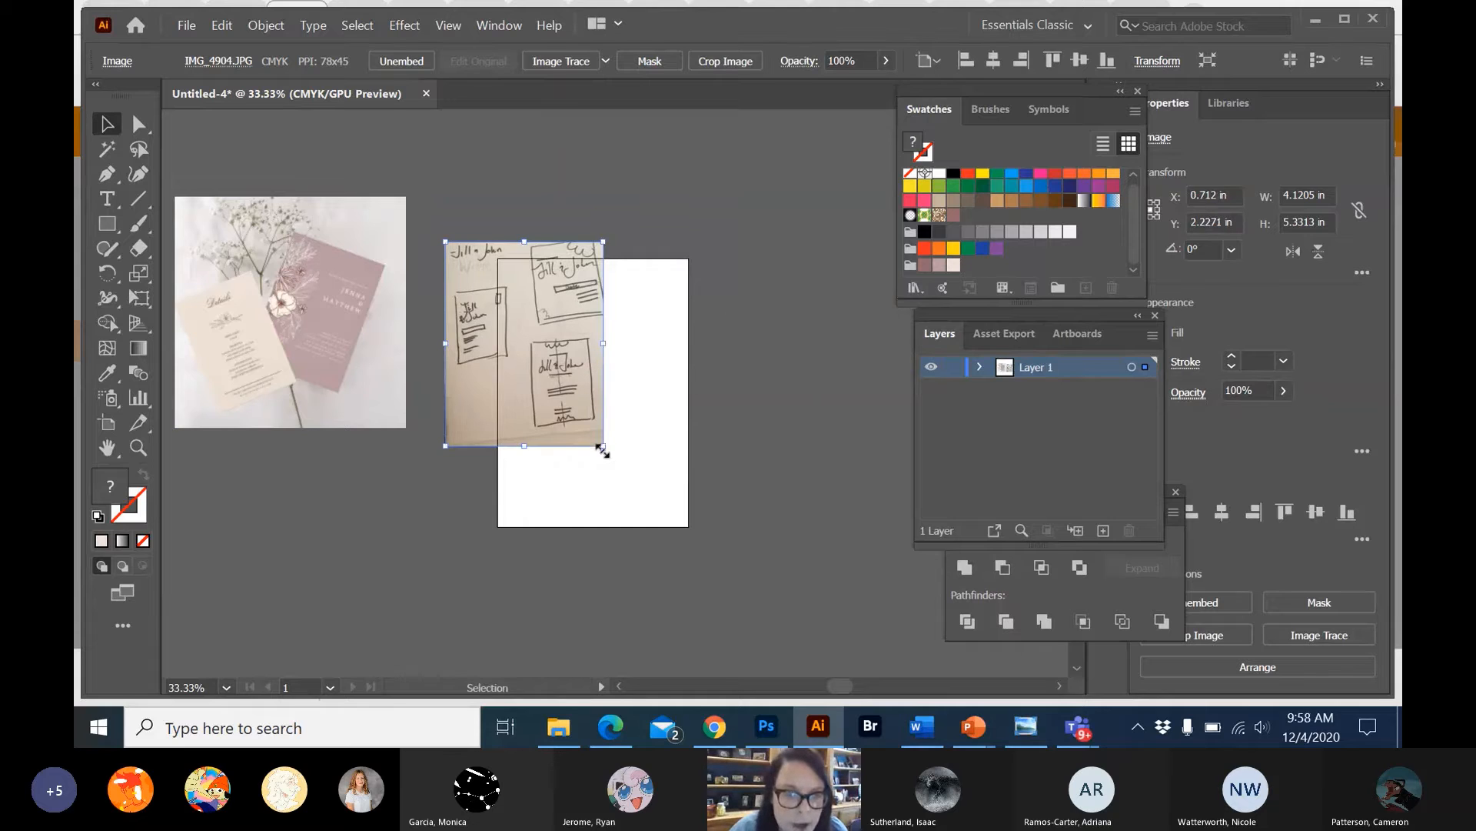
drag(603, 446, 838, 673)
Move the enlarged sketch photo onto the empty canvas just right of the artboard and deselect it.
drag(713, 526, 561, 540)
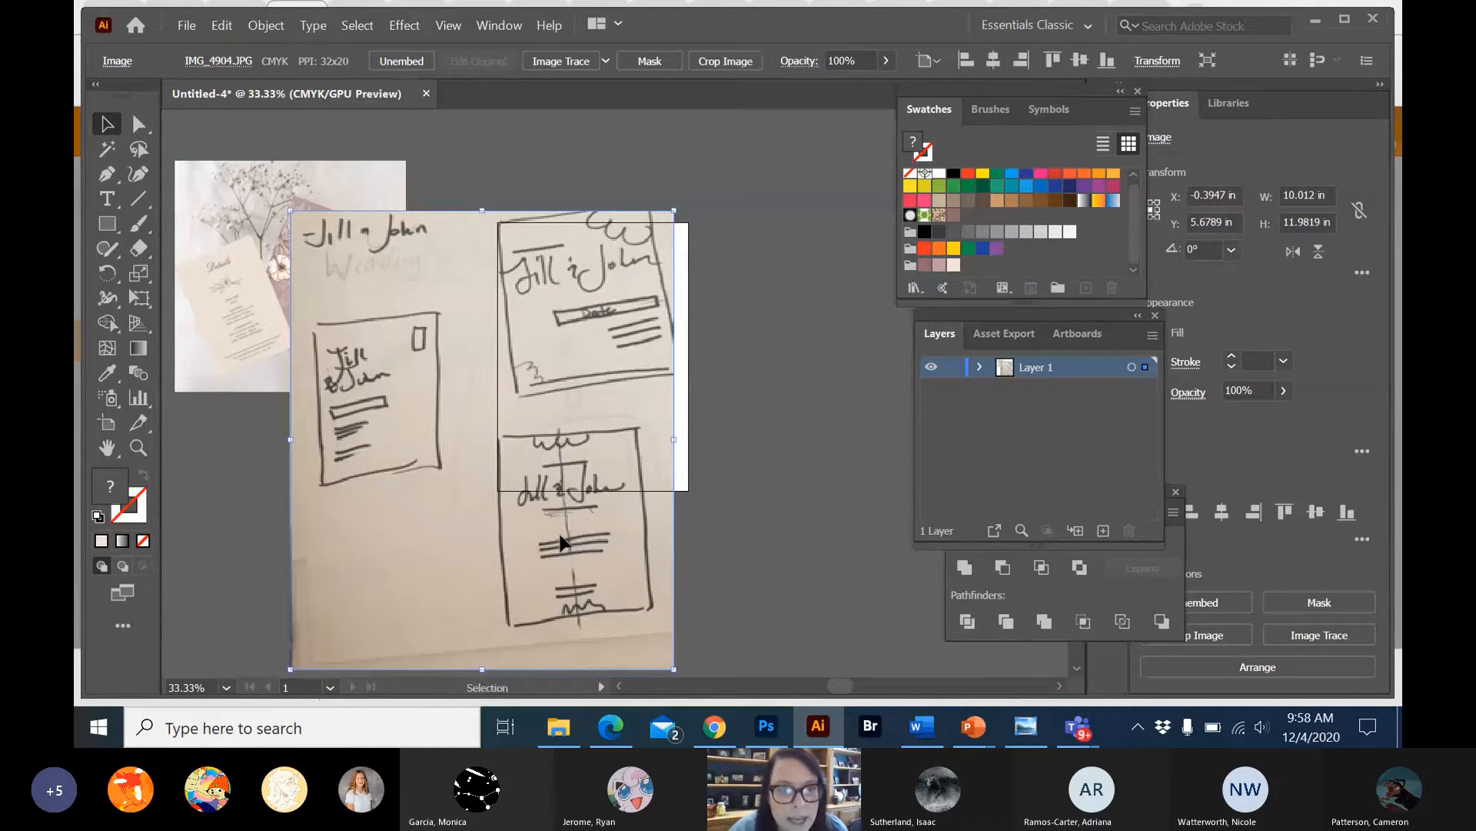
mouse_move(402, 407)
mouse_down()
mouse_move(626, 372)
mouse_move(595, 344)
mouse_up()
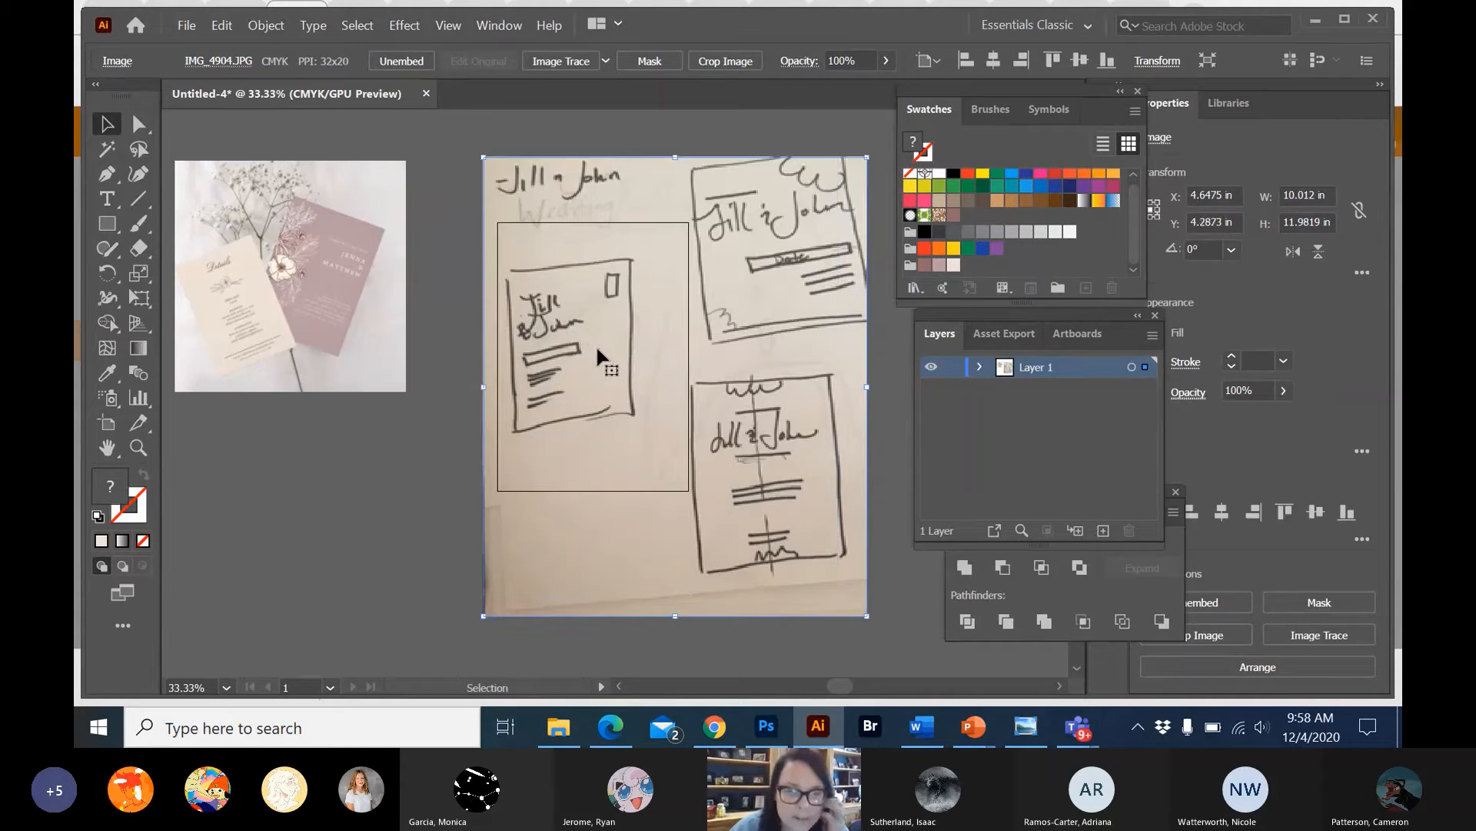
key(ctrl+minus)
drag(621, 346, 764, 300)
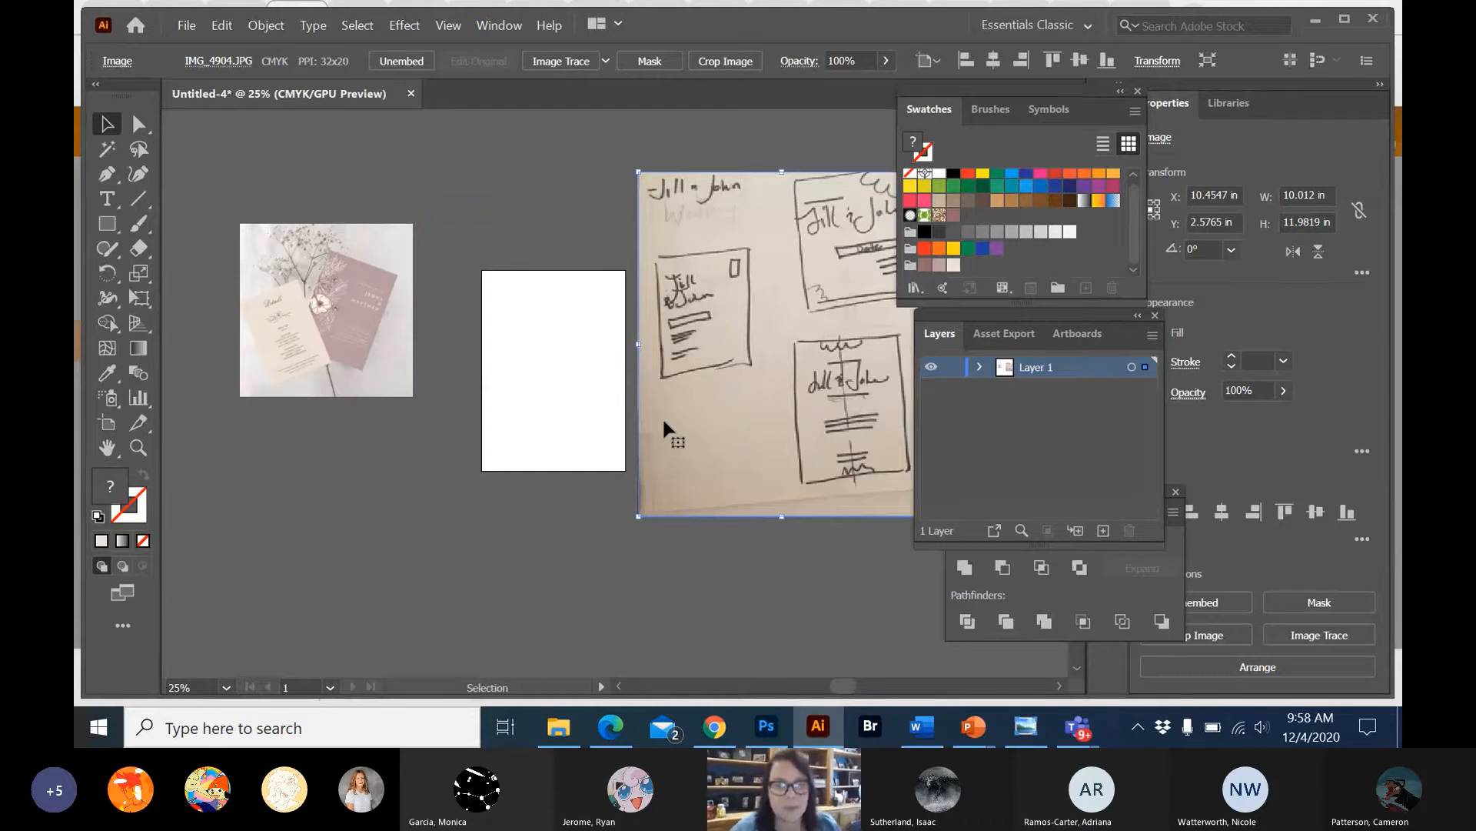
click(558, 223)
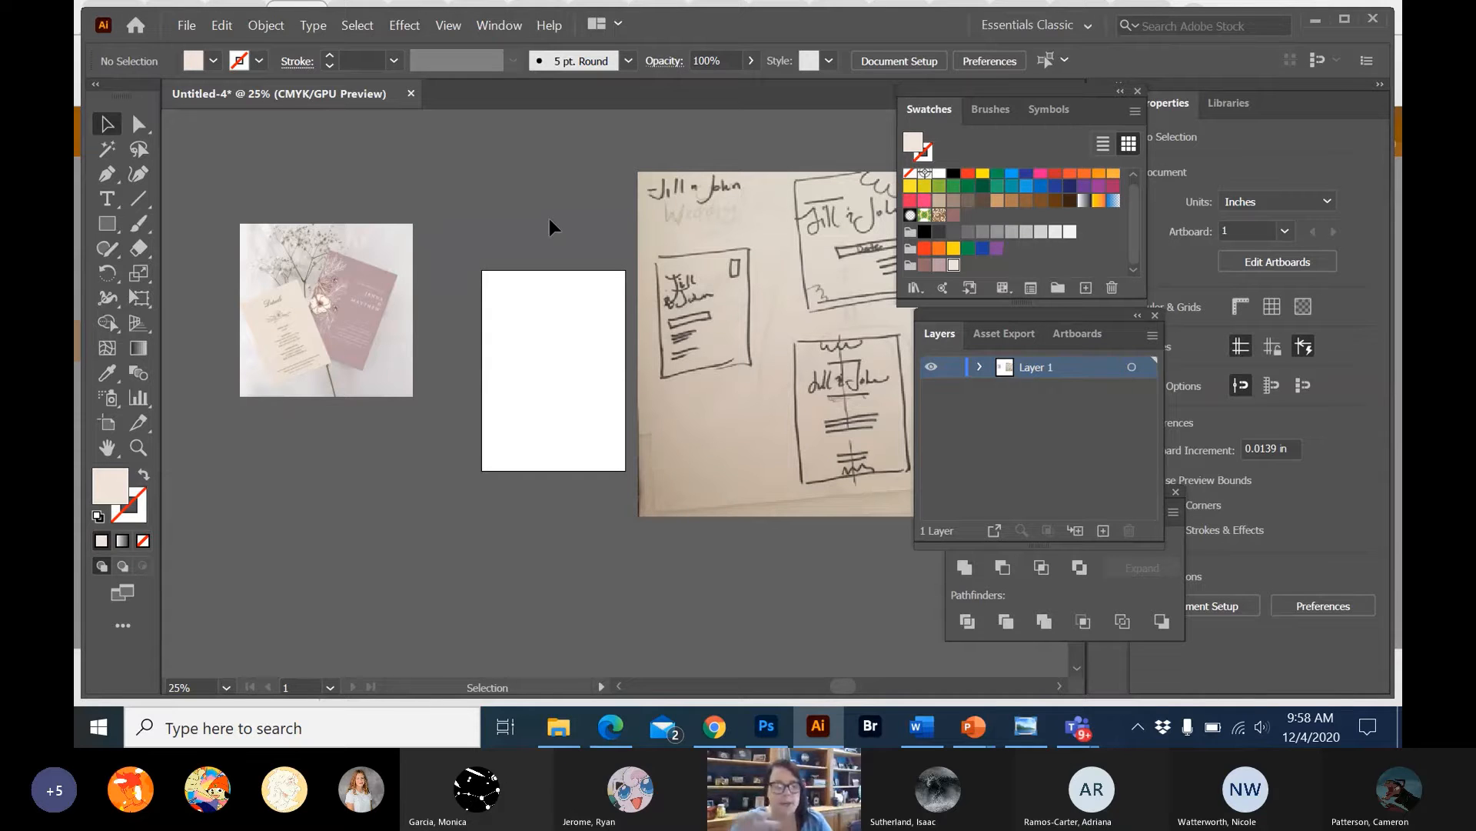
Show the document rulers and check which measurement unit they use.
key(ctrl+r)
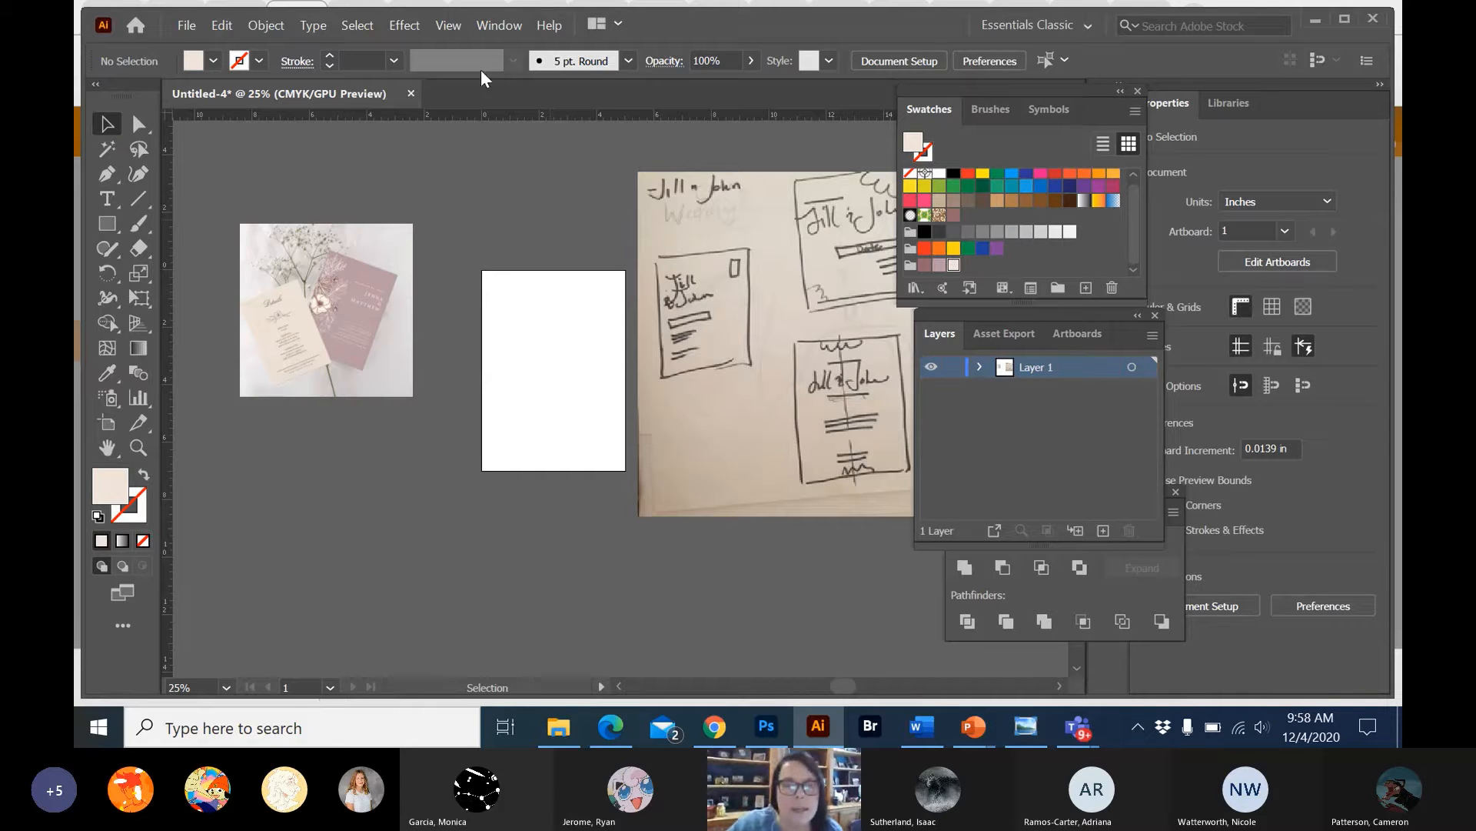
drag(517, 113, 517, 113)
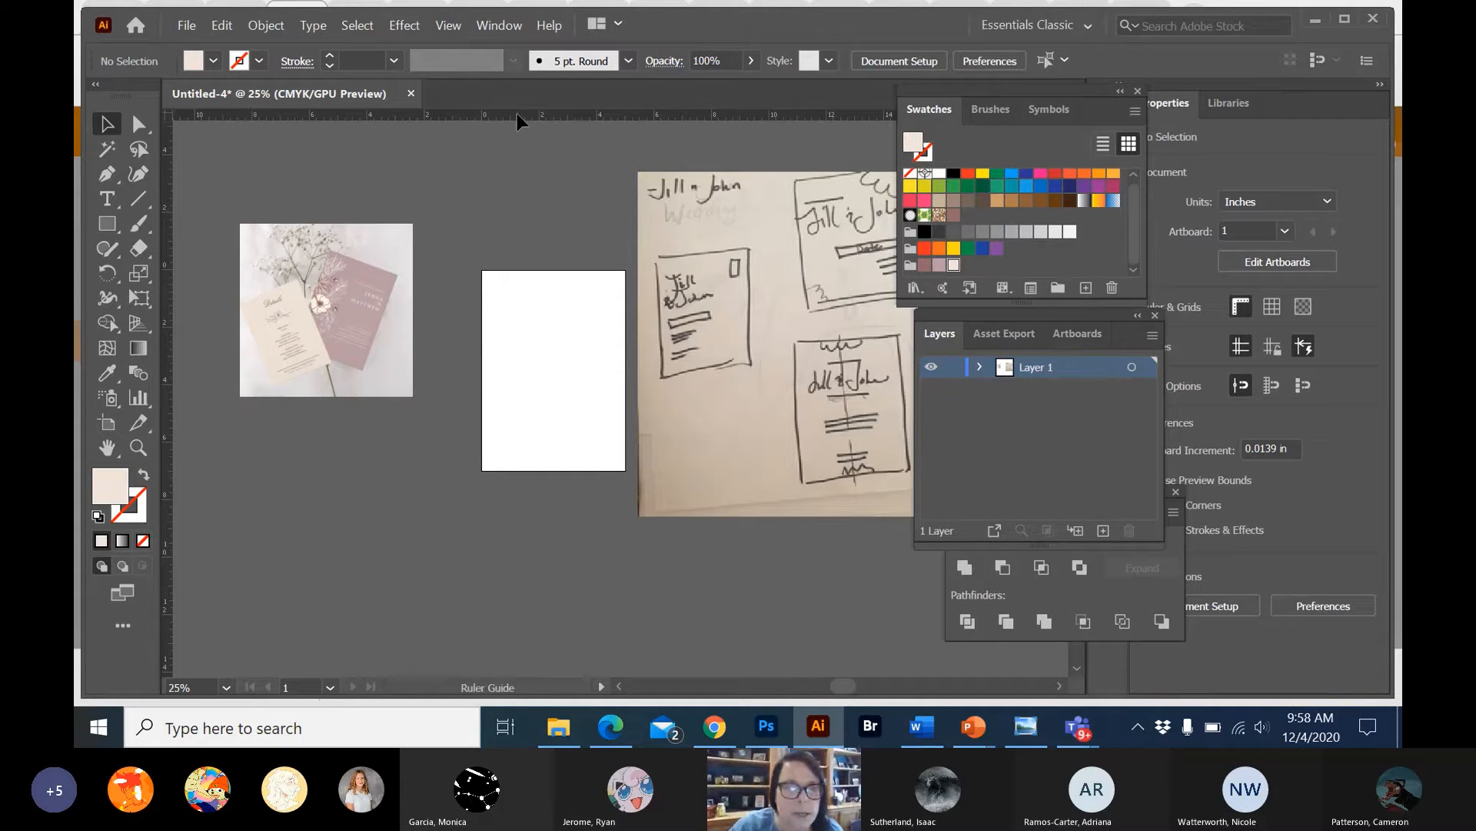
right_click(516, 113)
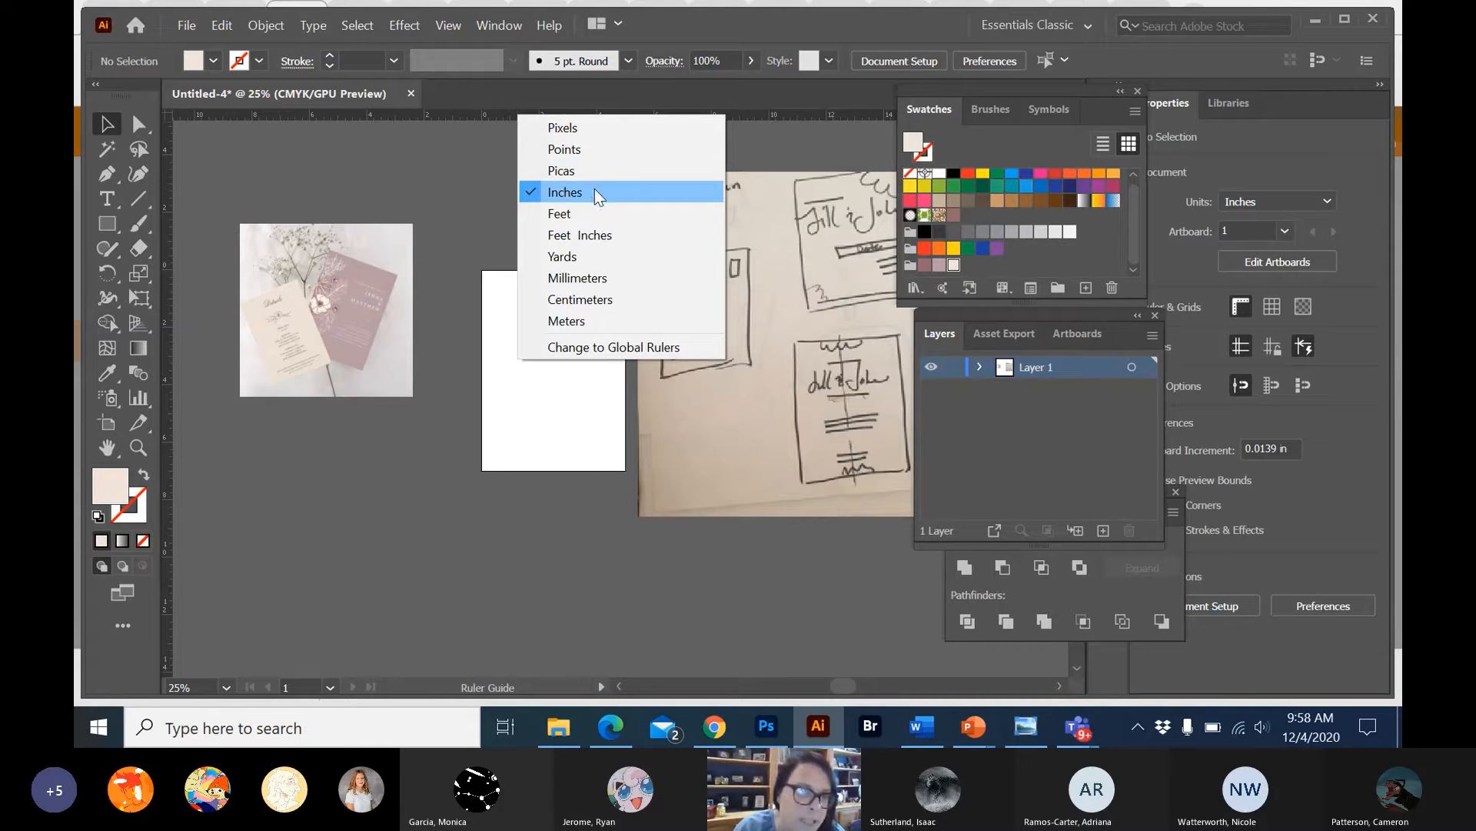
click(451, 160)
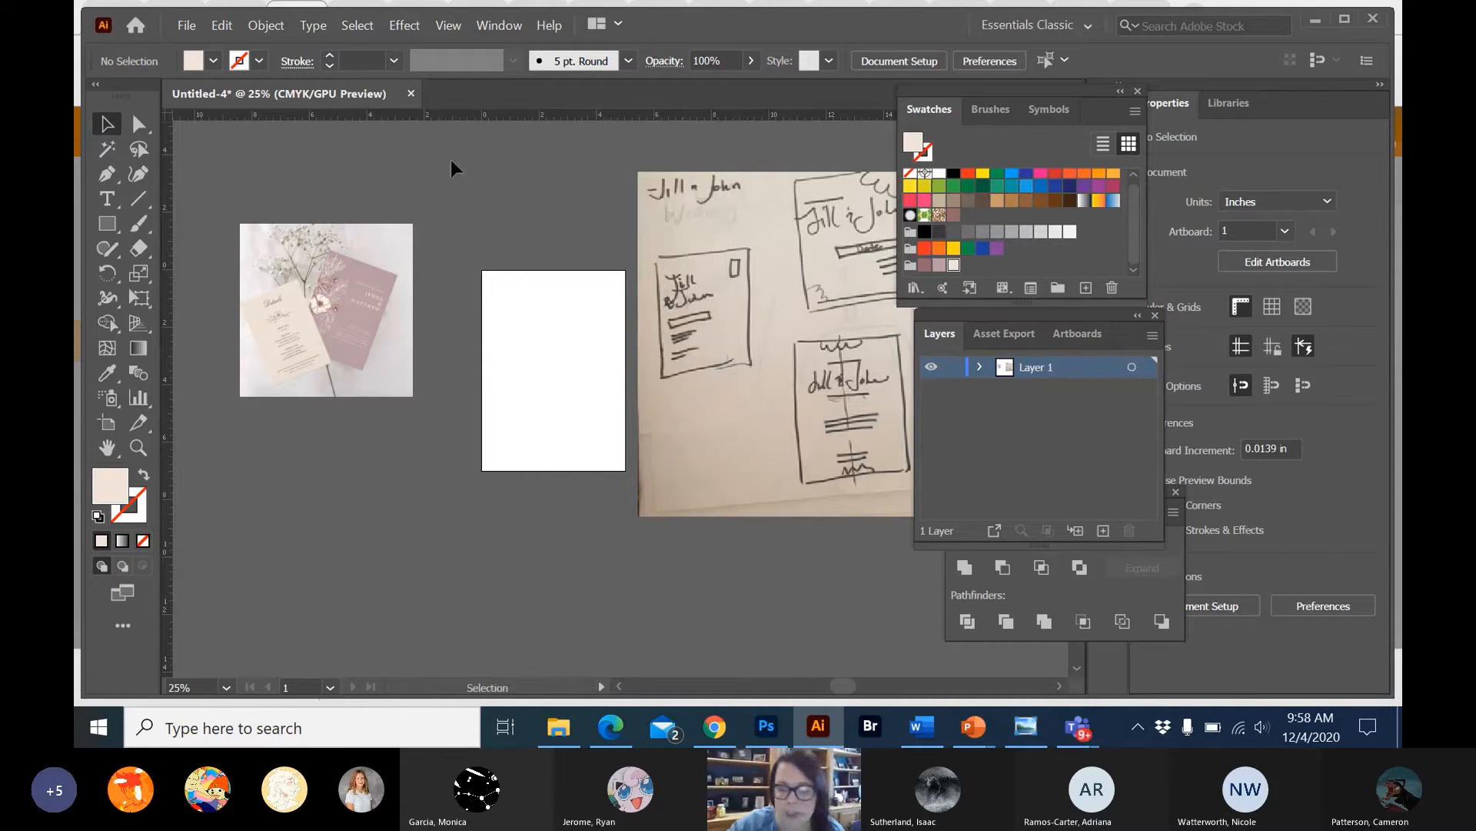
Examine the blank artboard and compare it with the text margins on the reference invitation cards.
key(ctrl+equal)
key(ctrl+equal)
key(ctrl+equal)
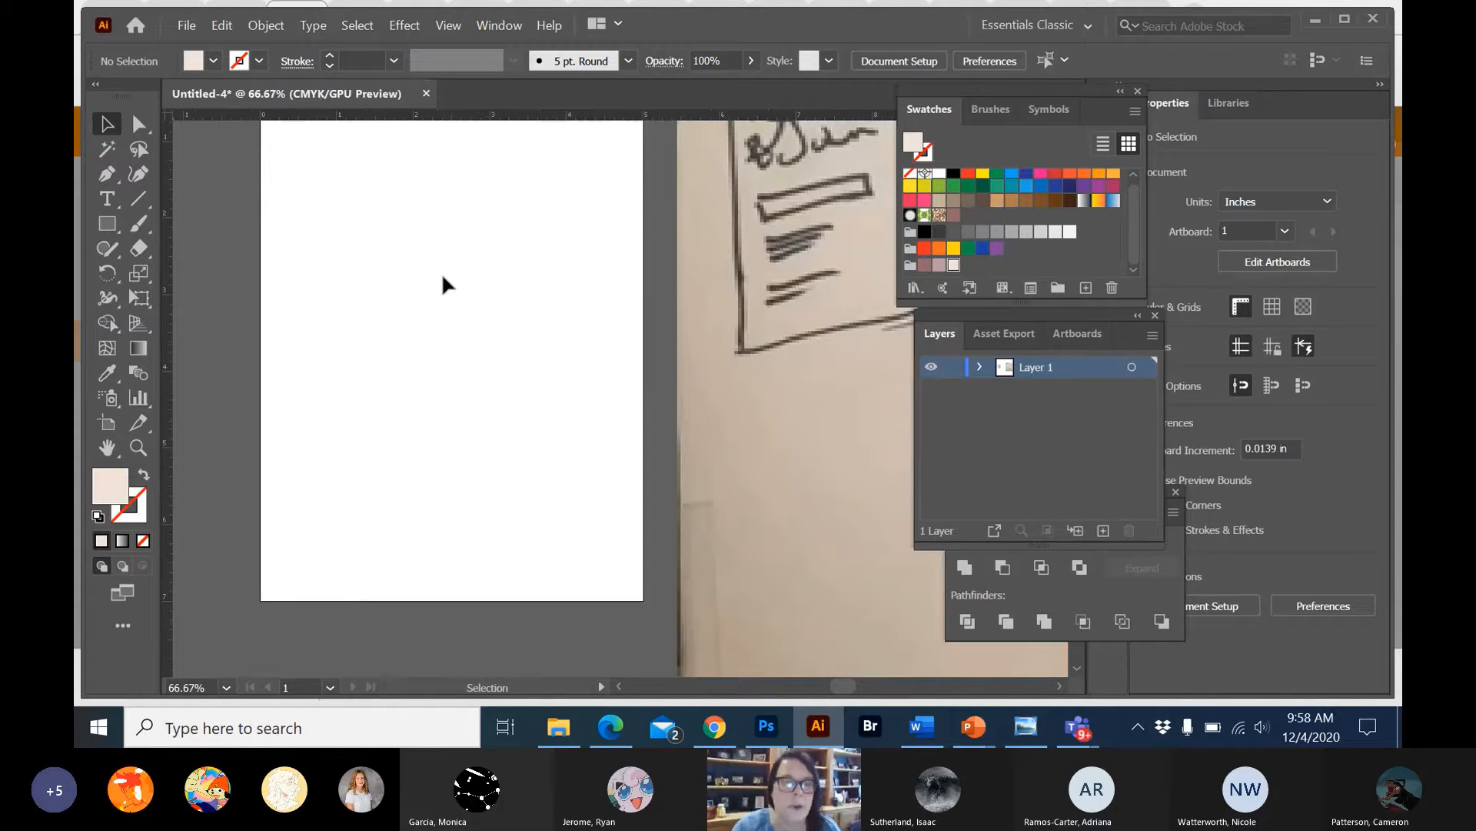
scroll(443, 277, up, 2)
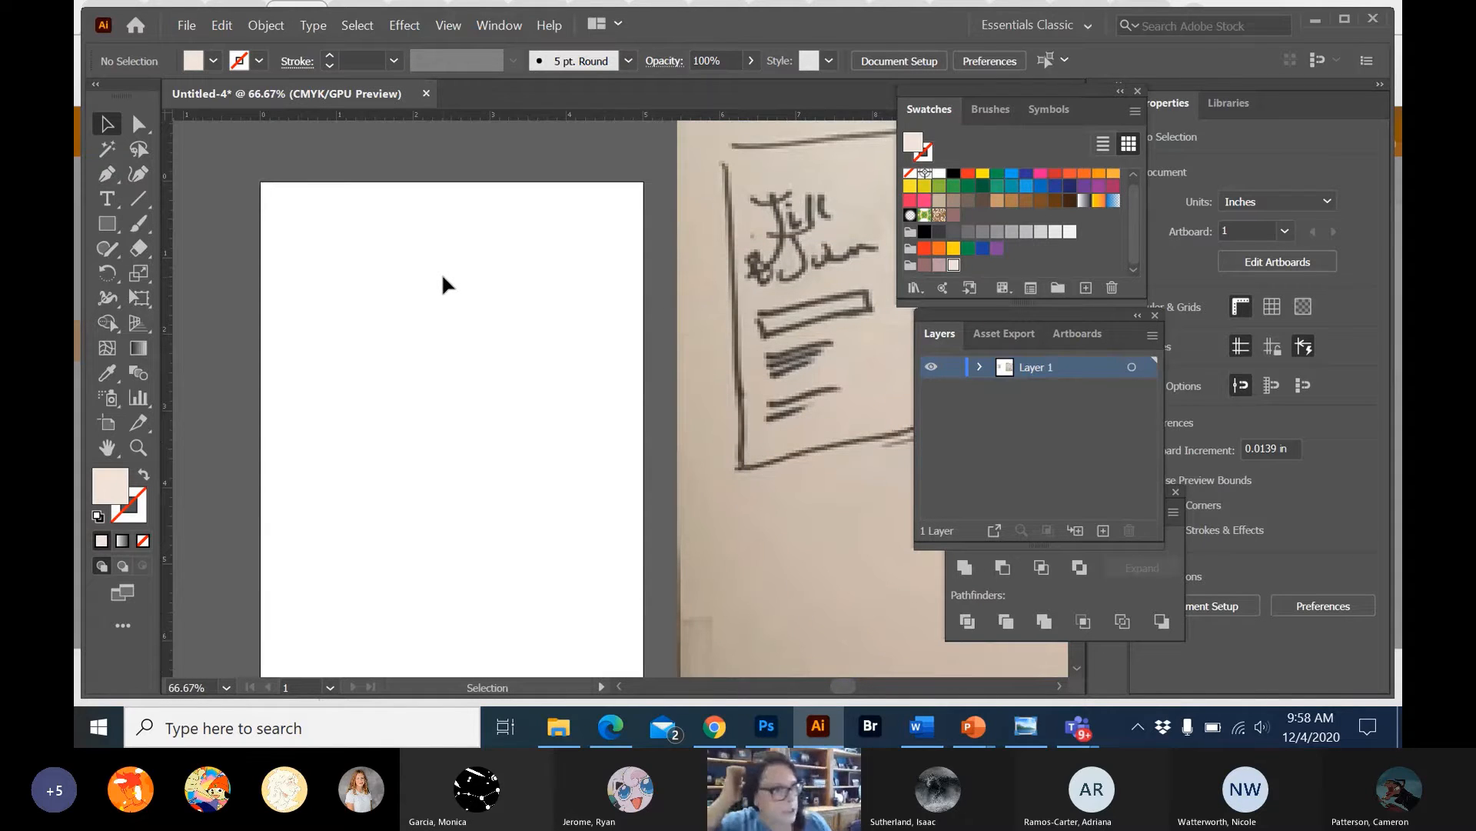
scroll(443, 279, down, 1)
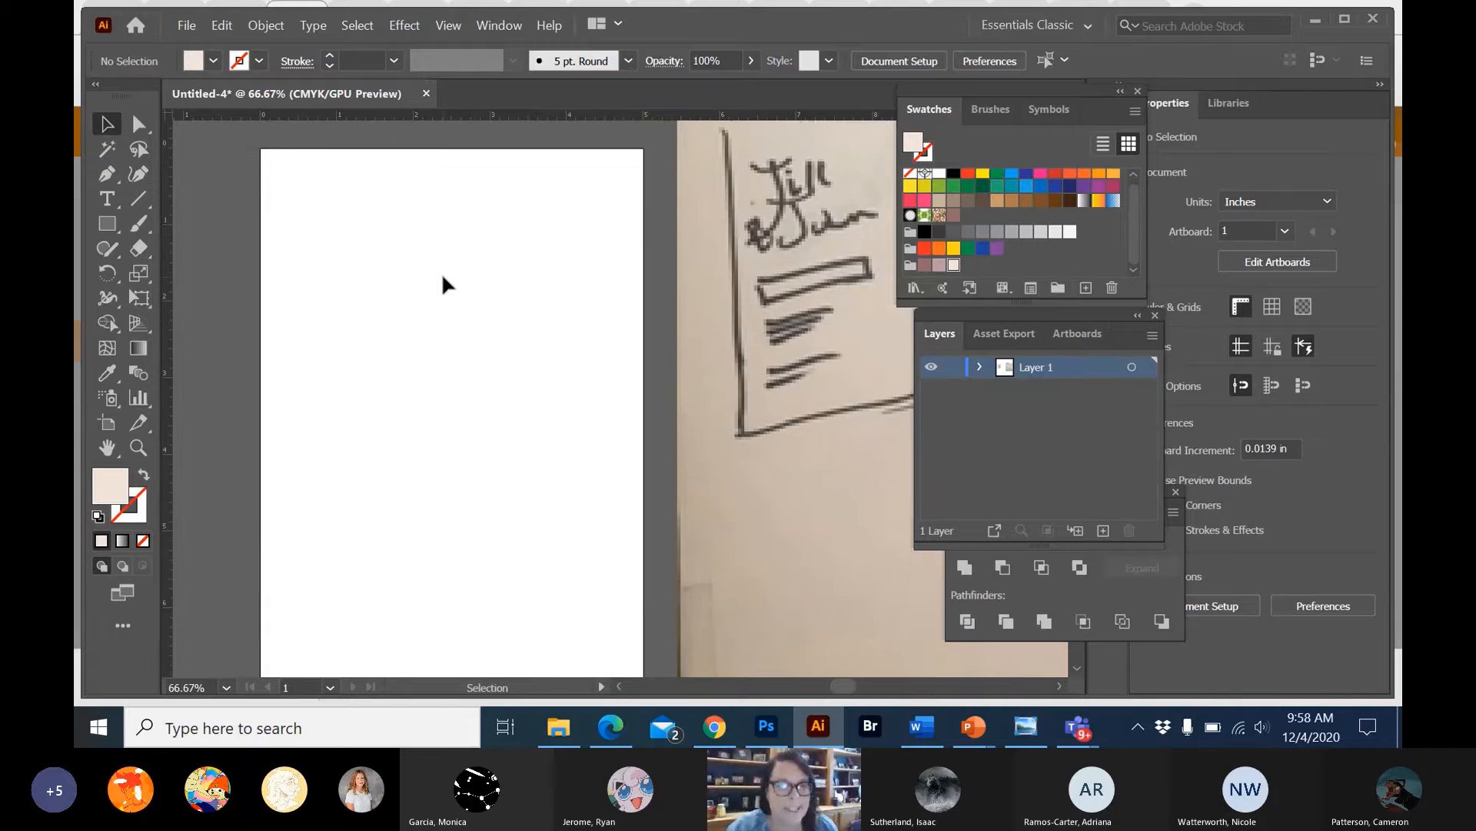
scroll(443, 277, down, 2)
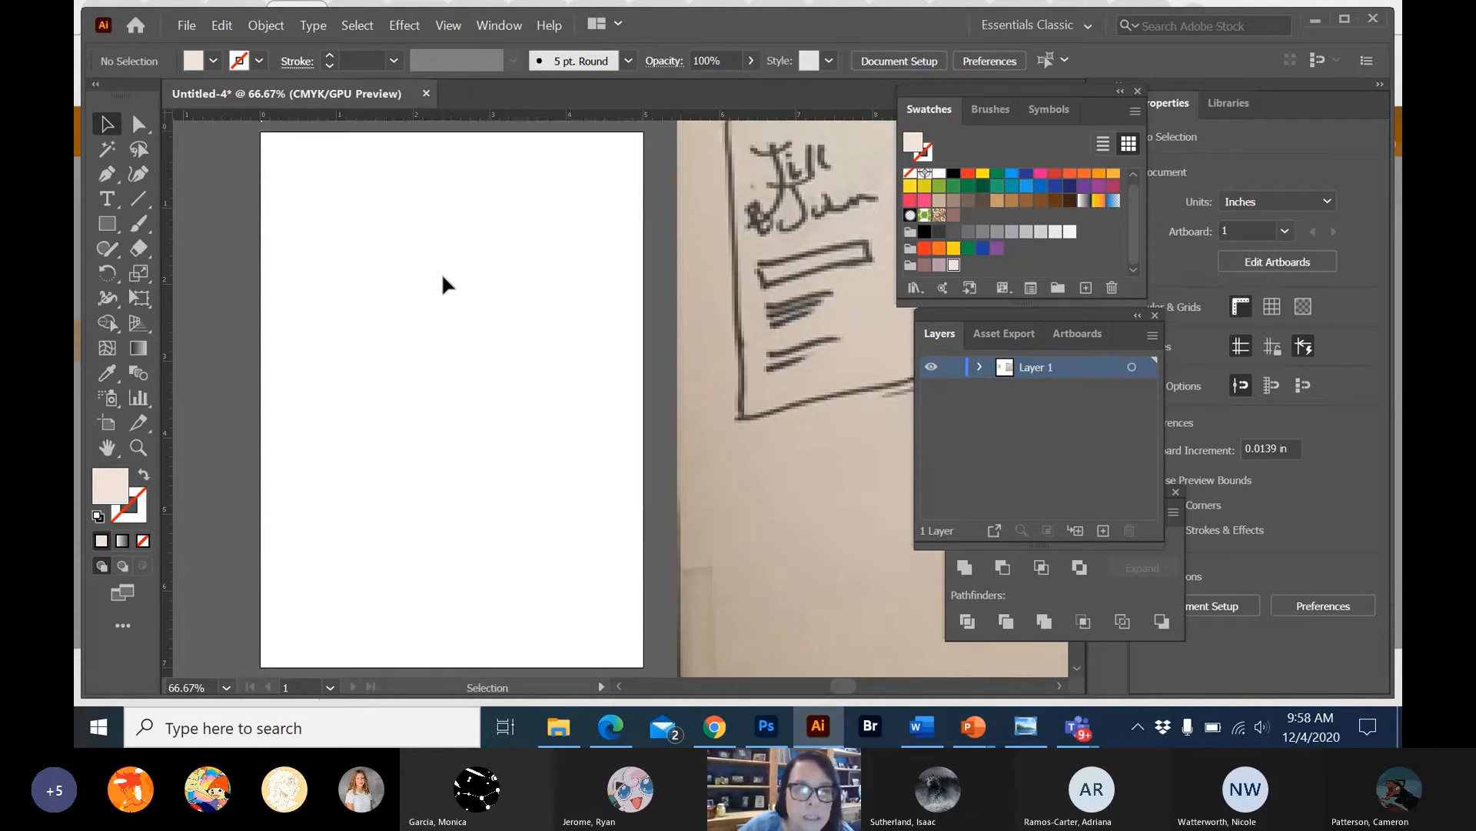
scroll(443, 285, left, 8)
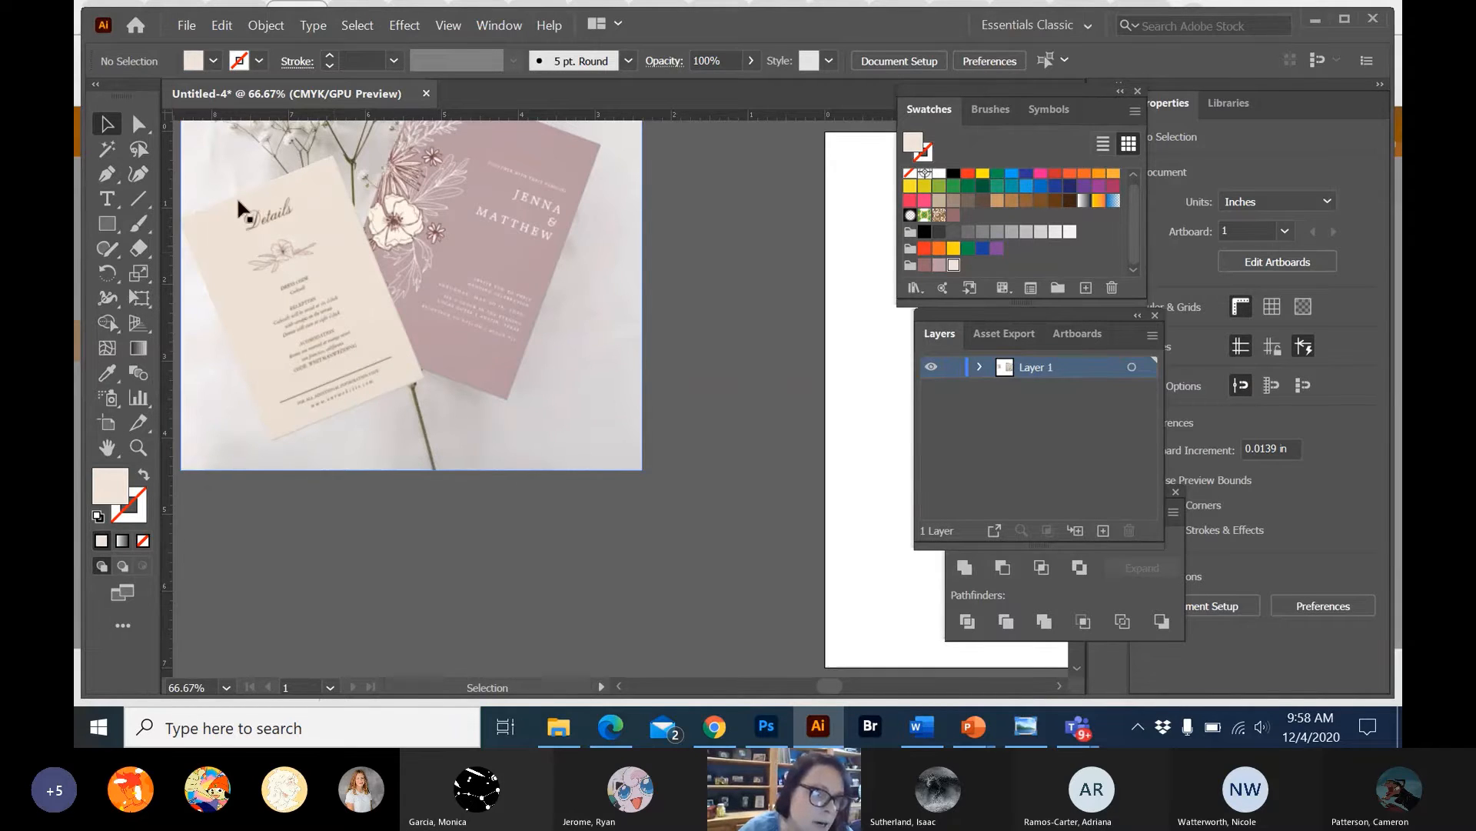
scroll(465, 188, right, 3)
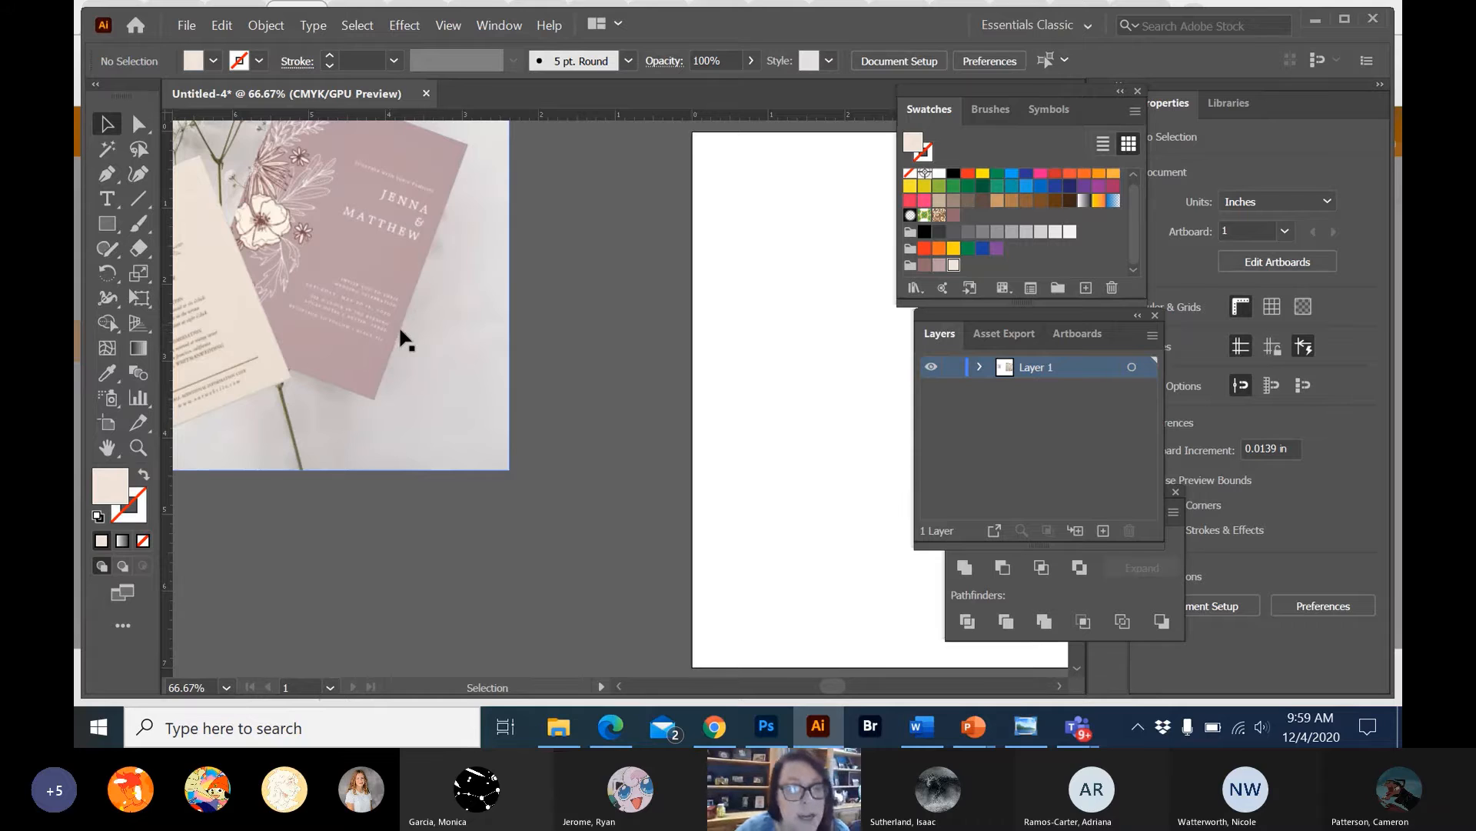
scroll(401, 330, right, 10)
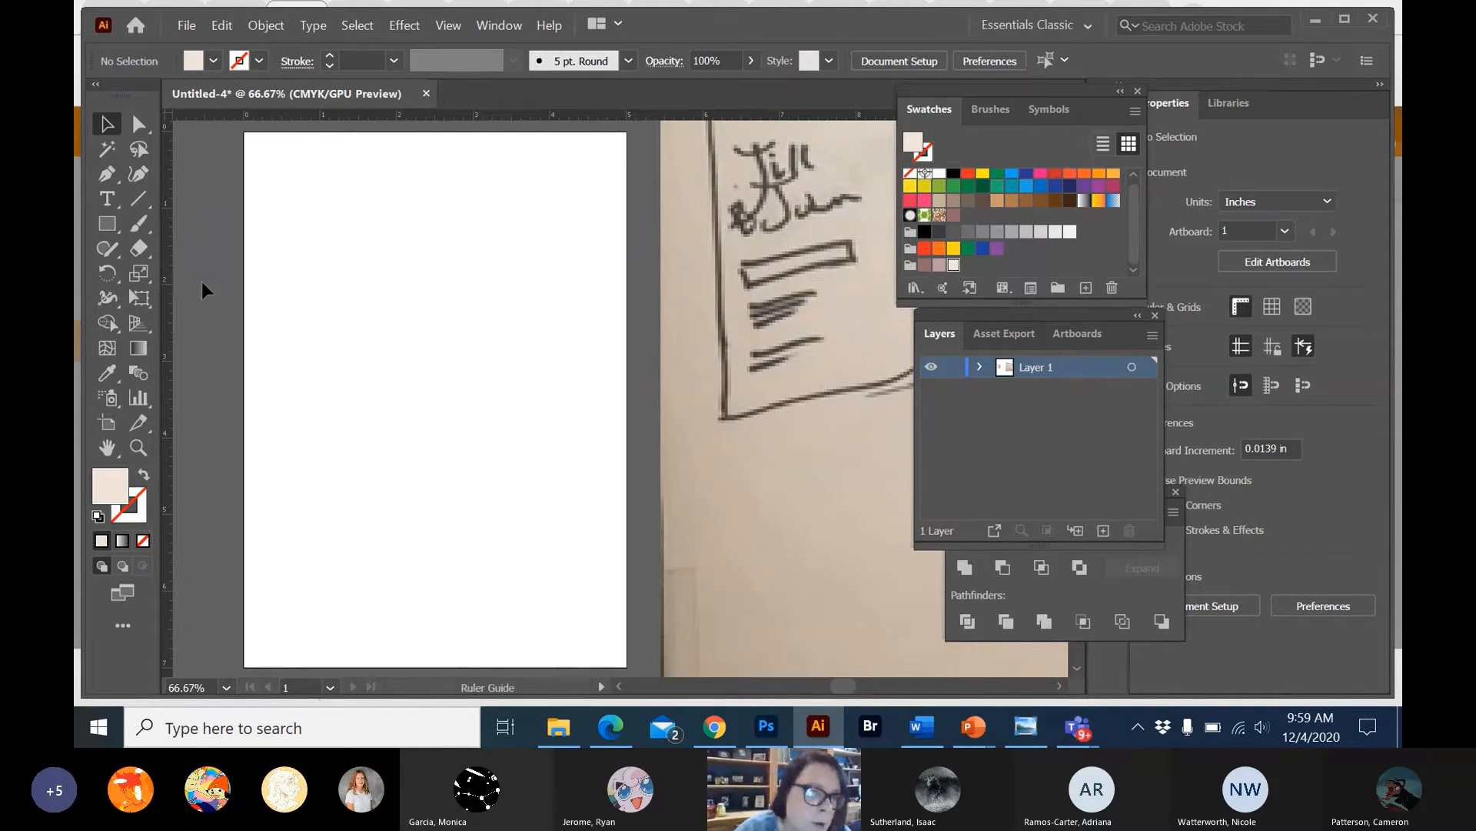
Add margin guides about 0.25 in inside the left, right, bottom and top edges of the artboard.
drag(254, 292, 262, 296)
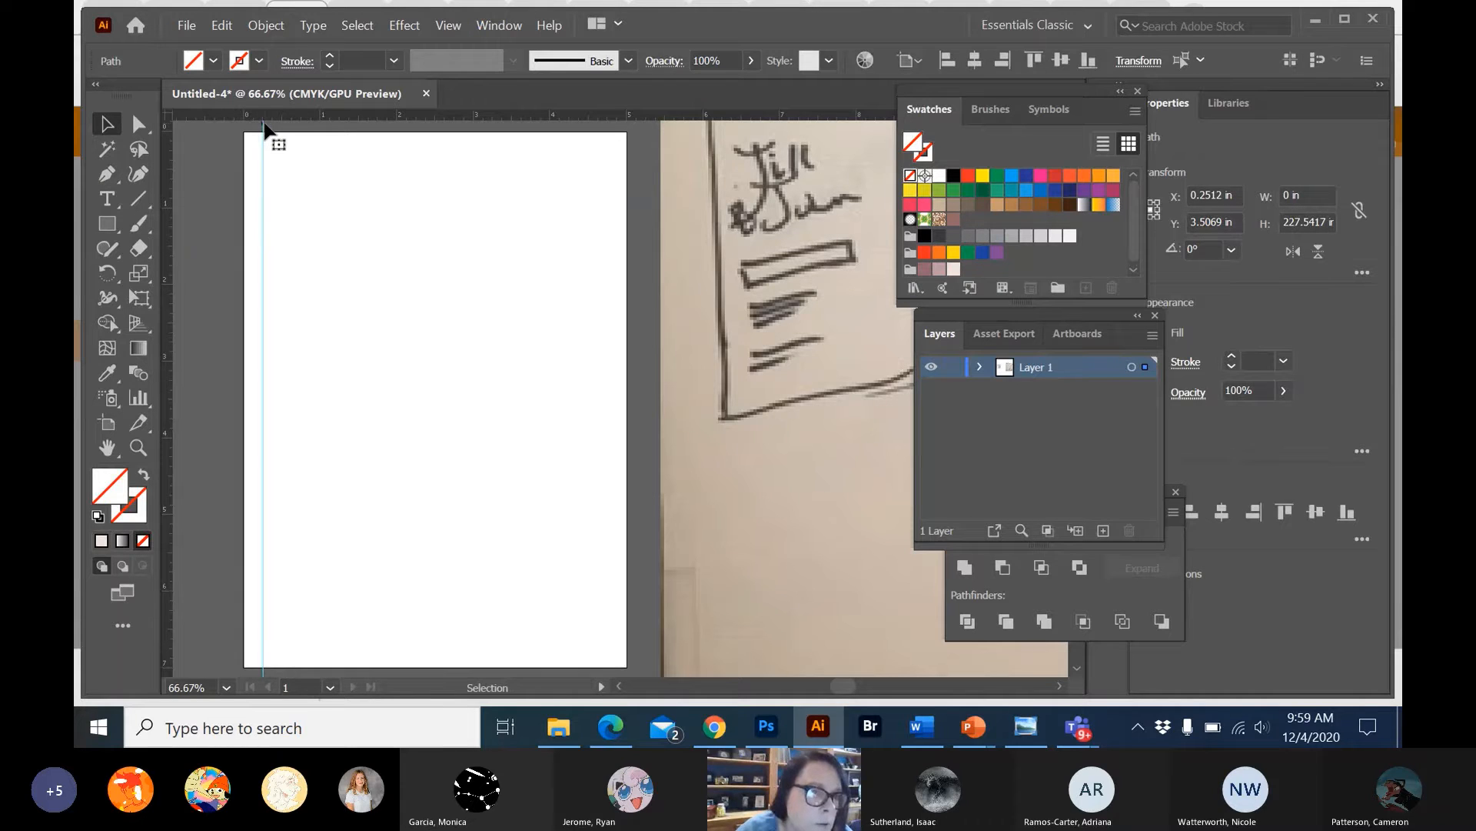
drag(168, 212, 606, 241)
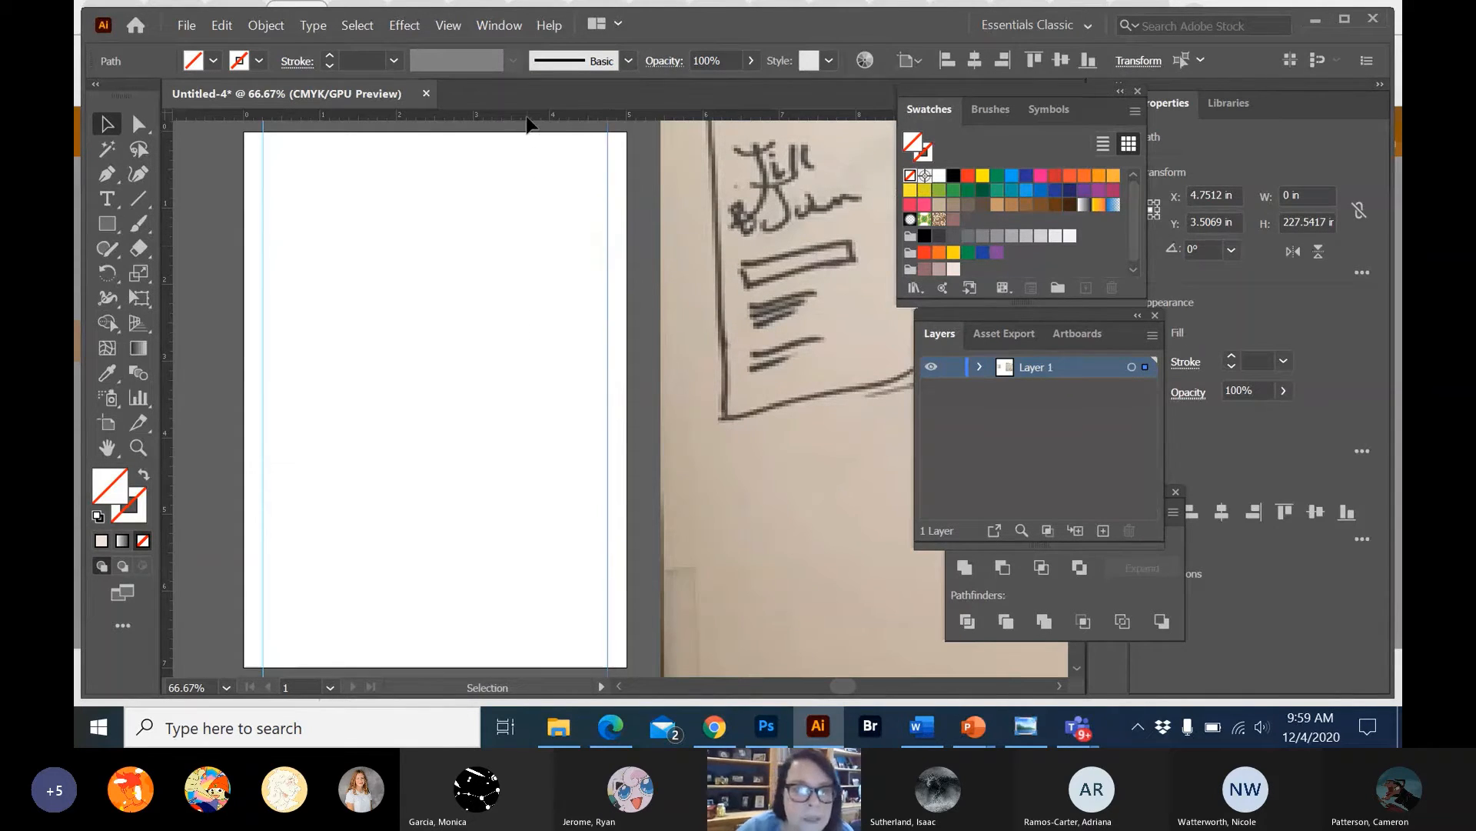
drag(530, 117, 492, 648)
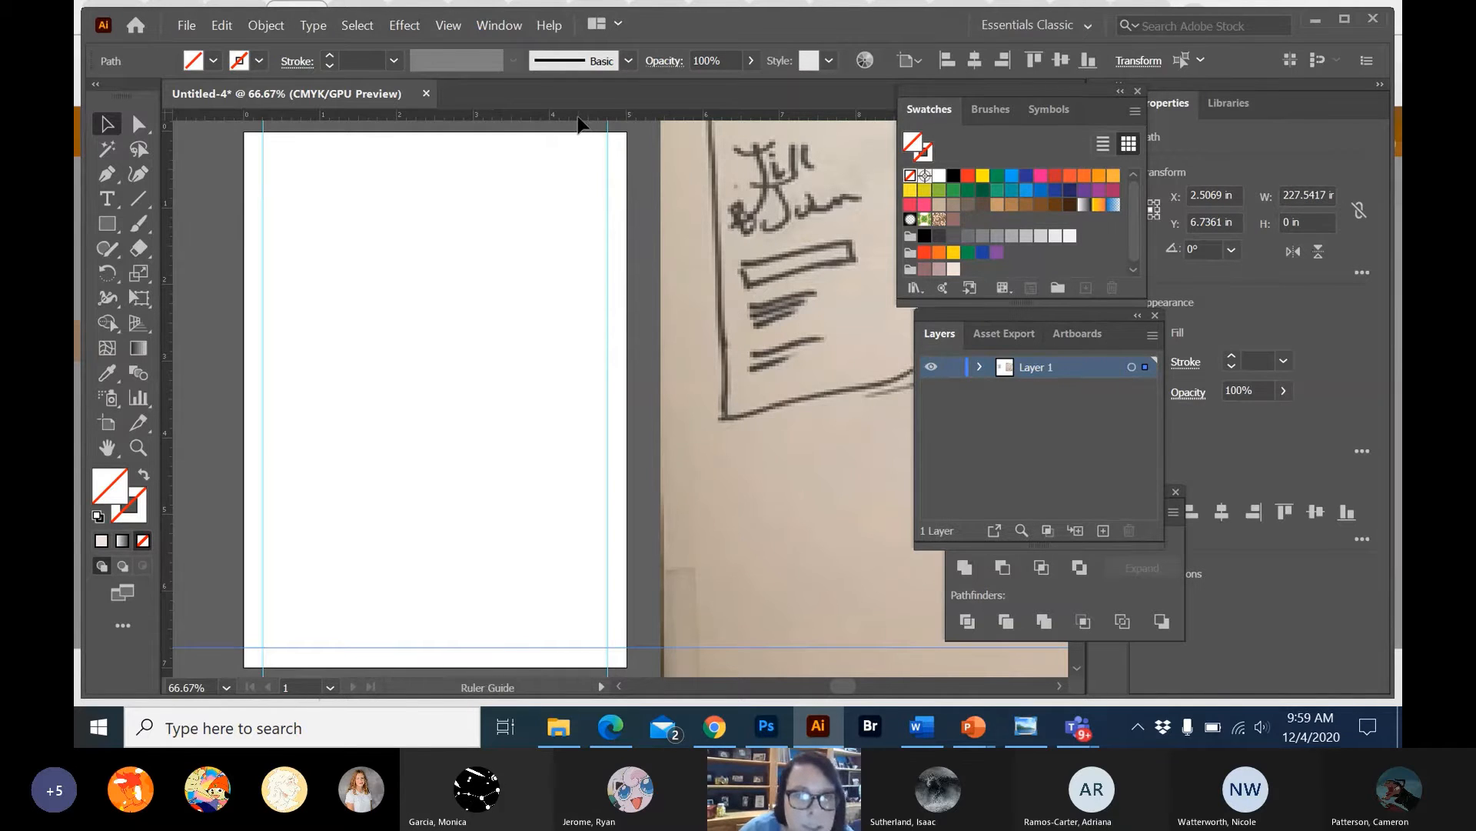
drag(579, 118, 578, 148)
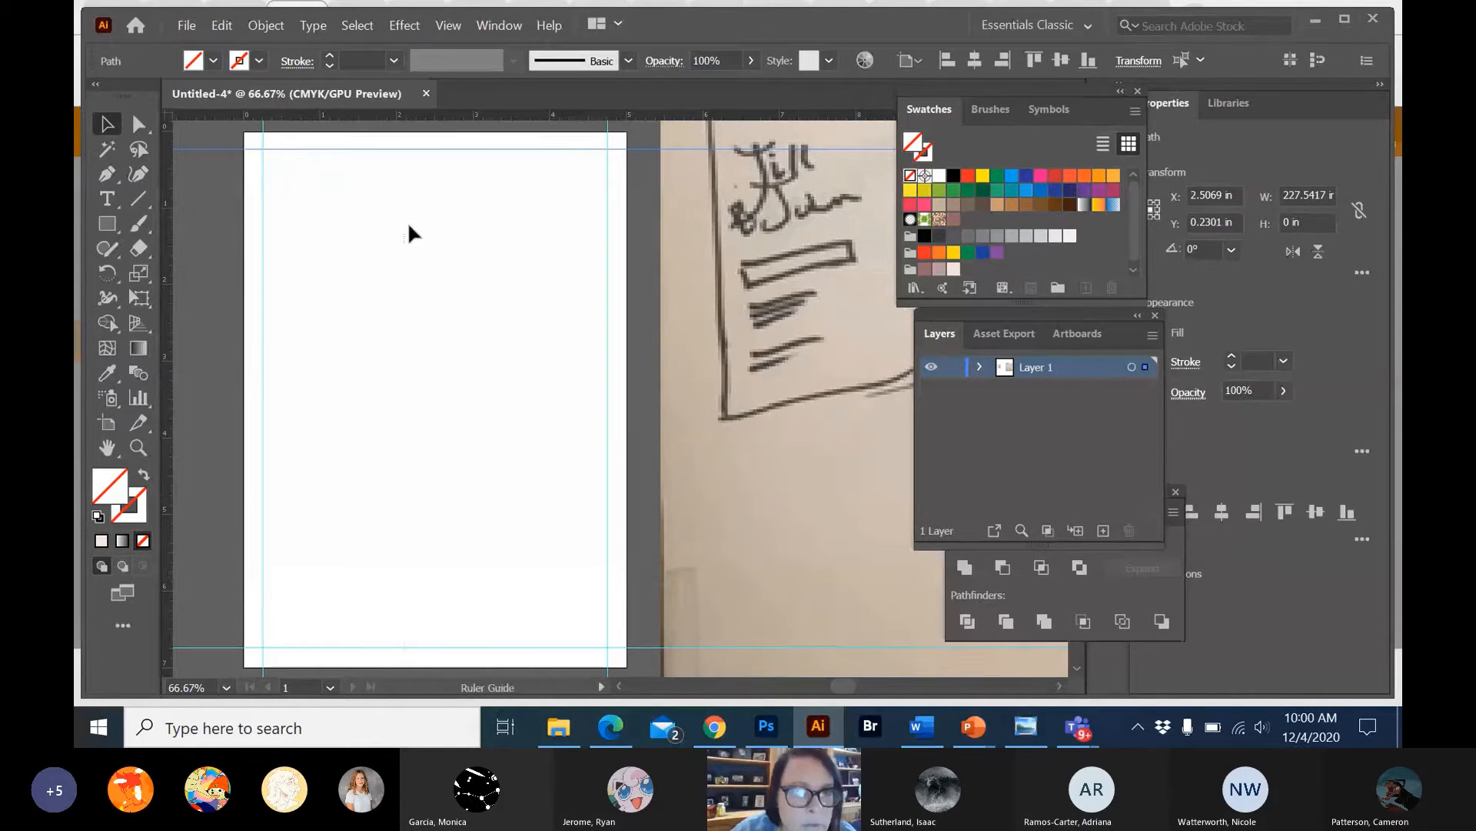
Place a vertical guide down the middle of the artboard, at about X 2.48 in.
drag(408, 225, 433, 225)
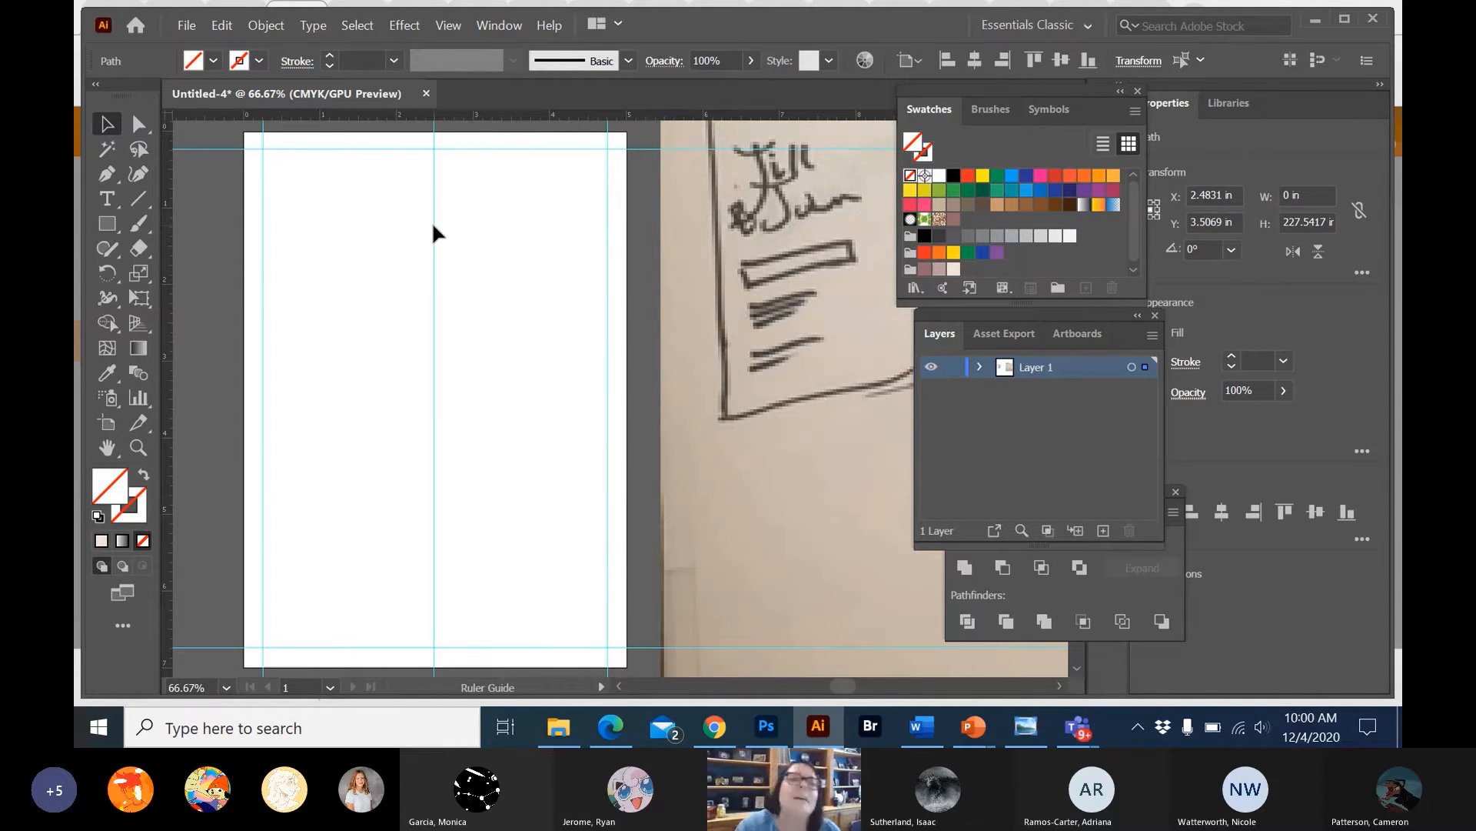
click(434, 226)
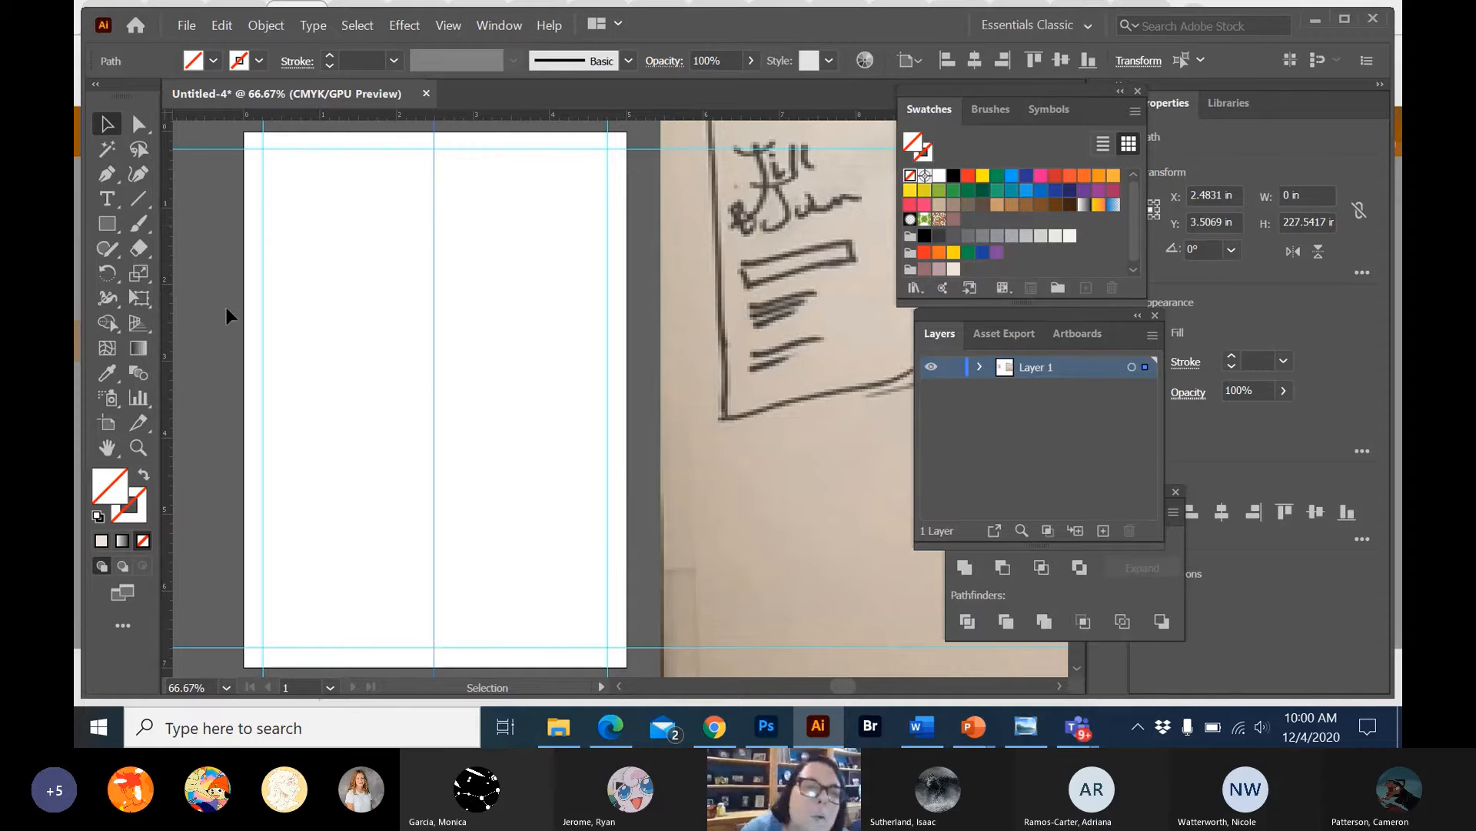
Show the document grid over the artboard and its surrounding canvas.
click(449, 25)
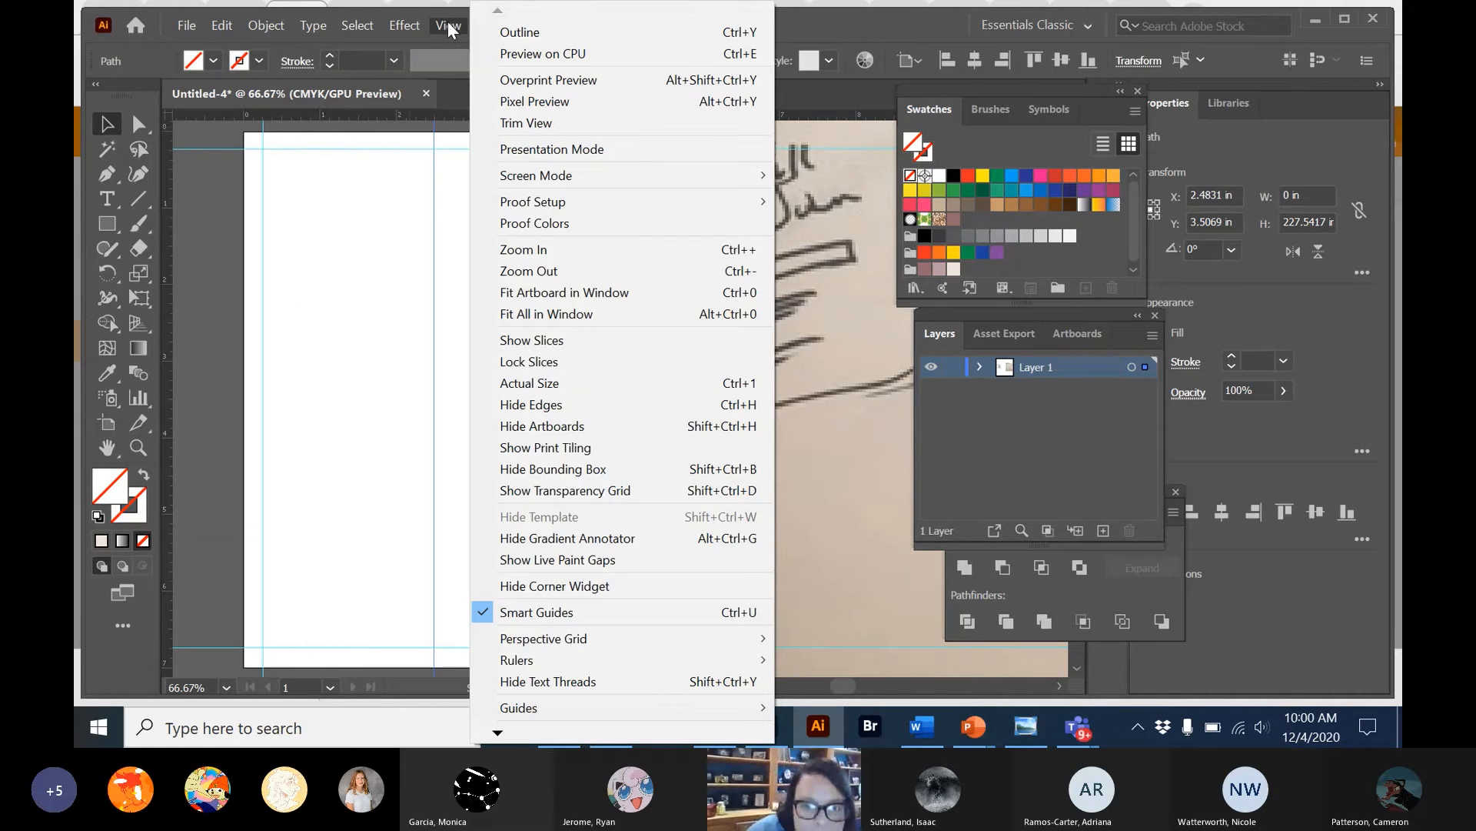
mouse_move(550, 638)
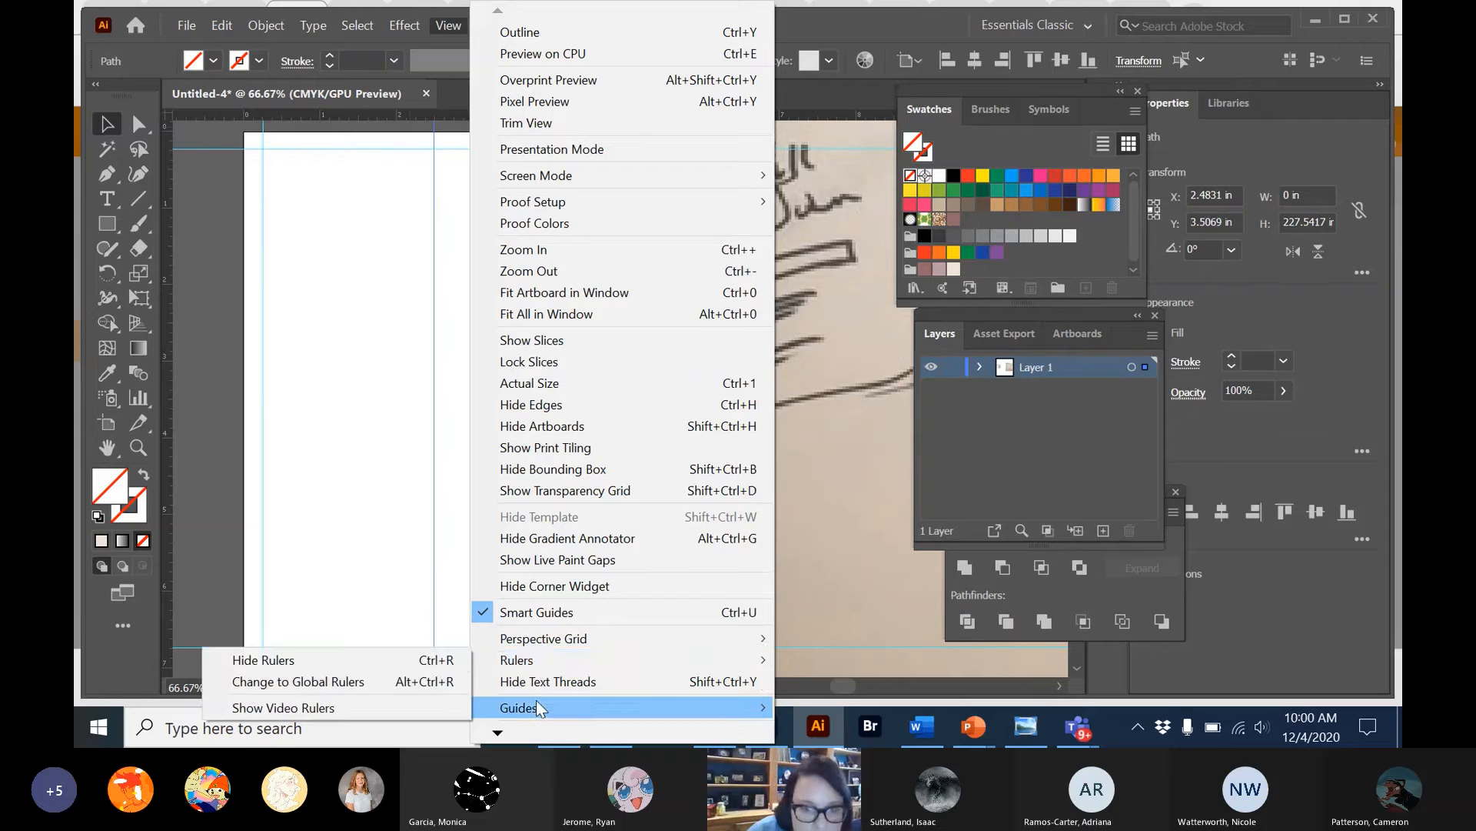
mouse_move(537, 702)
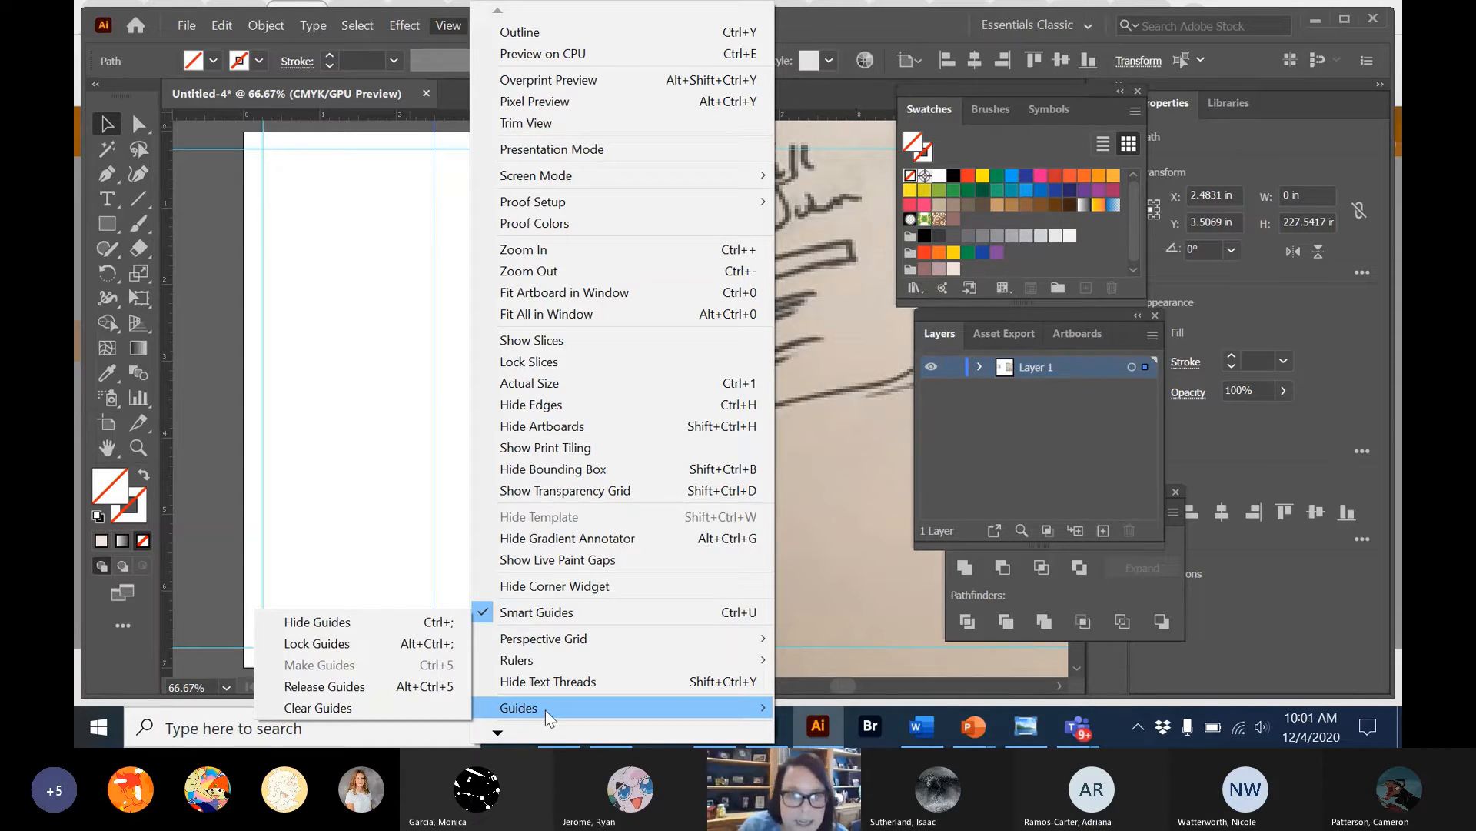
mouse_move(498, 732)
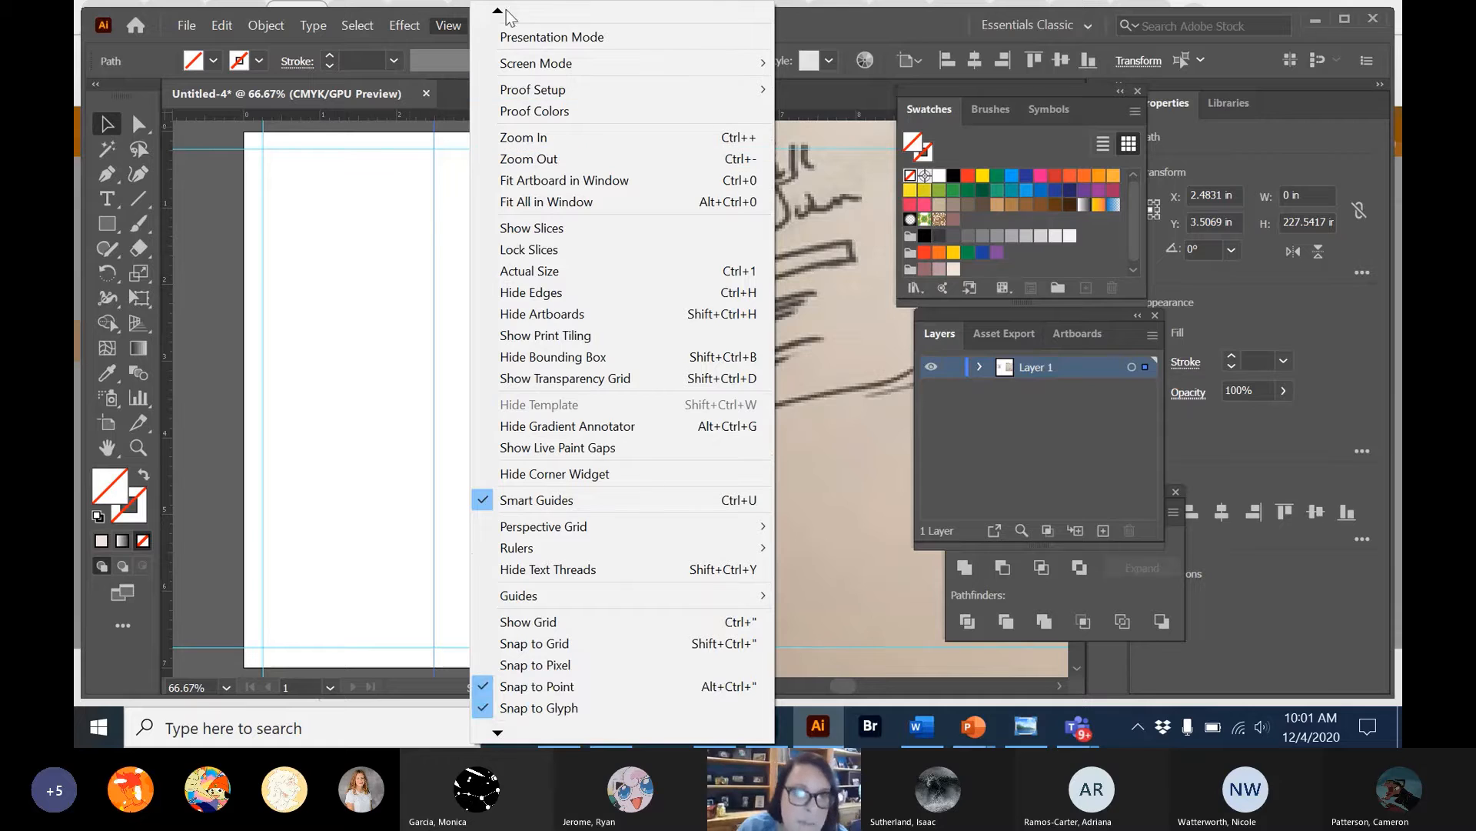
click(497, 620)
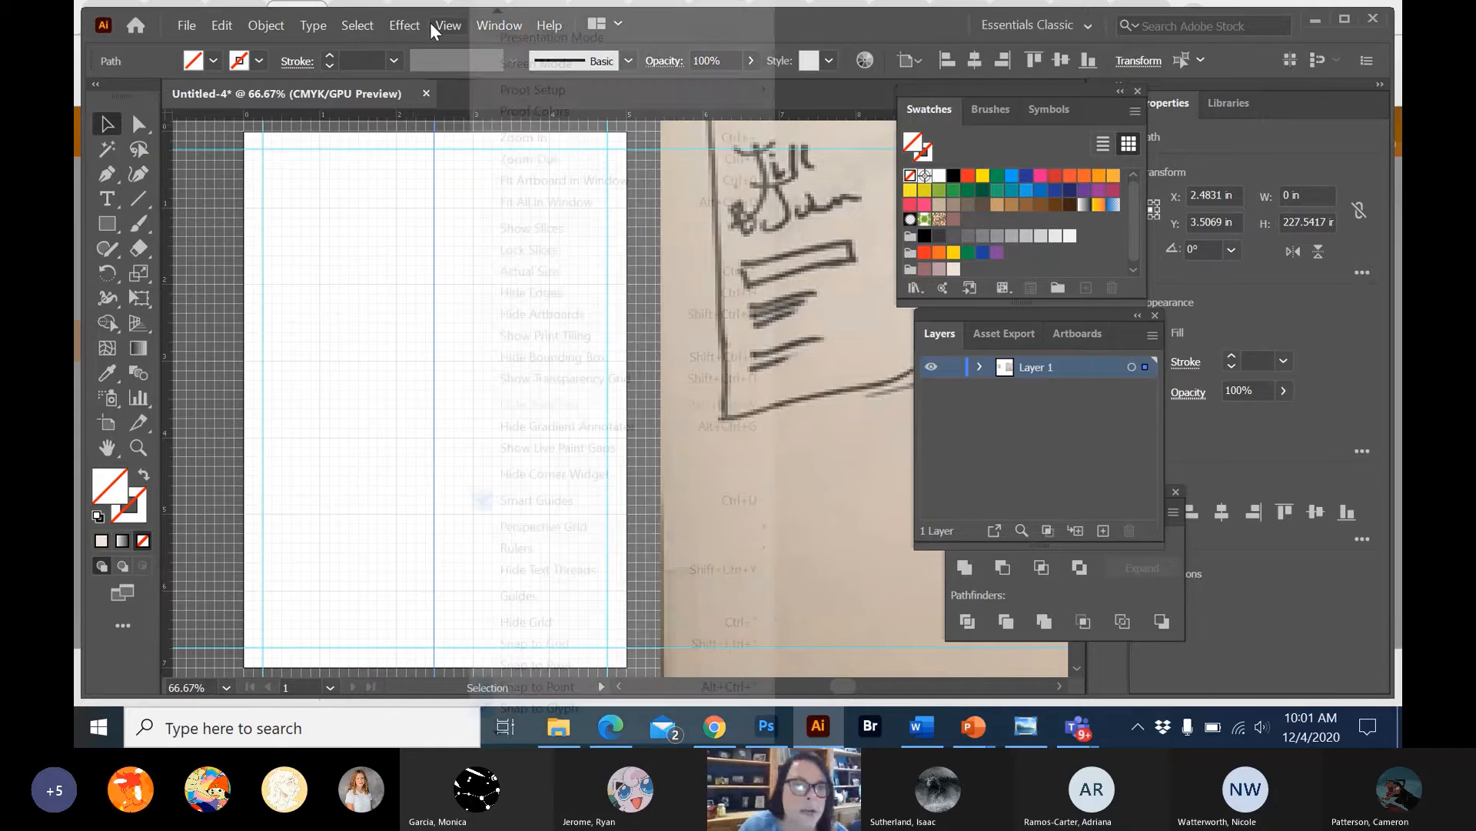
Hide the document grid and turn it back on.
click(445, 24)
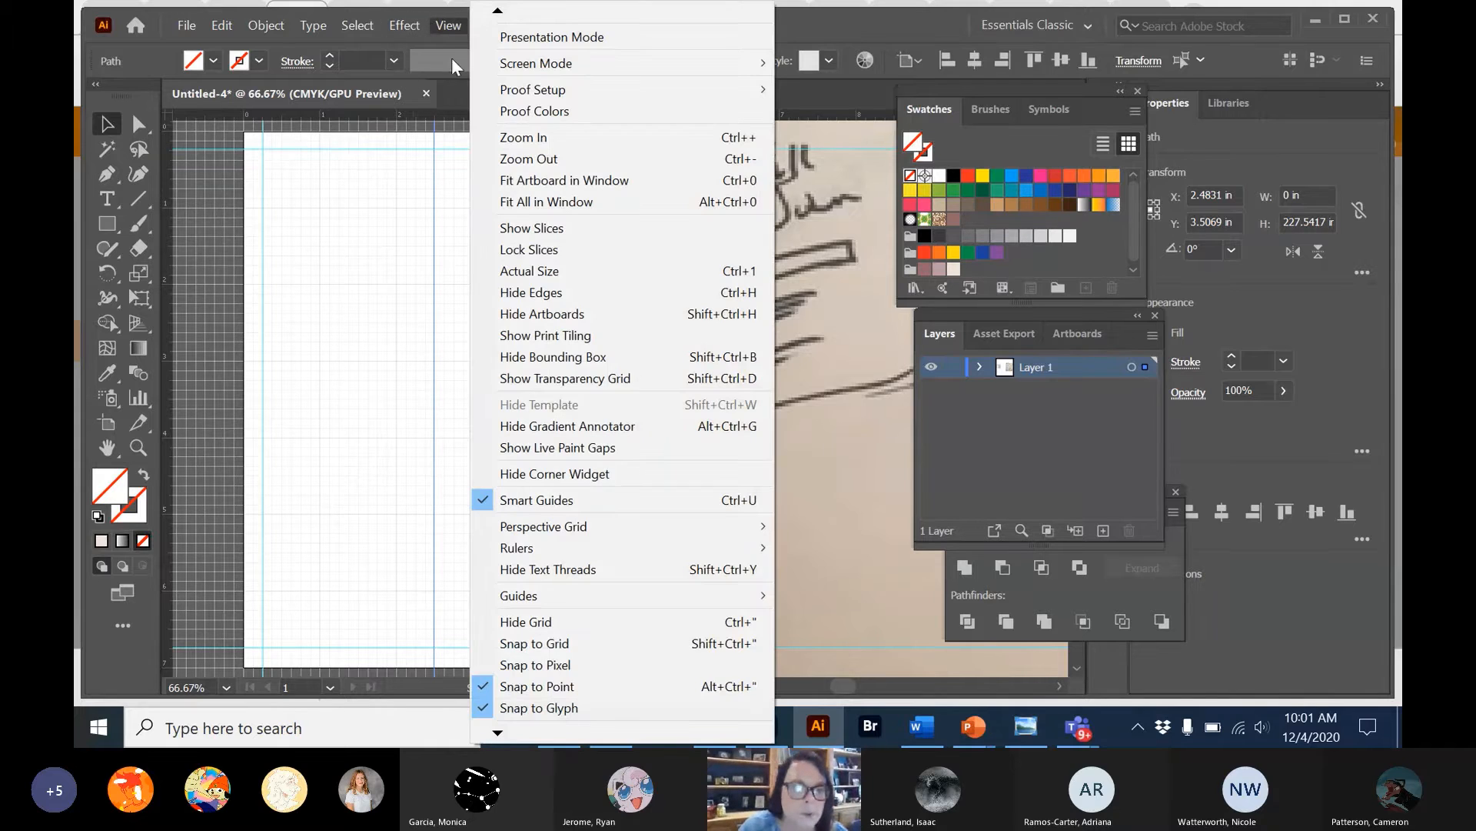
click(548, 622)
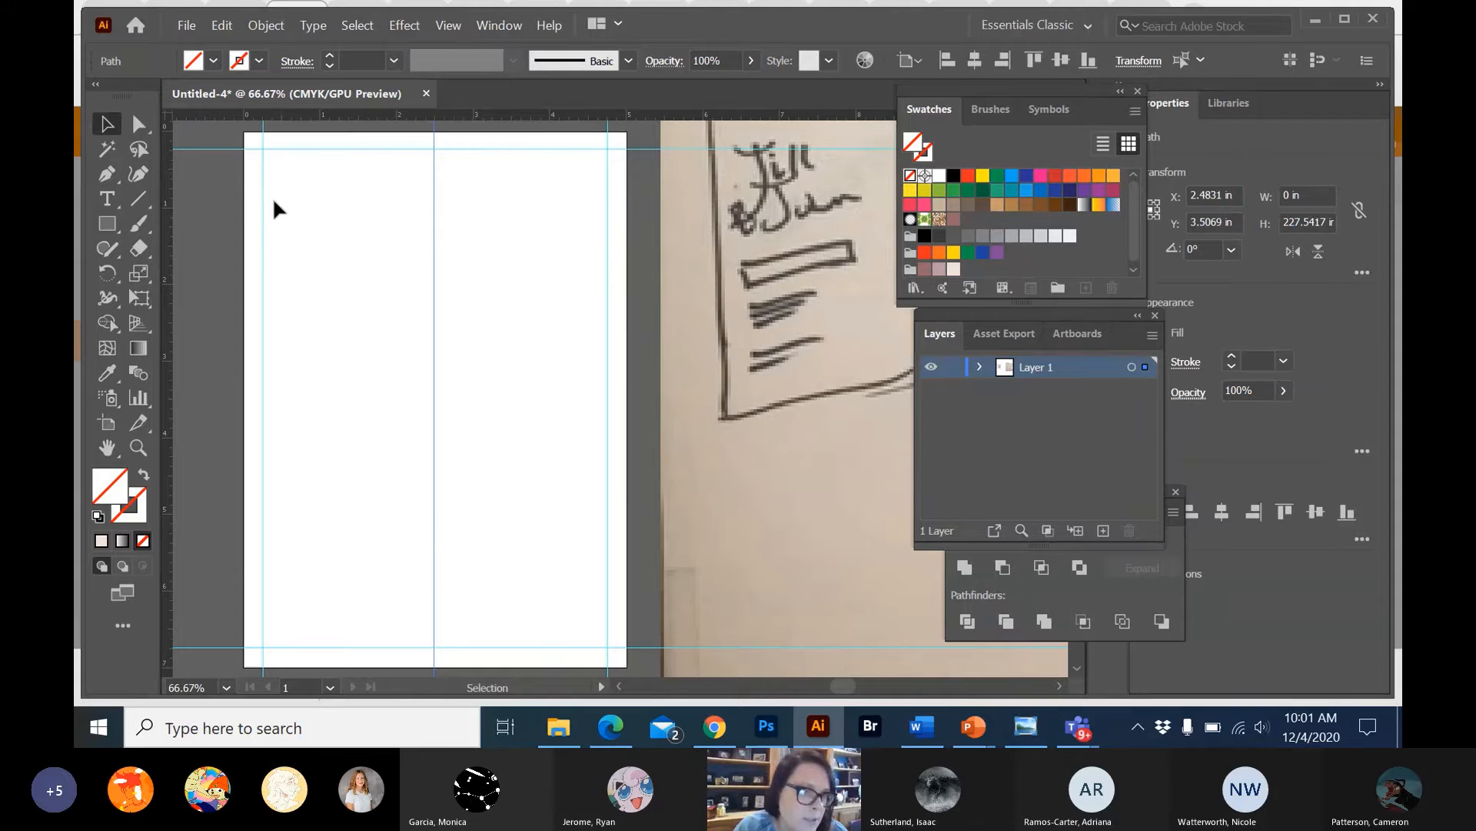
click(448, 26)
click(551, 627)
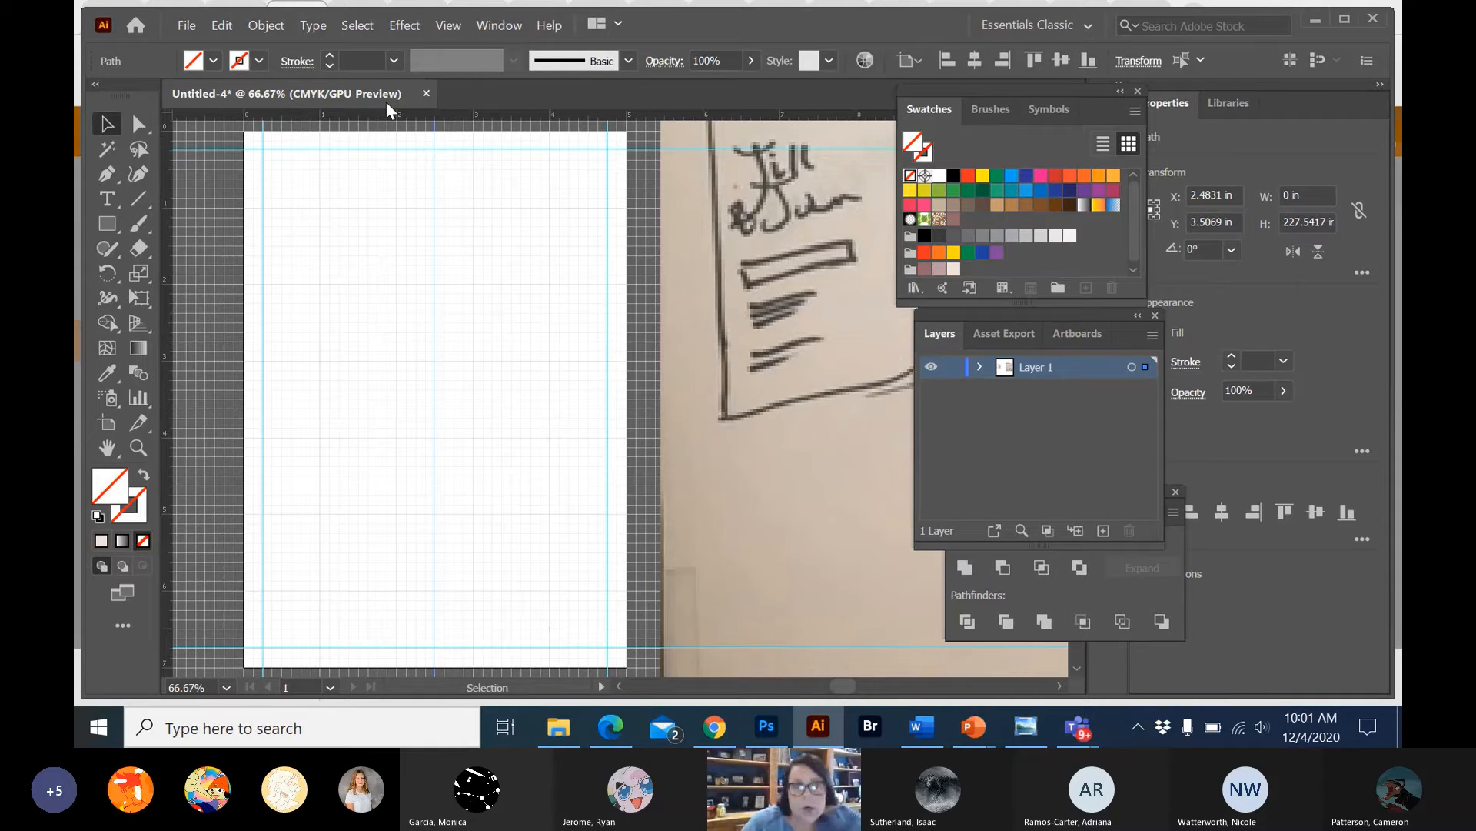
Add a point text in Edwardian Script ITC at the artboard's upper-left margin corner, containing the first name from the sketch.
click(108, 199)
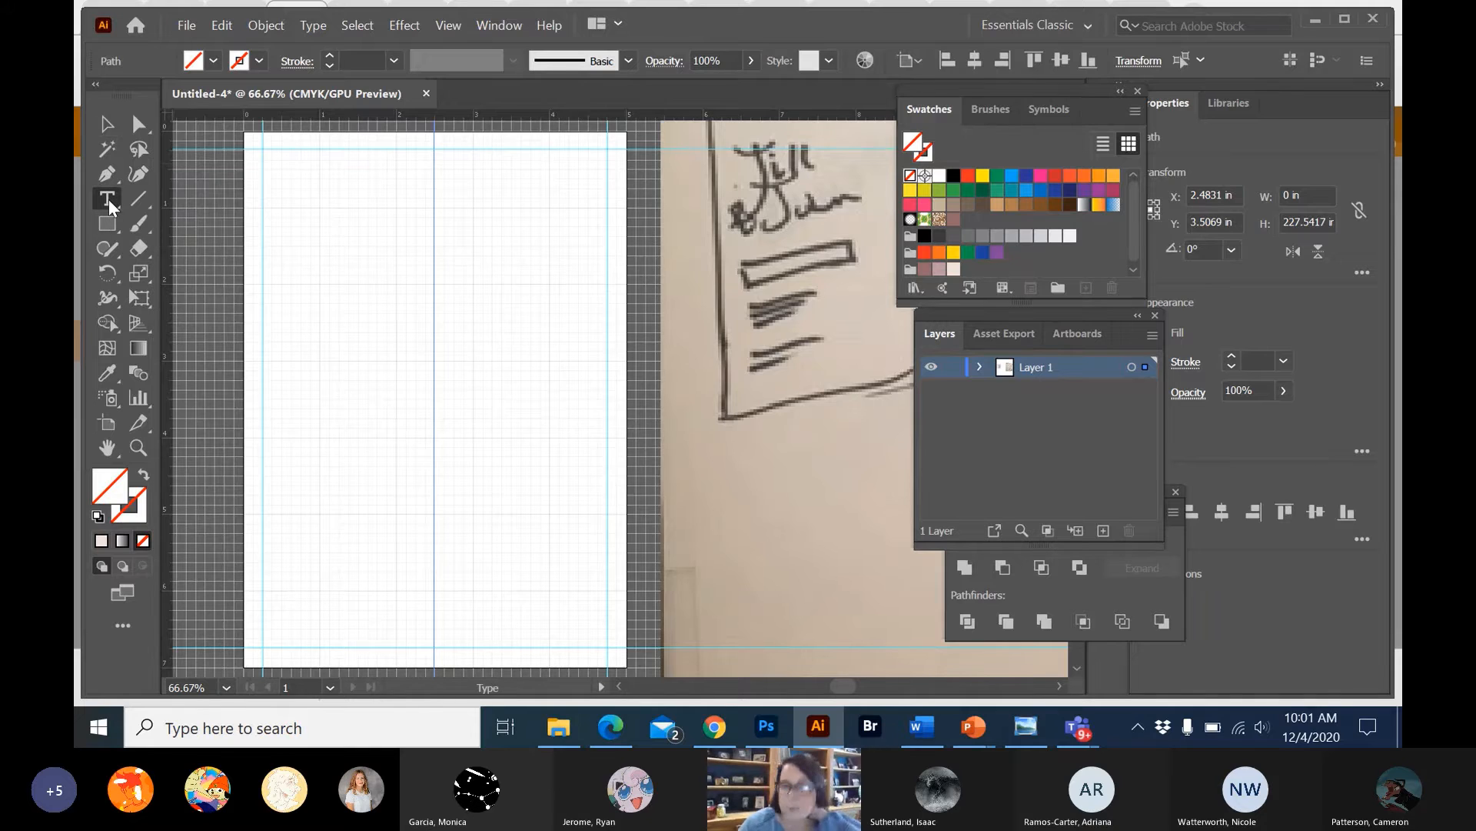
click(268, 156)
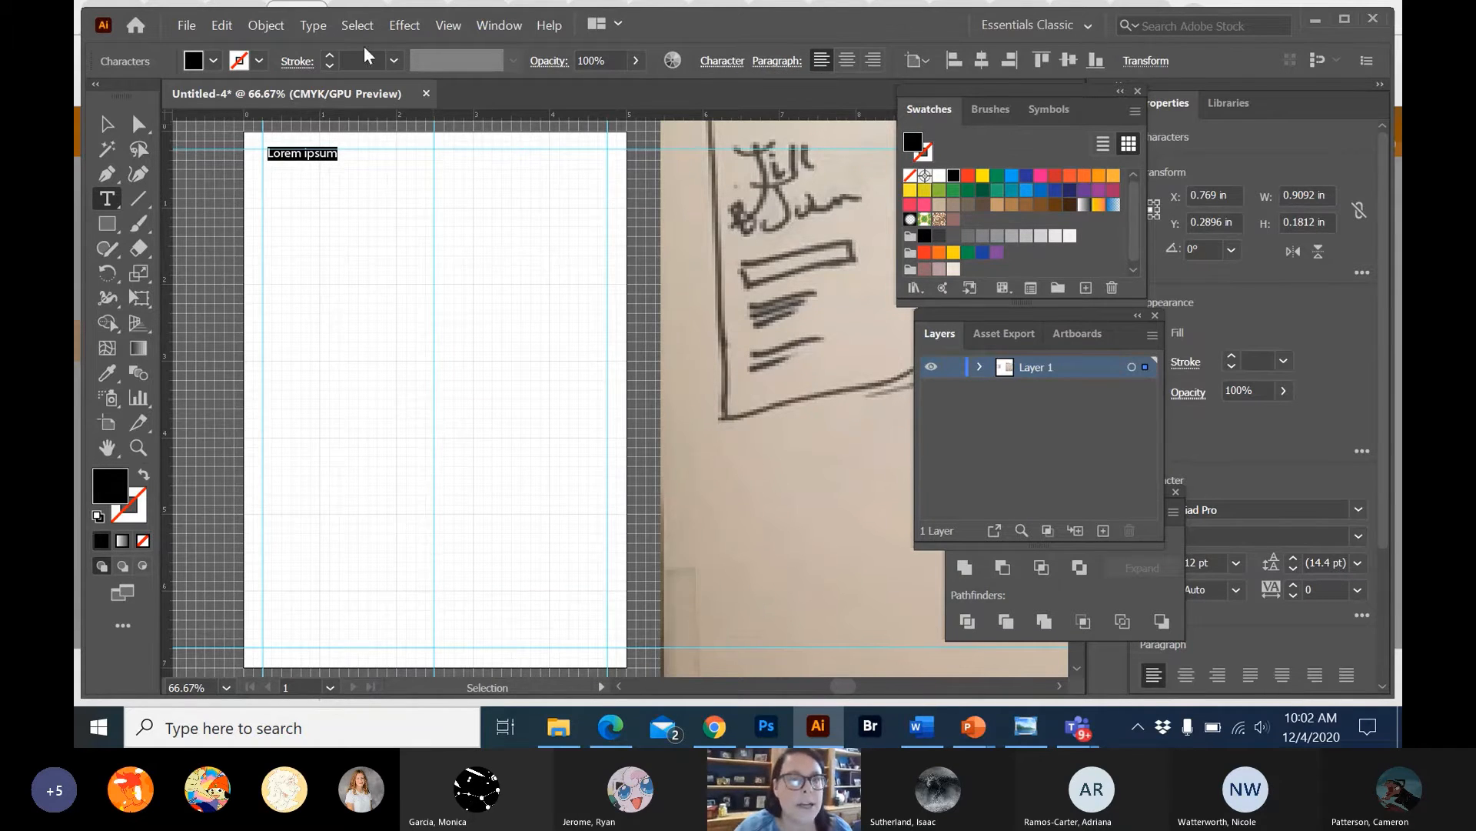
click(314, 27)
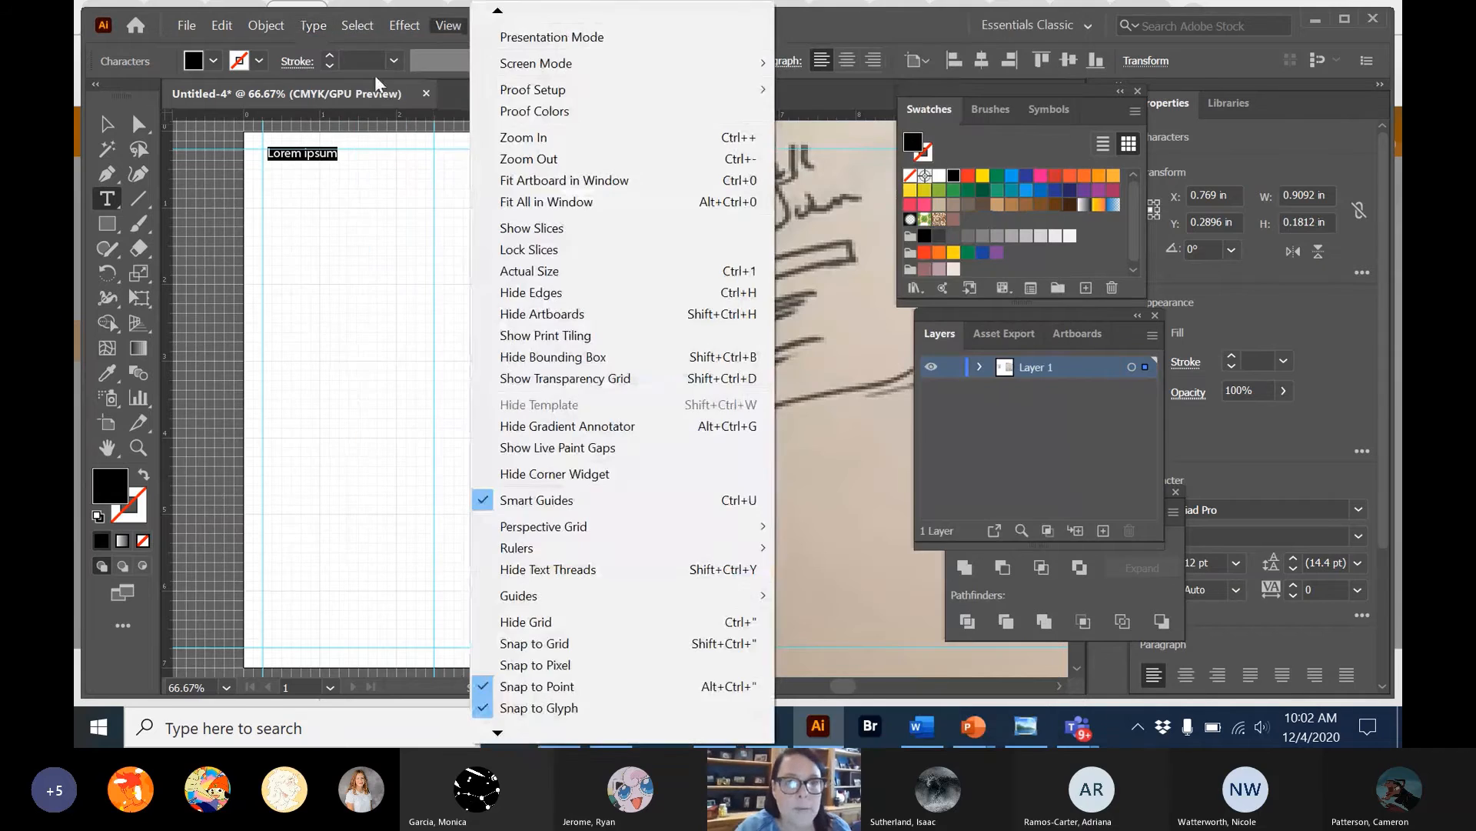
click(376, 77)
click(320, 25)
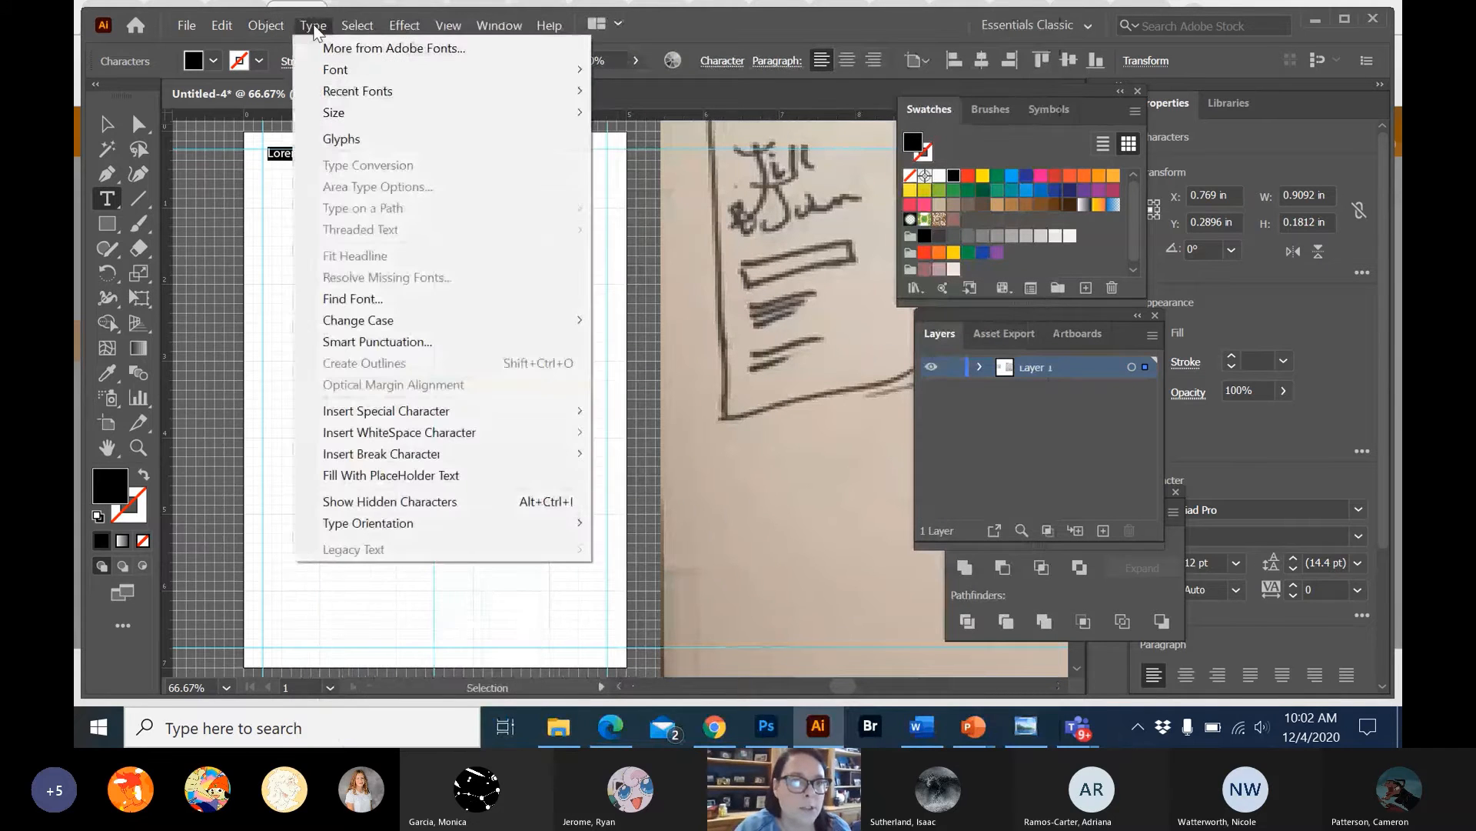
mouse_move(327, 69)
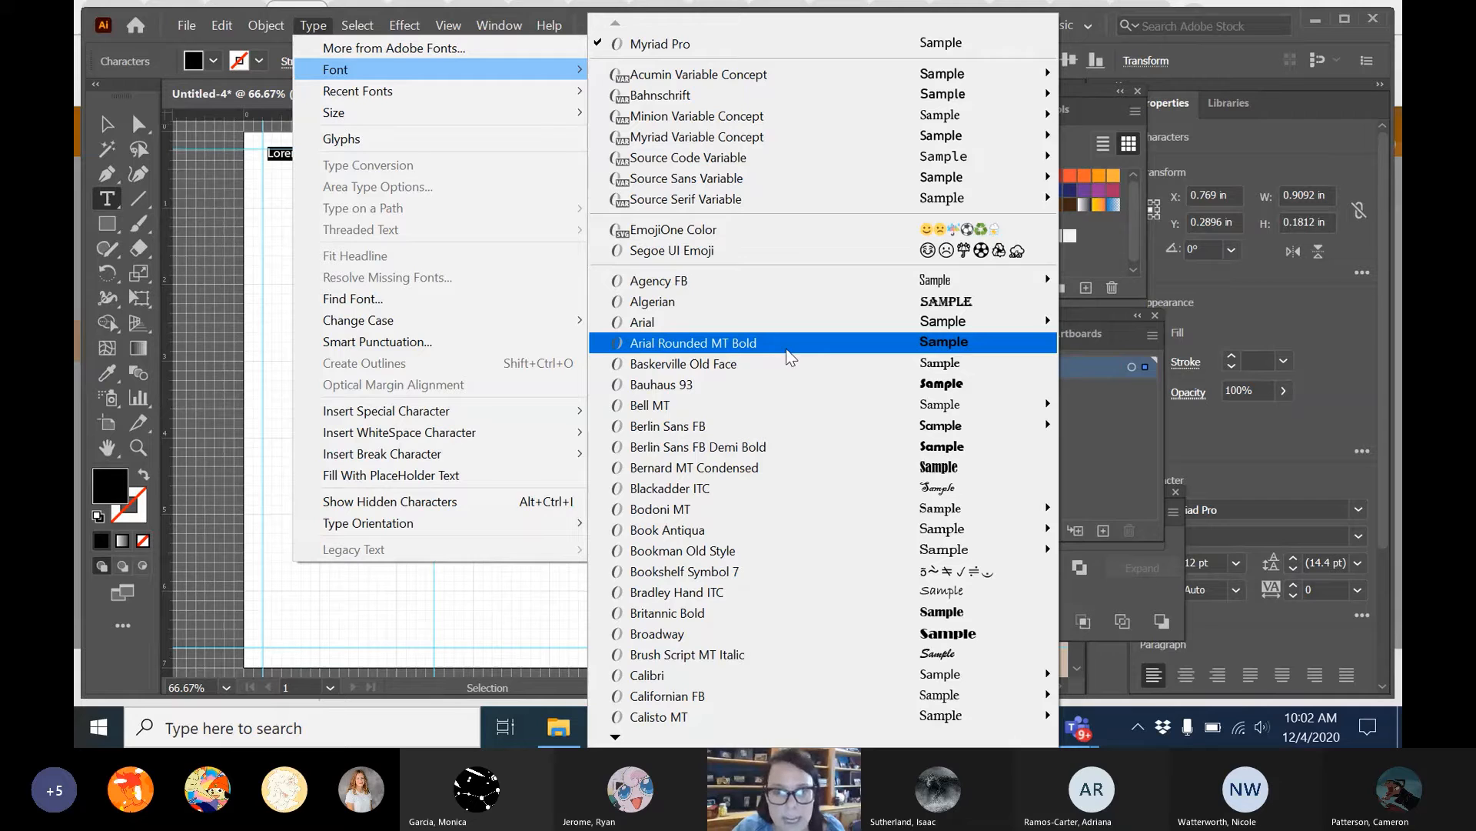
mouse_move(619, 740)
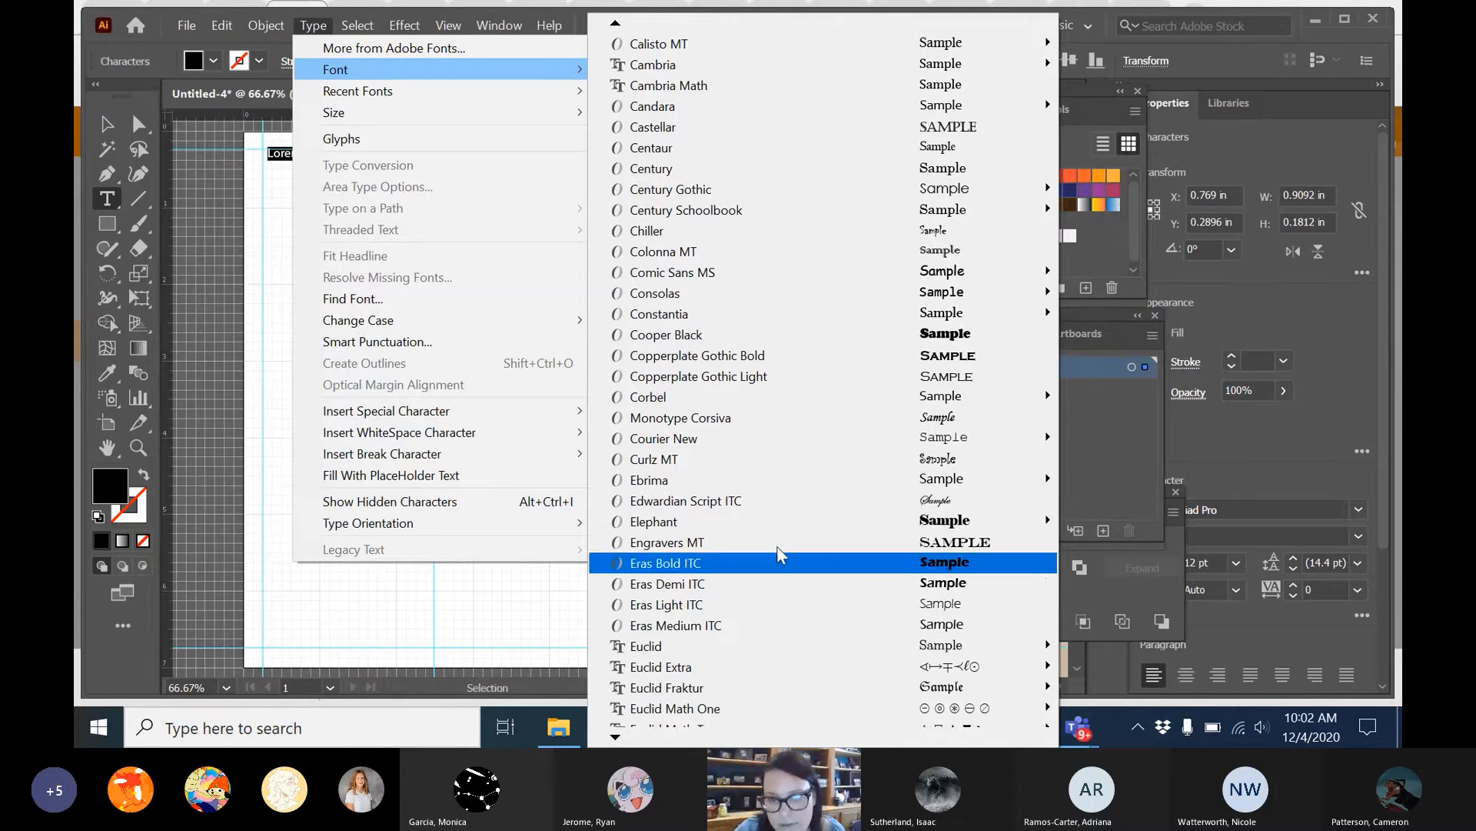
click(922, 502)
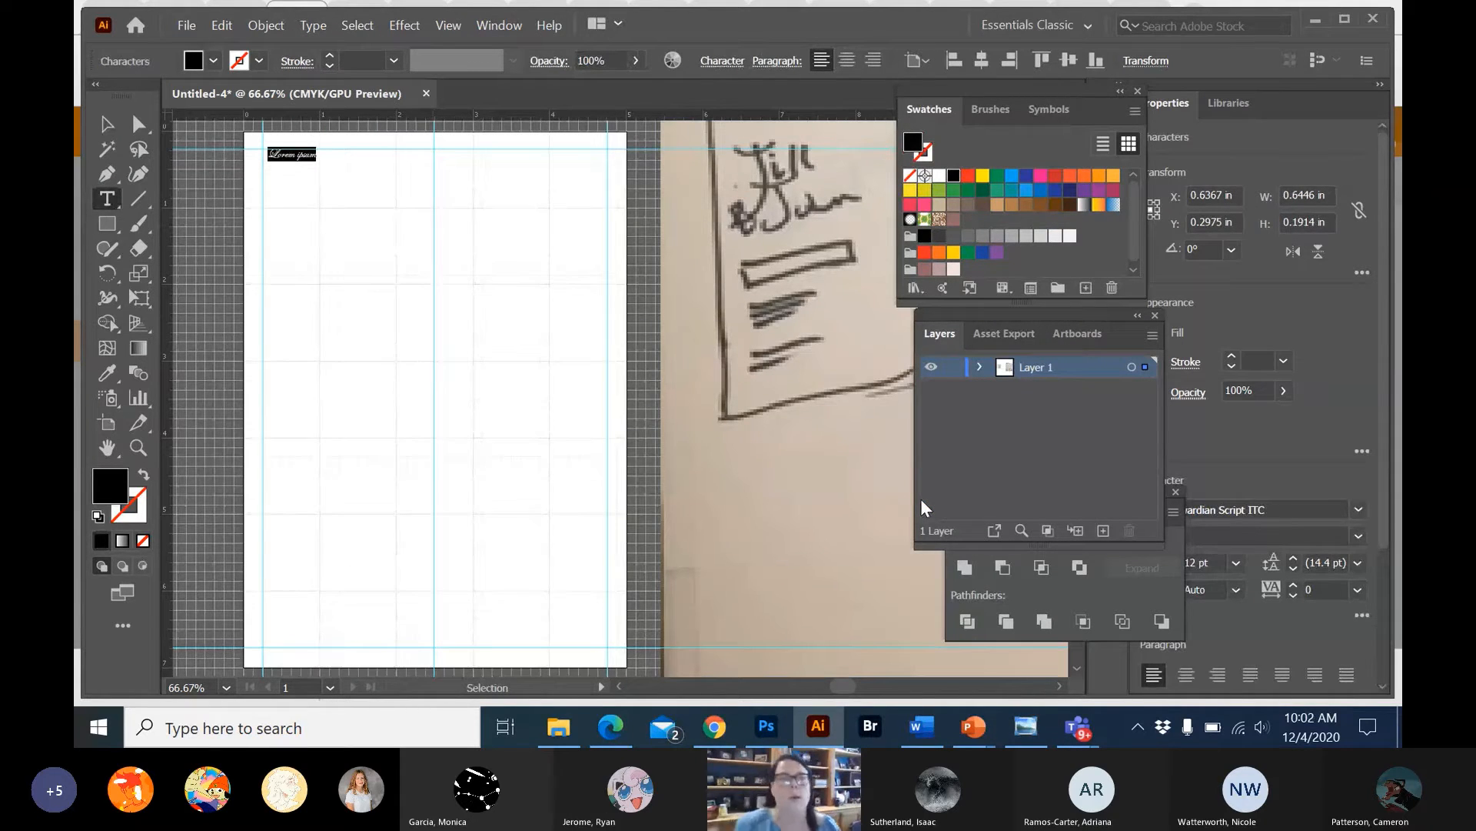
text(Jill)
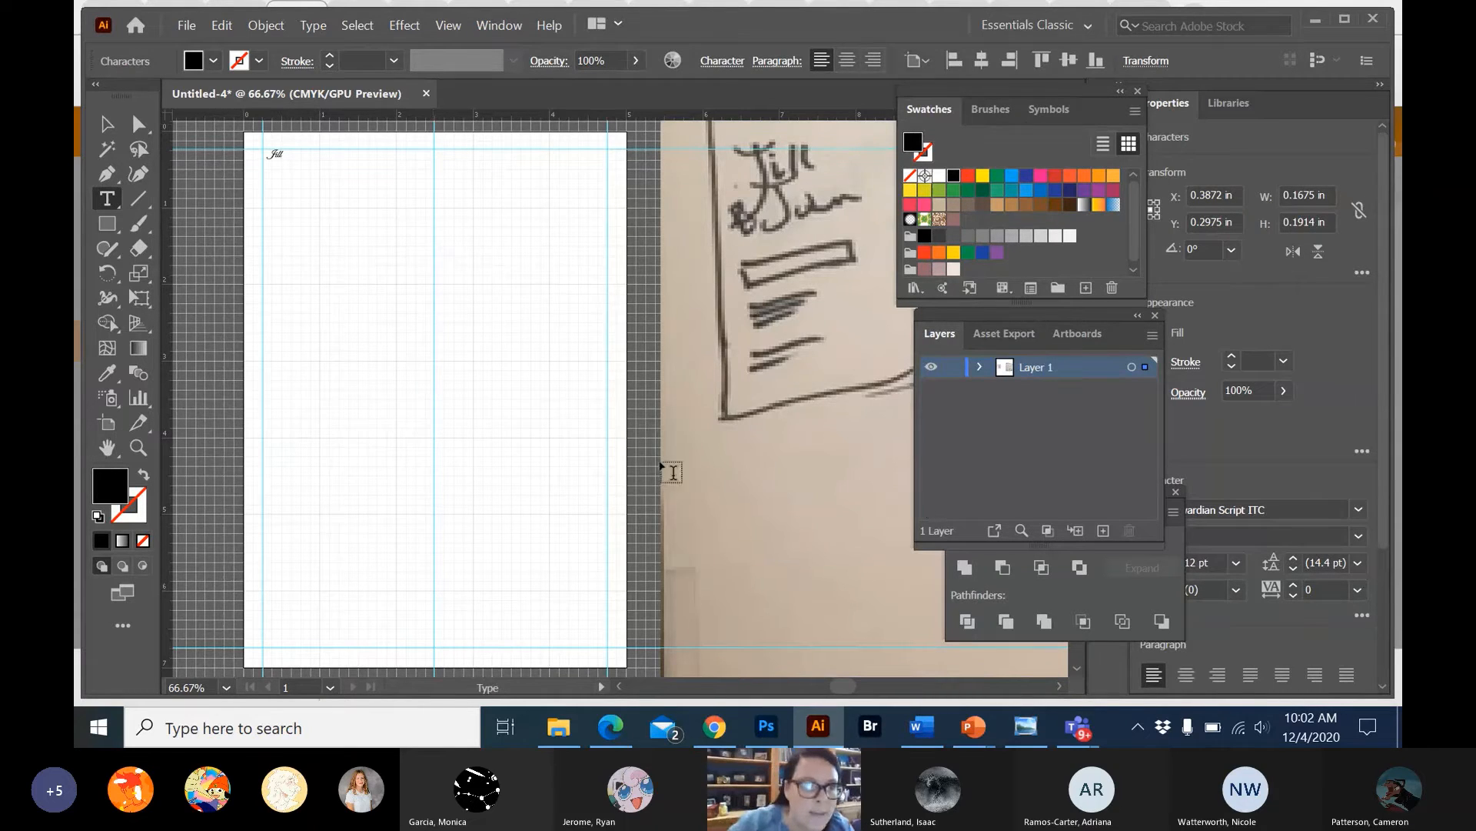
click(334, 226)
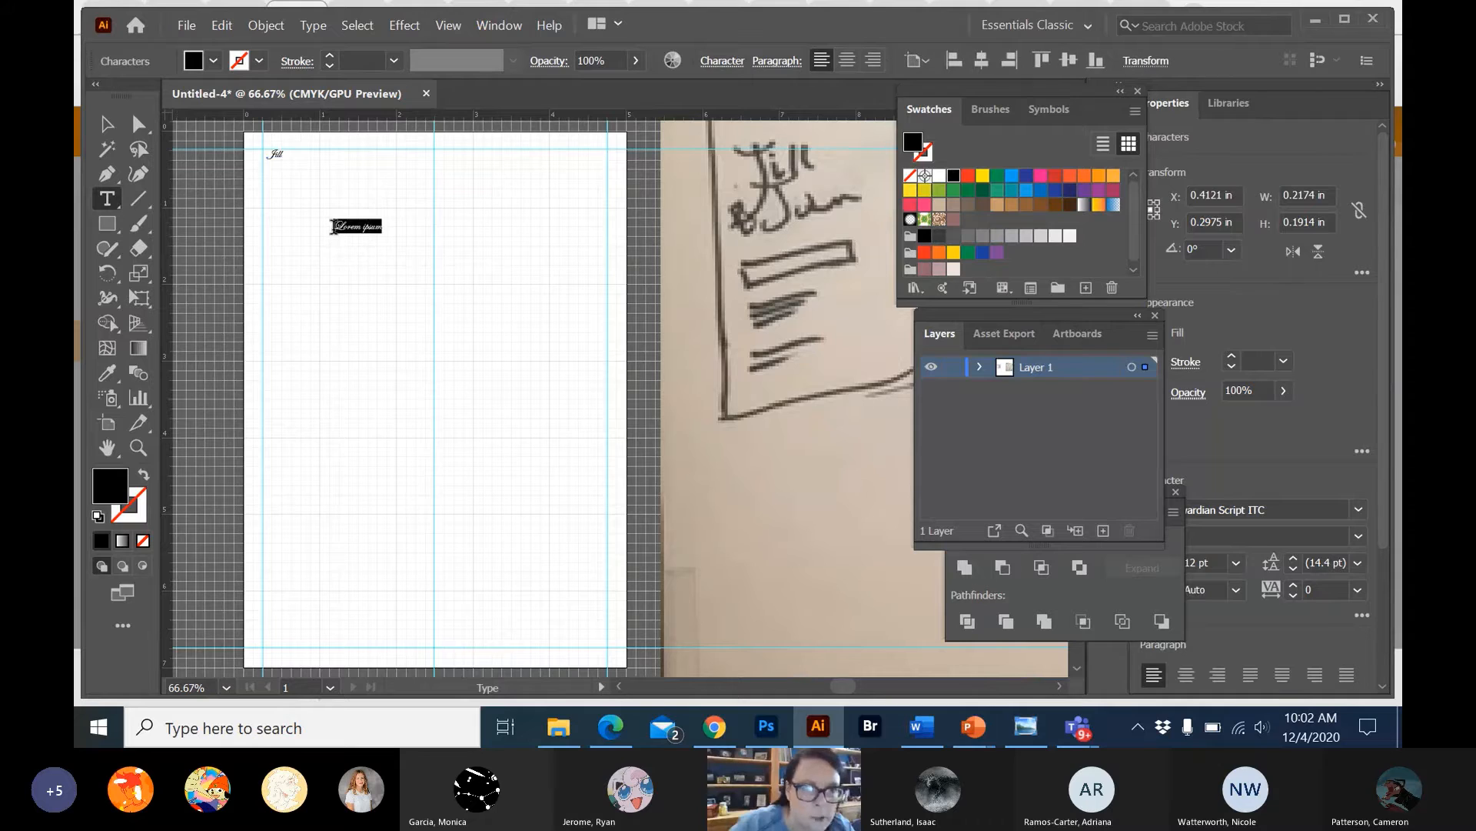
text(John)
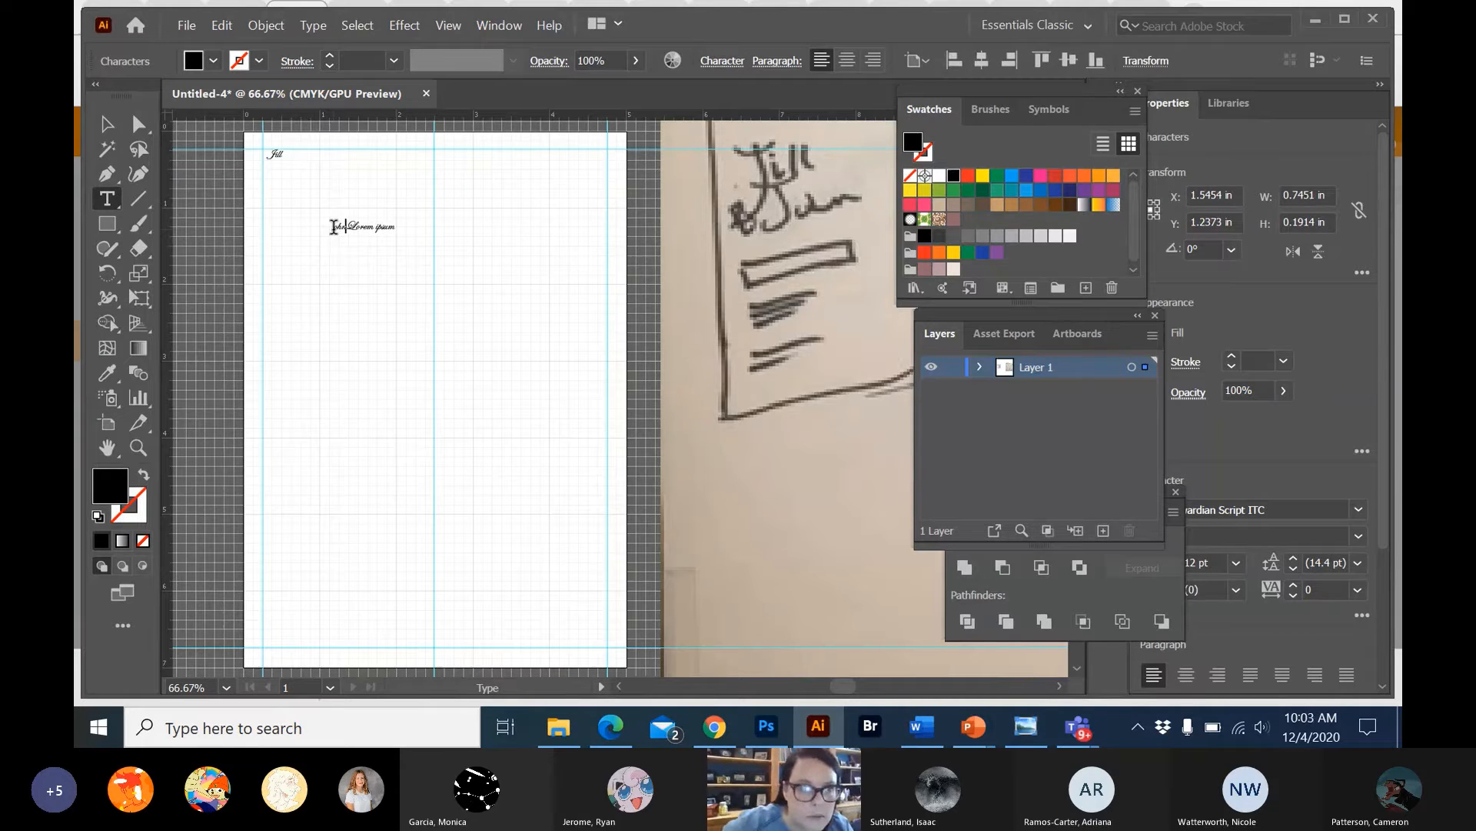
triple_click(382, 224)
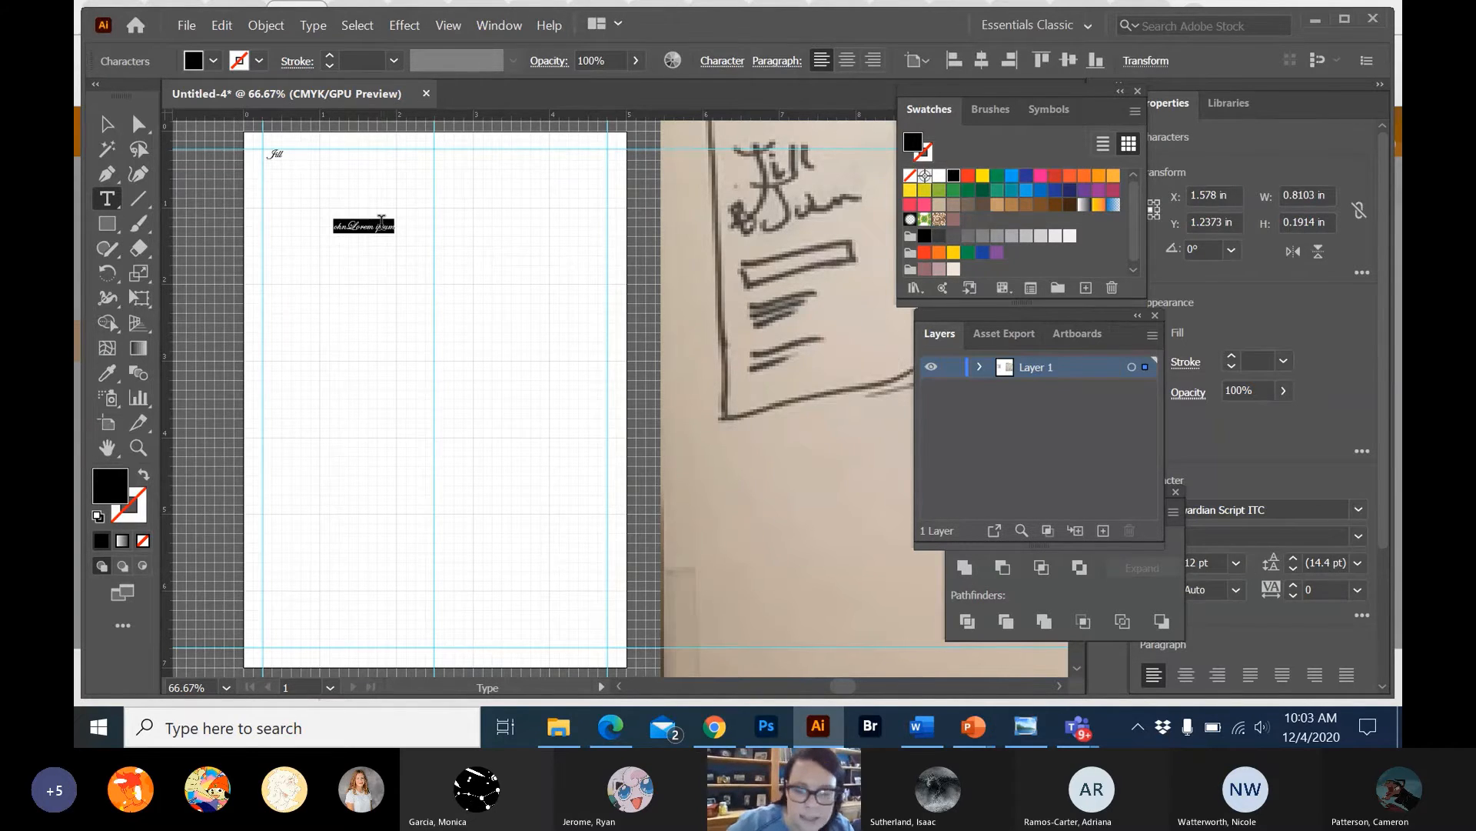
key(BackSpace)
key(Escape)
key(h)
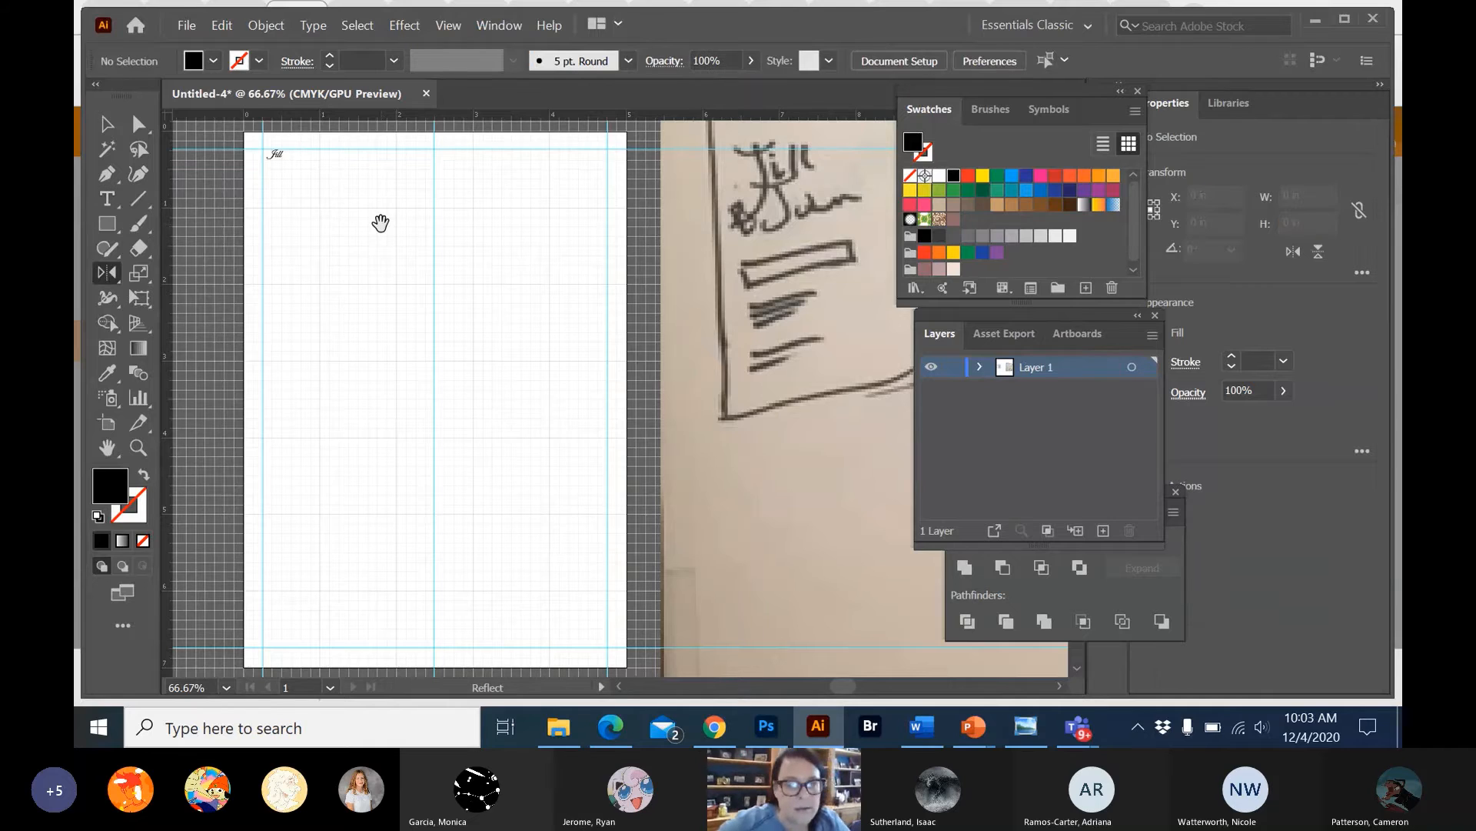
key(n)
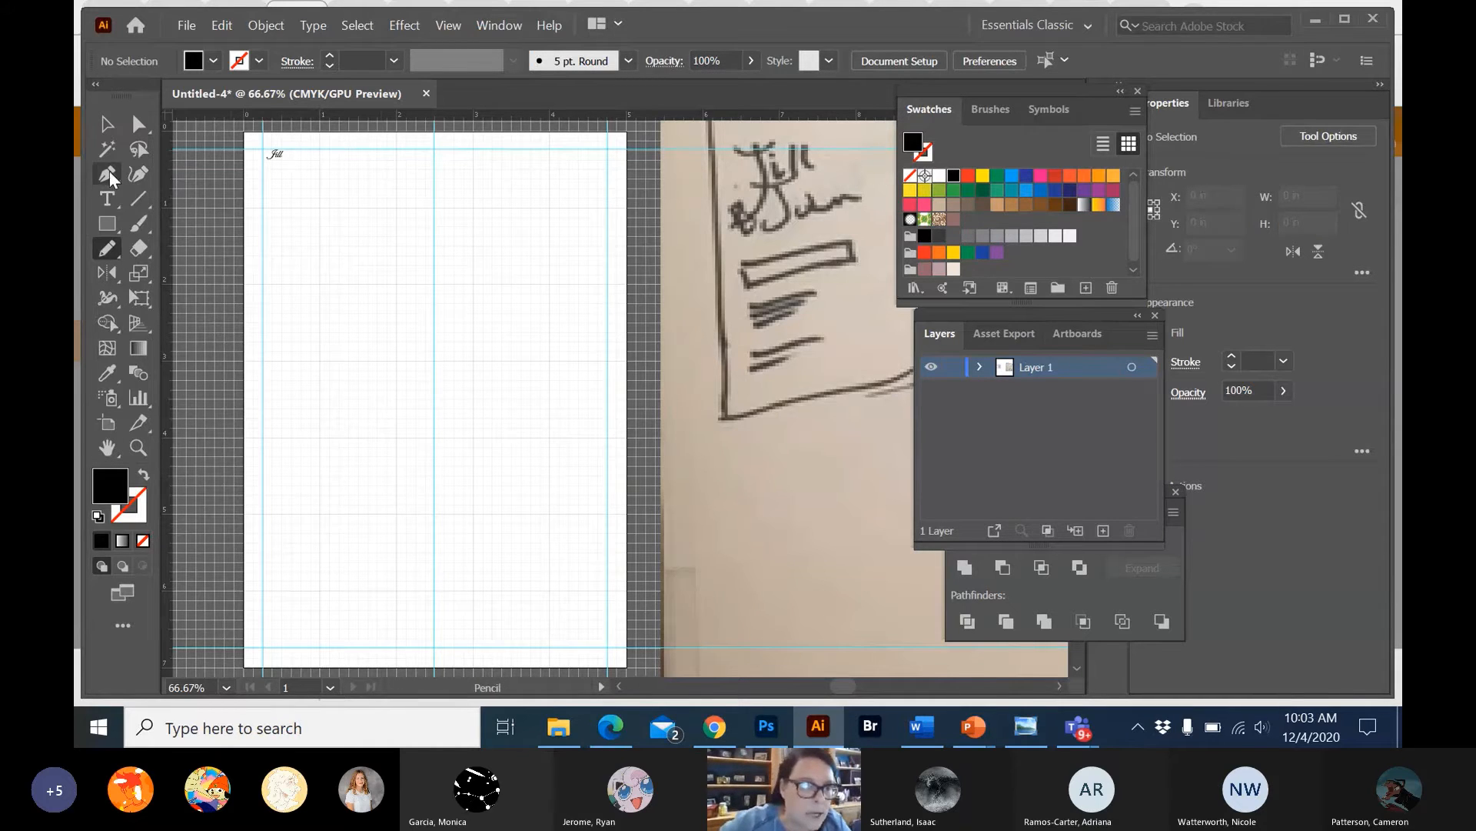
Add the second name from the sketch as a separate point text slightly below and right of the first name.
click(107, 198)
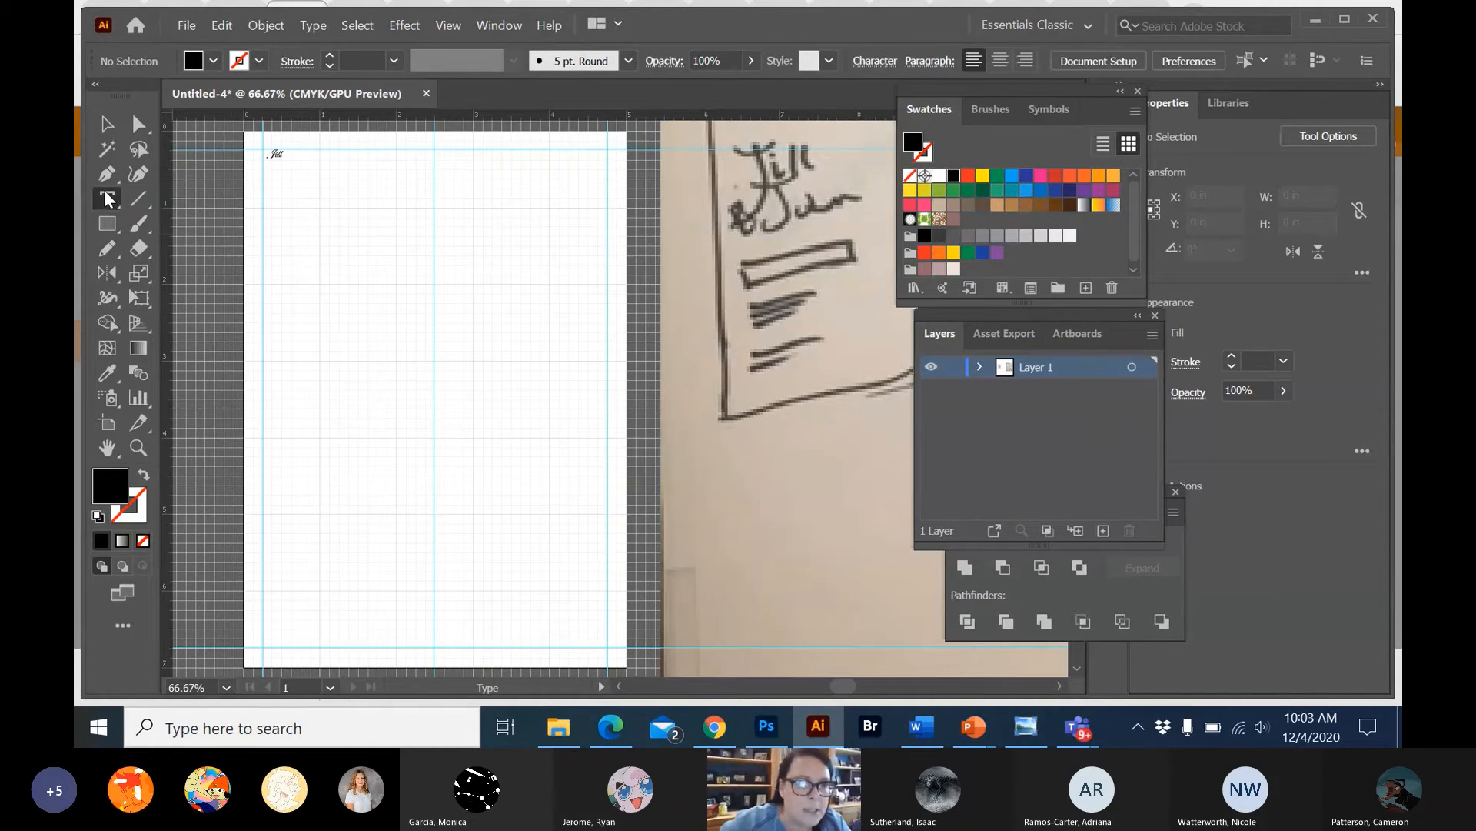
click(350, 179)
text(A)
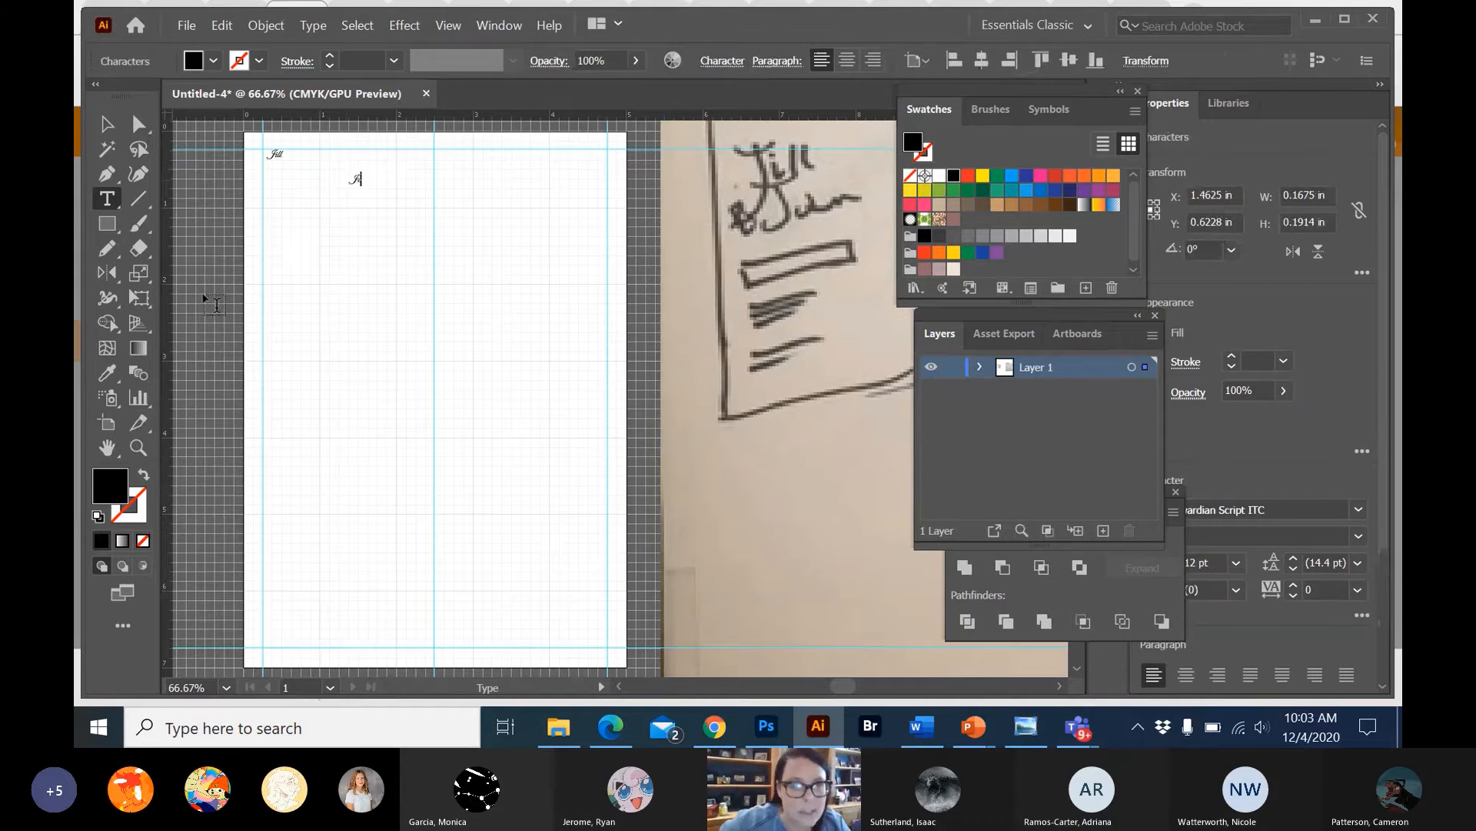
text(ohn)
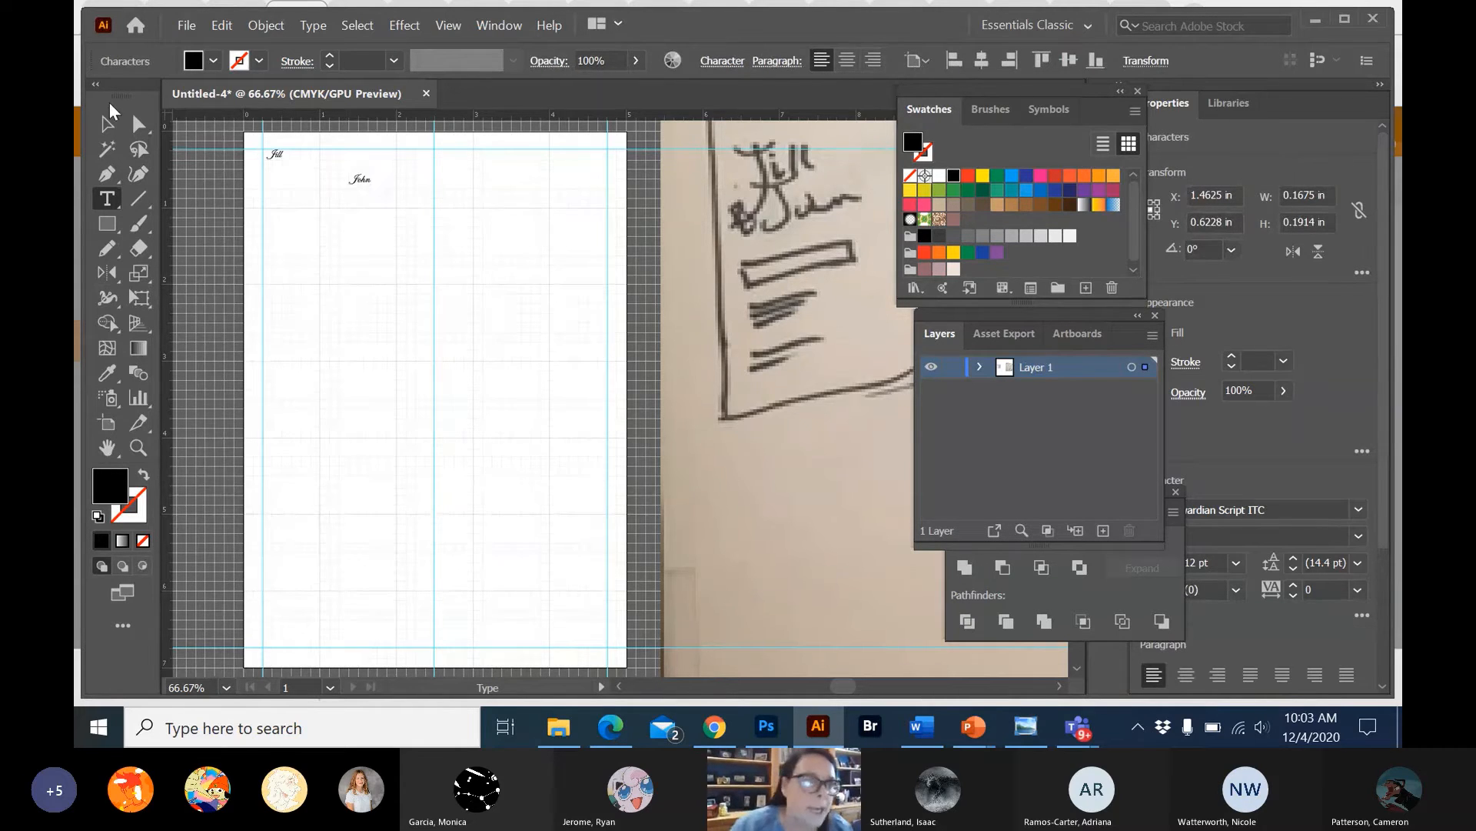
Enlarge the second name's text to about 2.83 in wide and 1.9 in high.
click(108, 125)
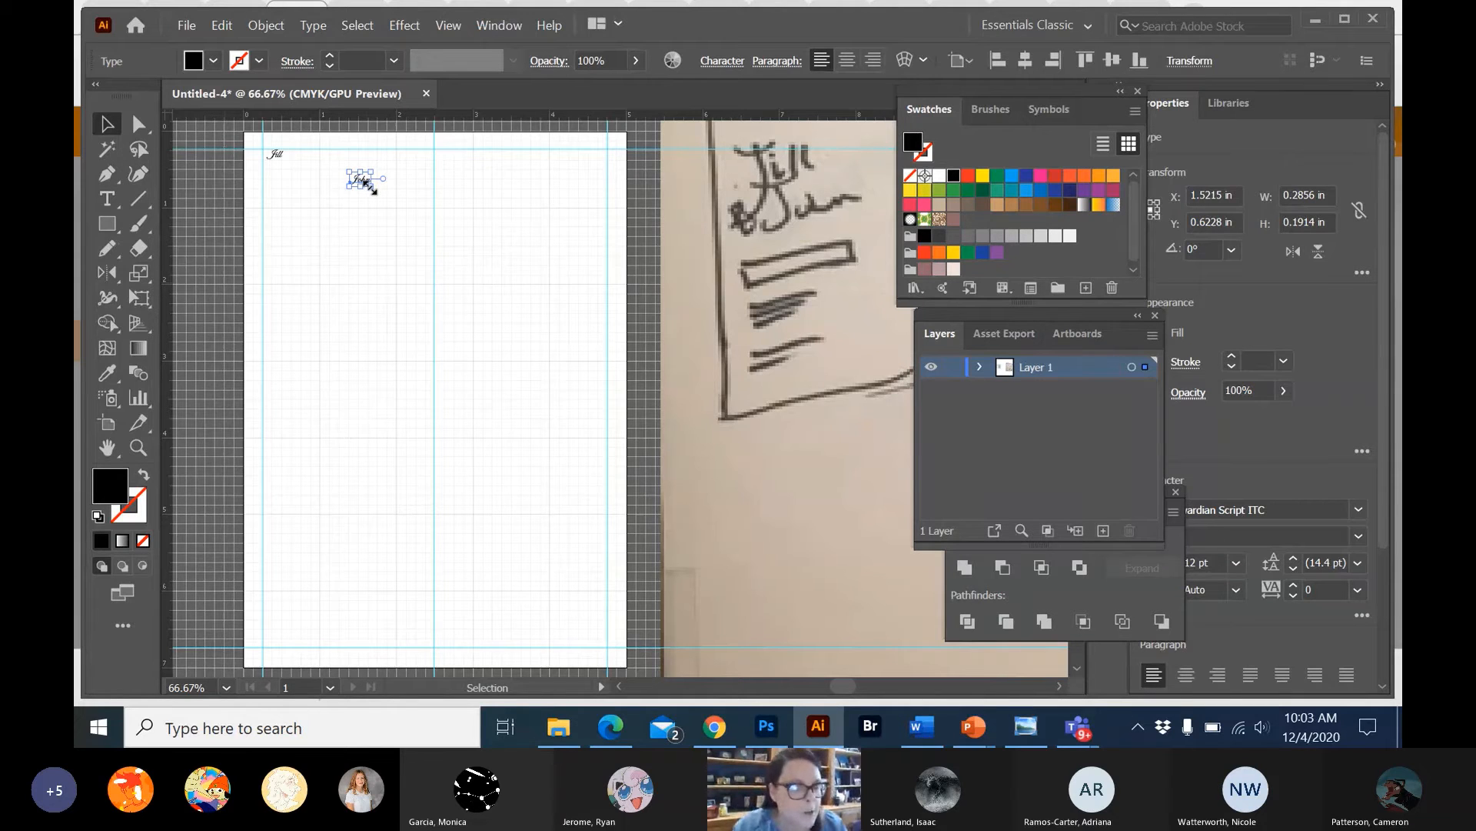
drag(369, 186, 603, 320)
click(283, 150)
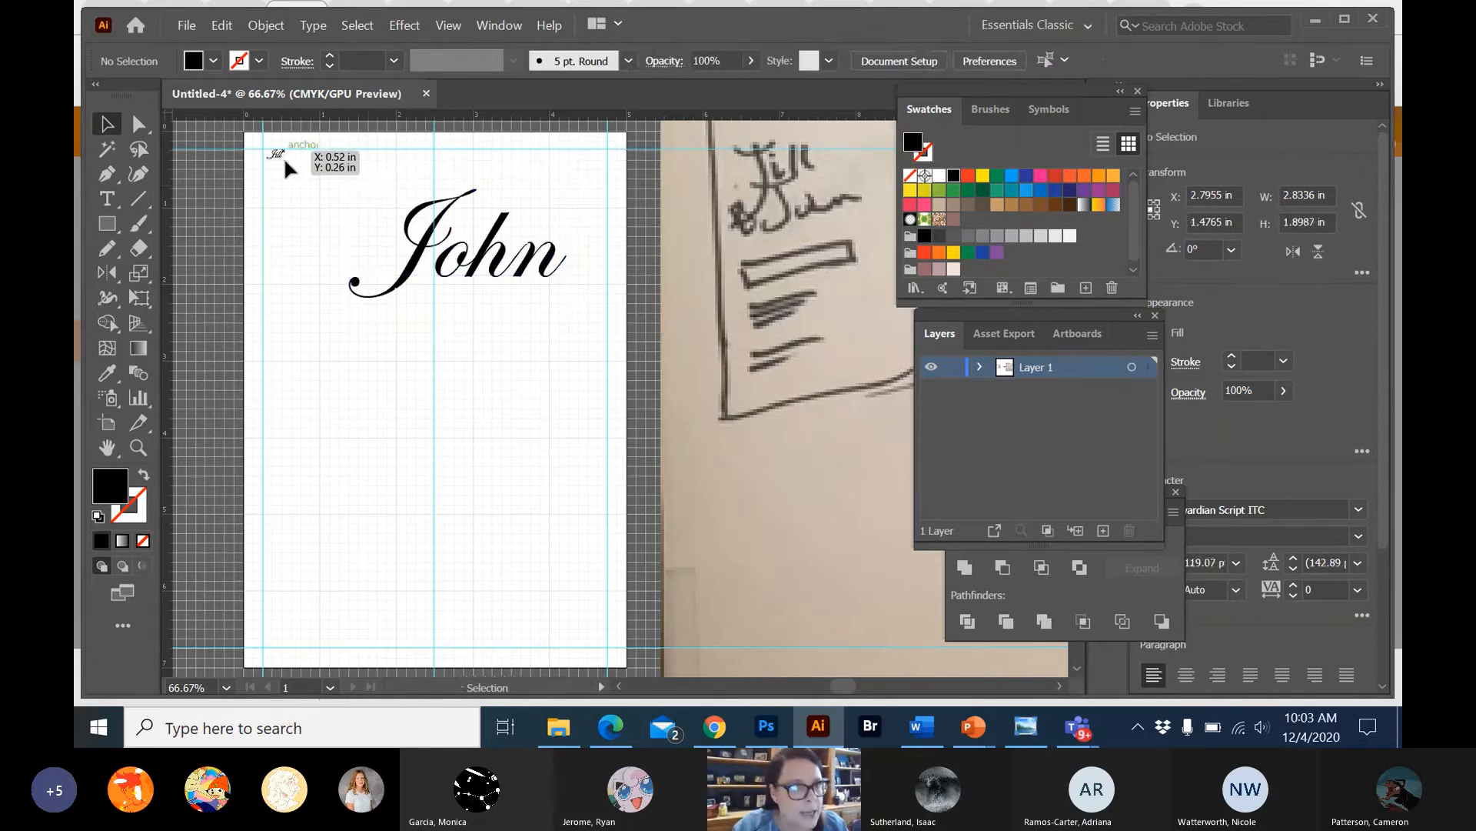
click(451, 254)
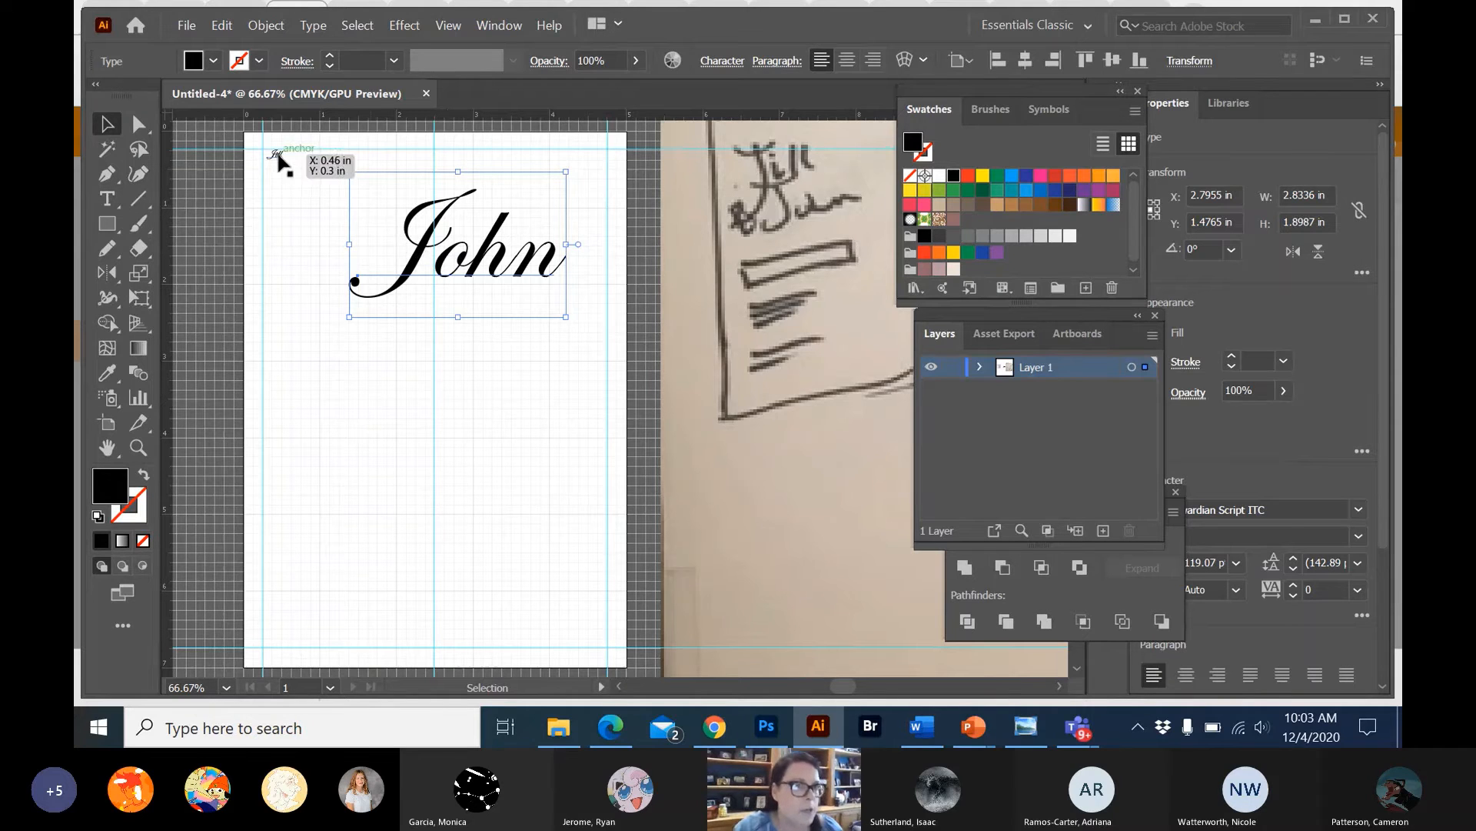
Match the first name's text formatting to the enlarged second name with the Eyedropper, and move it down inside the artboard's top margin.
click(277, 154)
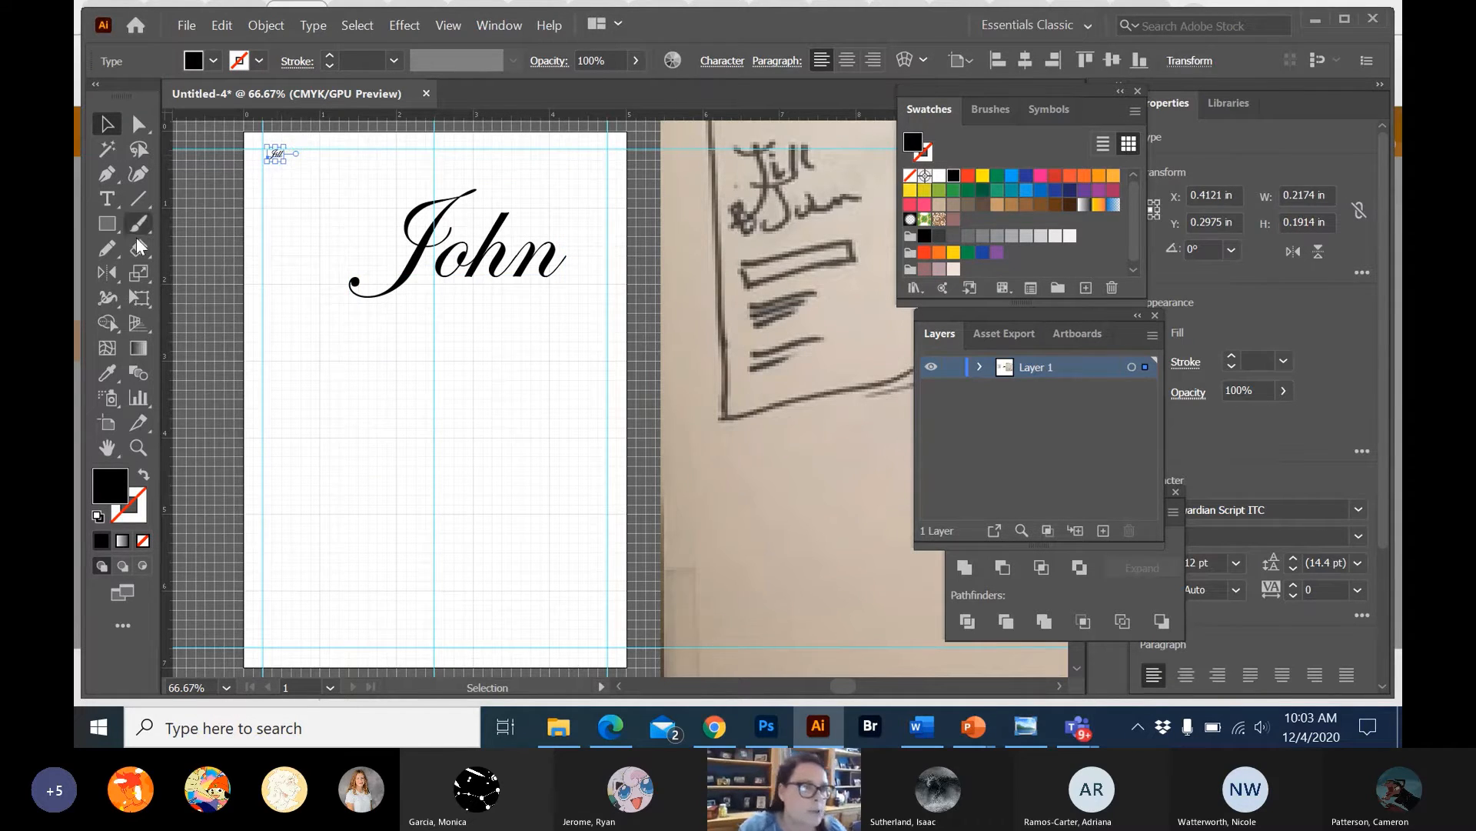
click(107, 373)
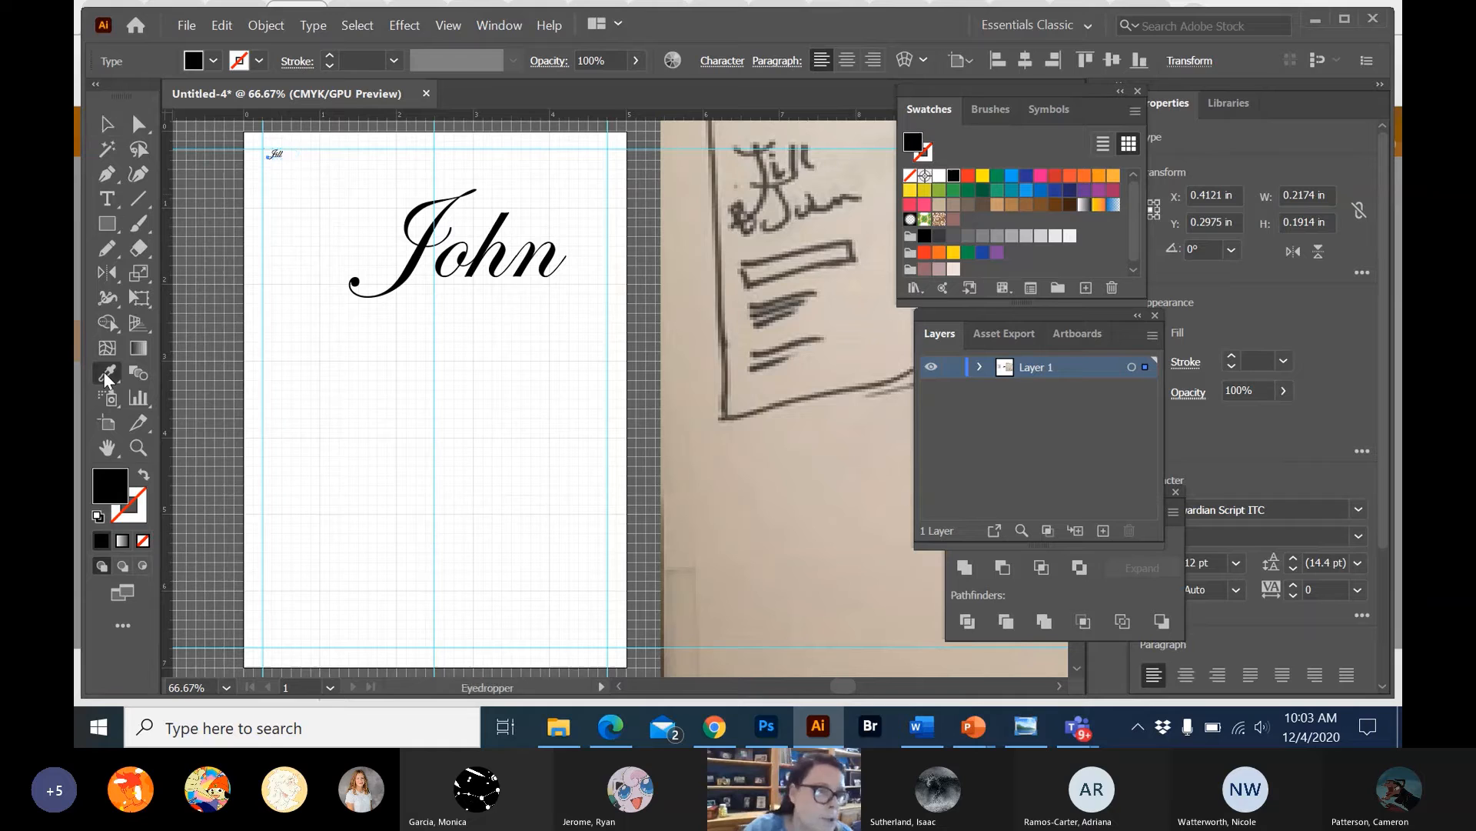
click(499, 237)
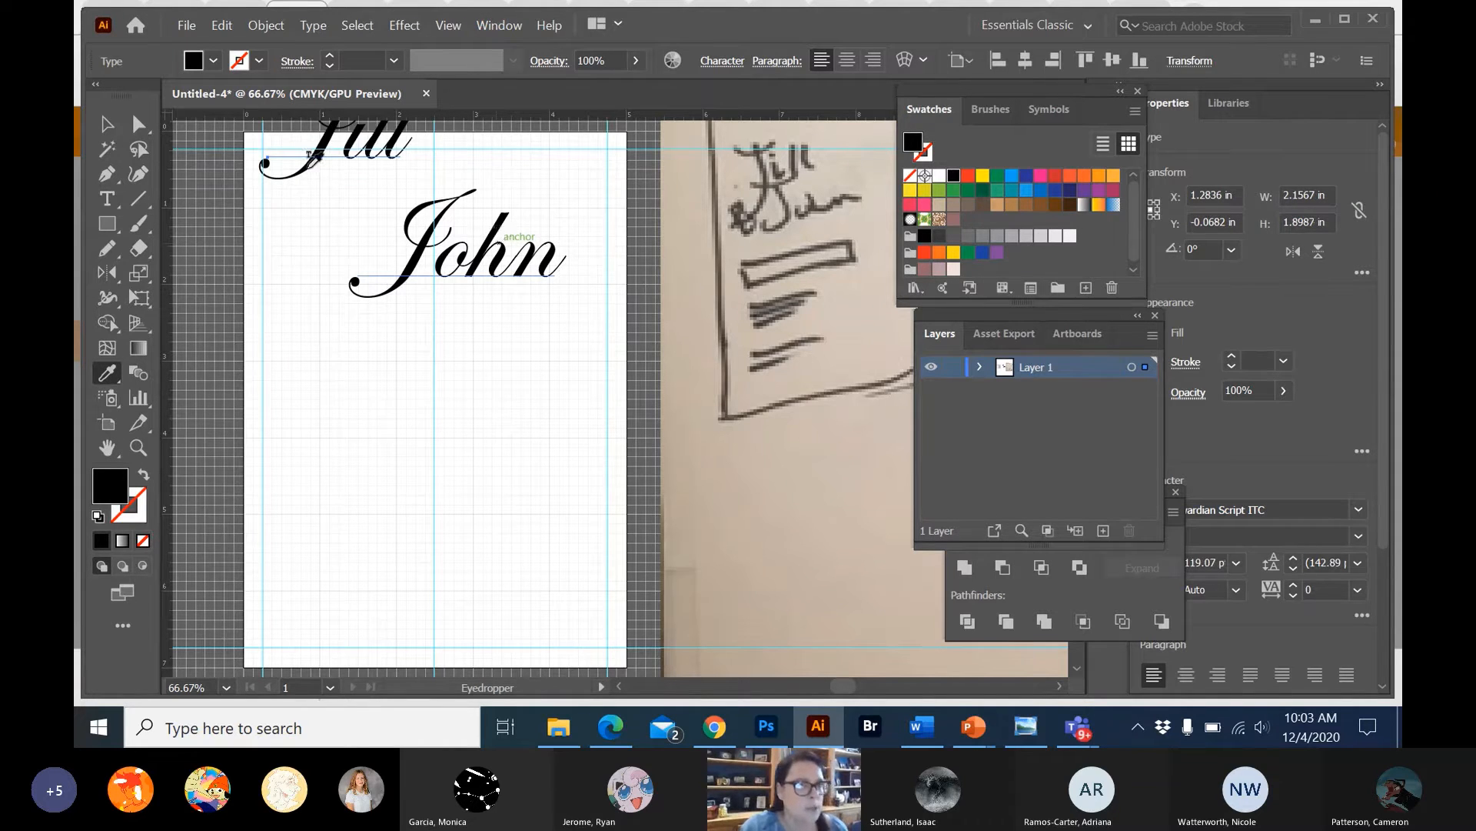
click(109, 125)
drag(328, 144, 333, 231)
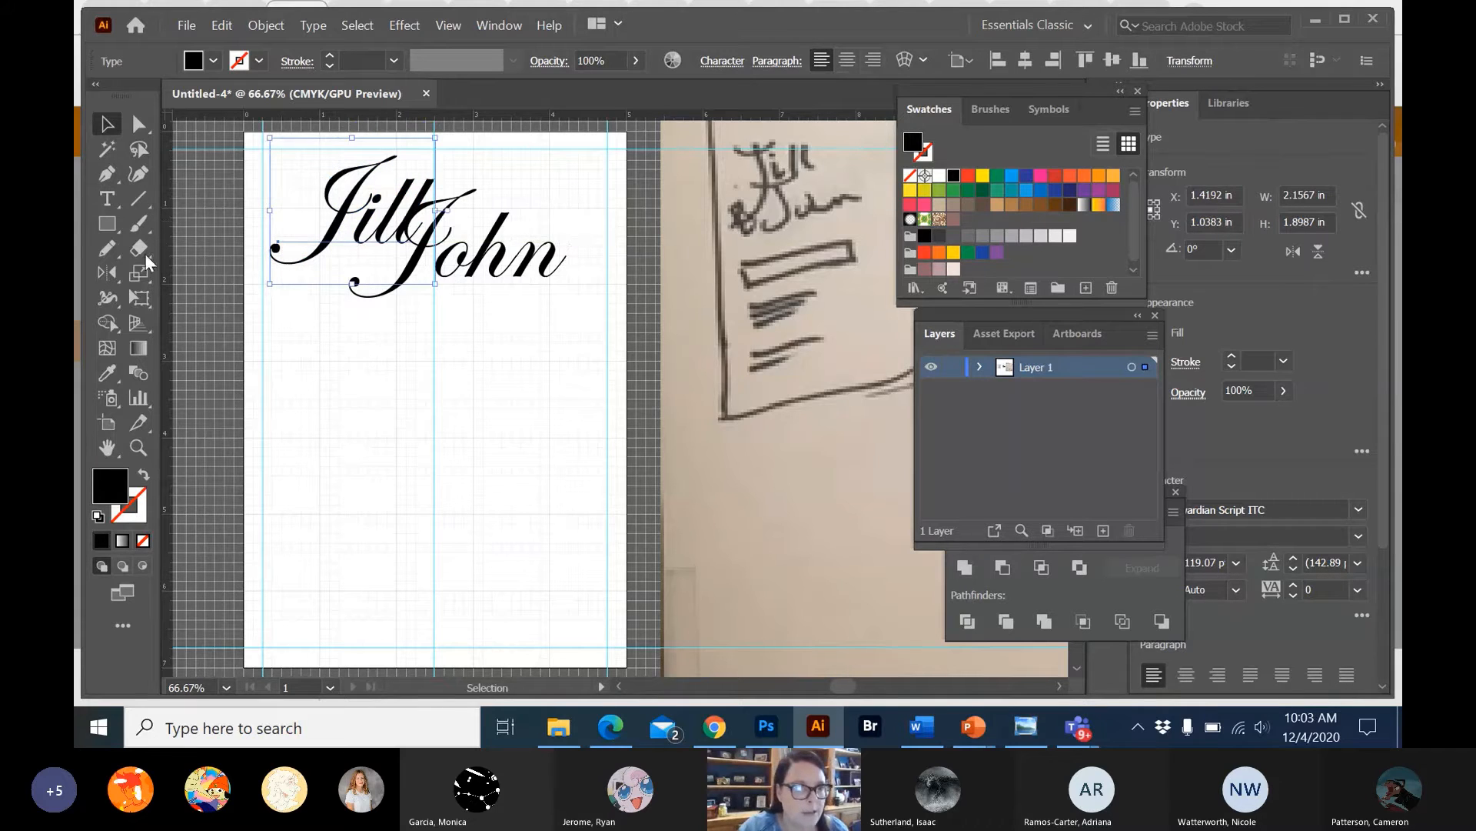
Add a separate "&" point text in the same script style below the names, in the artboard's right half.
click(106, 199)
click(471, 406)
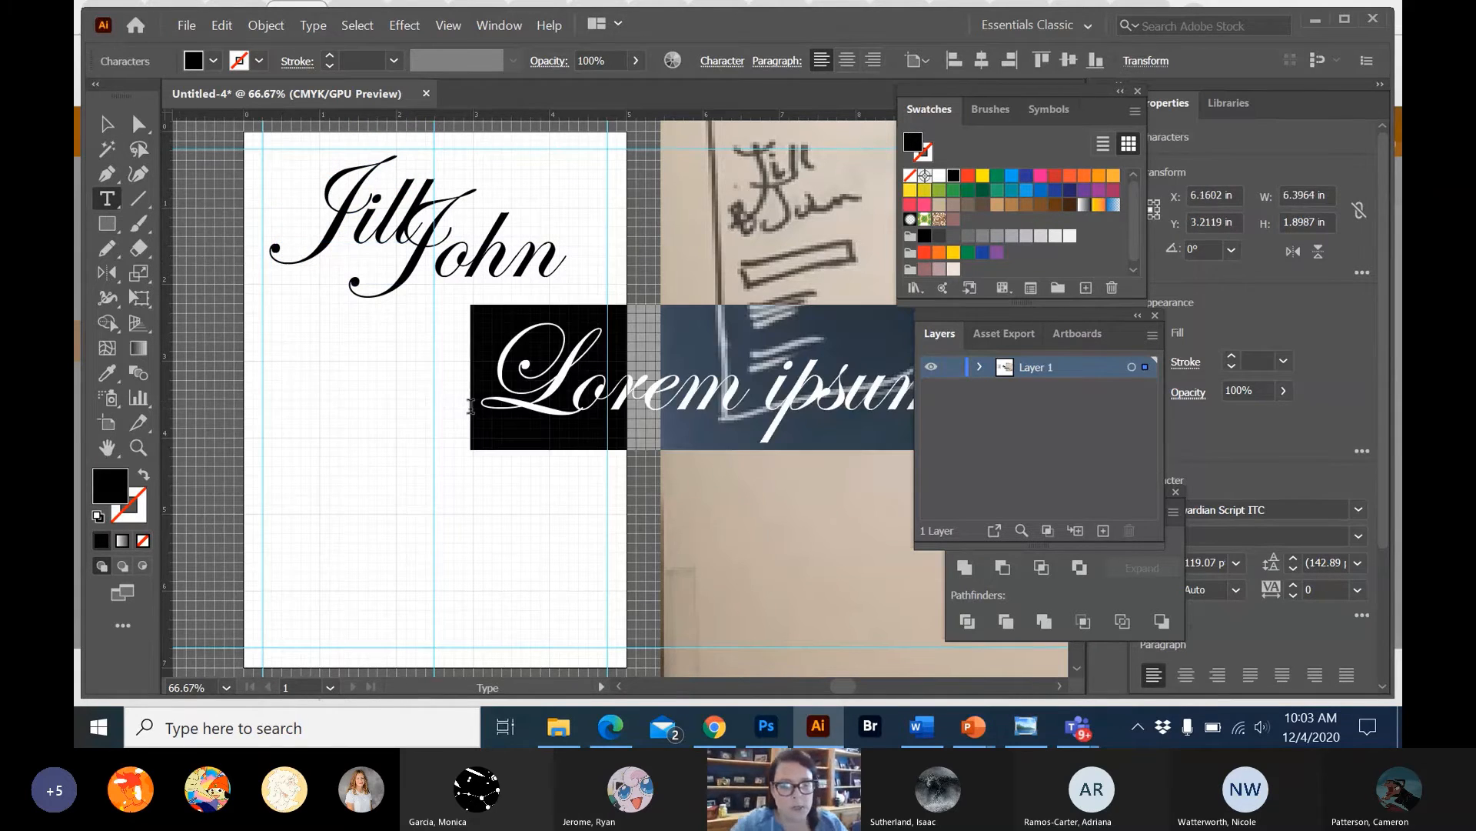
text(&)
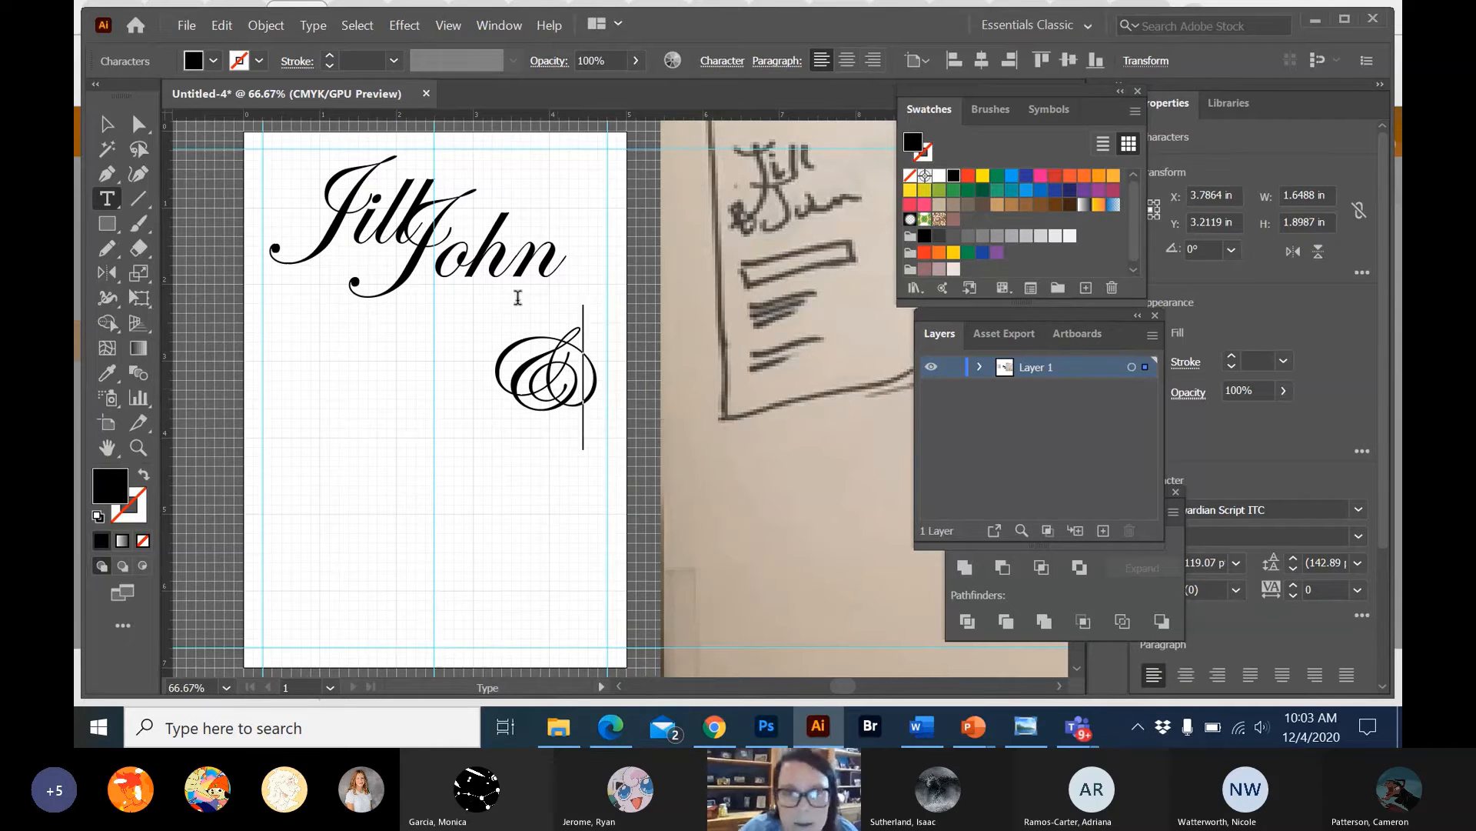
Move the first name down and slightly left so its text box meets the artboard's left margin guide.
scroll(767, 323, down, 1)
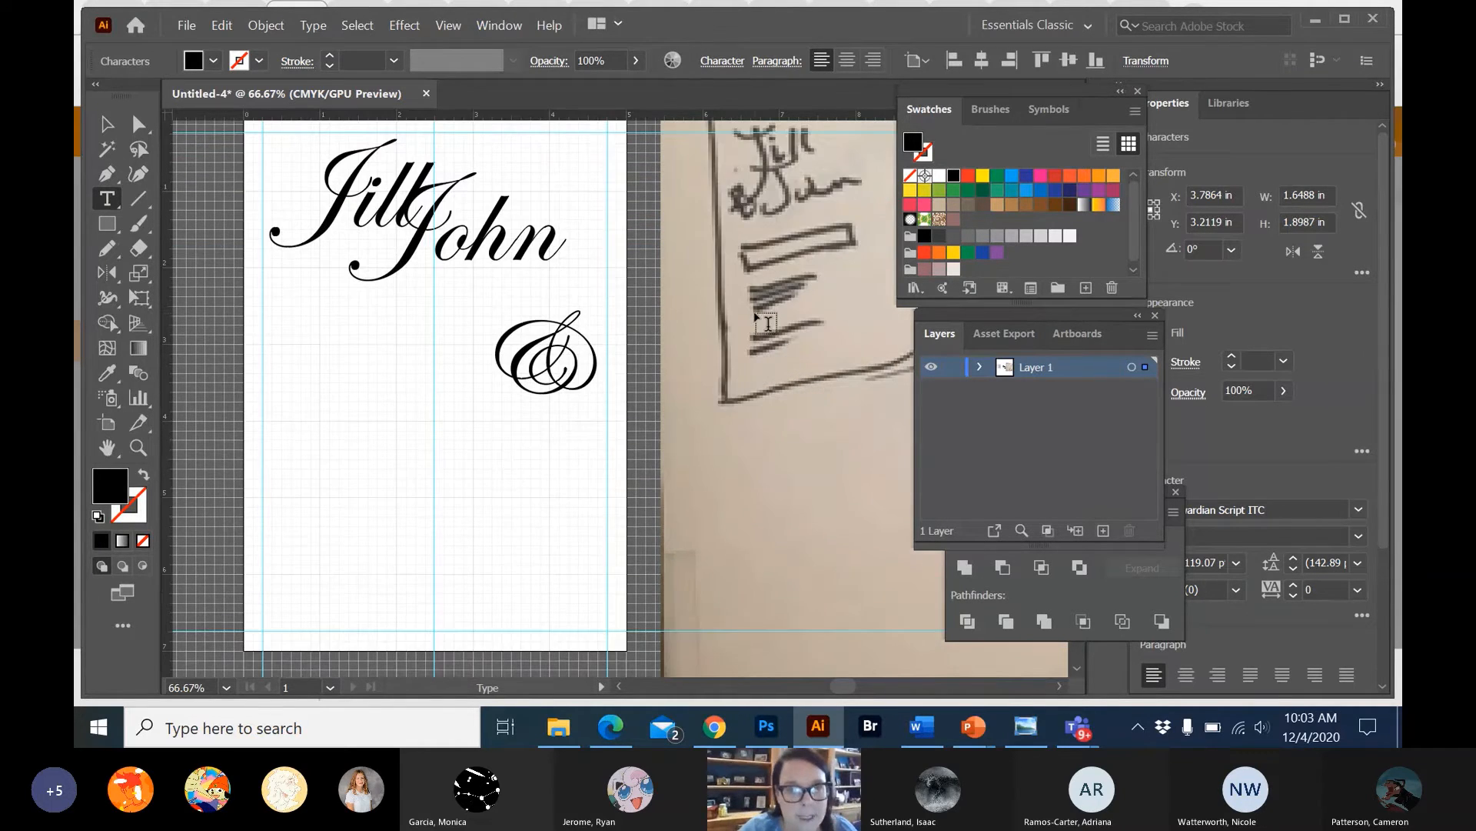
click(108, 124)
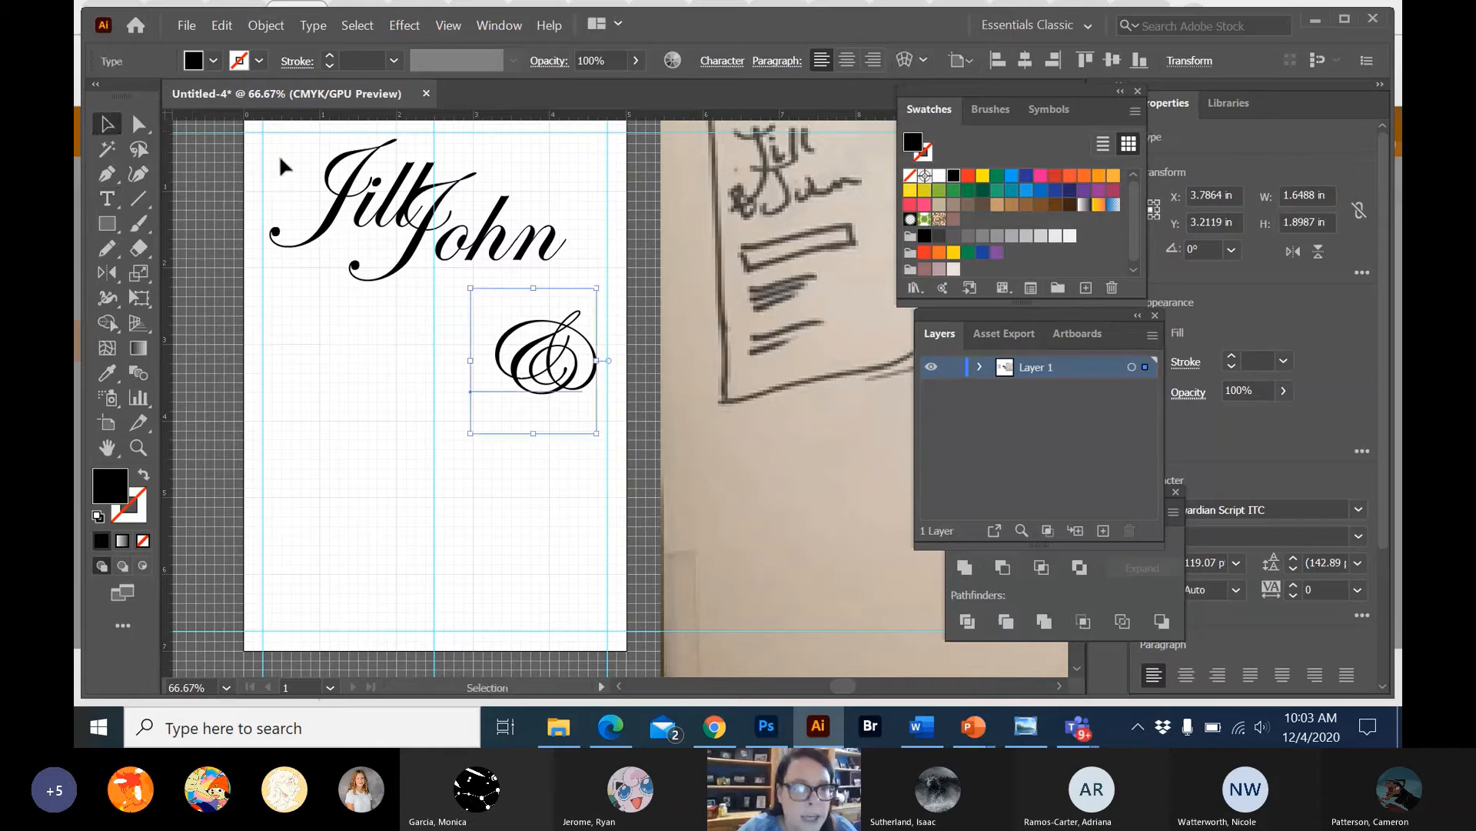
click(355, 190)
scroll(652, 230, up, 6)
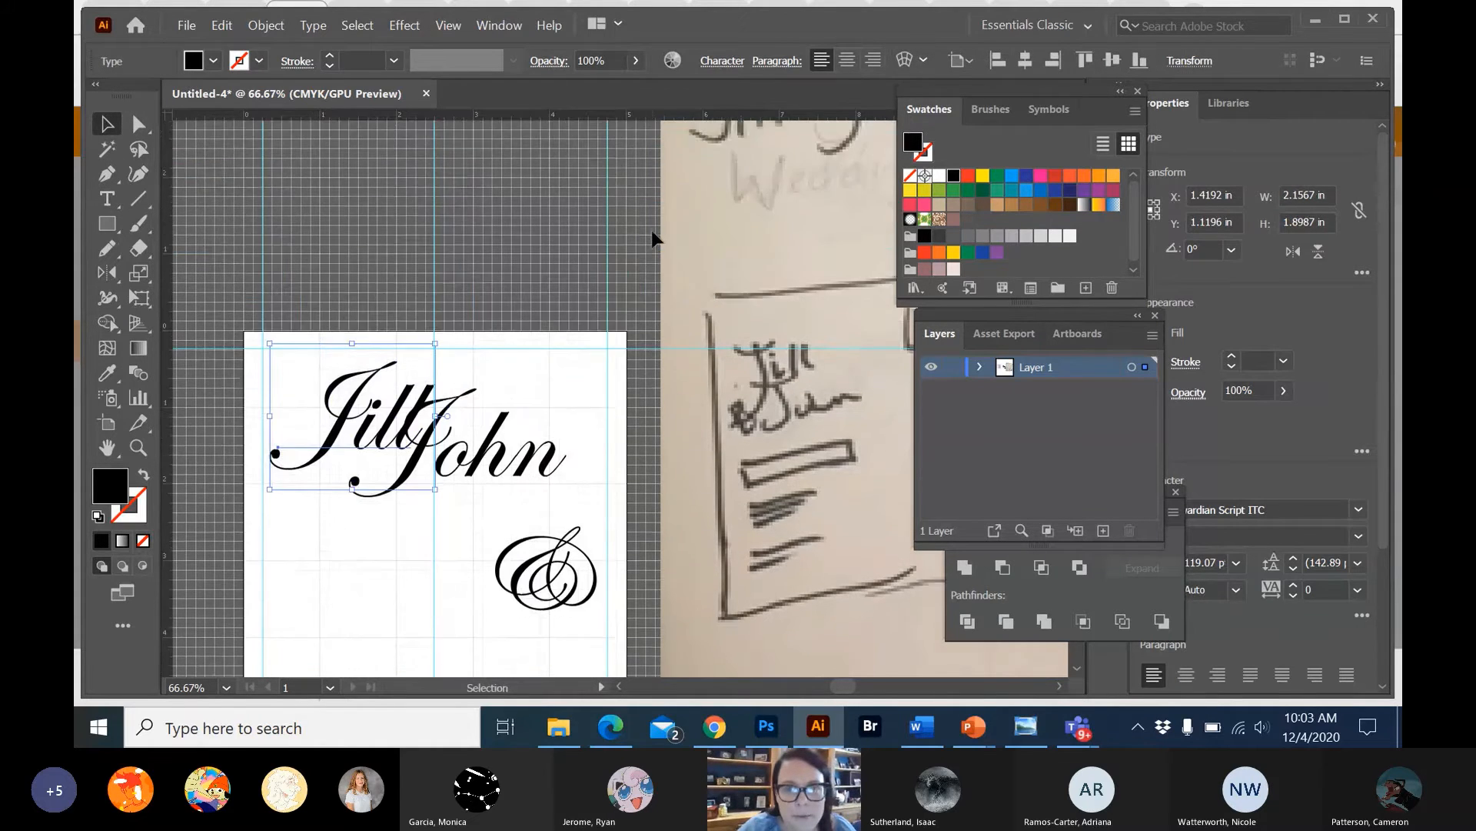
scroll(652, 235, down, 2)
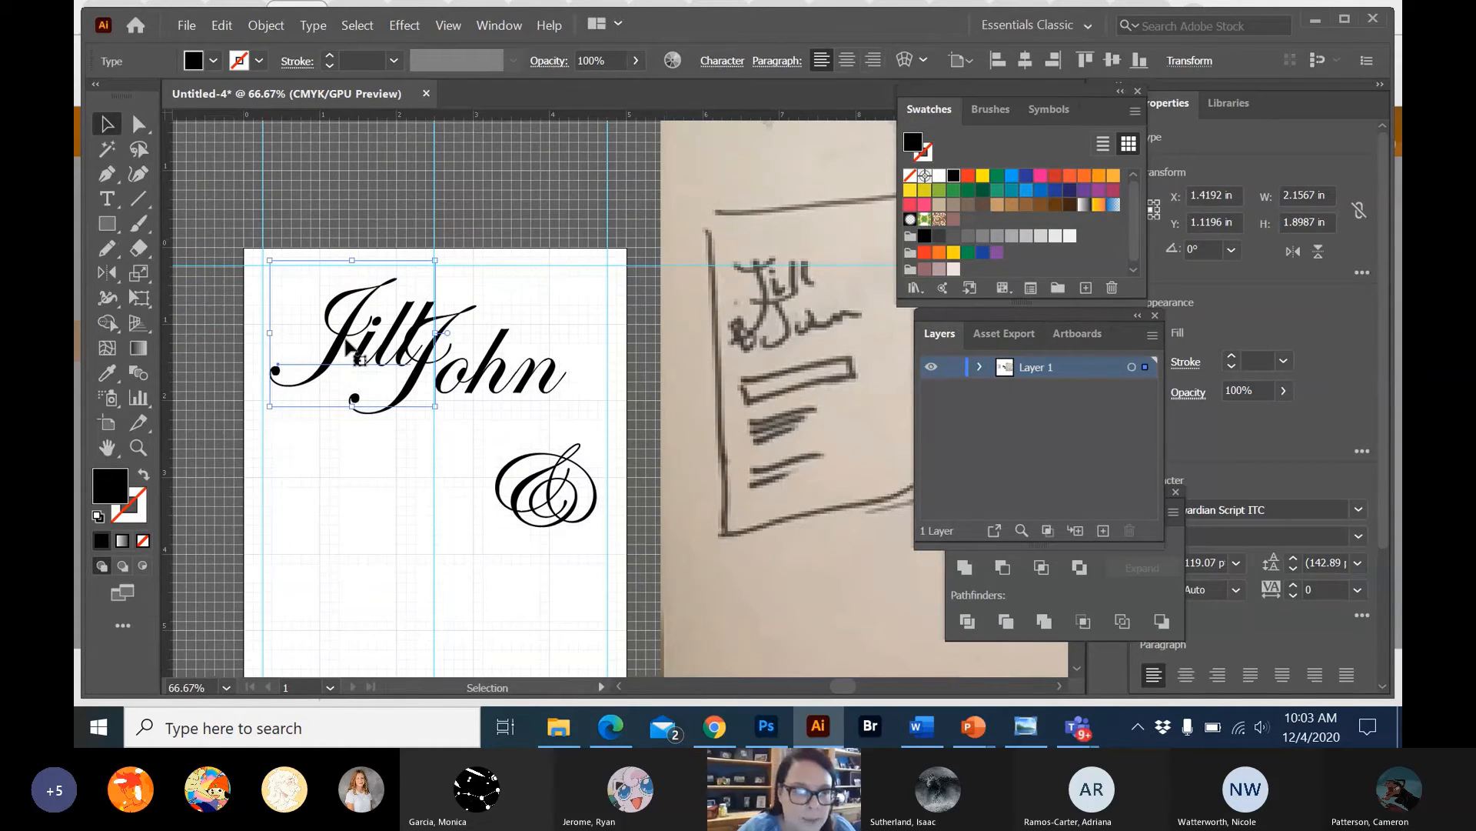
drag(387, 350, 379, 384)
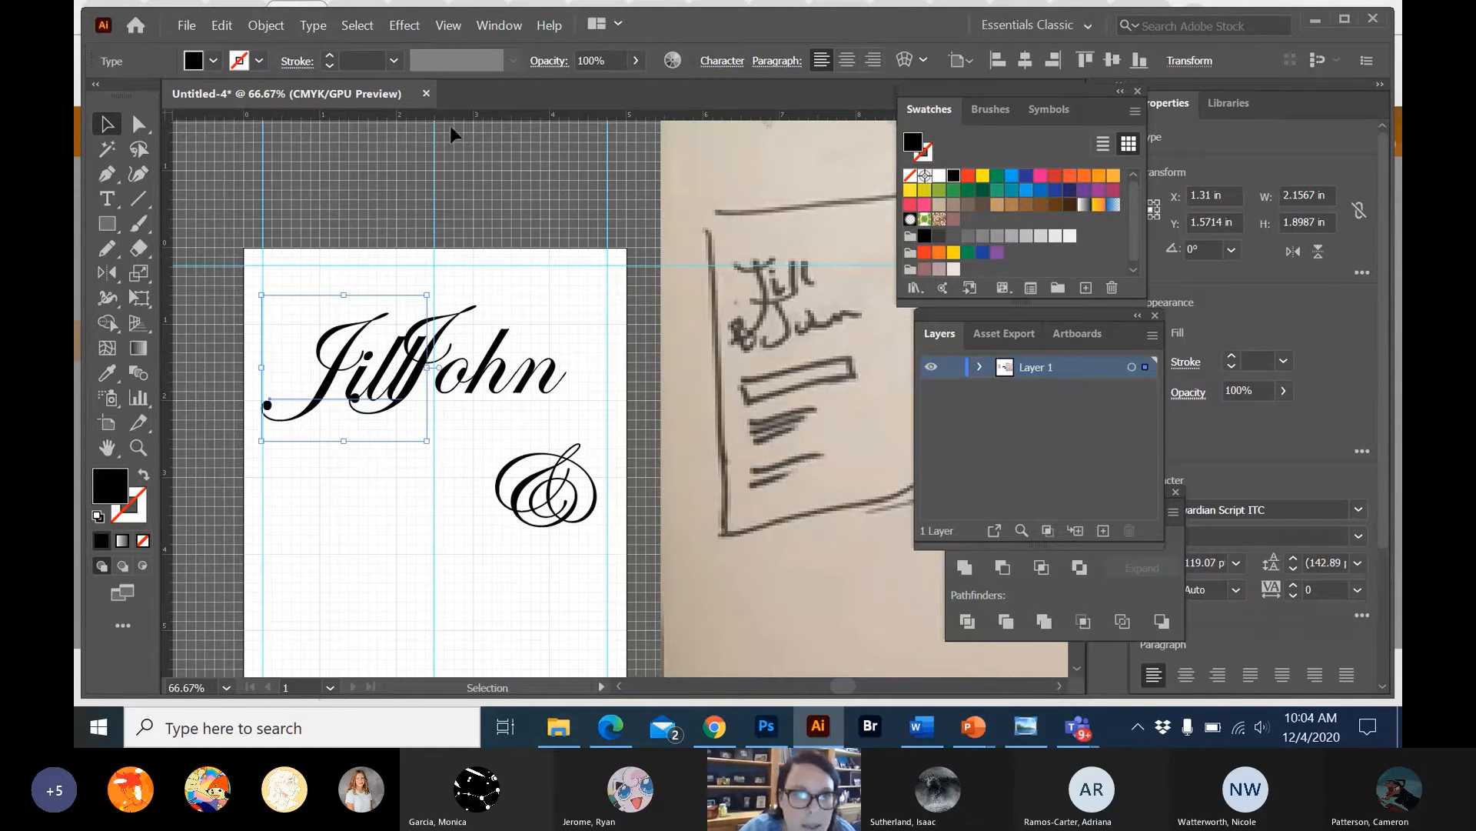
Add a horizontal guide across the first name, about 1 in below the artboard's top edge.
drag(451, 116, 445, 178)
drag(448, 238, 447, 305)
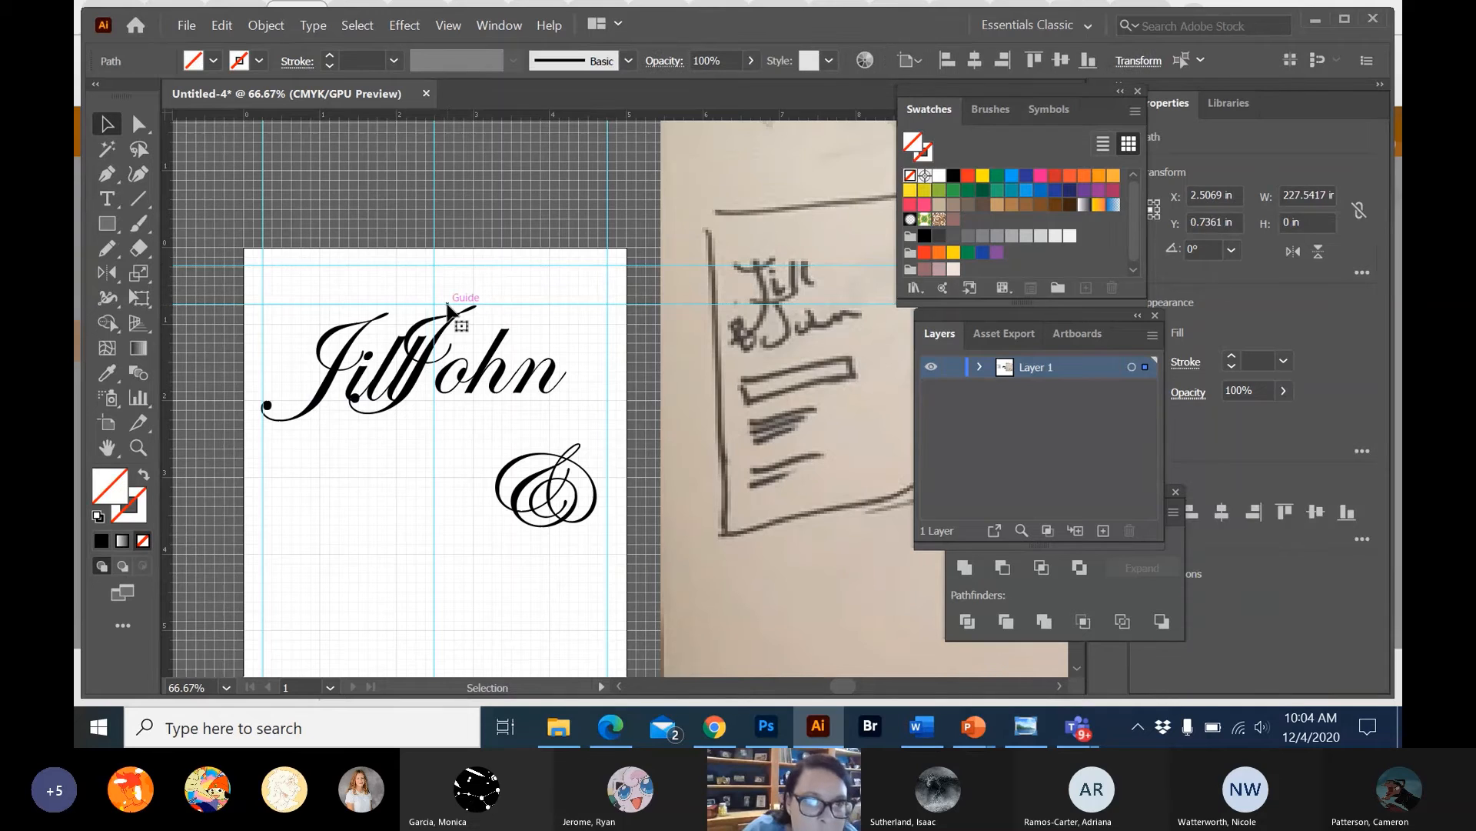
scroll(450, 315, down, 5)
scroll(452, 316, up, 3)
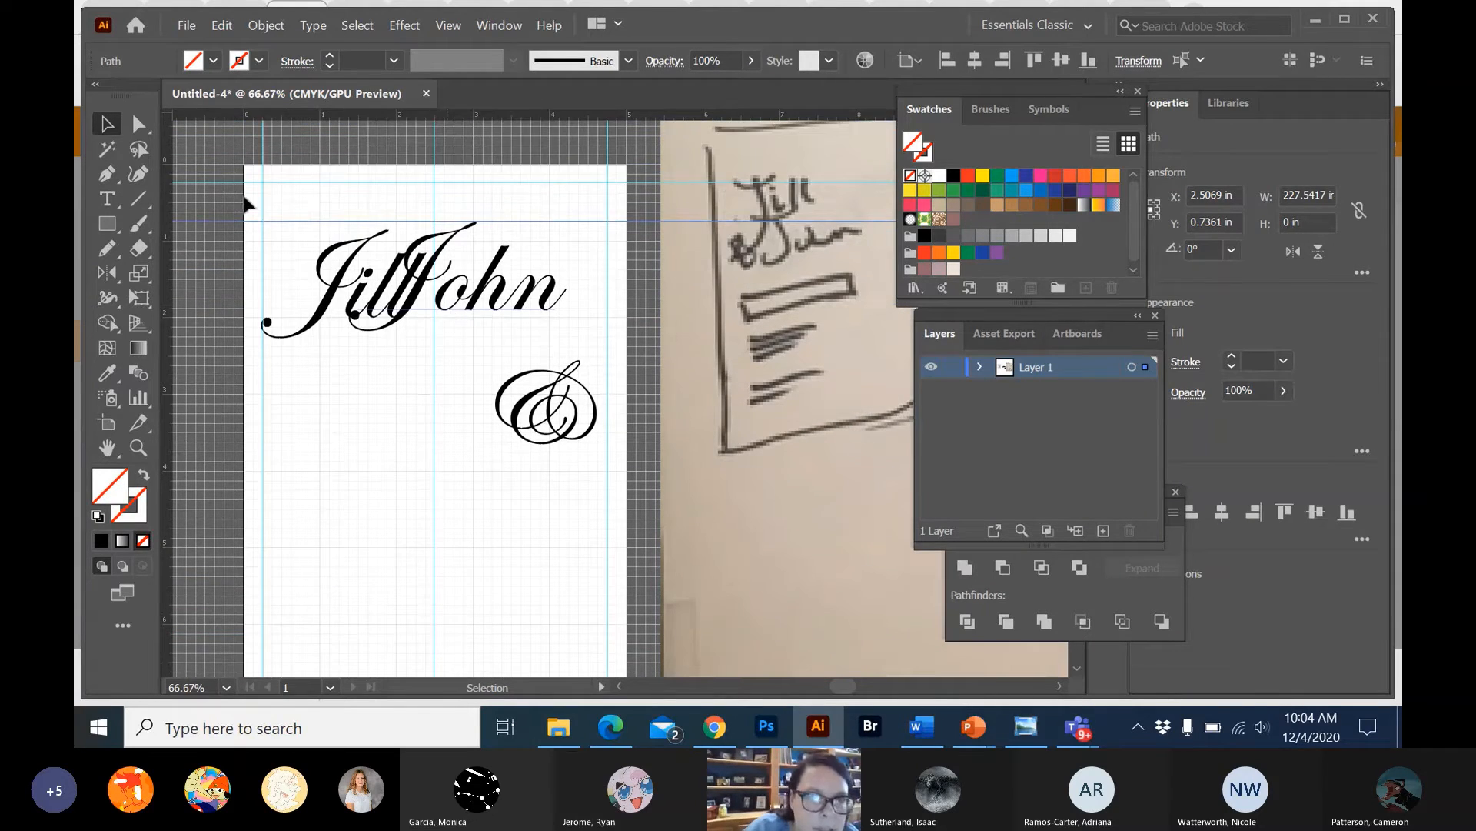
click(196, 225)
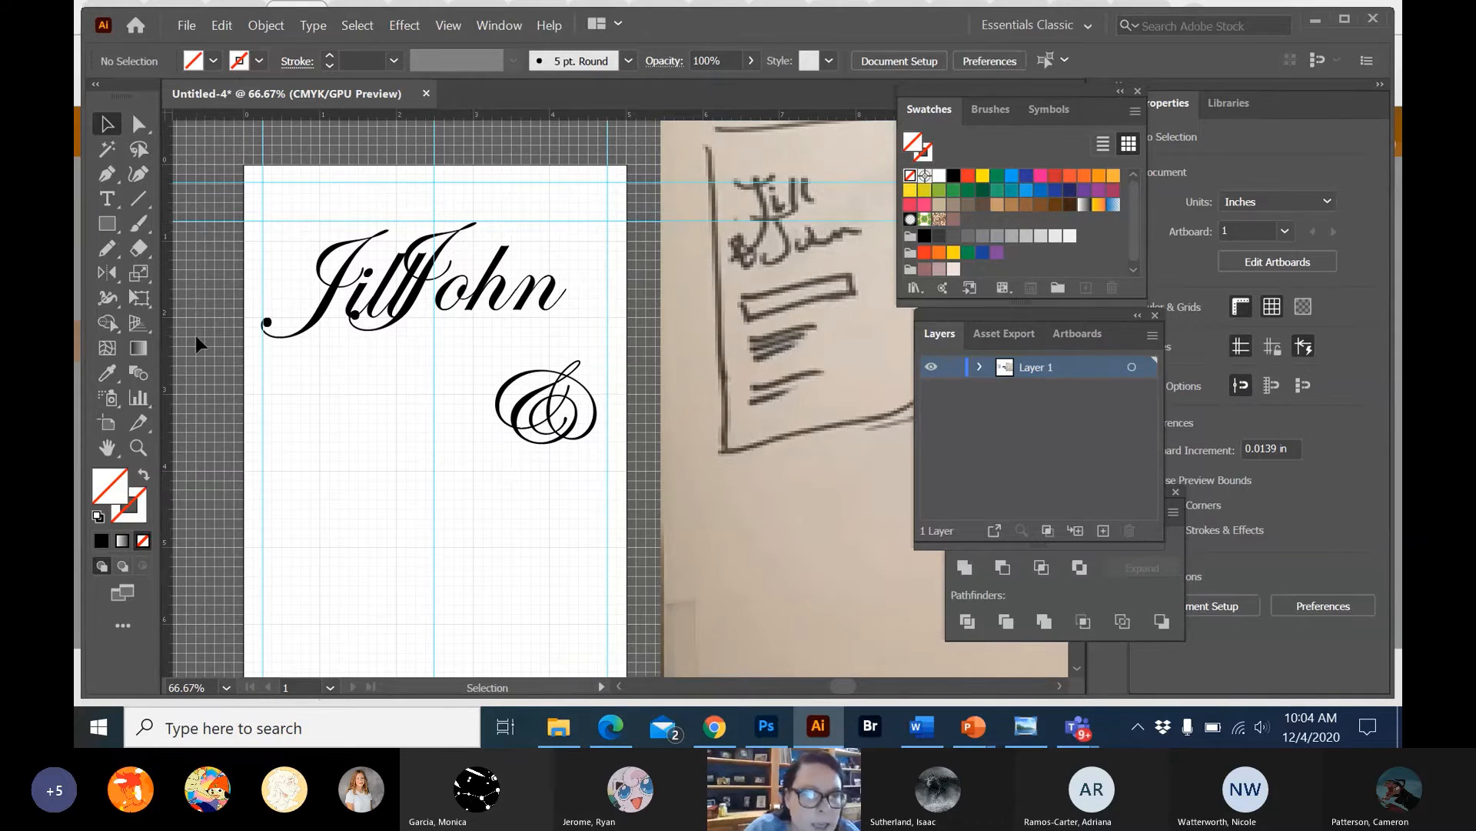
drag(194, 221, 192, 241)
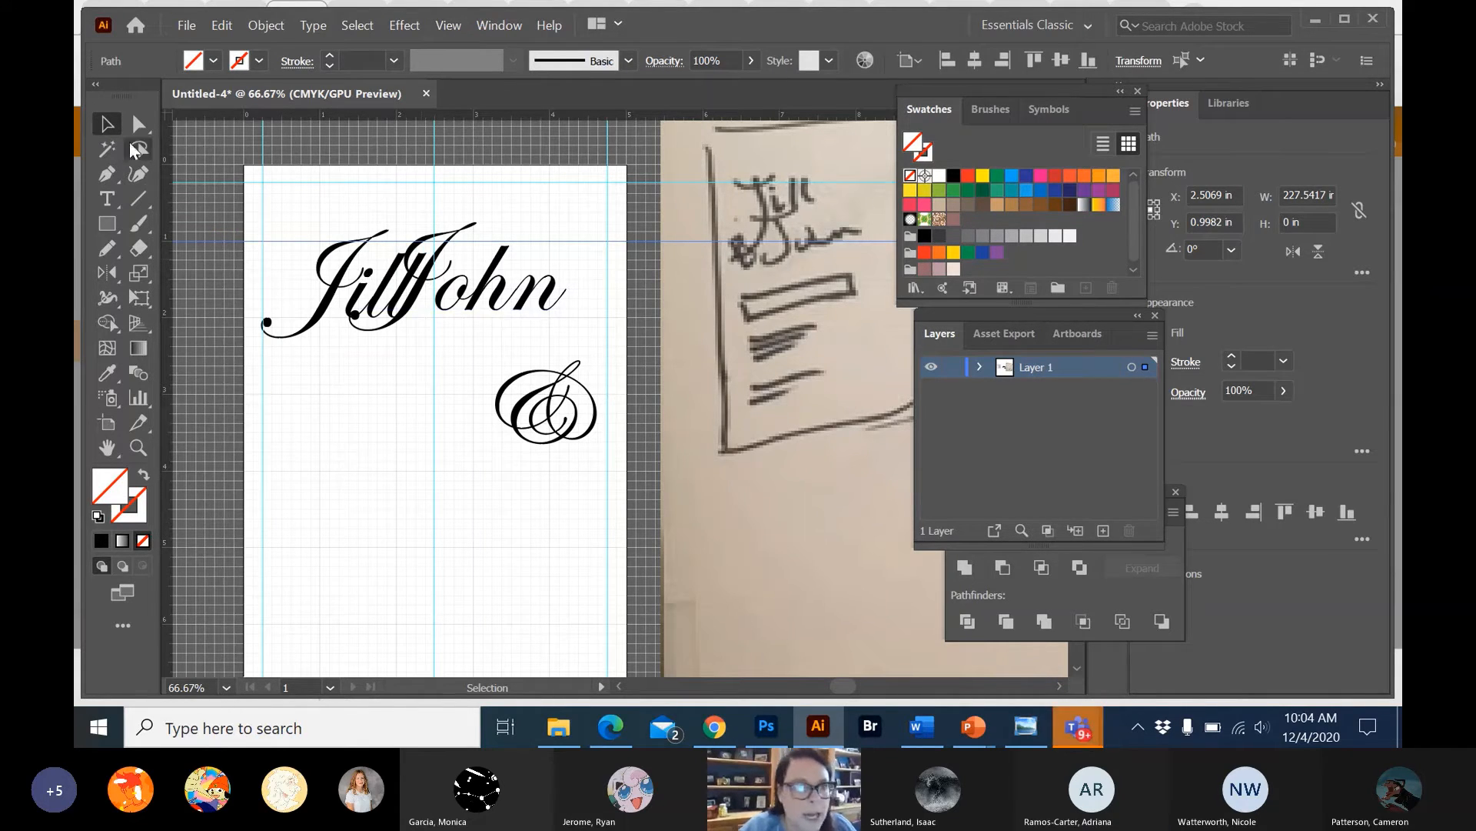
Move the second name down and left so it sits just below the first name, slightly indented.
click(339, 286)
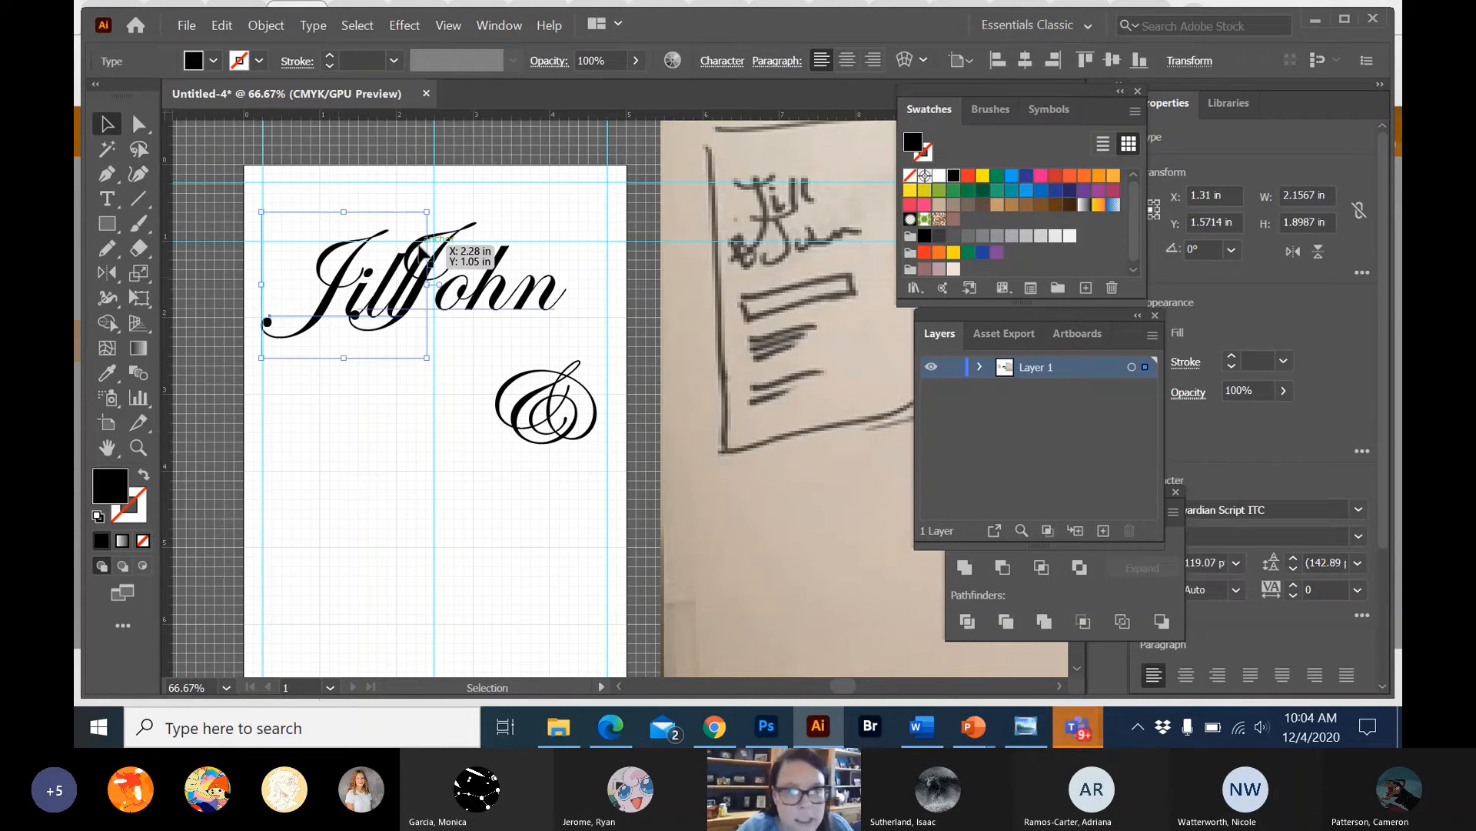
click(377, 277)
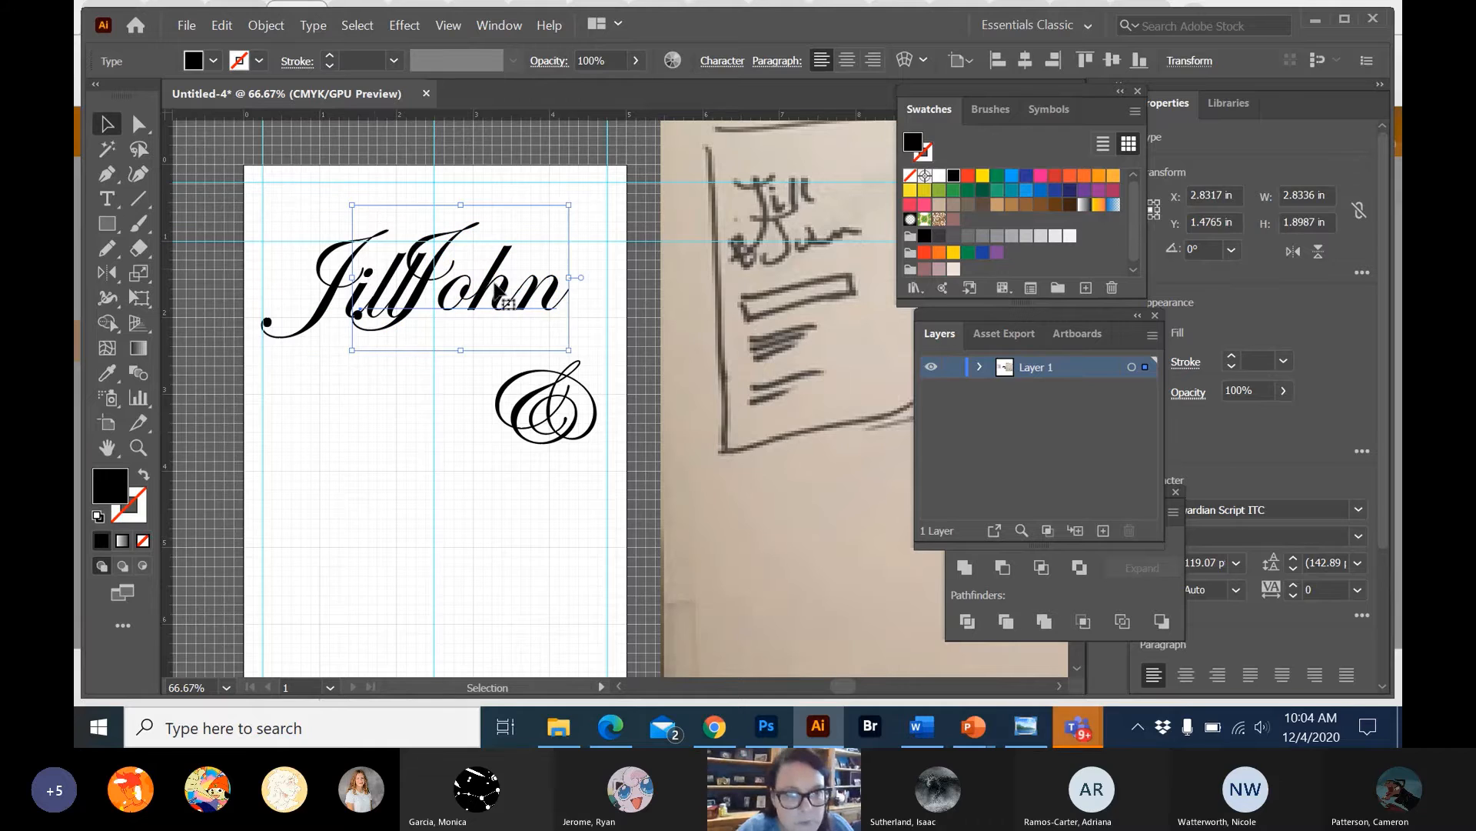
drag(498, 297, 442, 380)
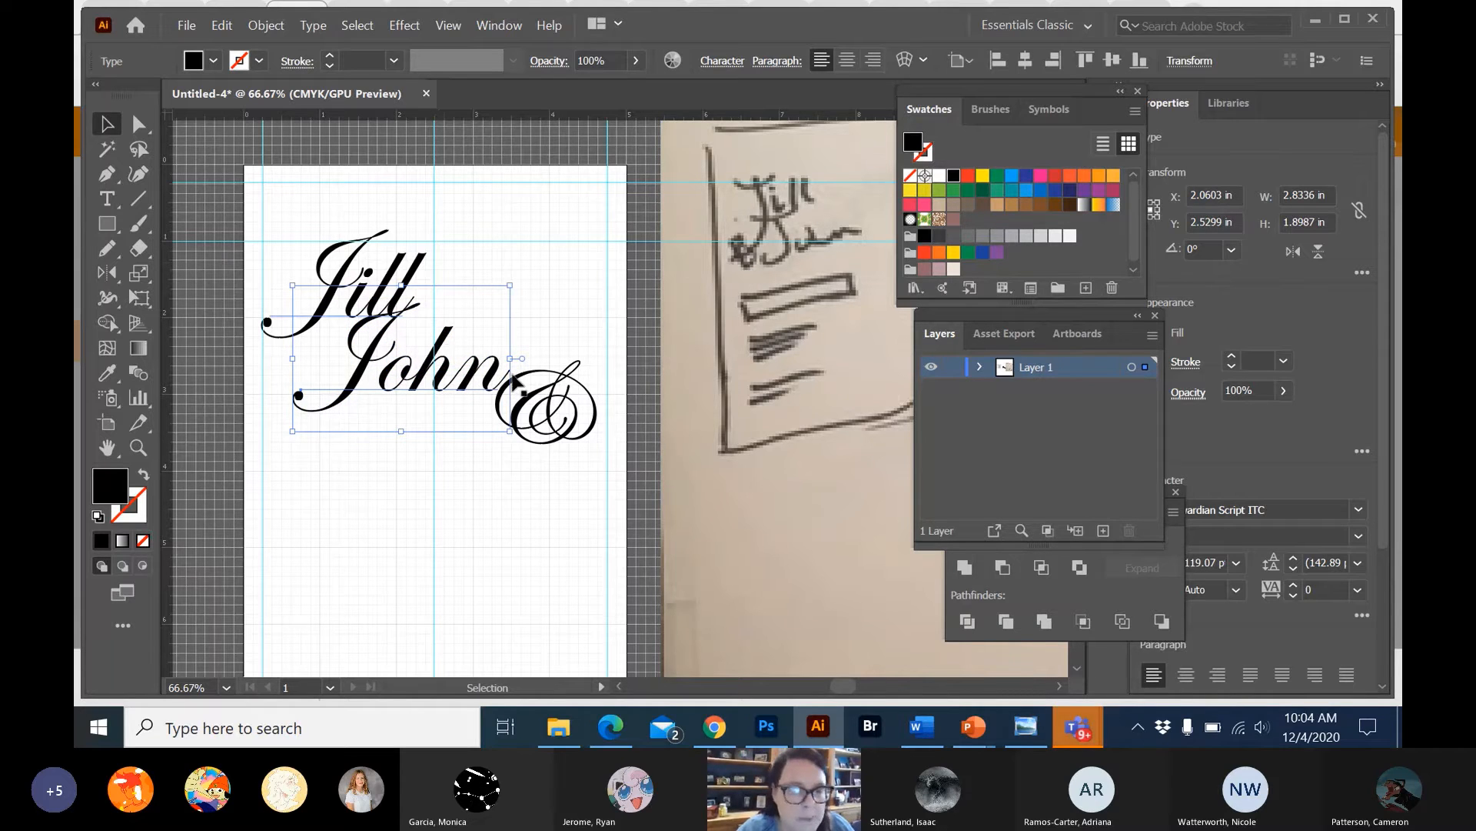
Move the "&" in front of the second name, shrink it to about 0.94 in wide and 1.08 in high, and raise it slightly.
drag(525, 398, 254, 380)
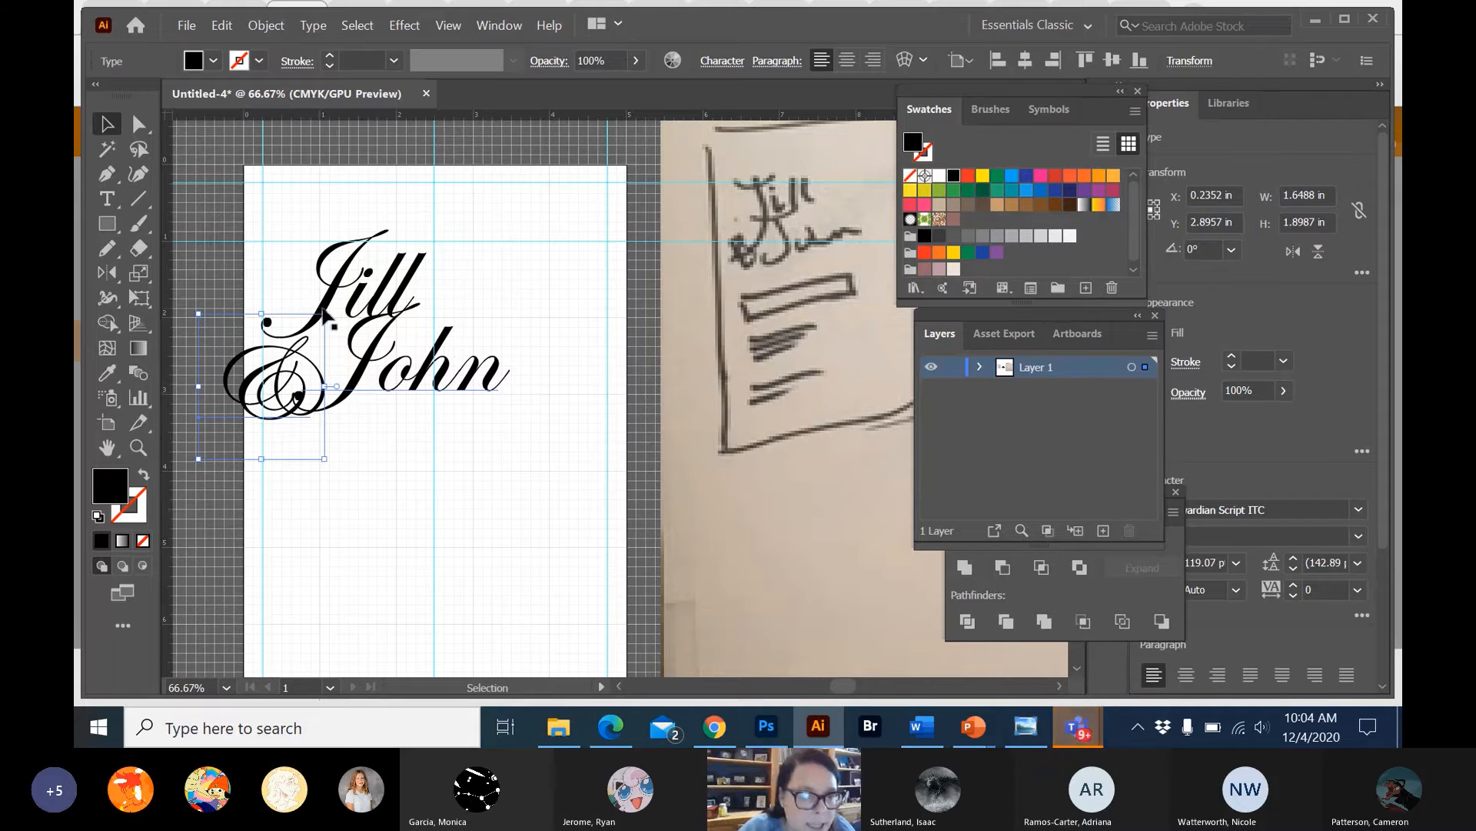
drag(325, 314, 326, 374)
click(590, 263)
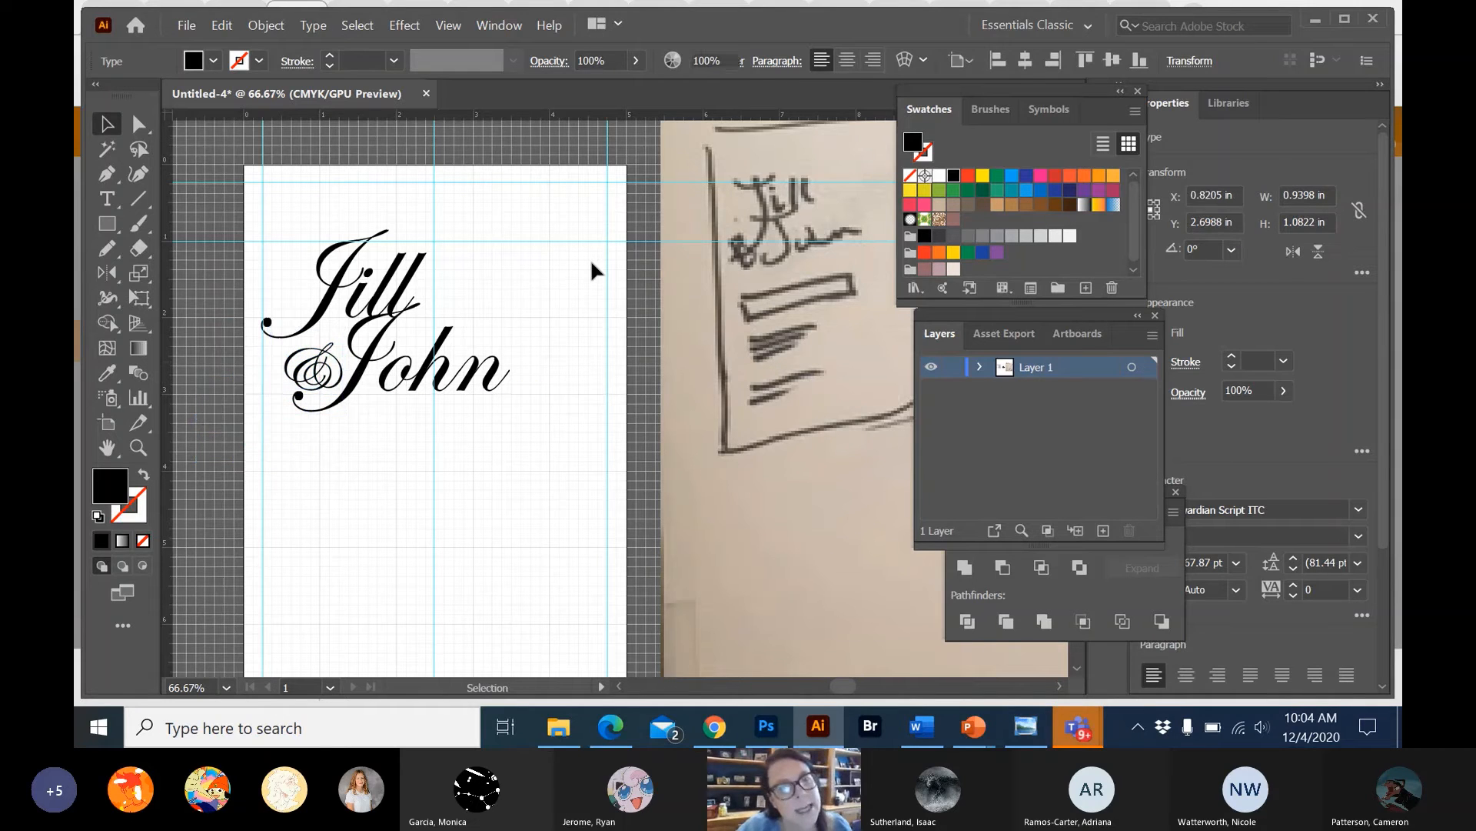
click(336, 374)
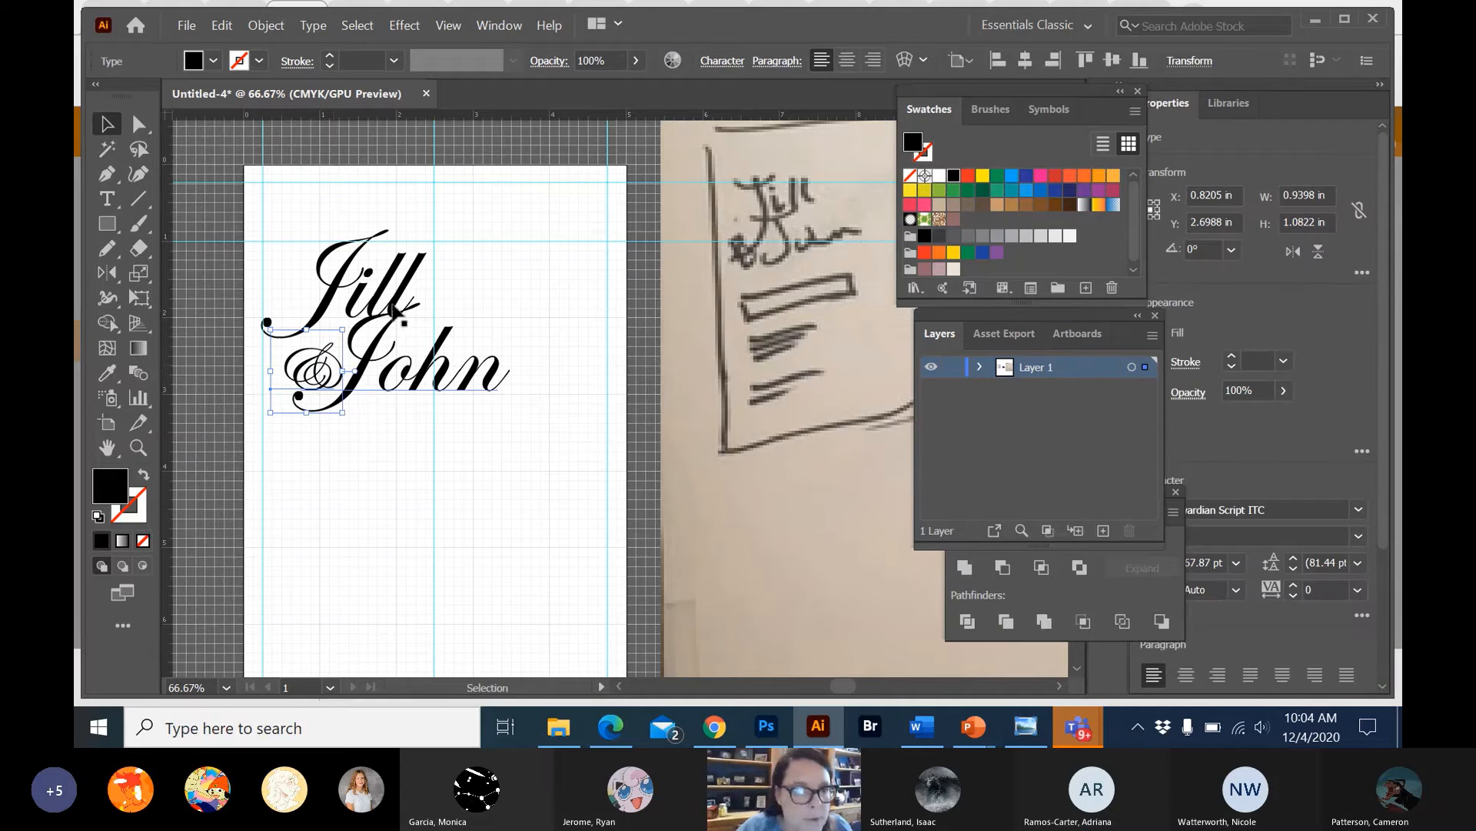
drag(314, 365, 330, 351)
click(504, 291)
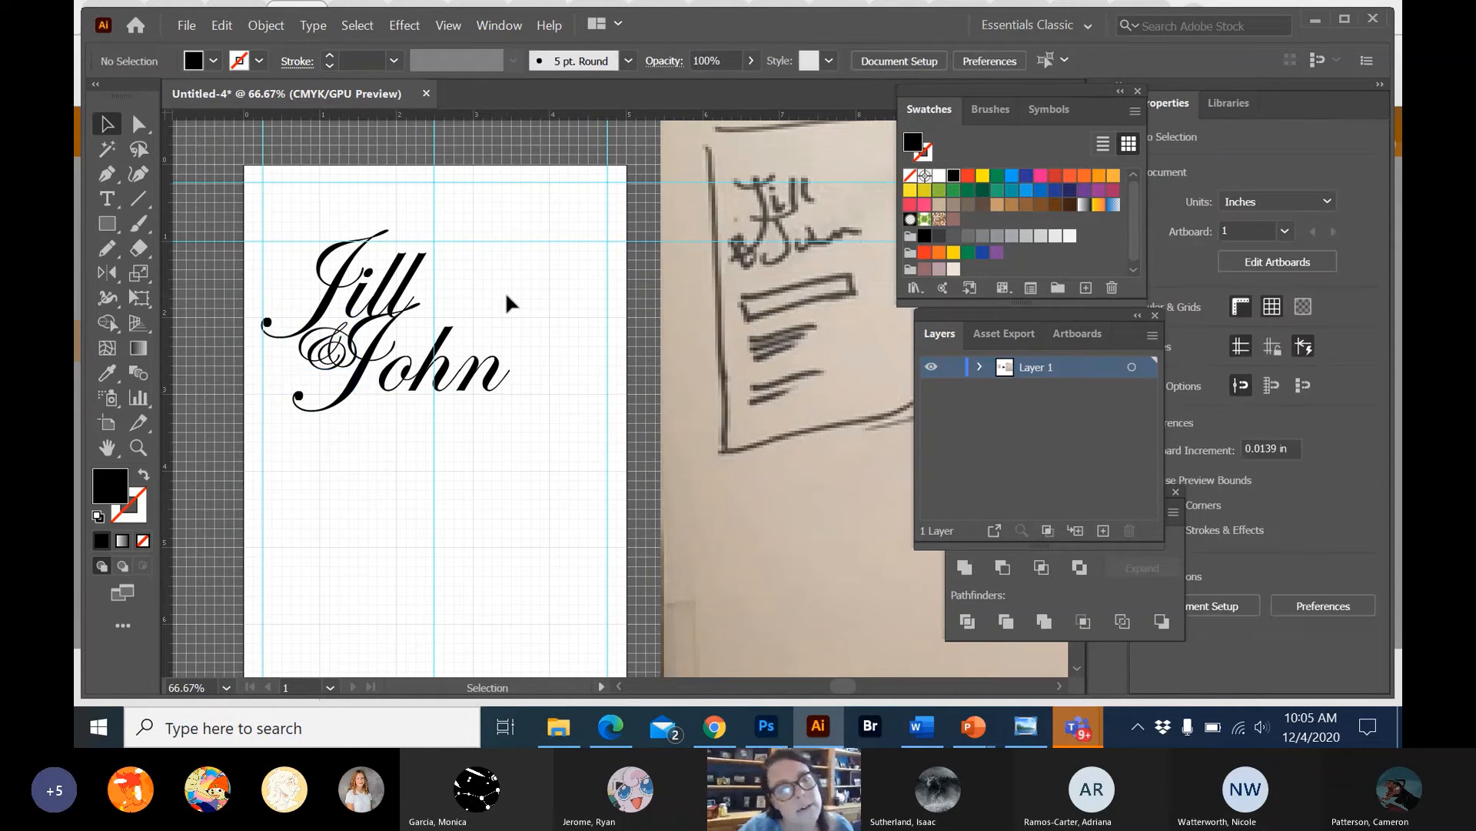
Shrink the "&" further and place it in the gap between the two names' initial letters.
click(339, 354)
drag(284, 312, 330, 358)
click(560, 276)
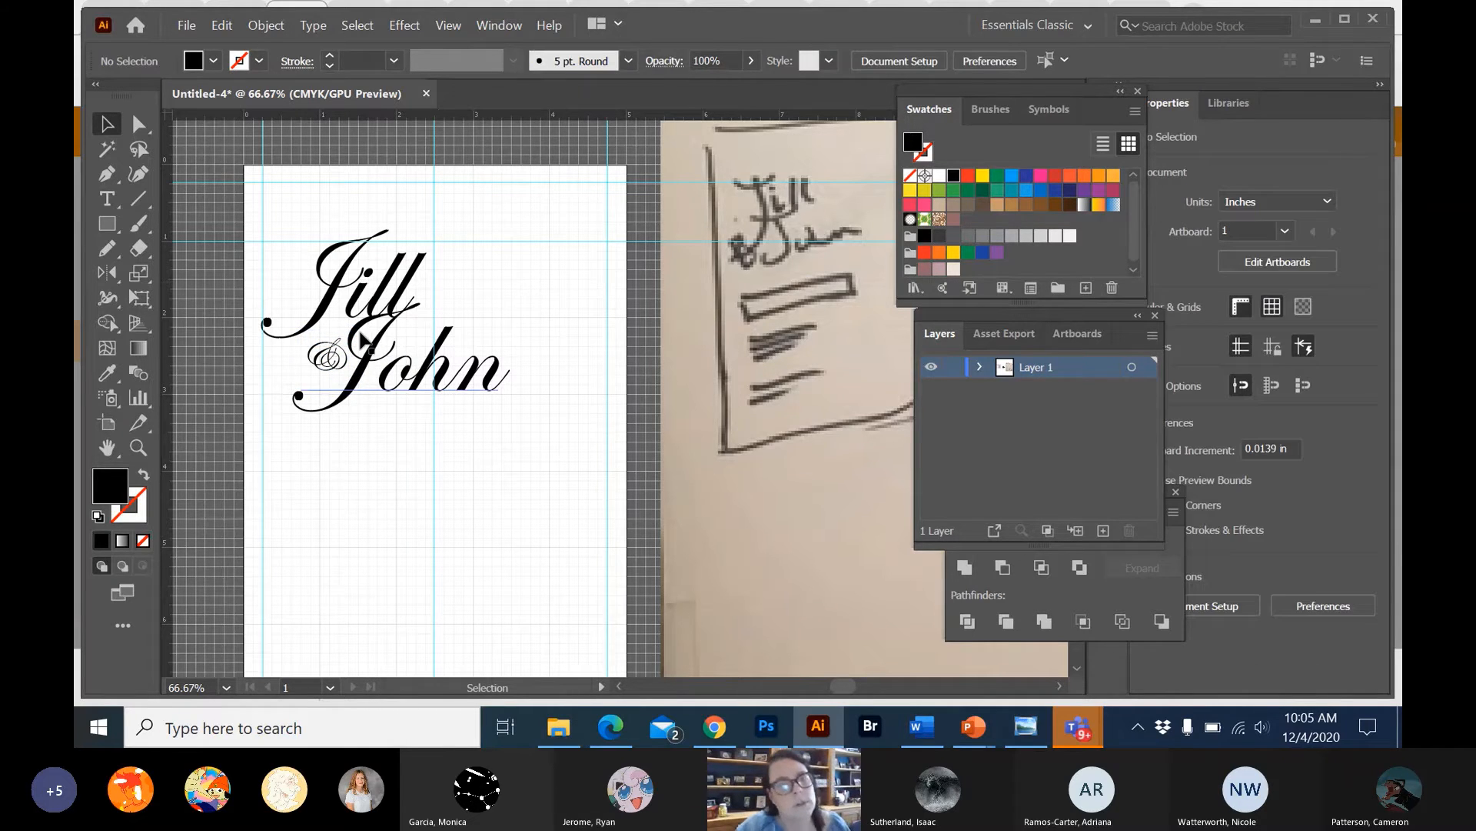
drag(323, 370, 316, 360)
click(561, 242)
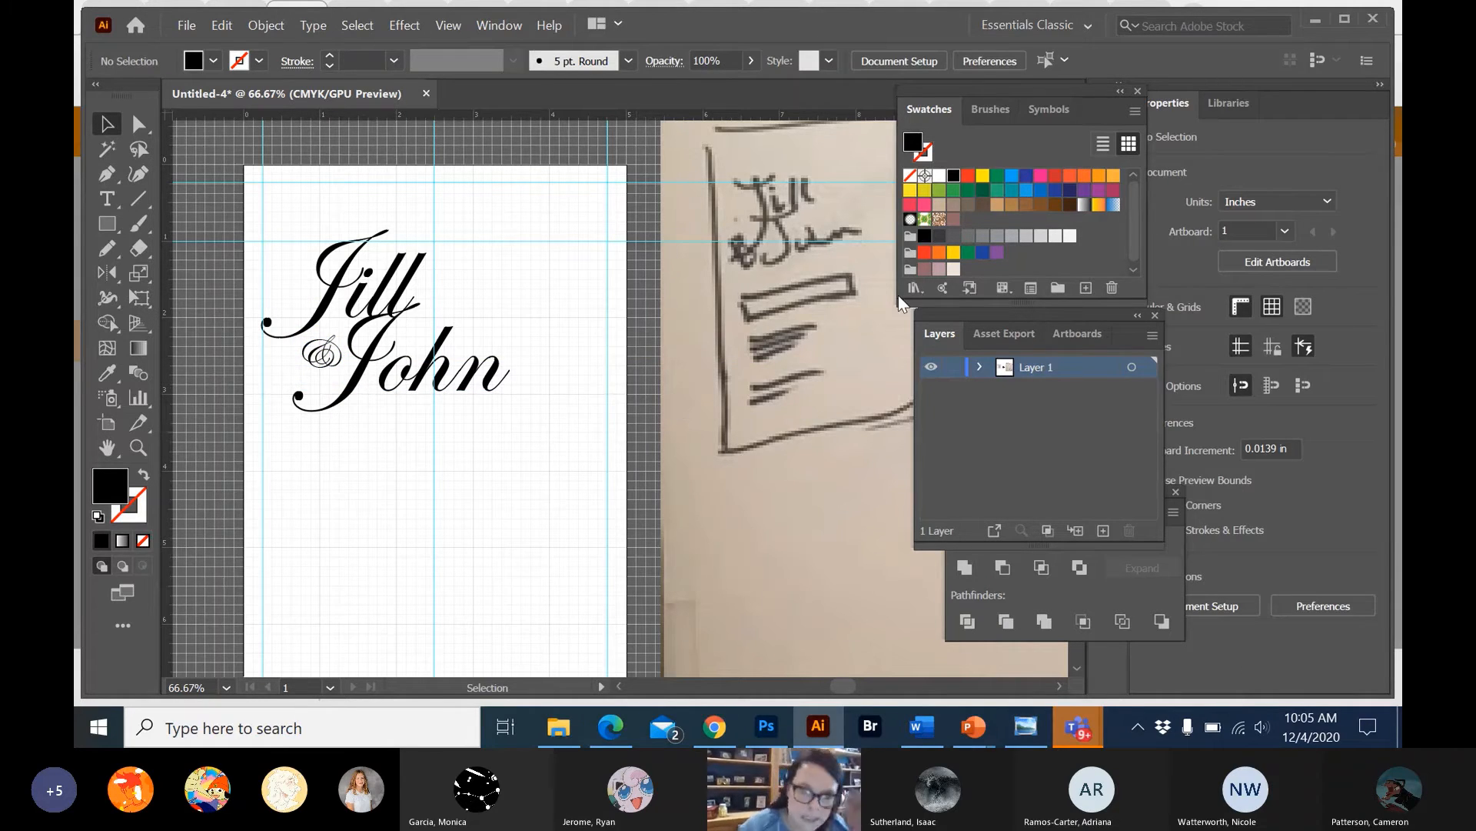
Add a new placeholder point text below the names and set its font to Cambria Math.
click(104, 196)
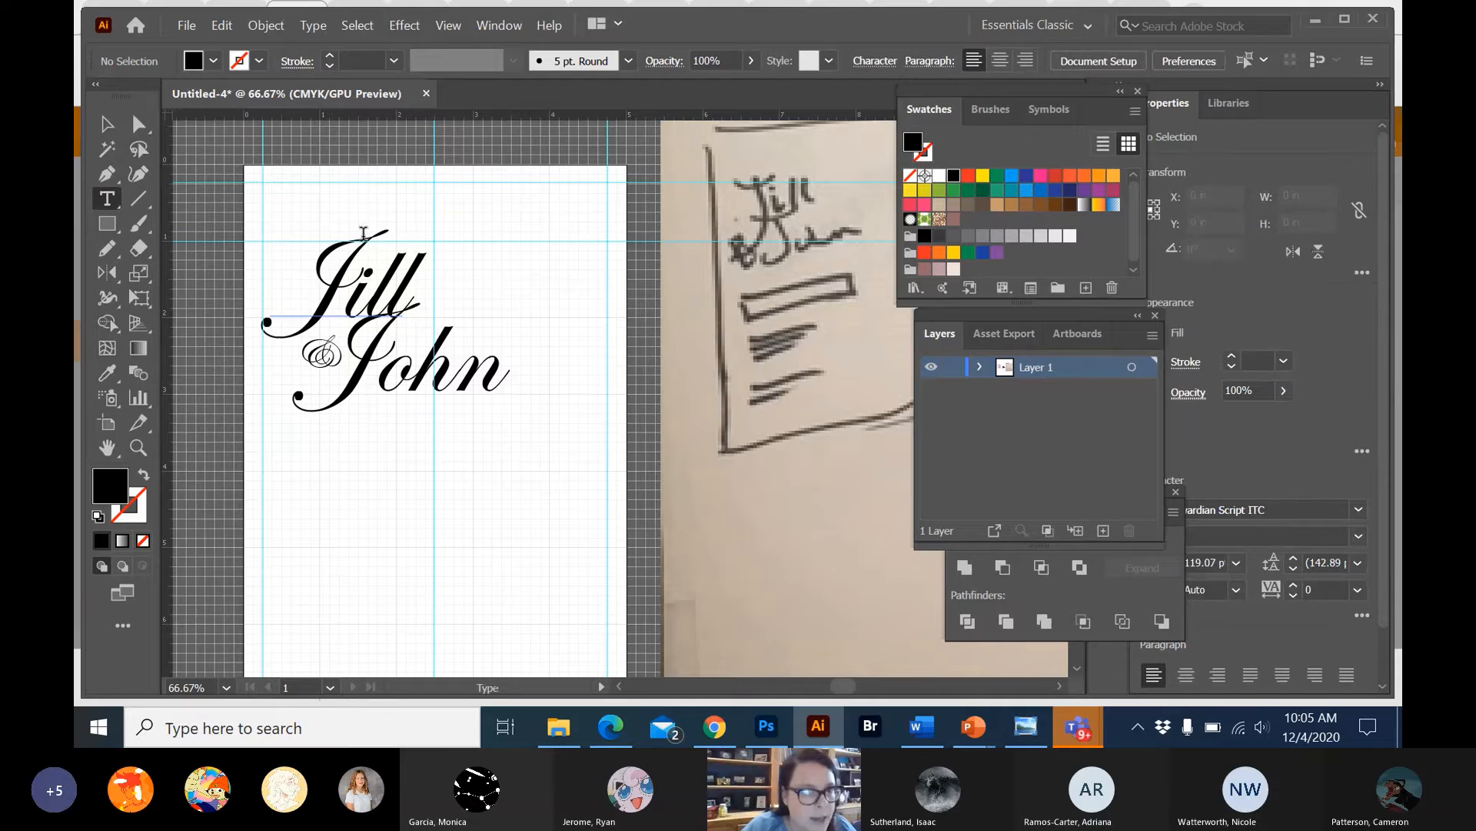
click(282, 213)
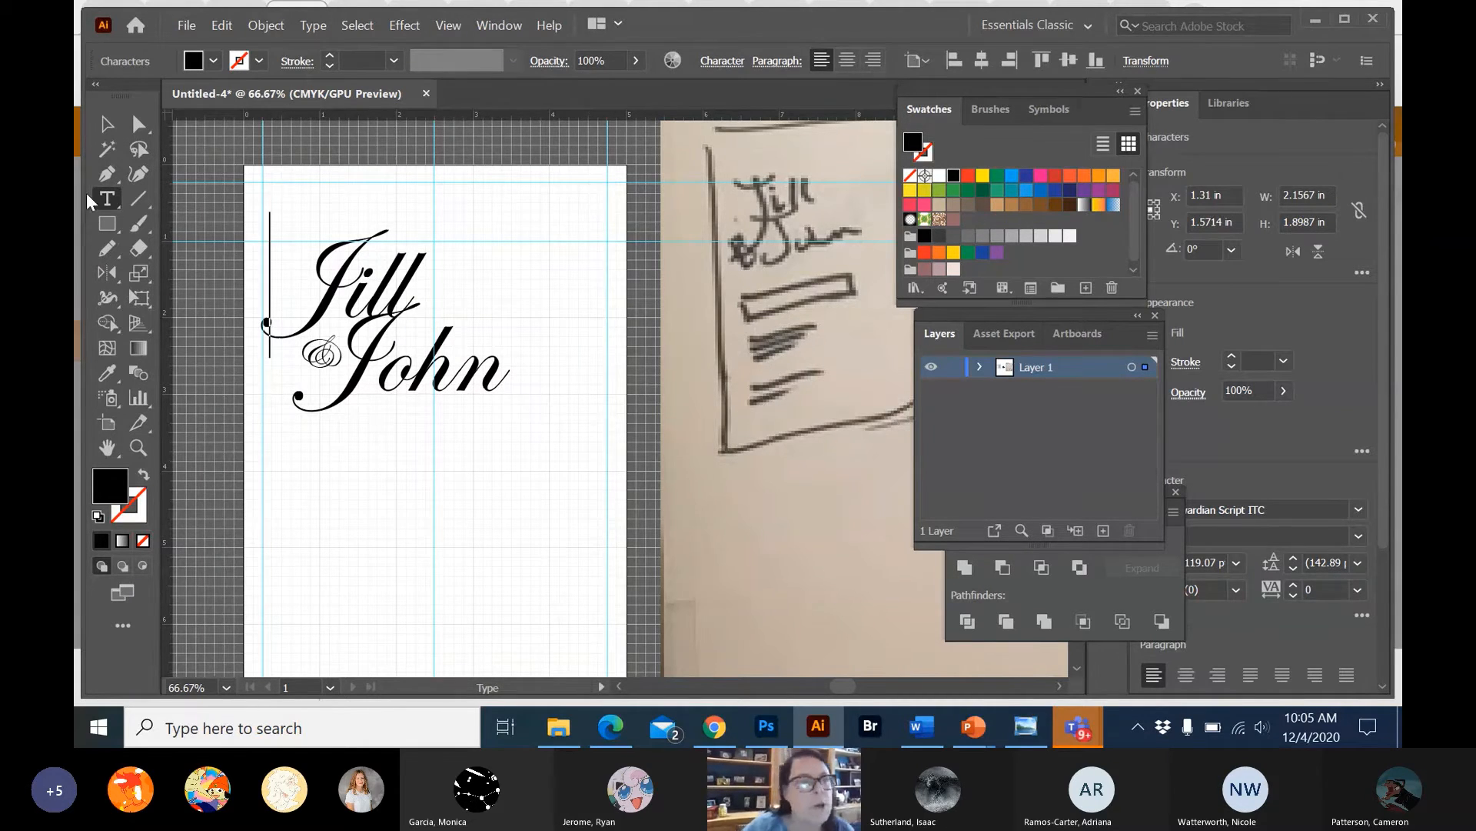
click(107, 201)
click(344, 552)
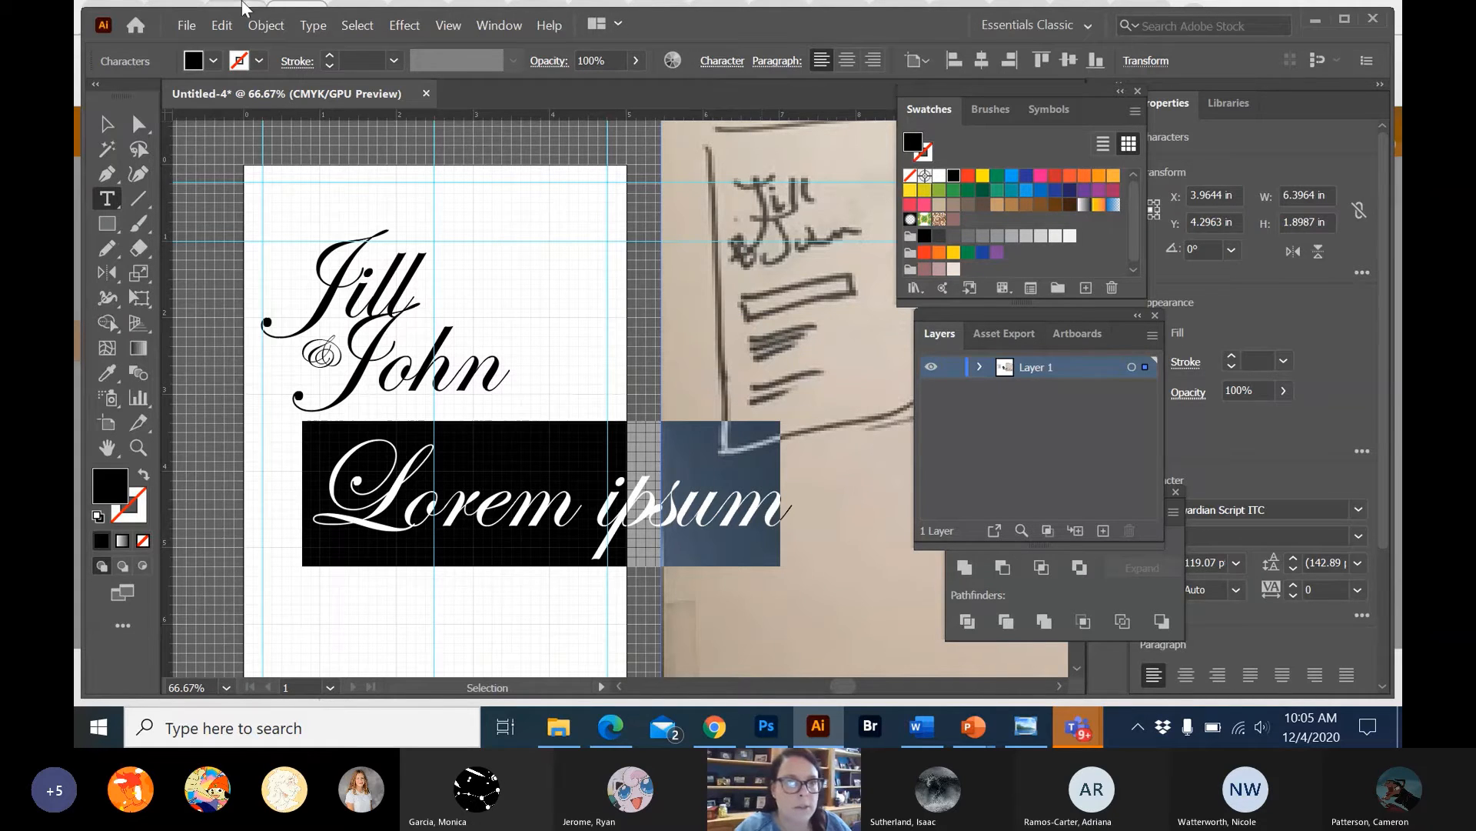
click(313, 25)
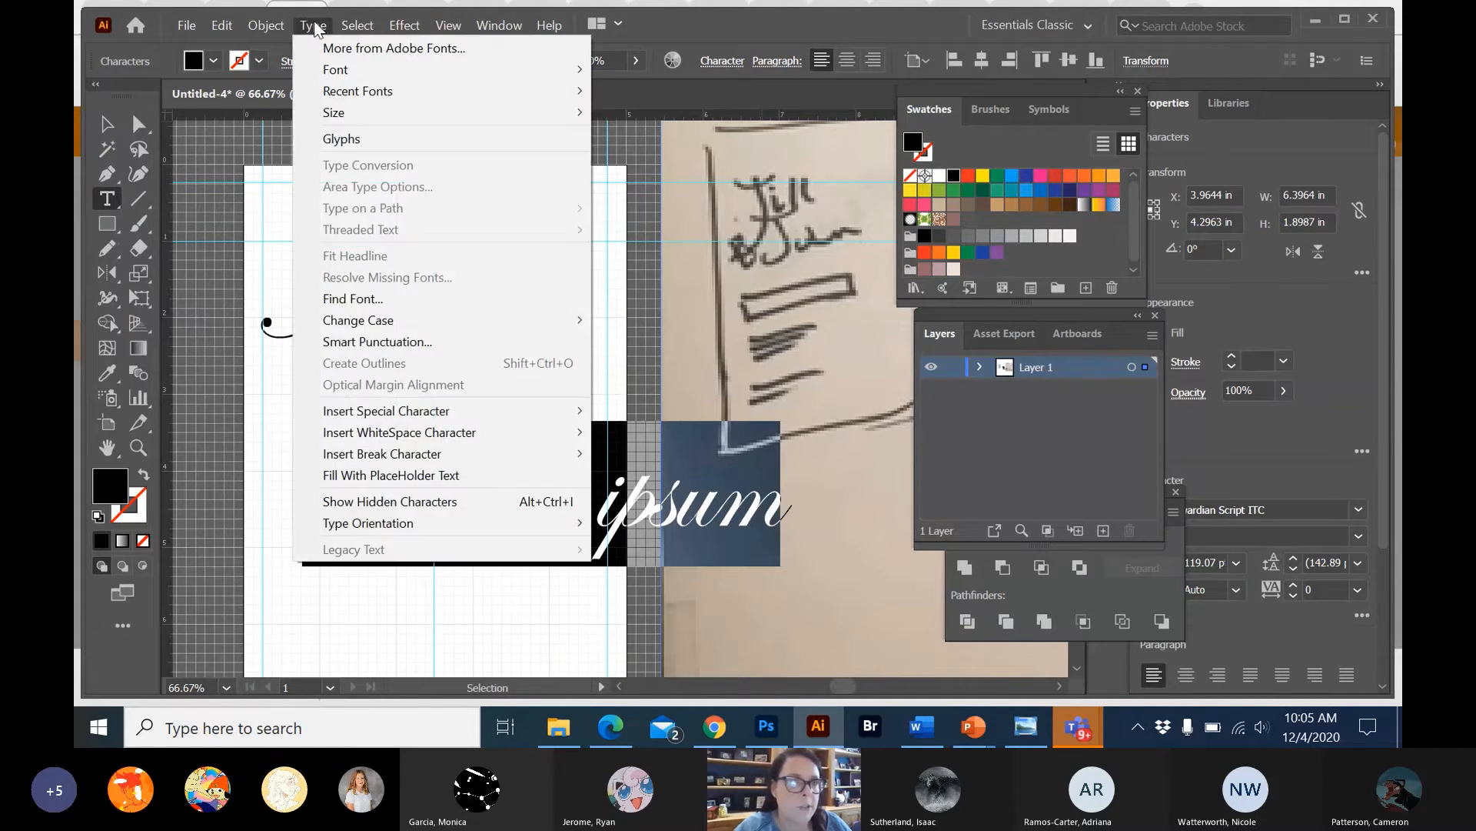
mouse_move(530, 70)
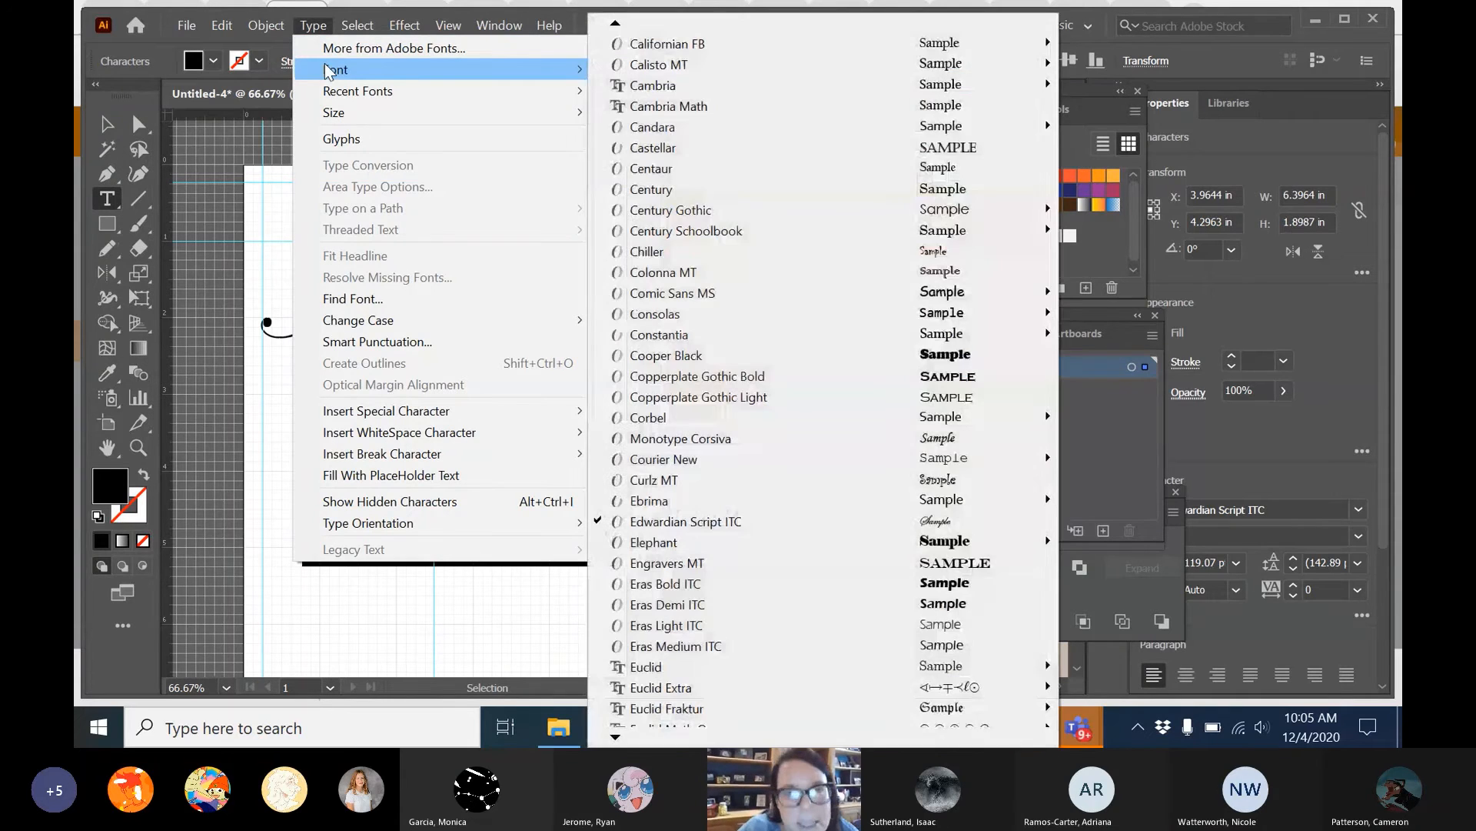
mouse_move(709, 127)
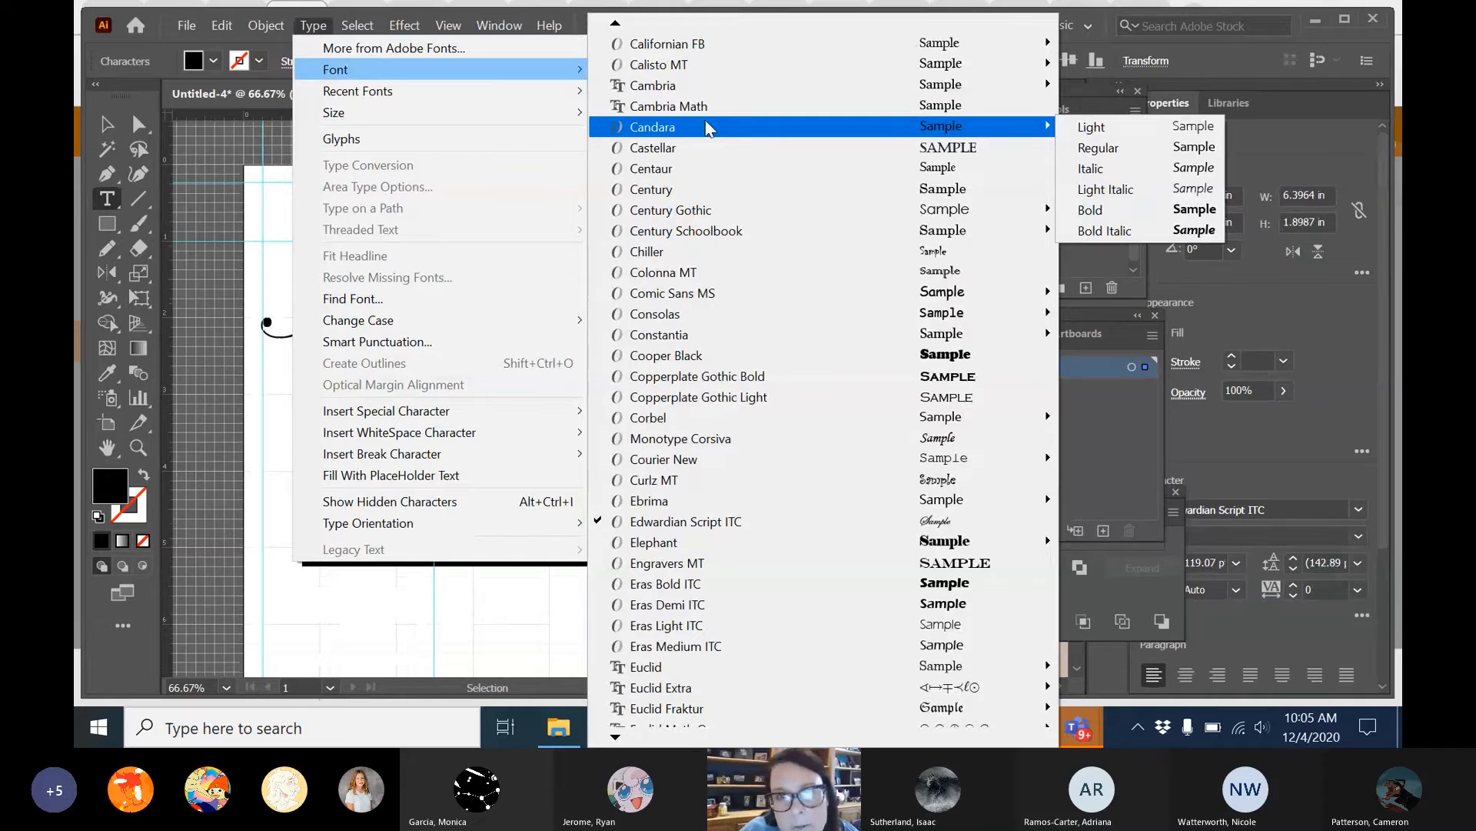
click(698, 117)
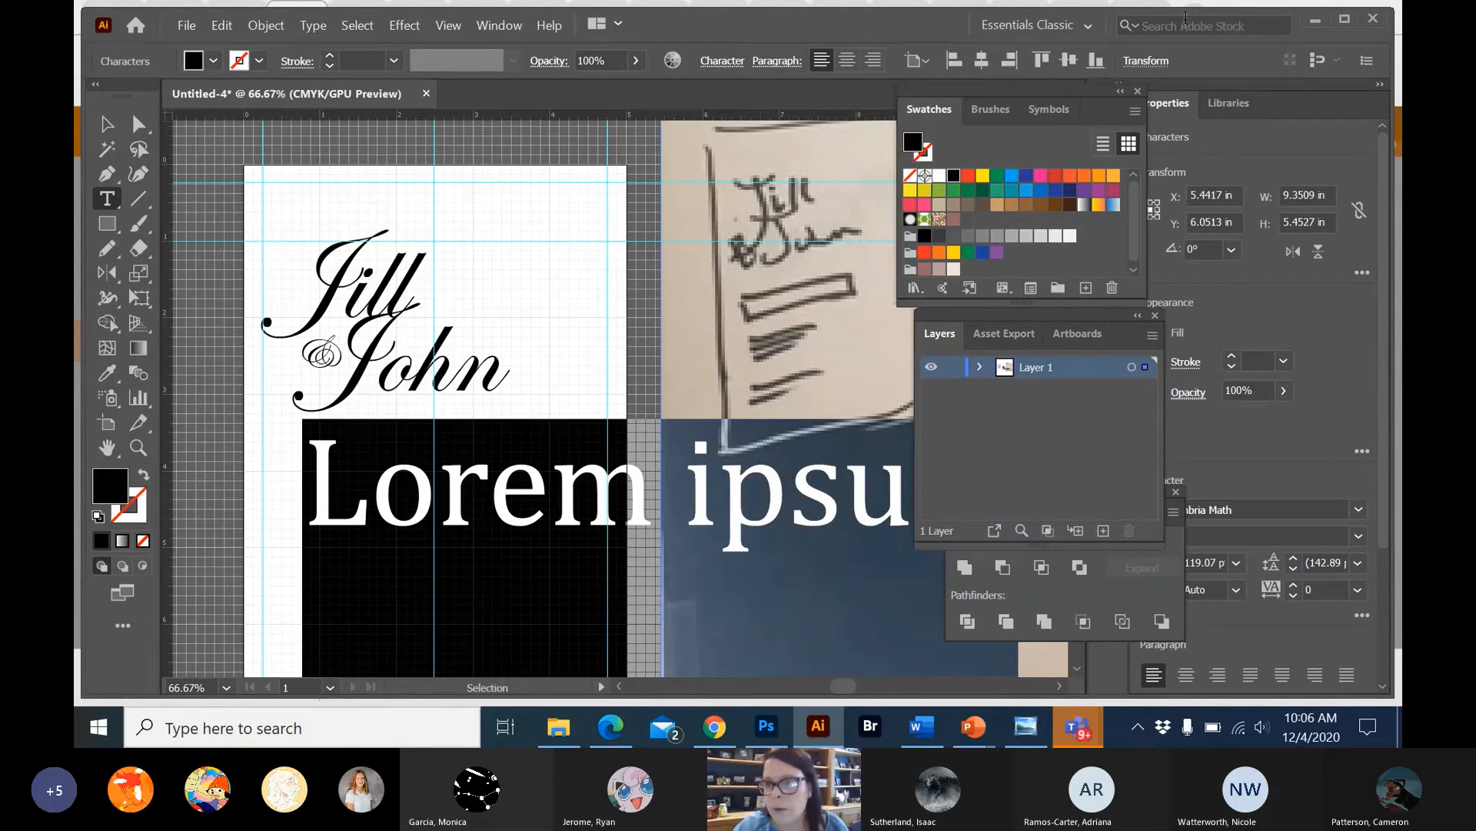
Switch to the Typography workspace and show the Character settings.
click(1012, 25)
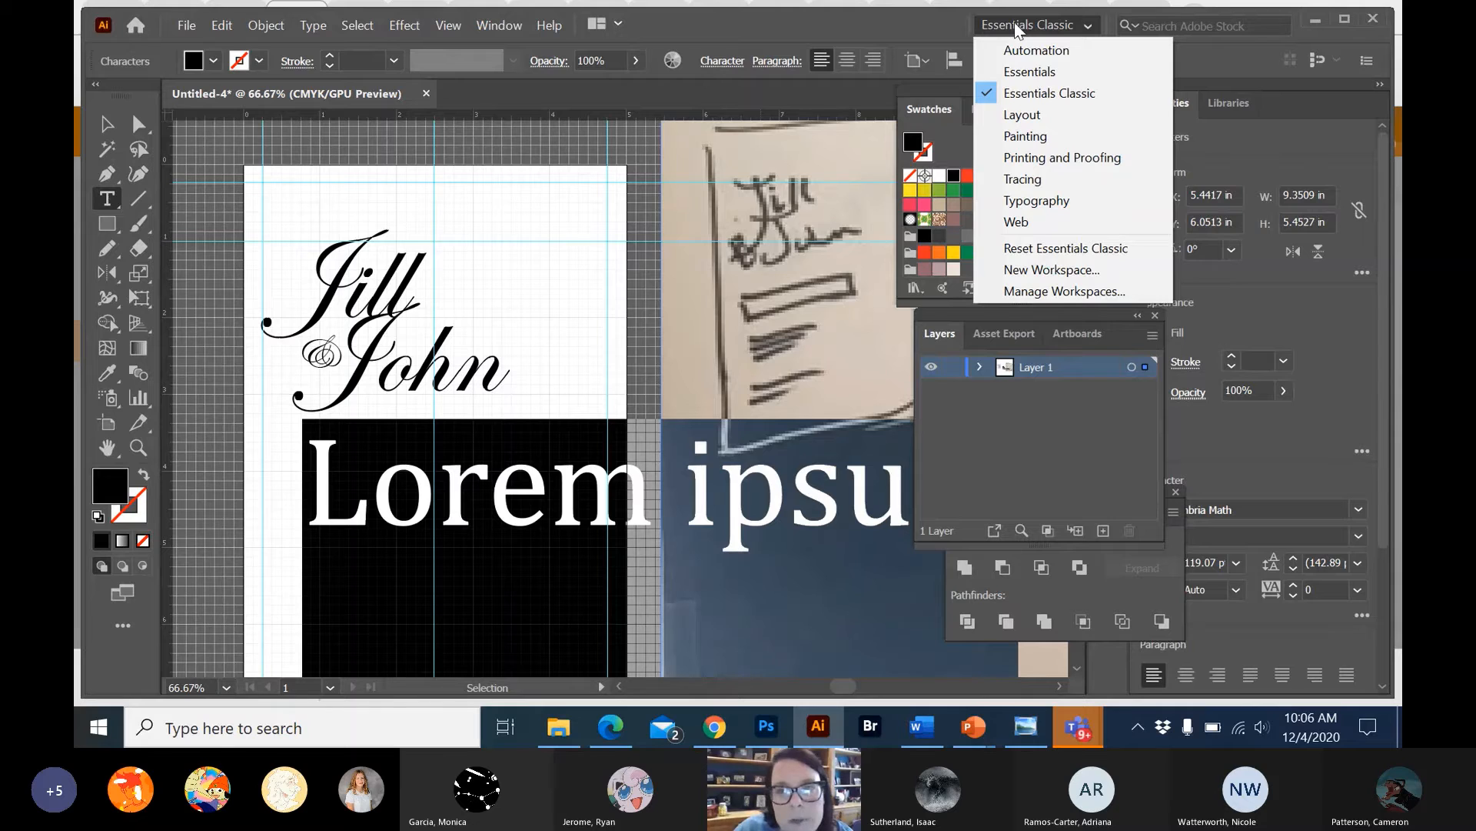
click(1025, 198)
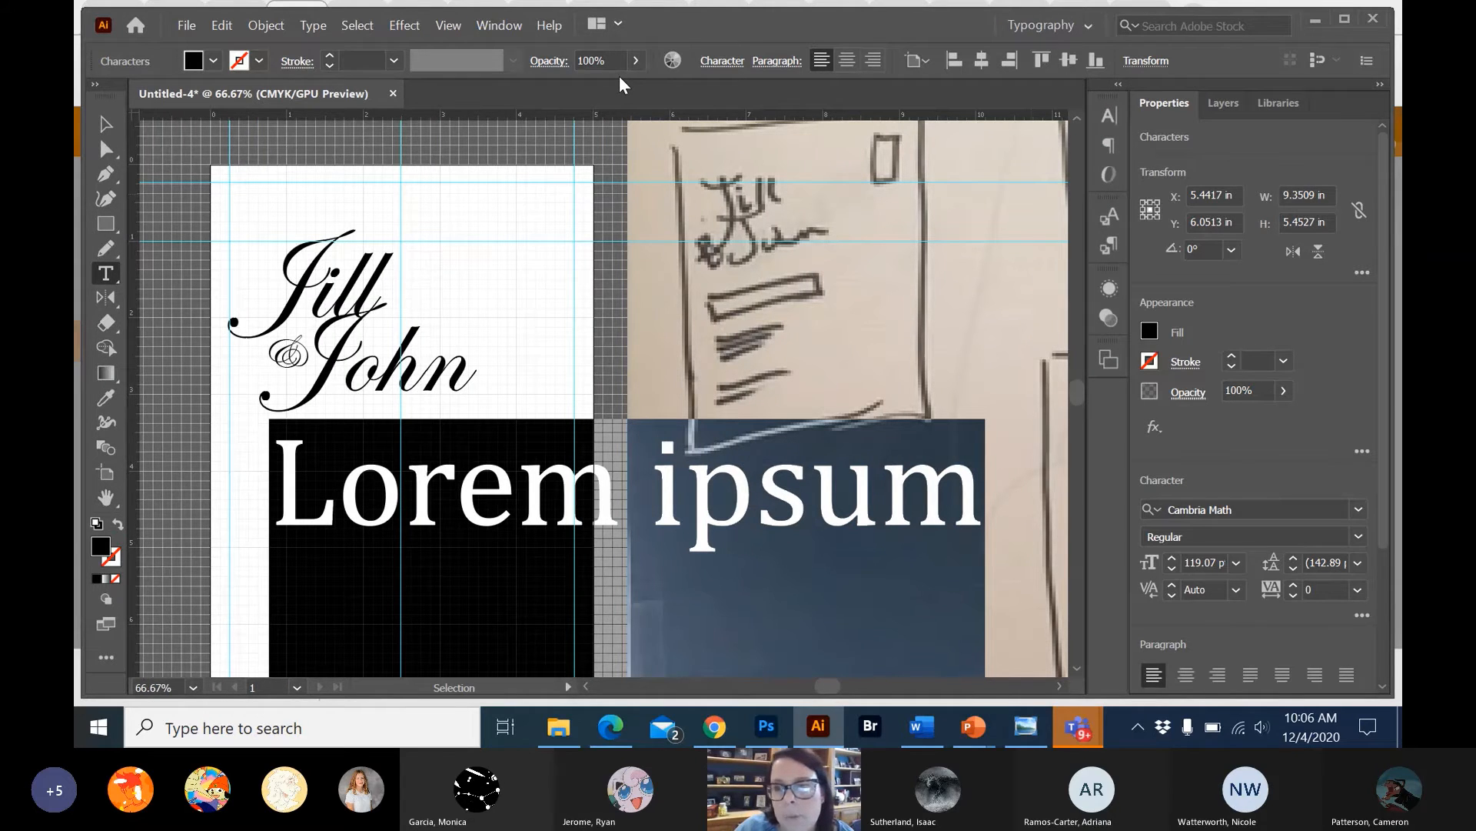
click(1108, 117)
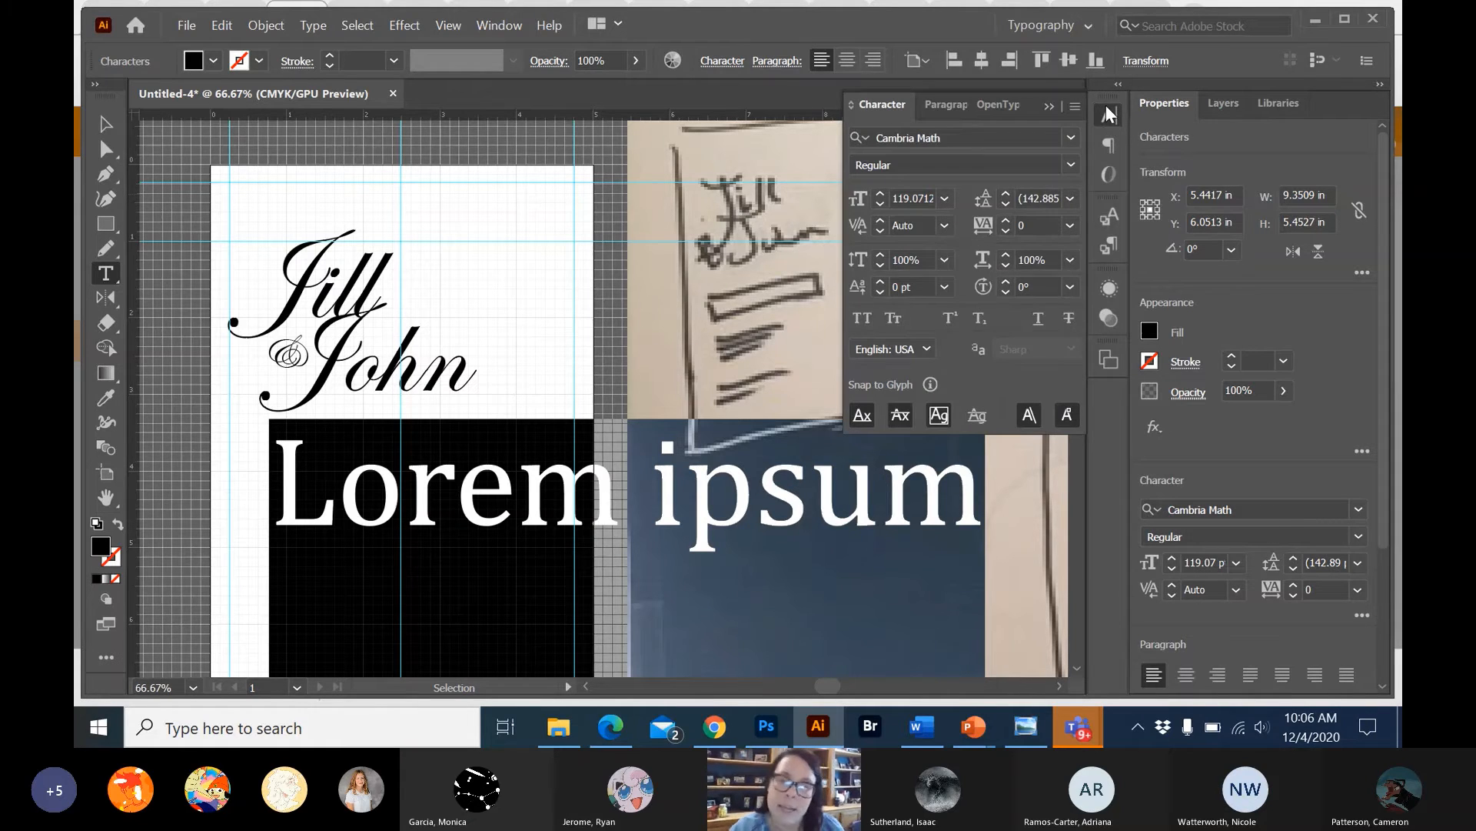
click(500, 25)
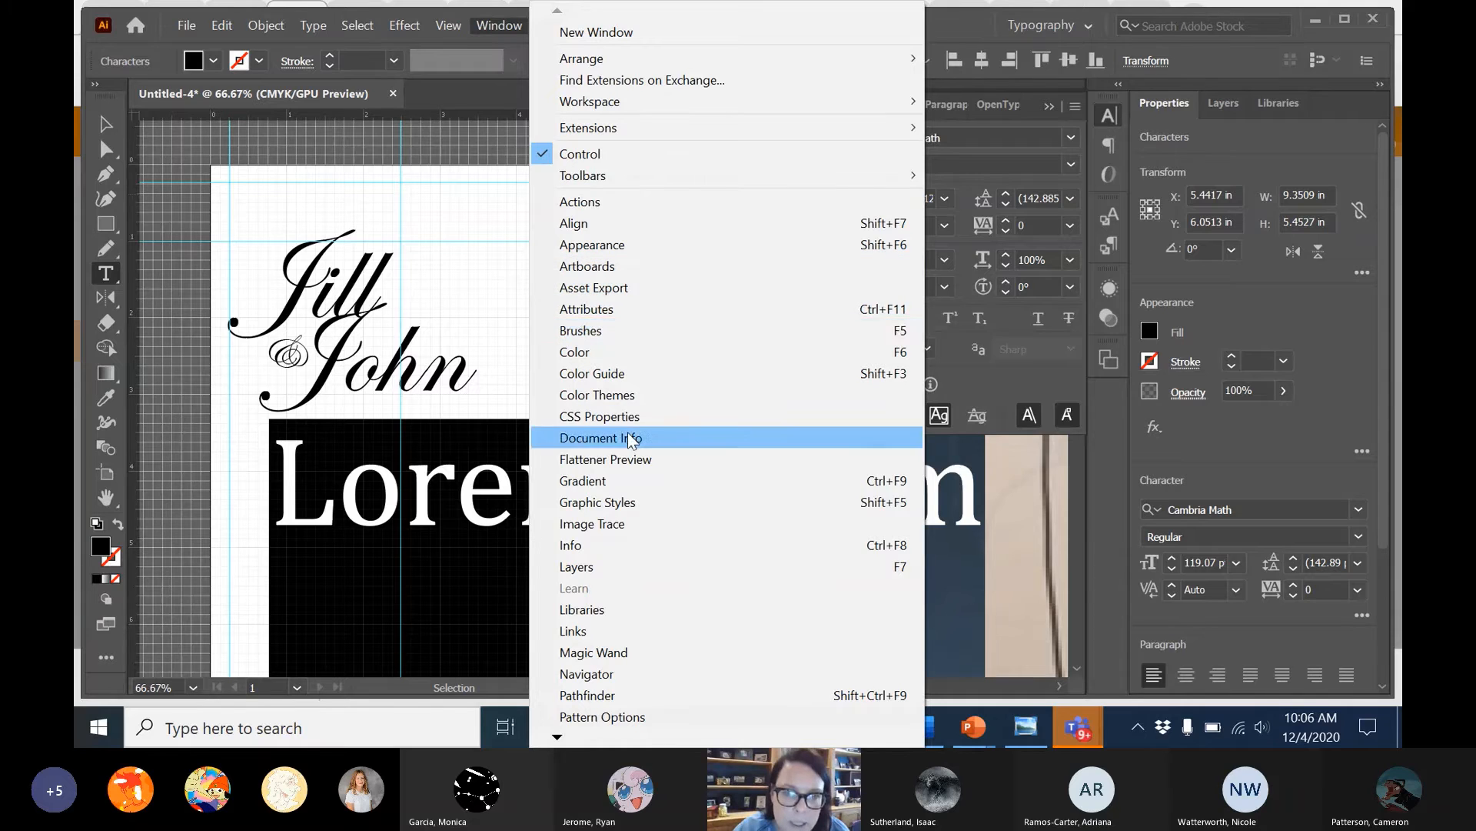
click(974, 30)
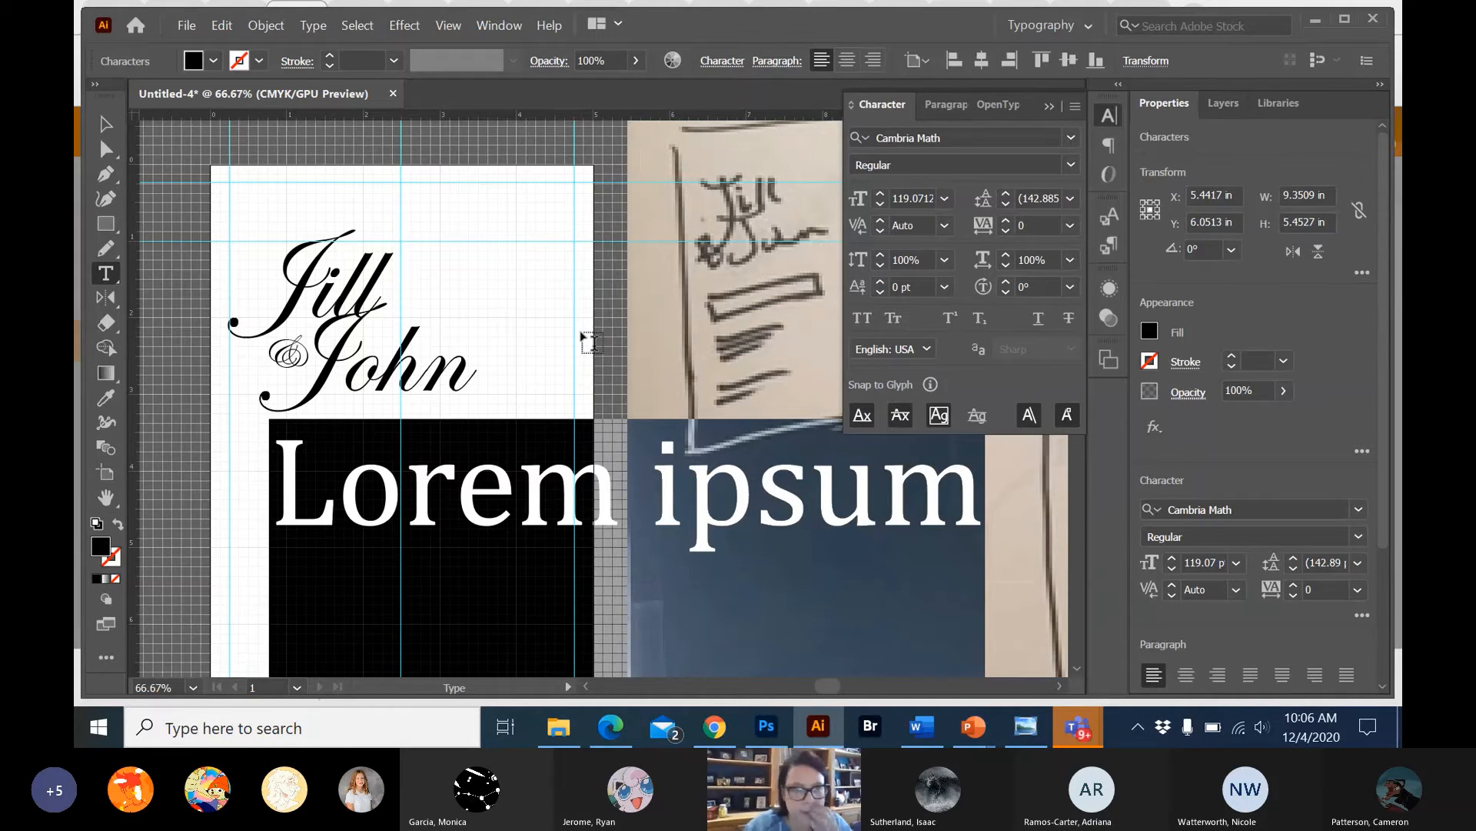
Set the placeholder text's font size to 12 pt.
click(932, 197)
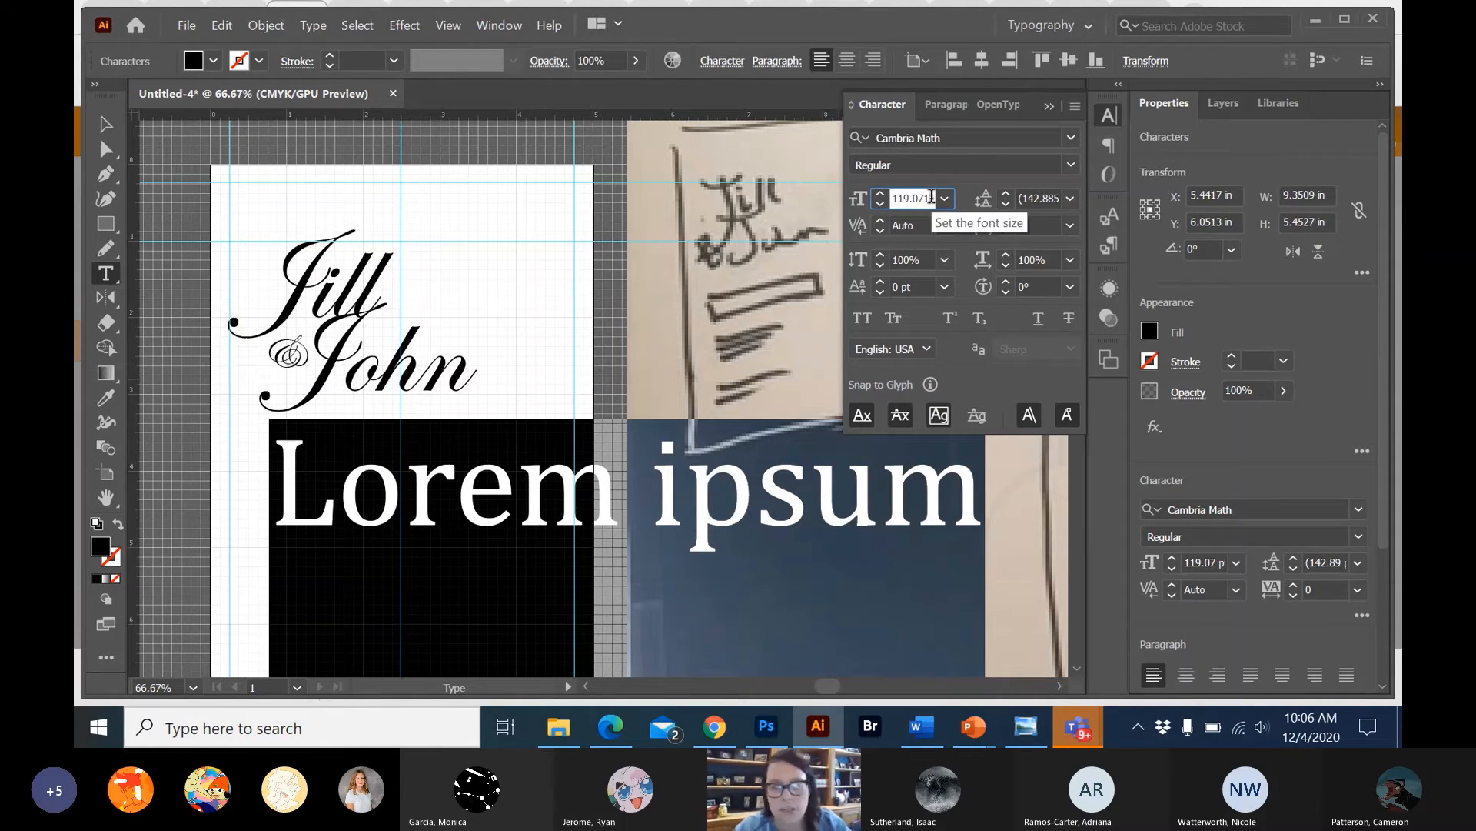
double_click(931, 197)
text(12)
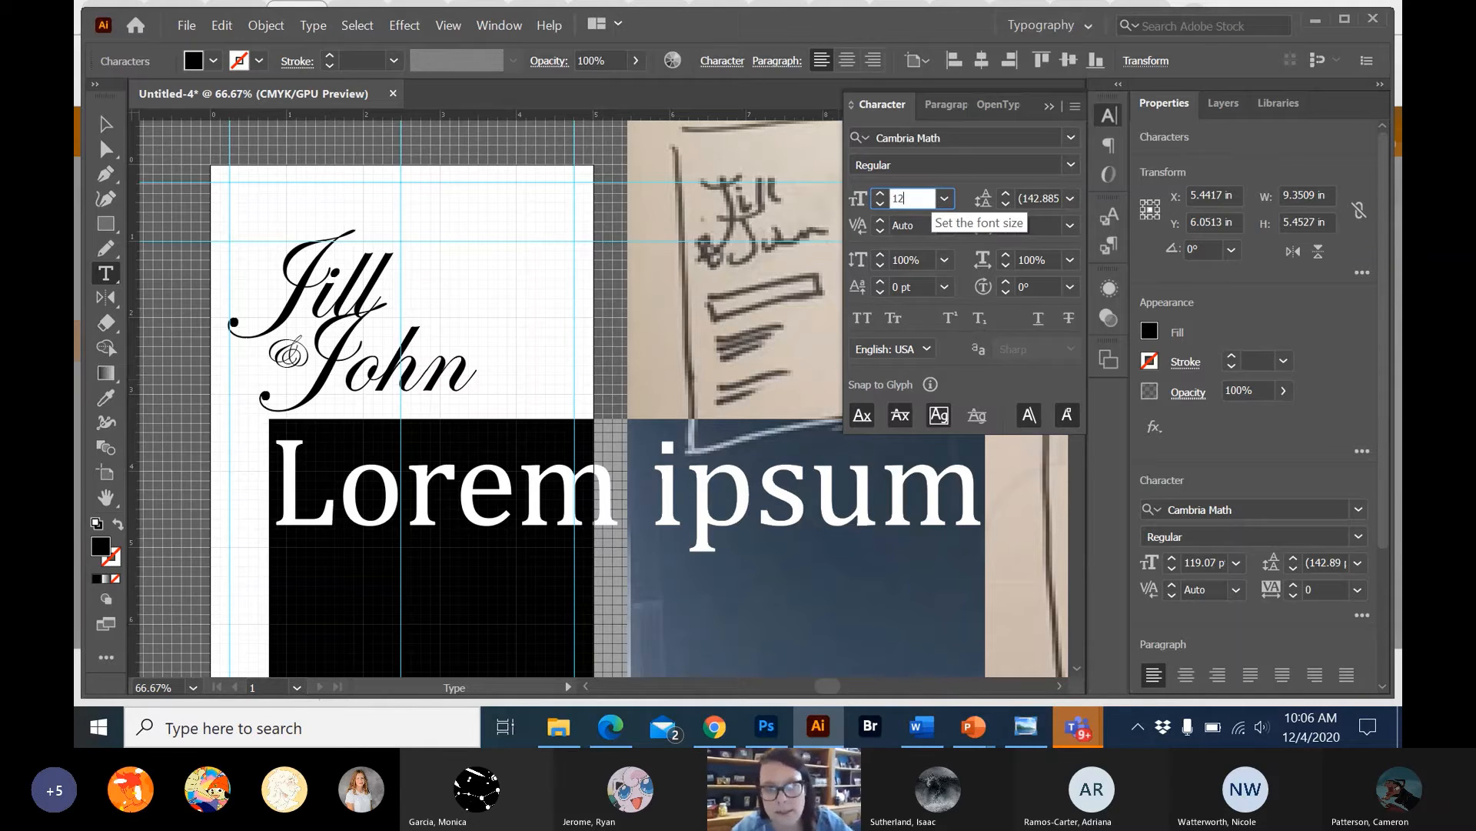
key(Return)
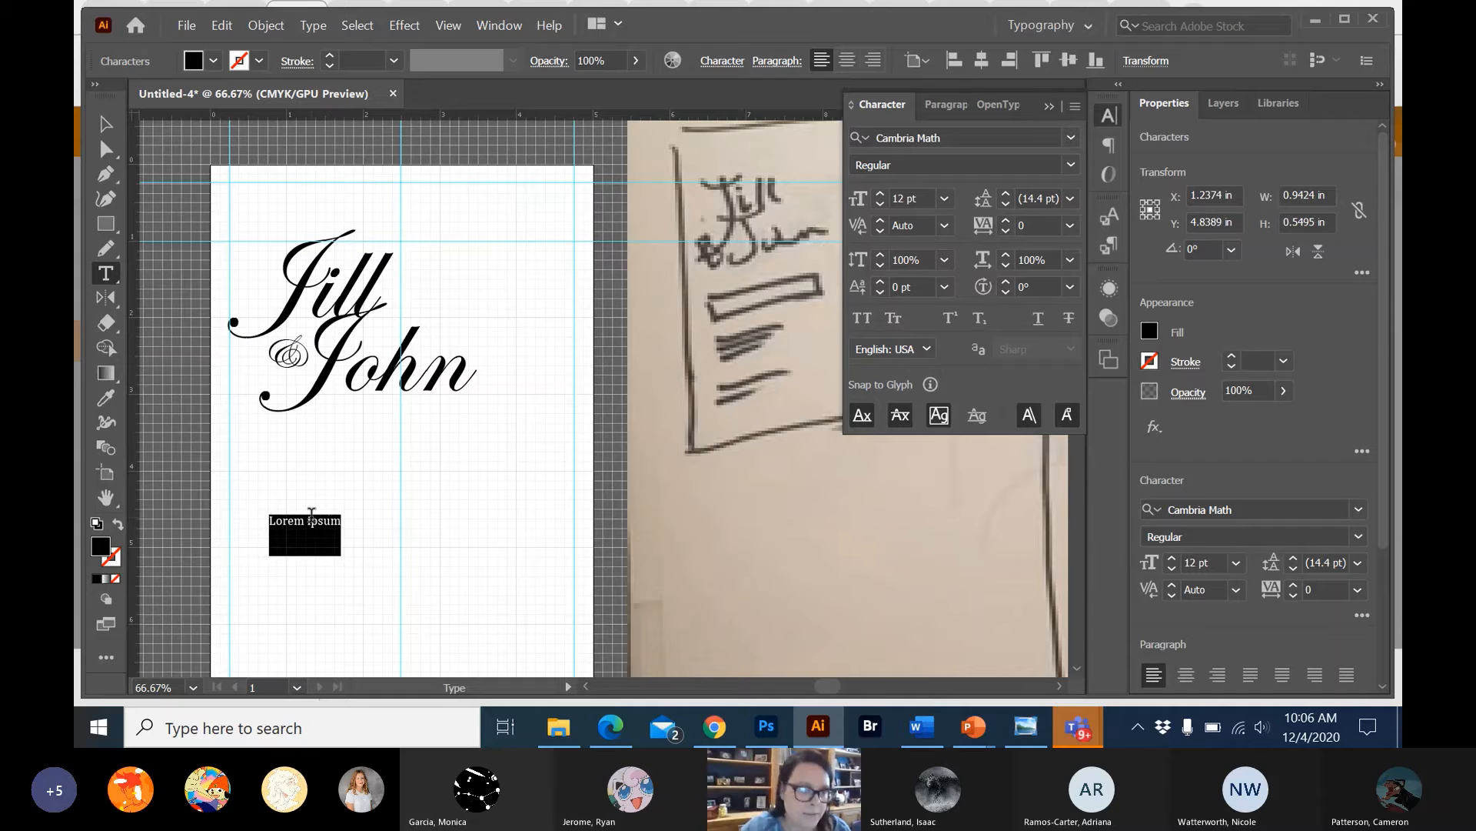
Replace the placeholder text with "January 15, 2021" and move it up to the left margin guide beneath the names.
click(306, 524)
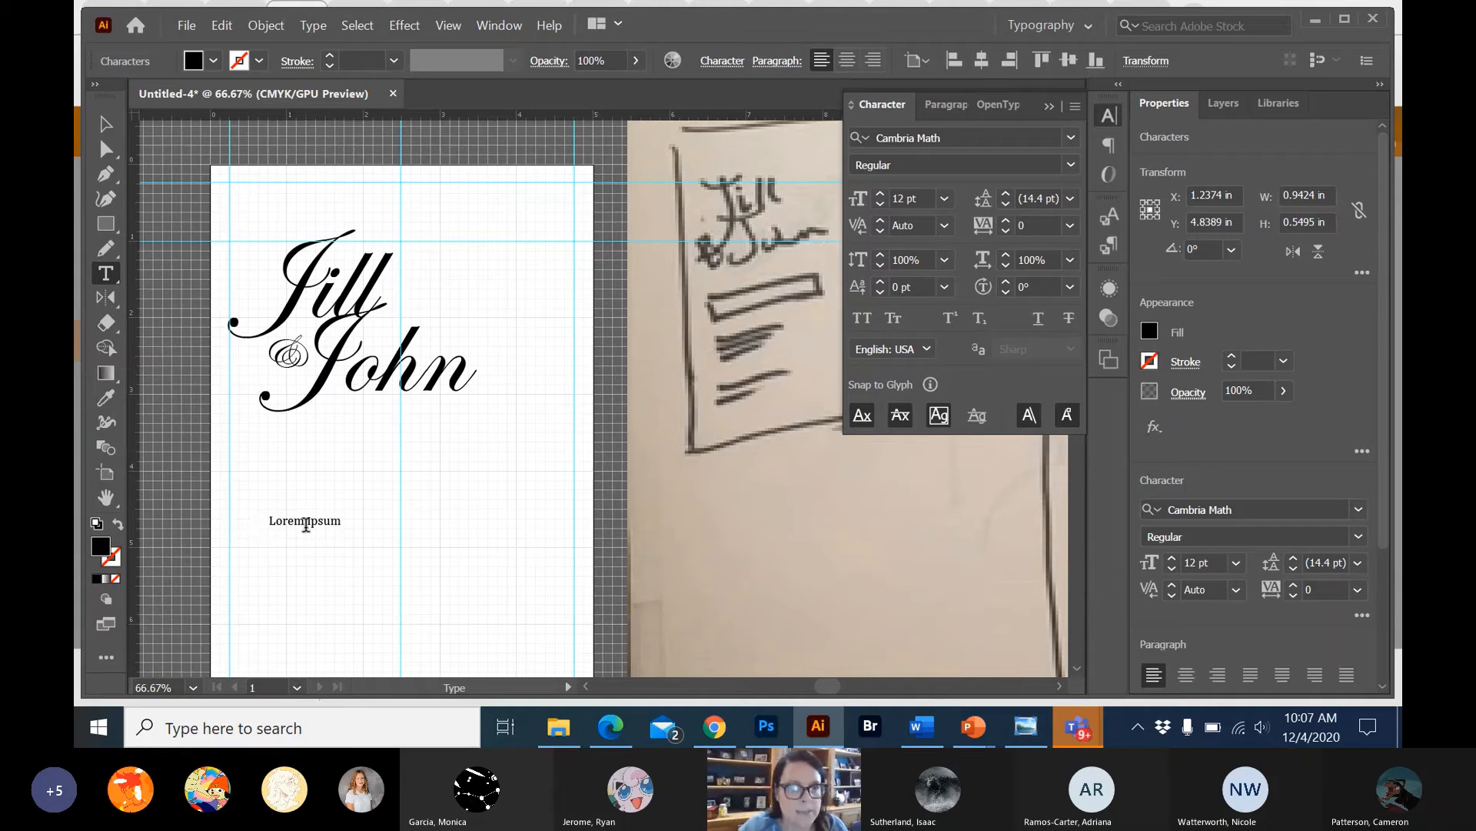
triple_click(306, 524)
text(Jan)
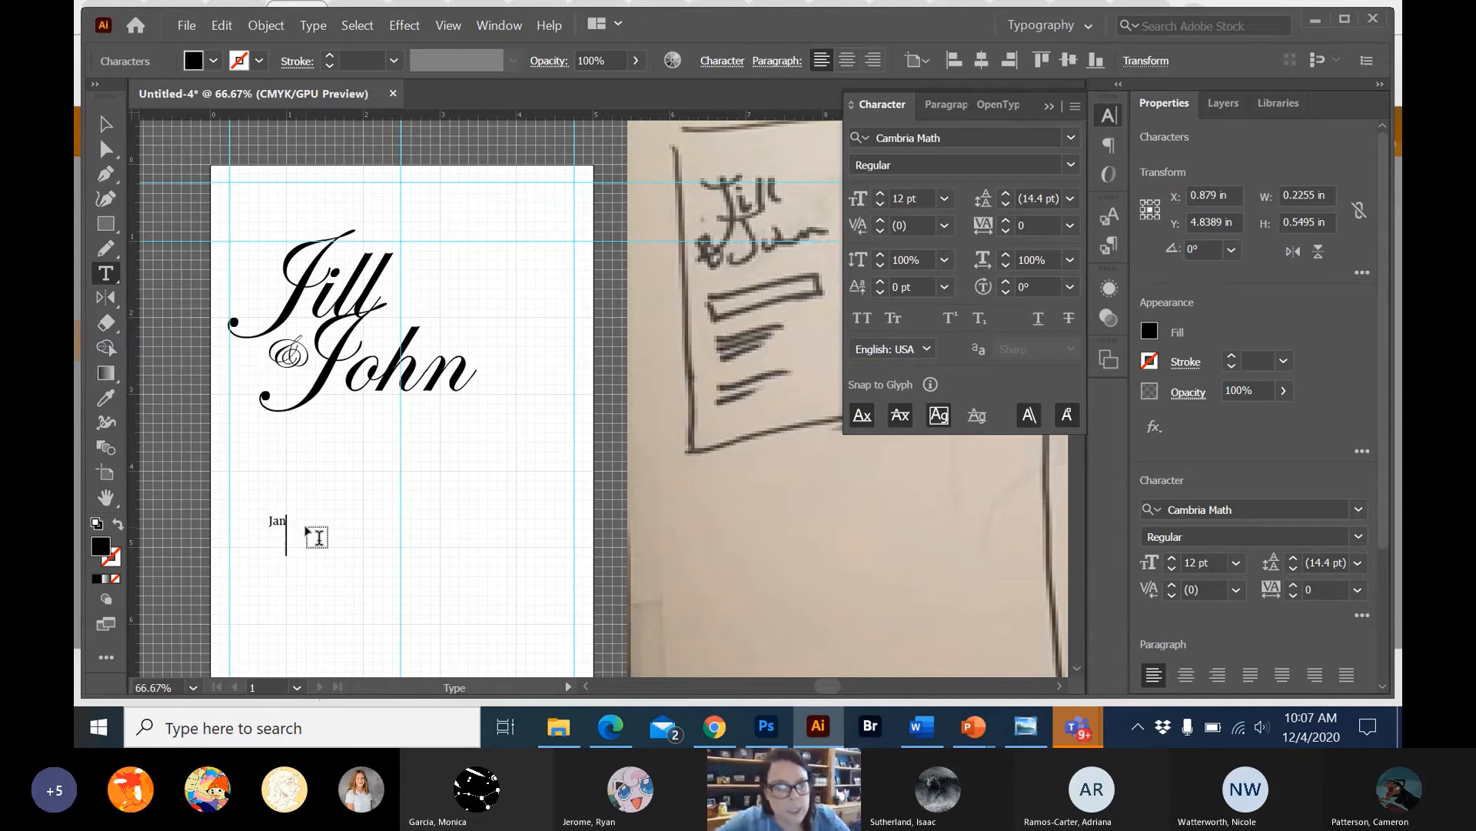
text(uary)
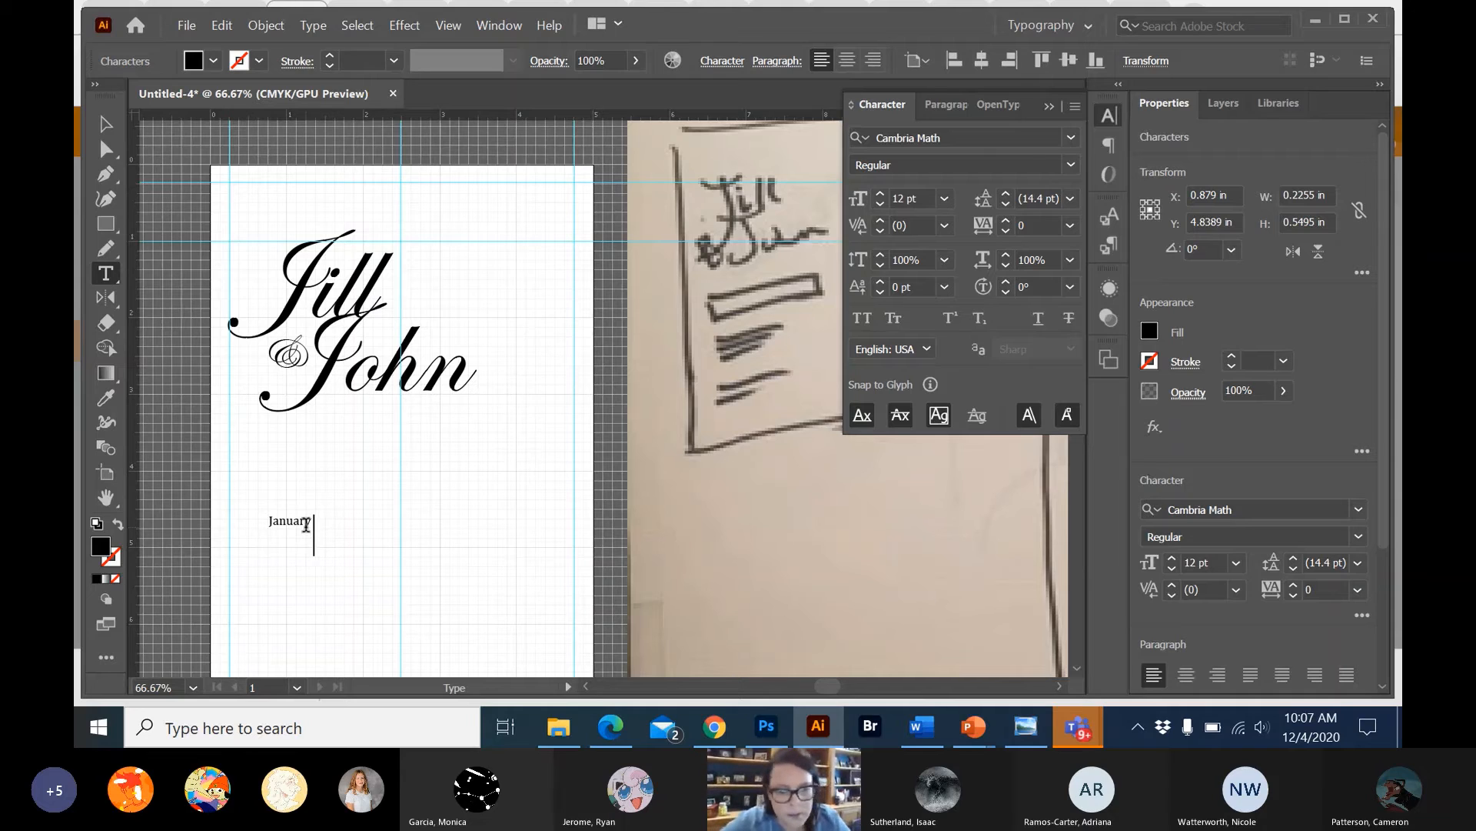
text( 15, 2)
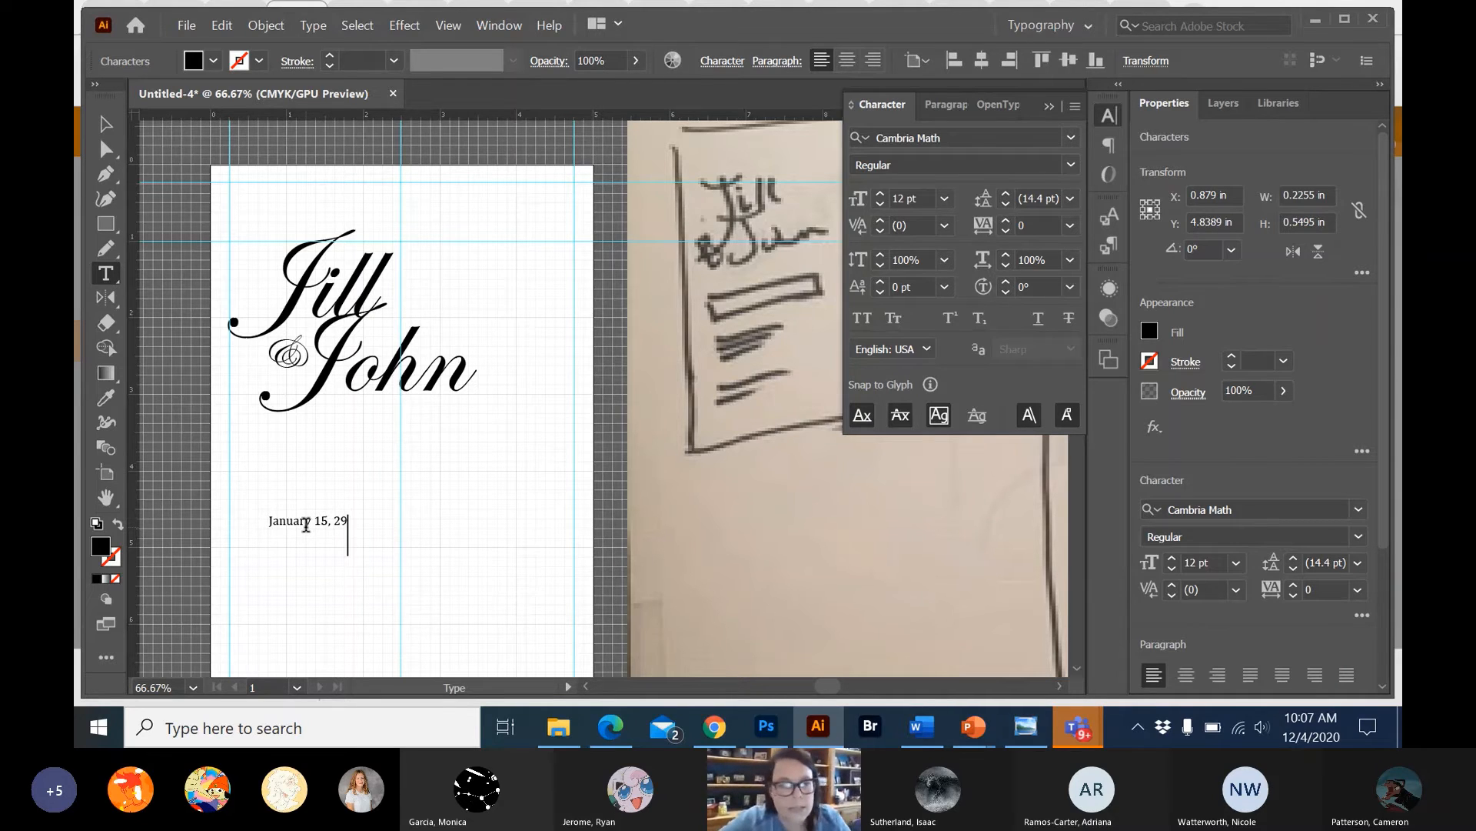
text(021)
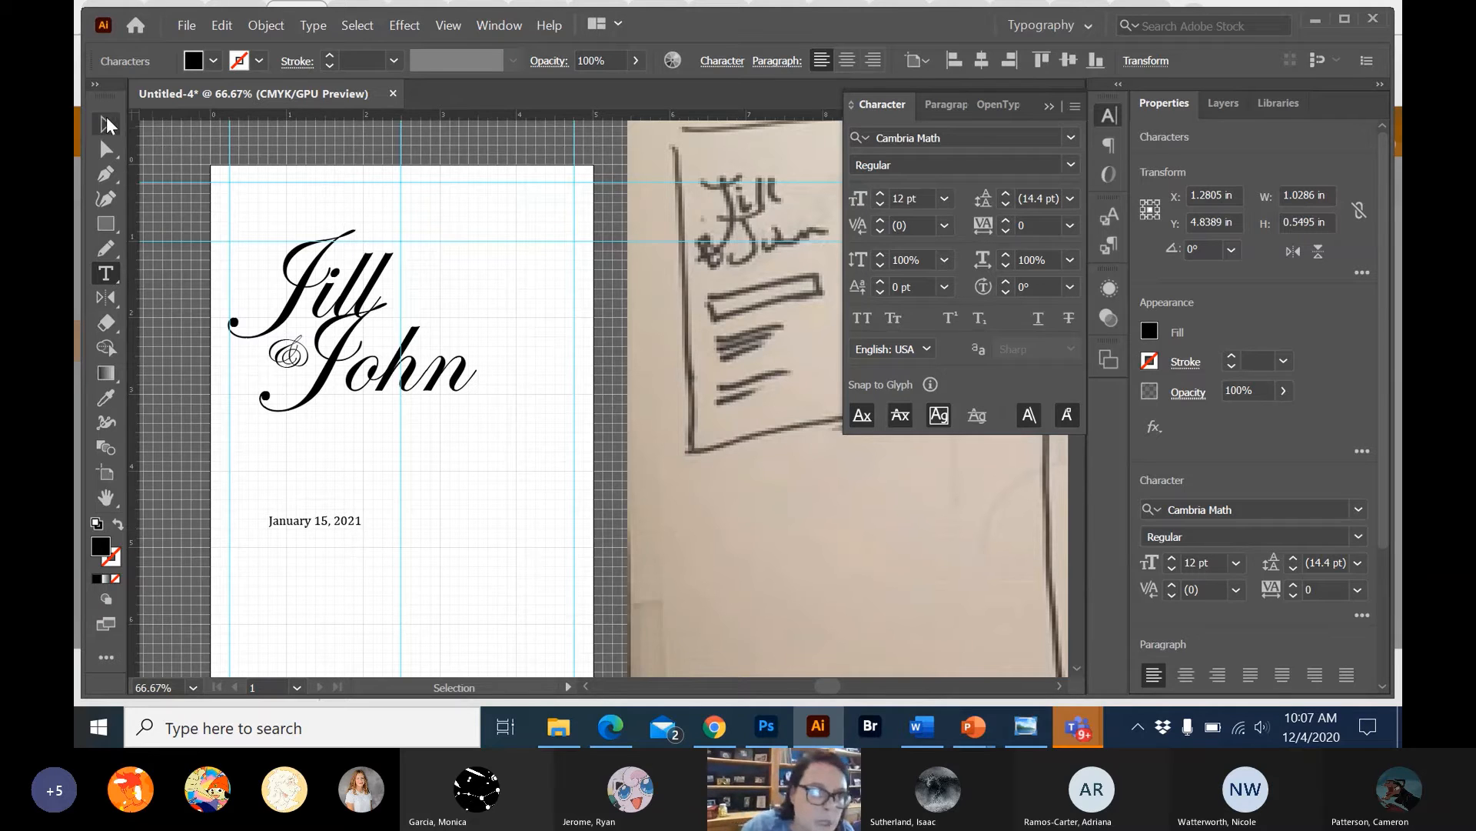
key(Escape)
drag(330, 519, 262, 465)
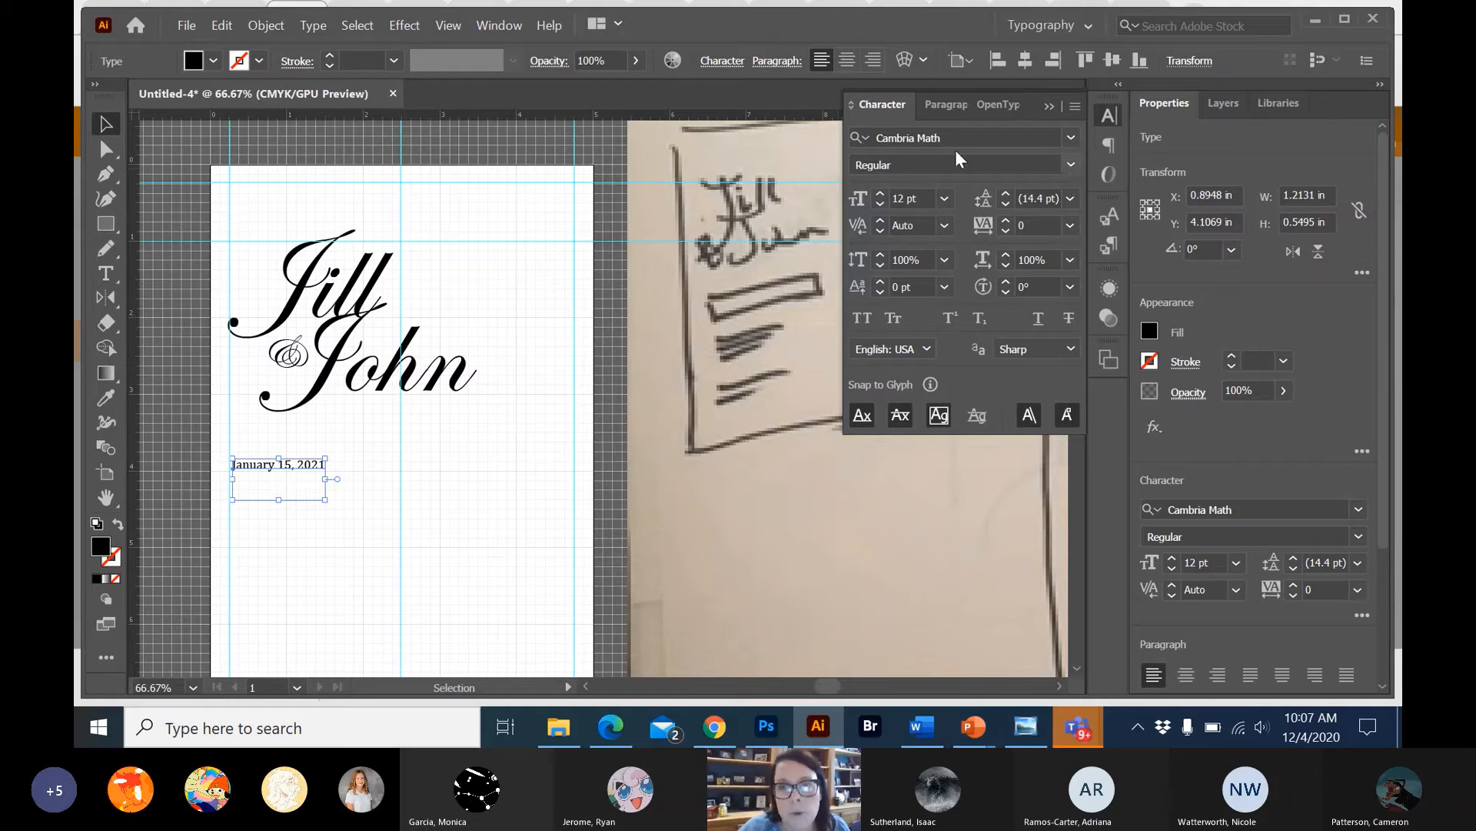
Check which font styles Cambria Math offers for the date text.
click(1070, 166)
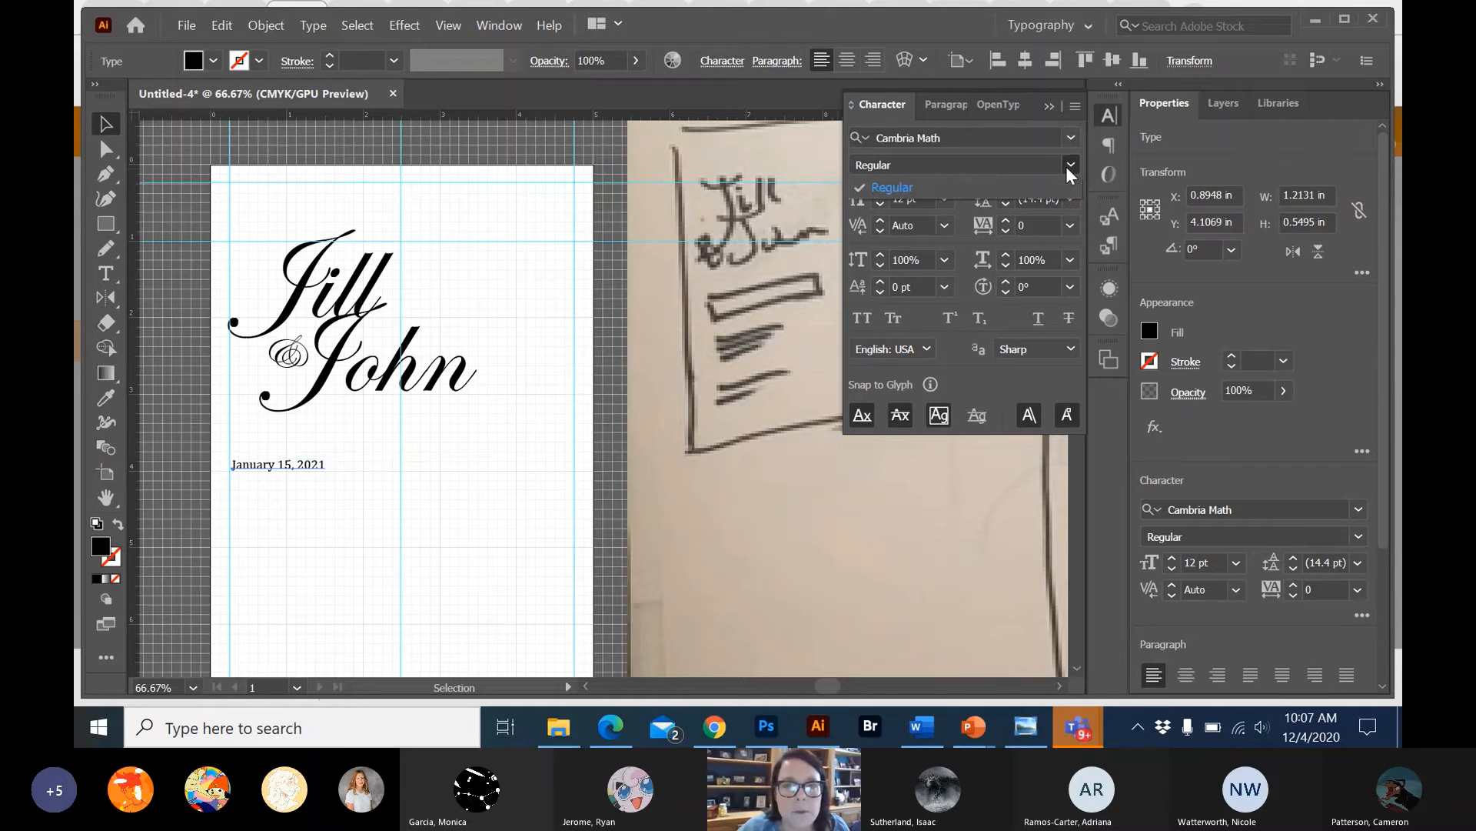
click(1068, 170)
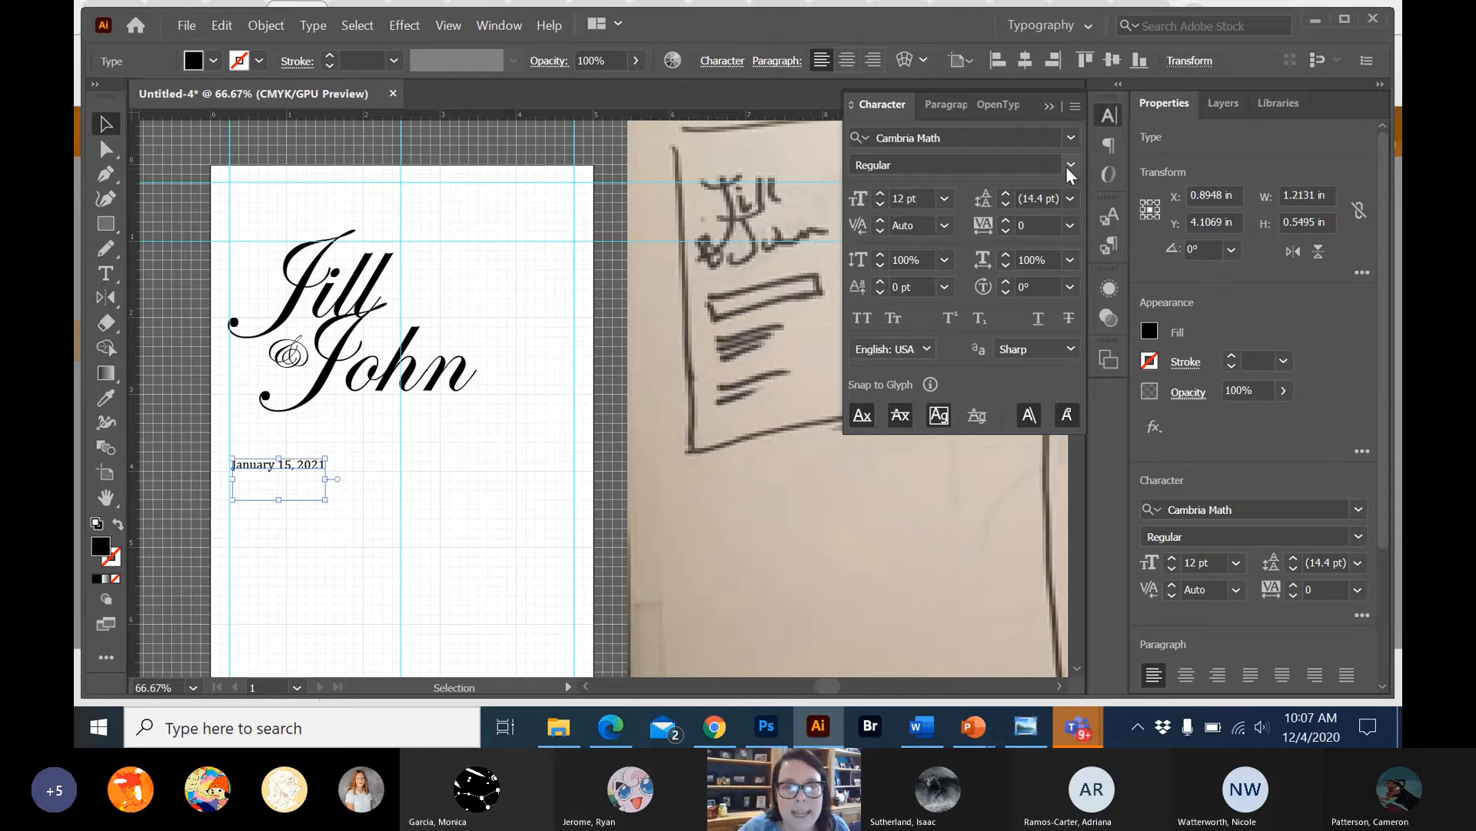
click(1069, 169)
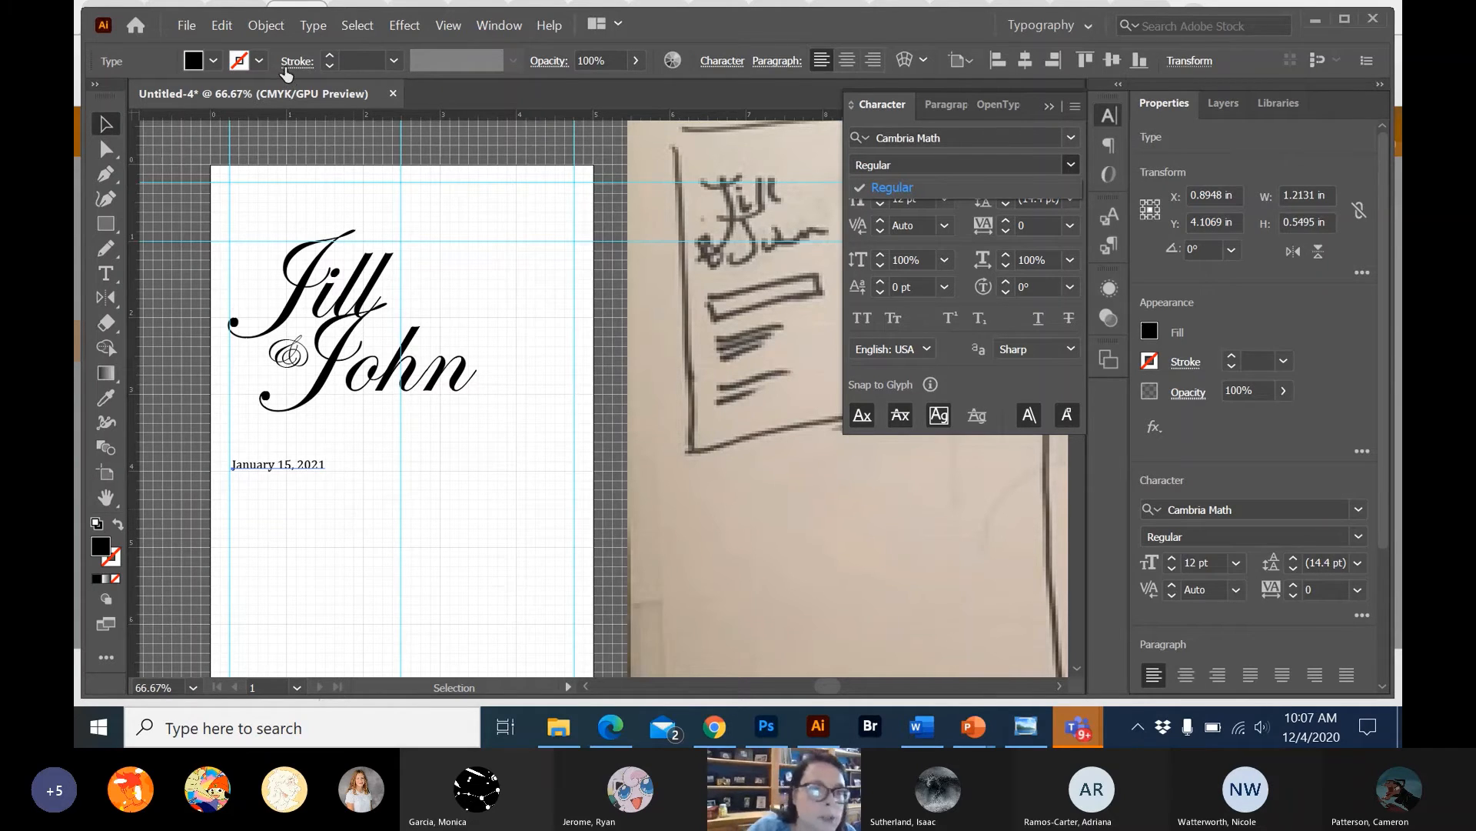
Thicken the date text with a black 0.25 pt stroke and deselect it.
click(261, 60)
click(261, 60)
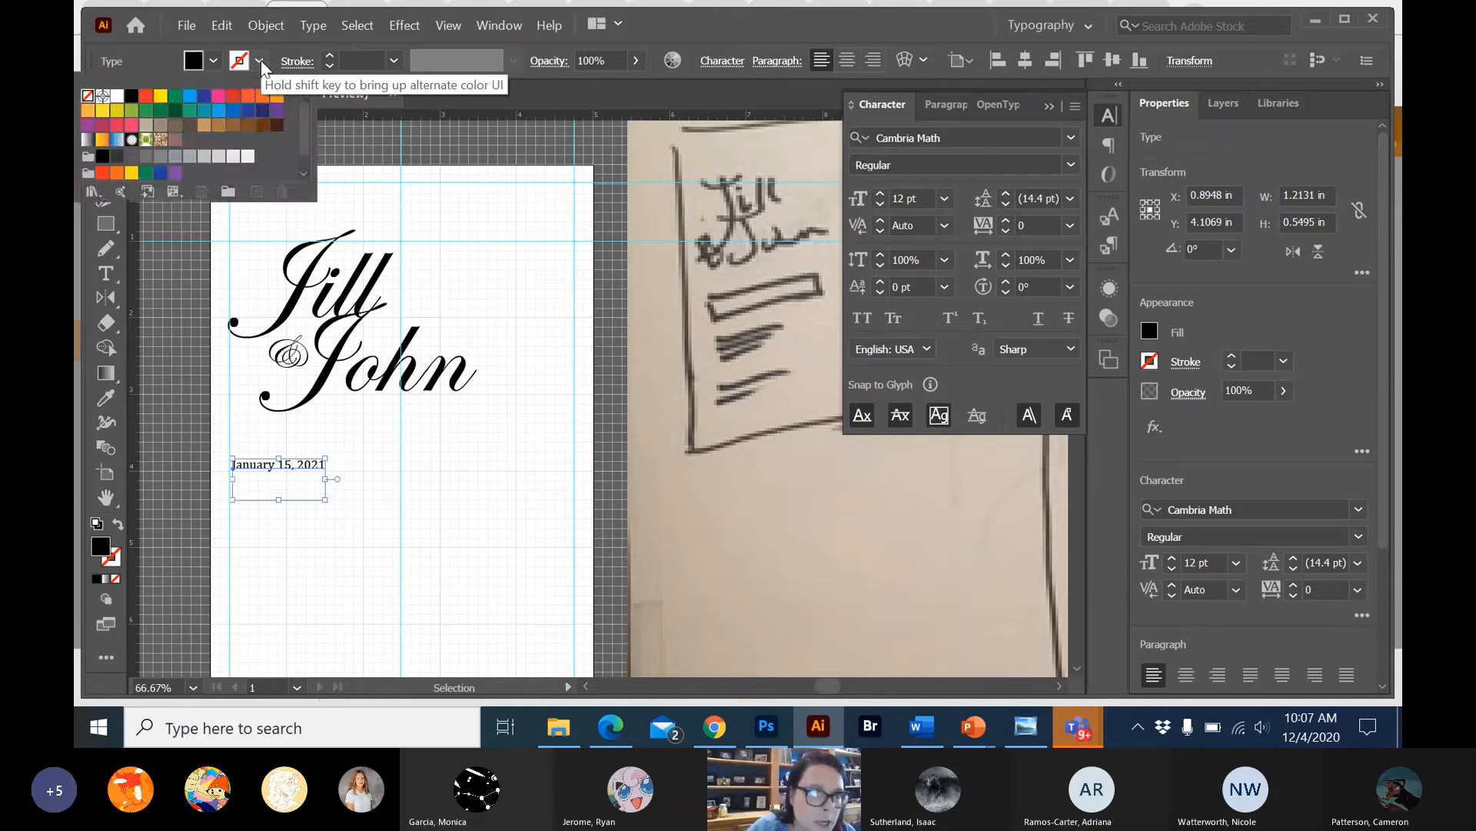
click(130, 97)
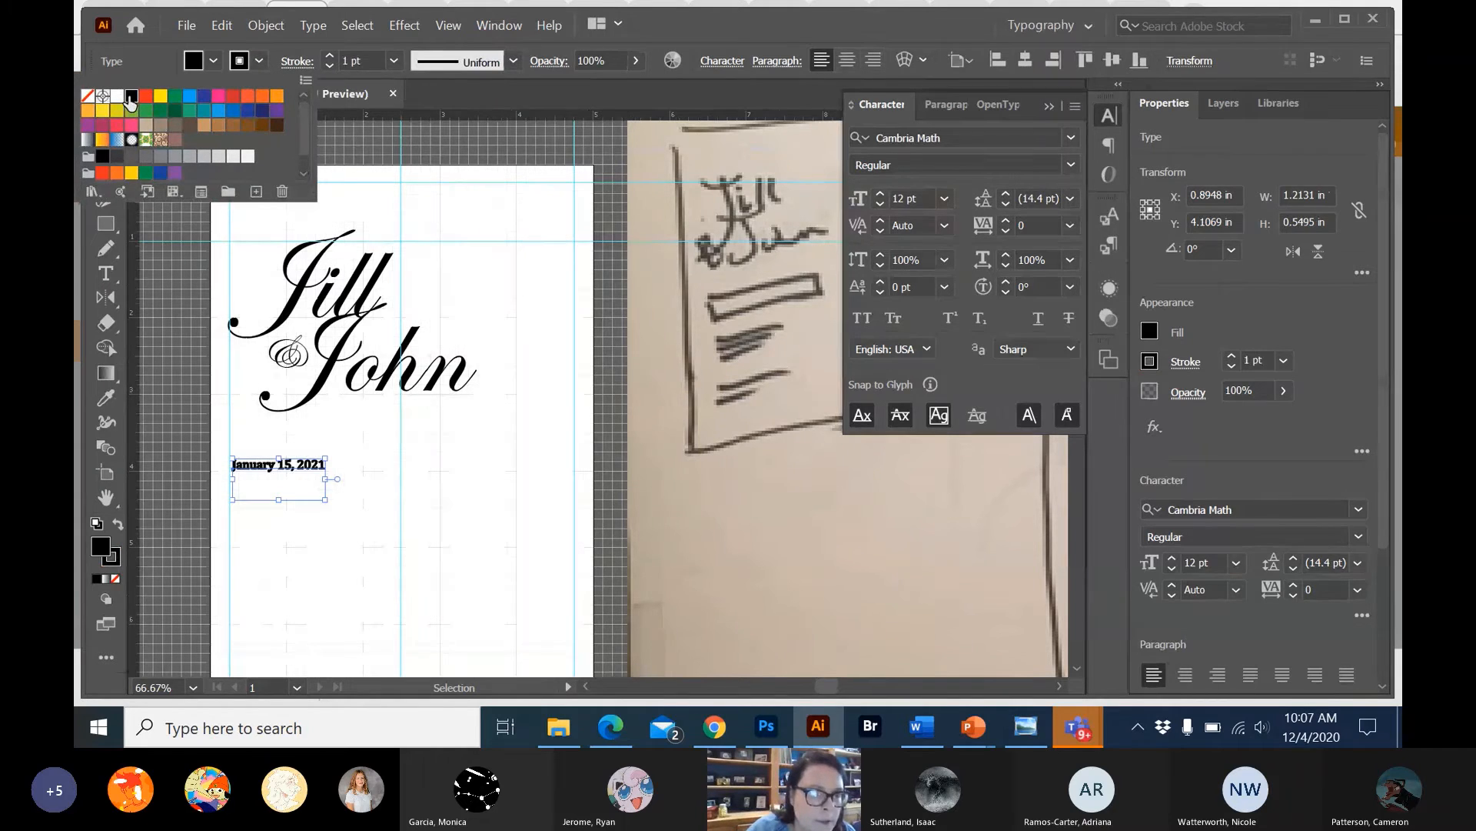
click(329, 69)
click(329, 69)
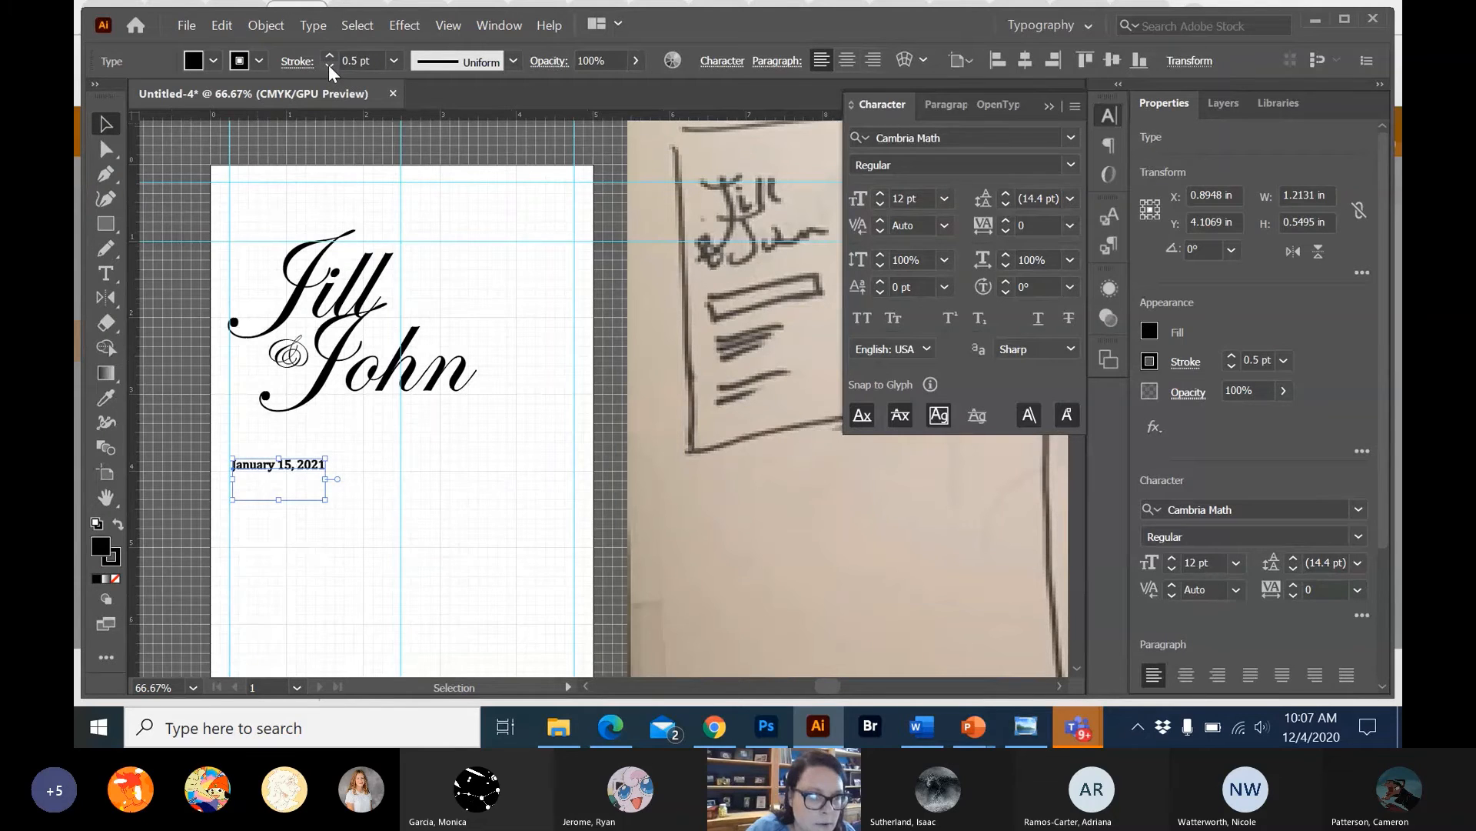
click(329, 64)
click(323, 122)
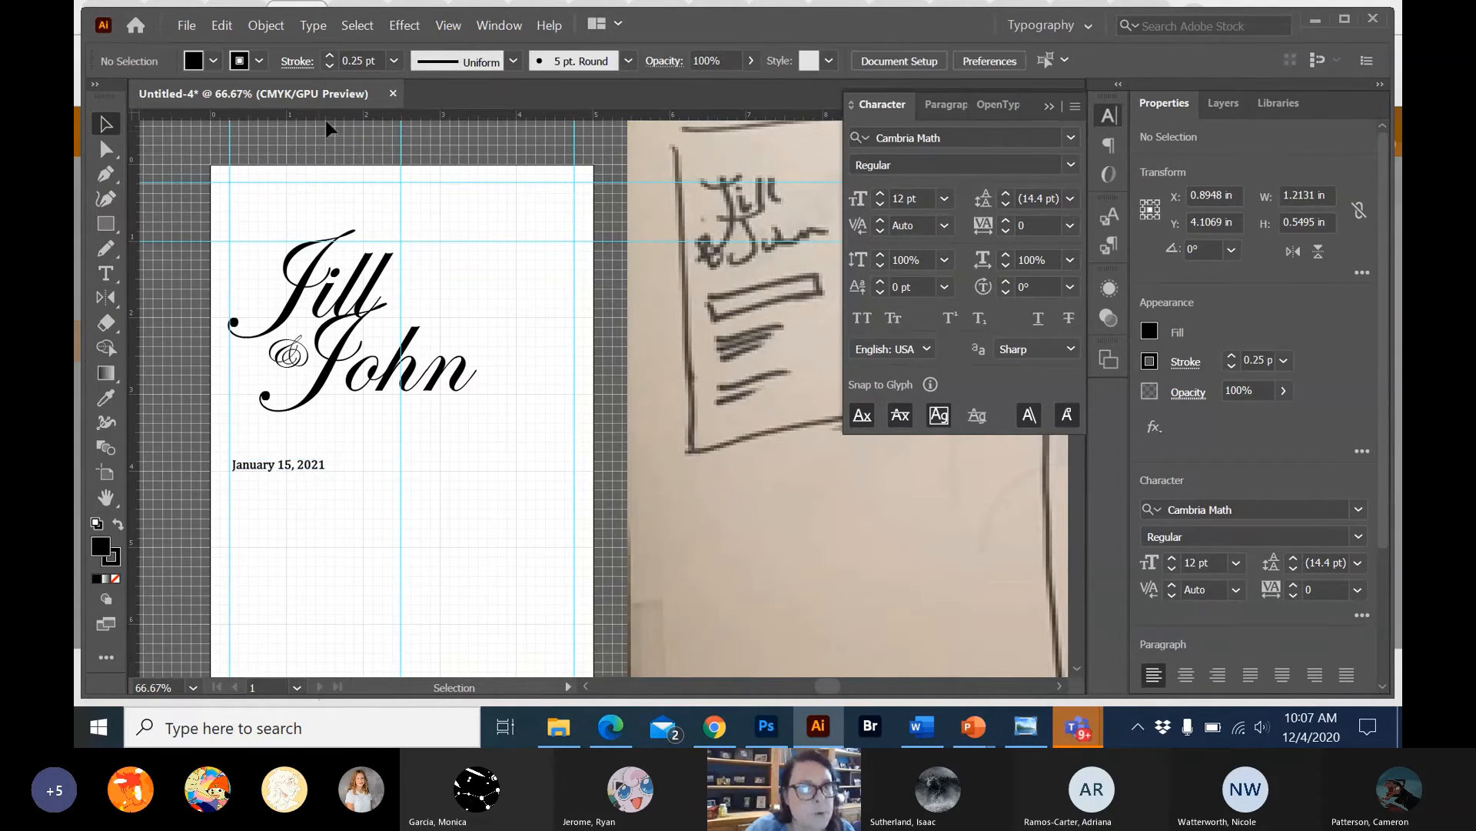
Try enlarging the date text to about 15.46 pt by scaling its bounding box.
click(311, 469)
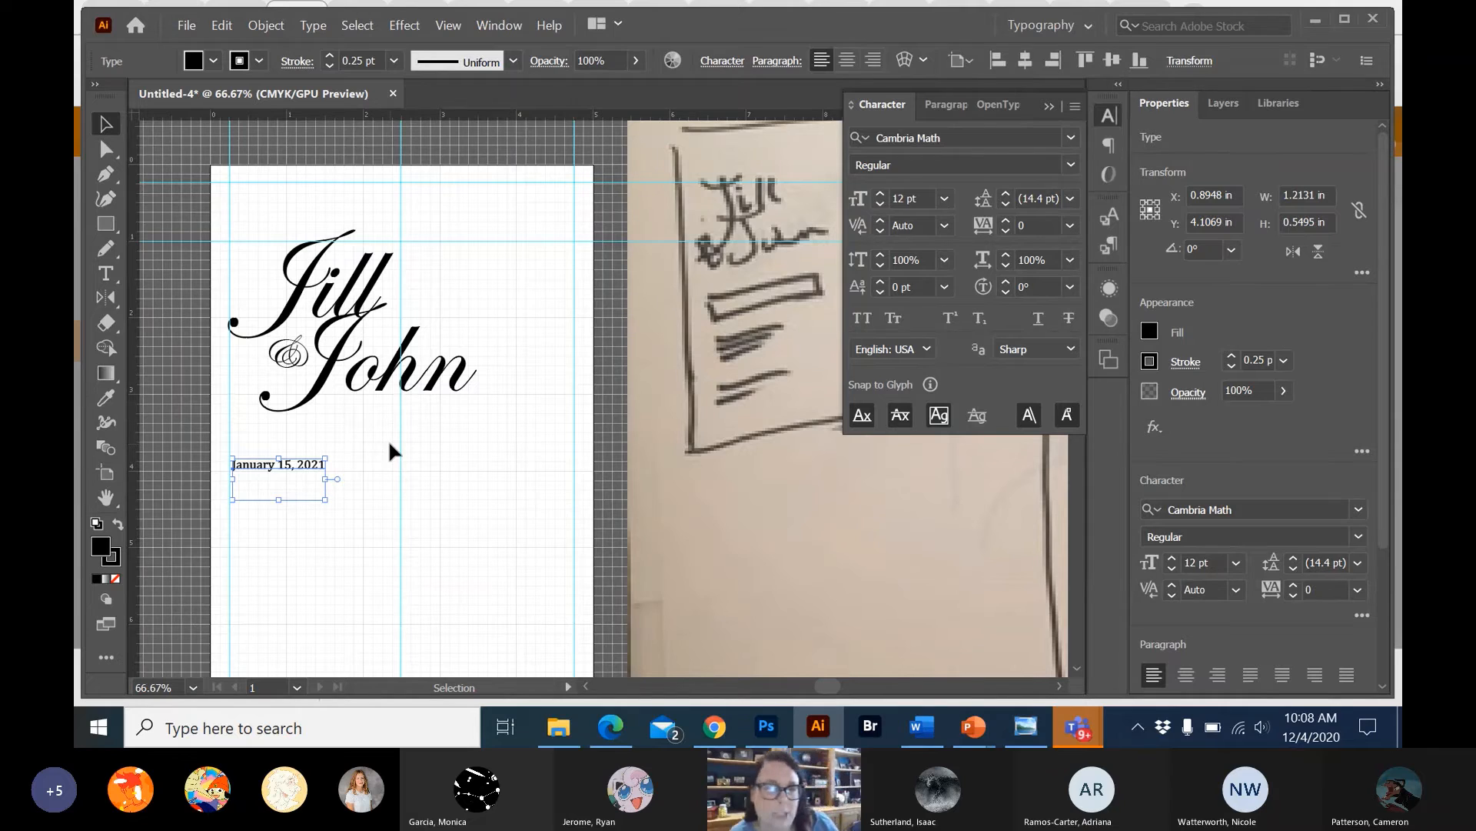
click(319, 535)
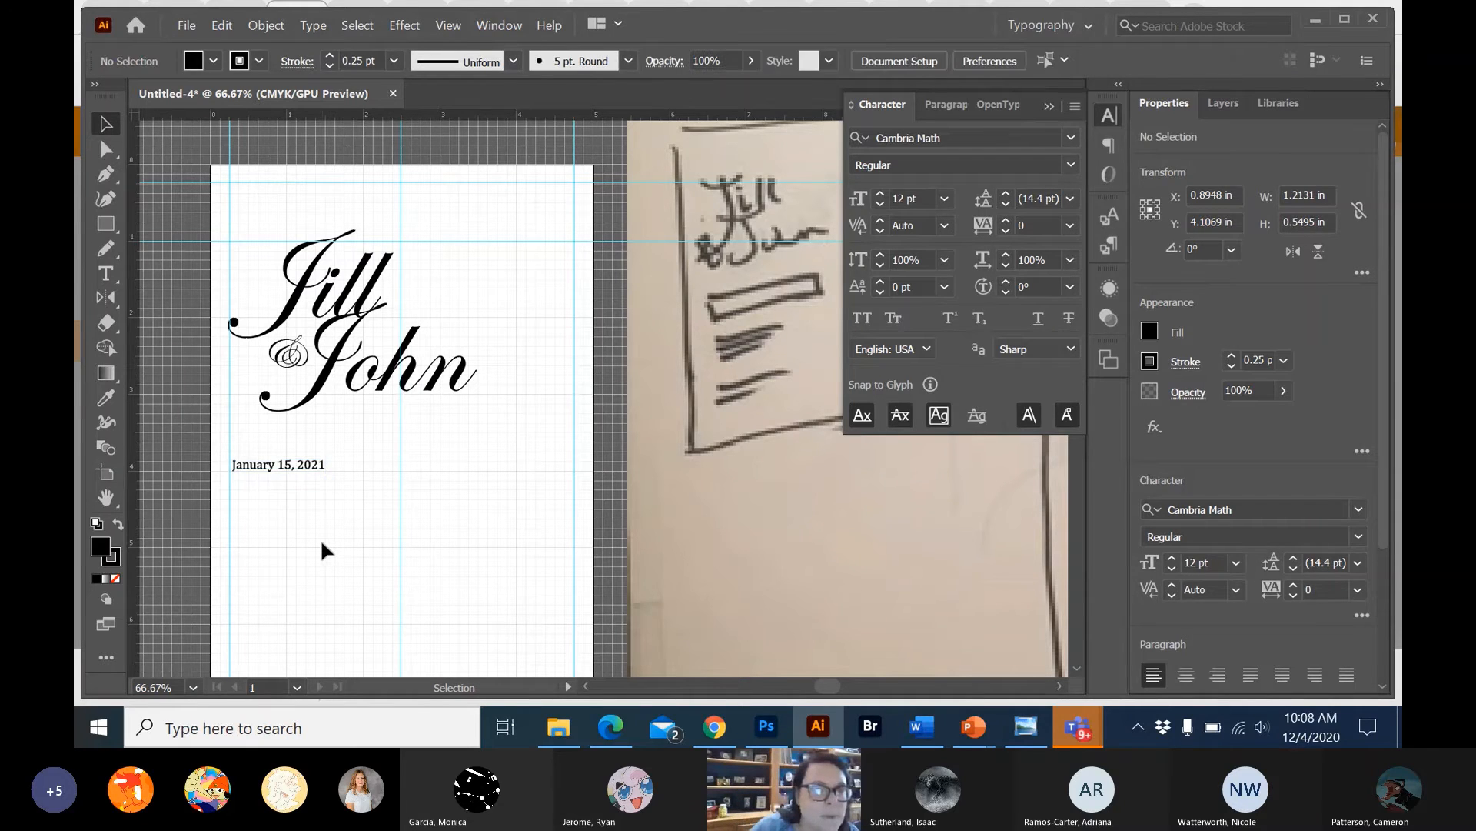
click(107, 272)
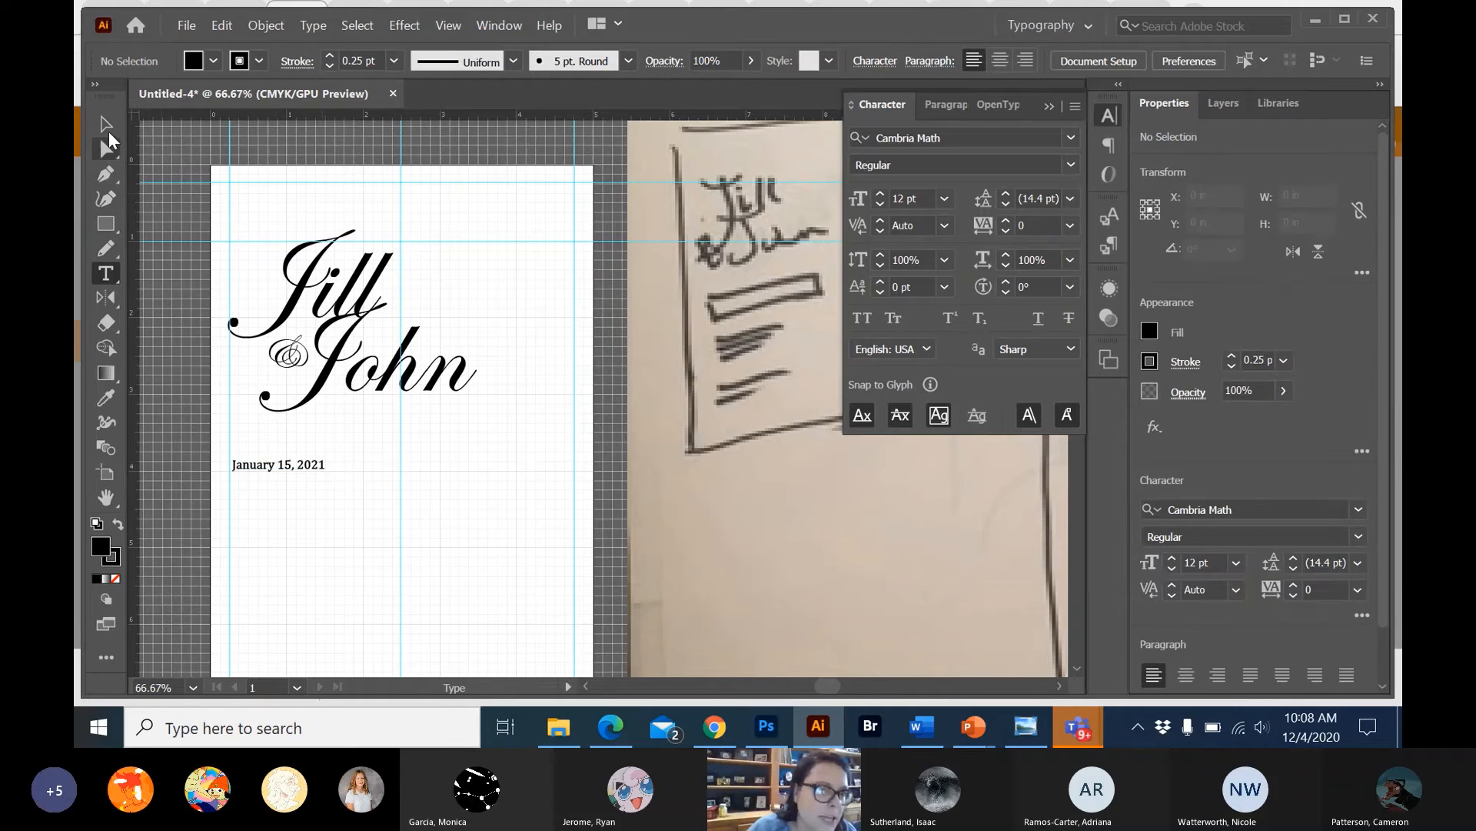
click(107, 123)
click(317, 464)
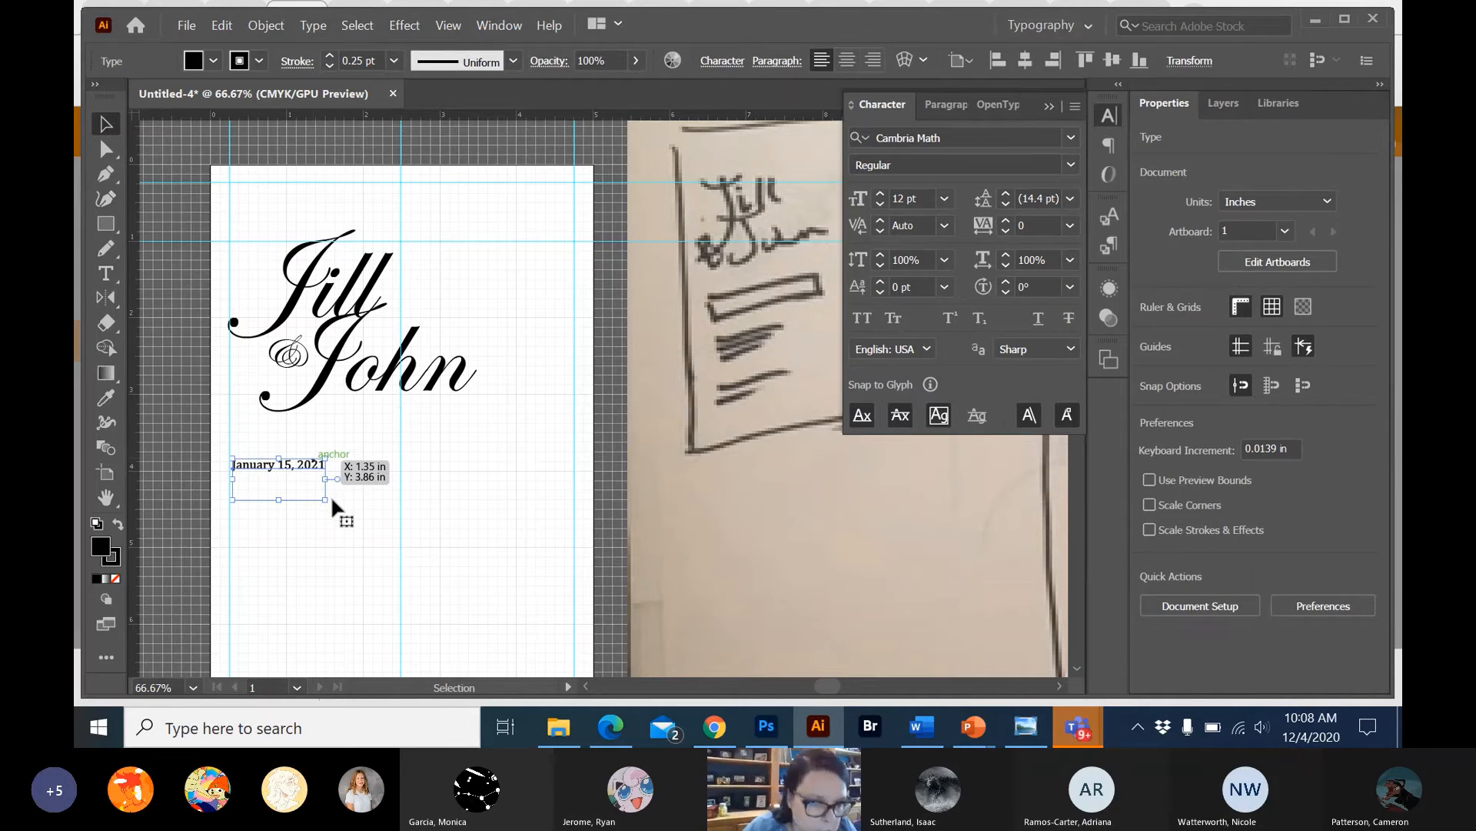
drag(328, 501, 391, 515)
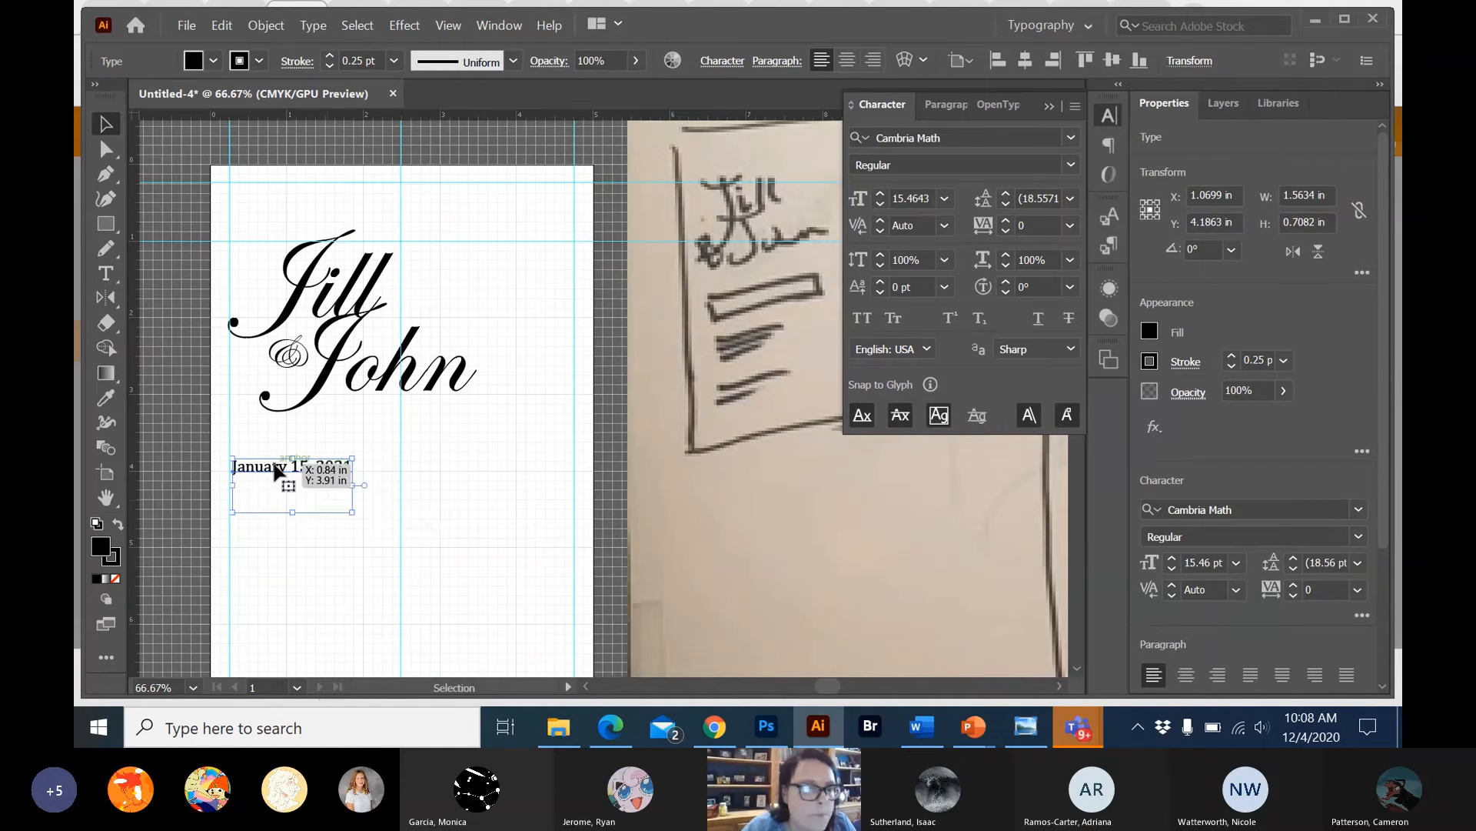
click(451, 428)
key(ctrl+z)
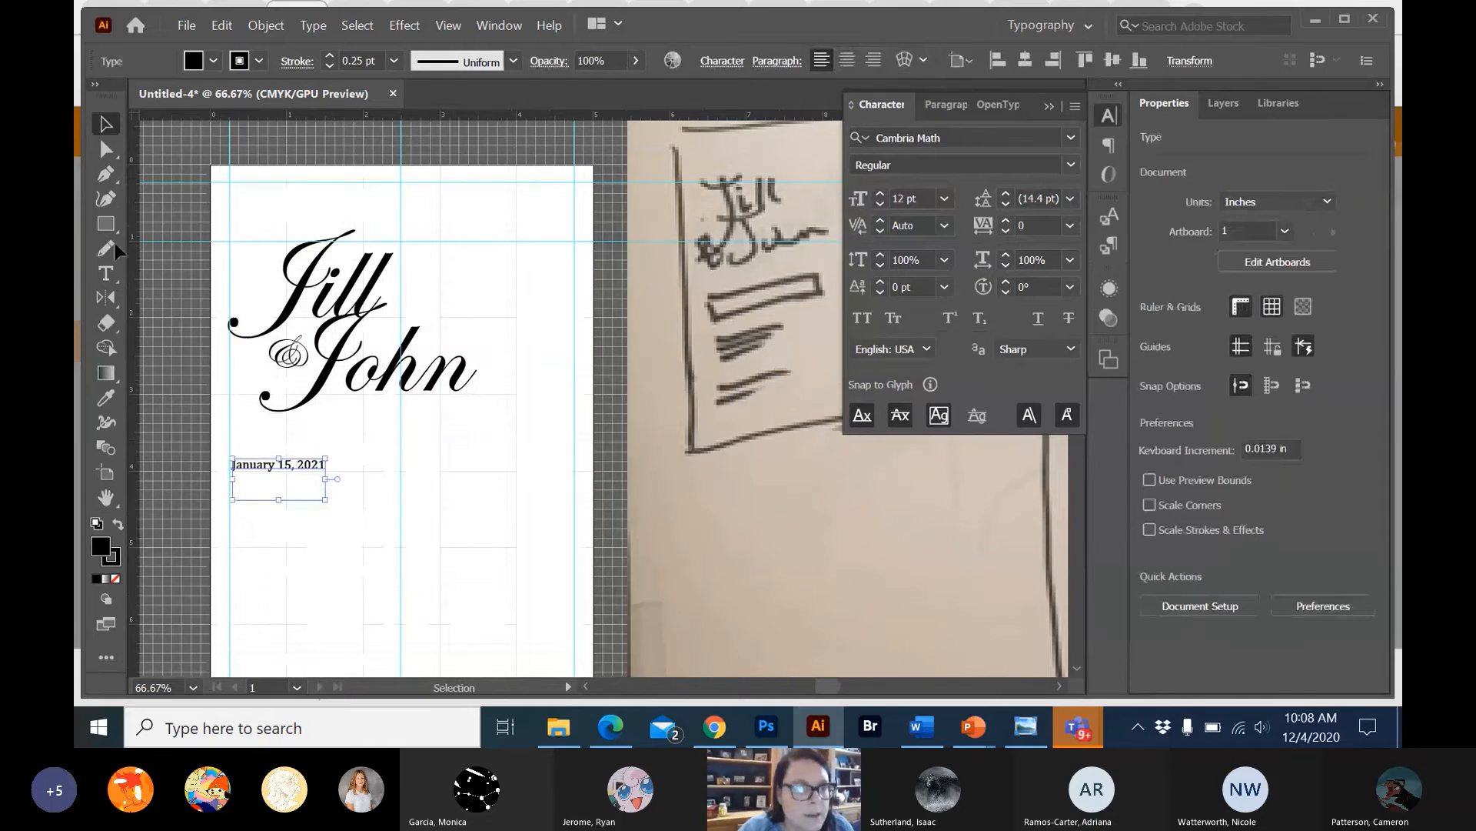
Draw an area text box about 2.23 x 2.11 in under the date, from the left margin guide to the centre guide, and clear its placeholder text.
click(109, 269)
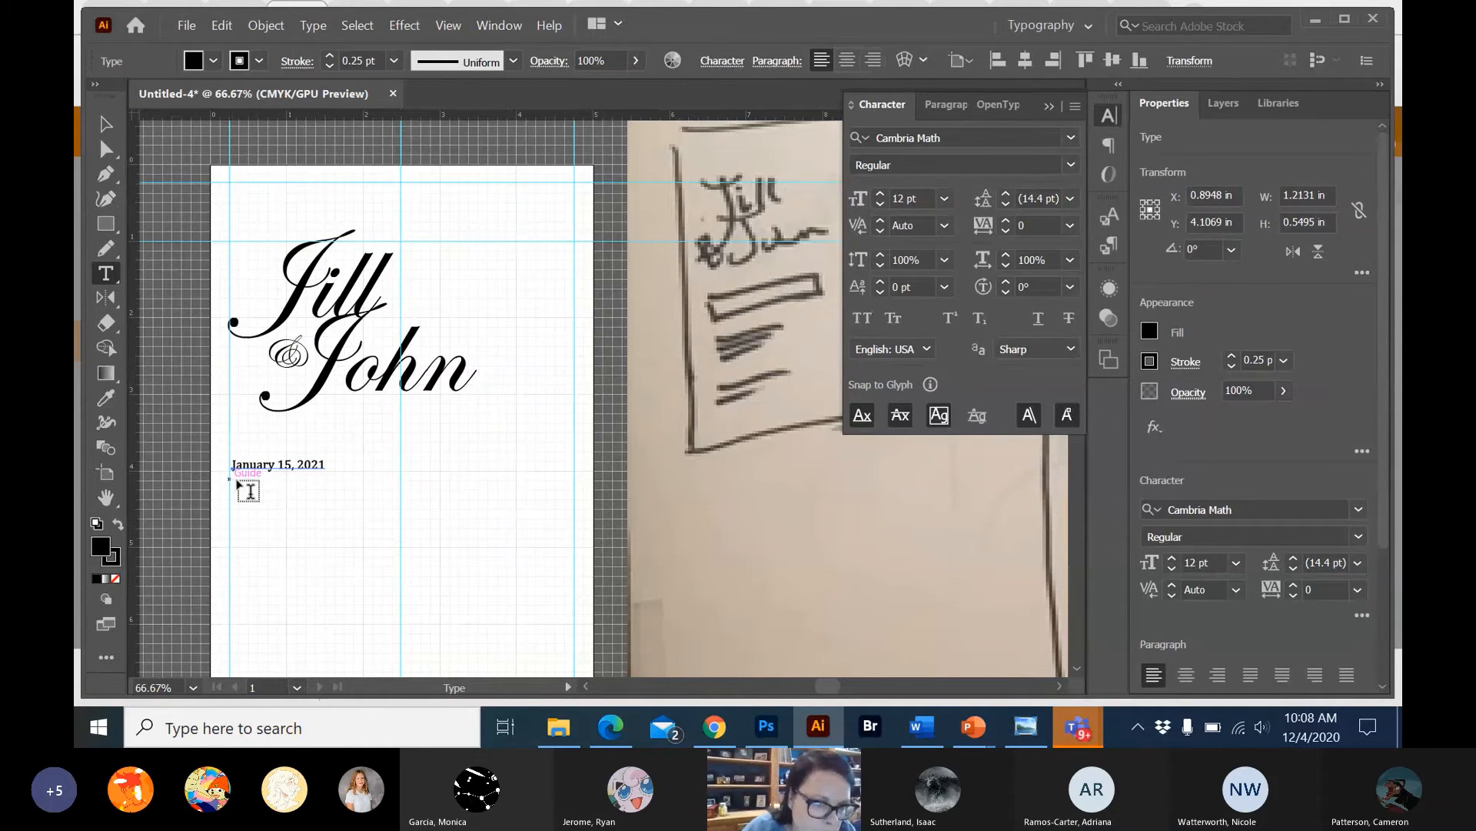
drag(231, 479, 401, 639)
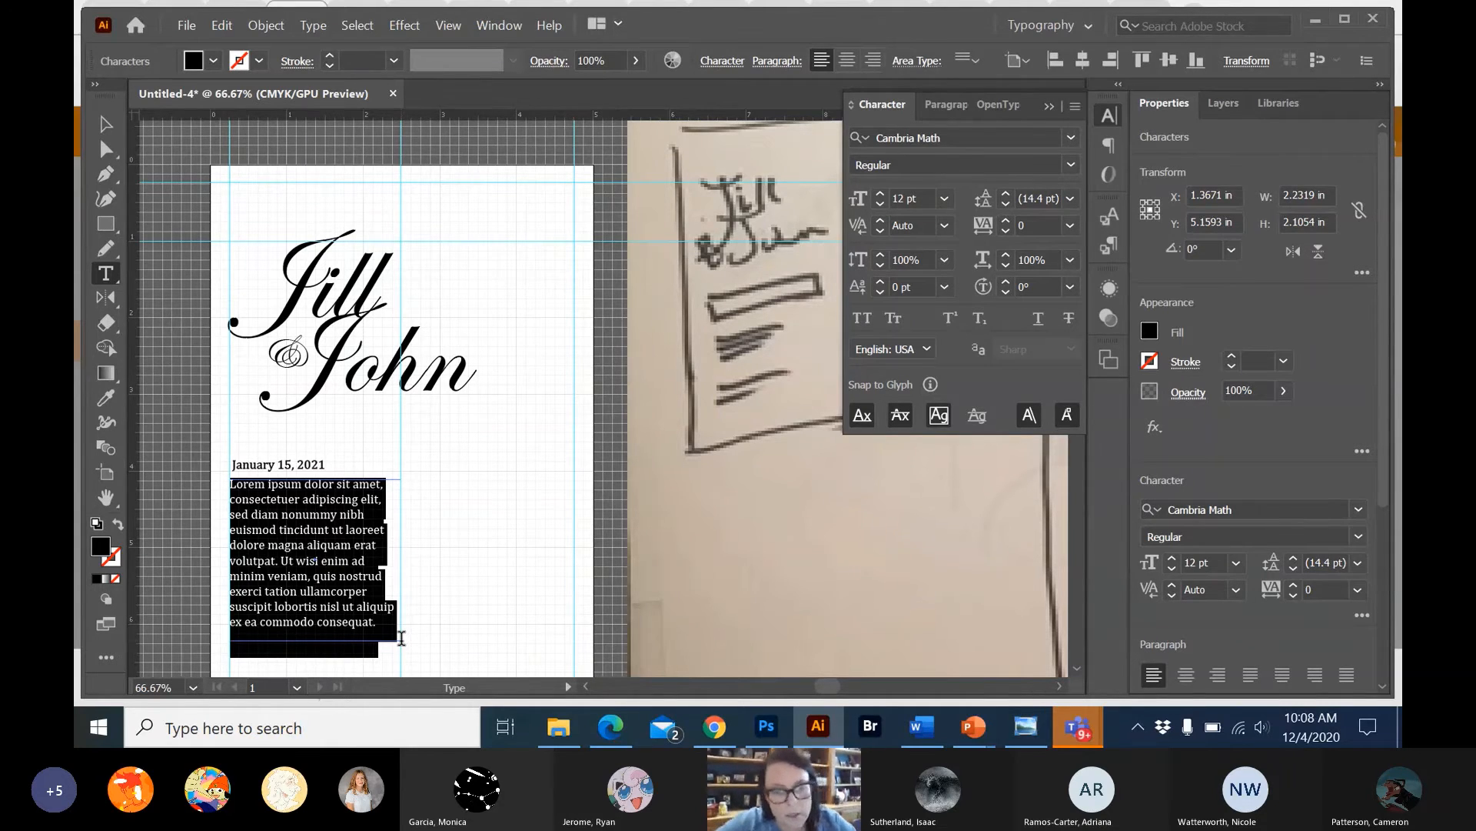
key(BackSpace)
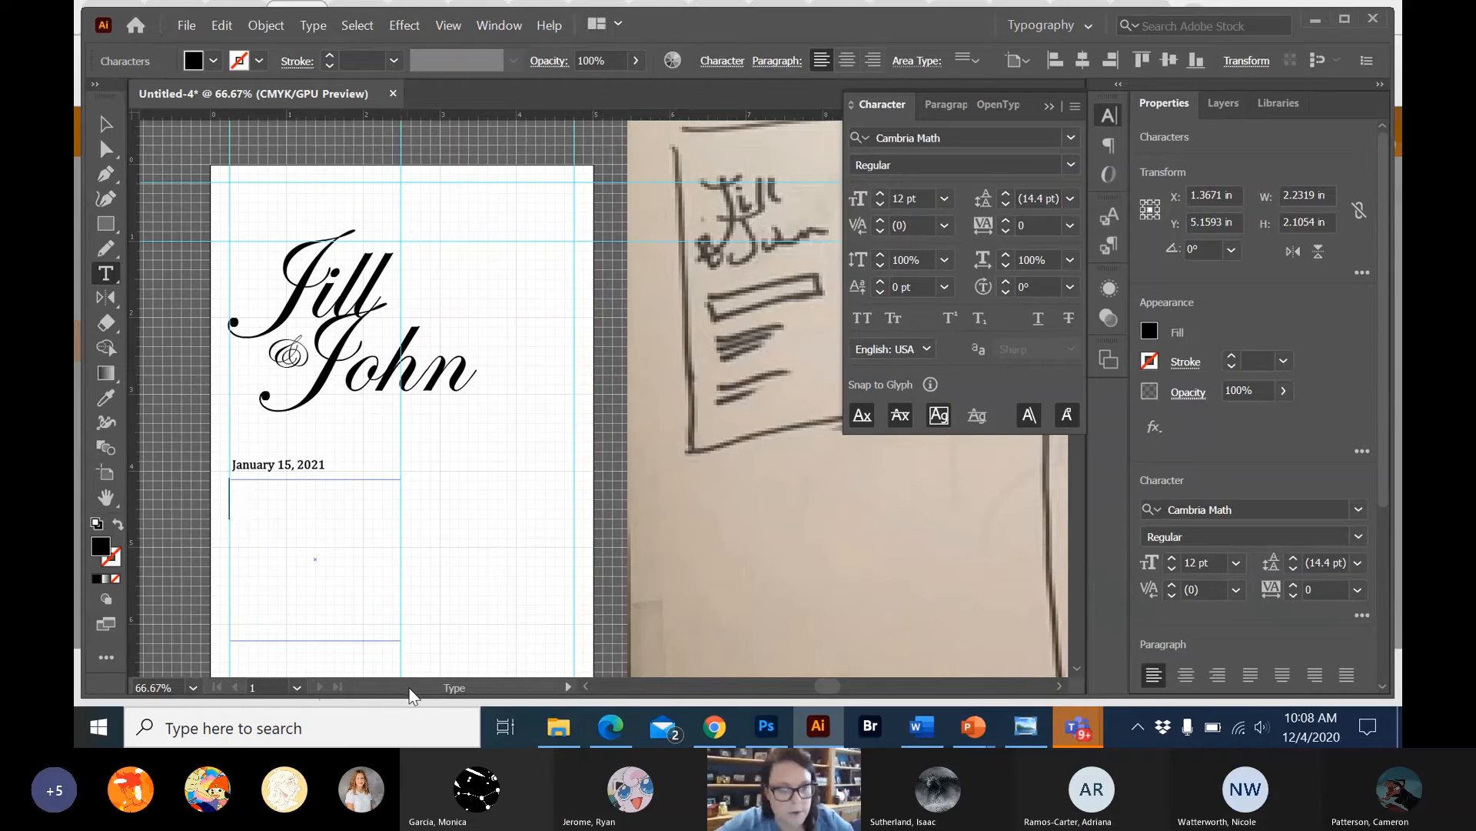
Enter "The Ren Cen Center" as the first line of the area text box.
text(The REbn)
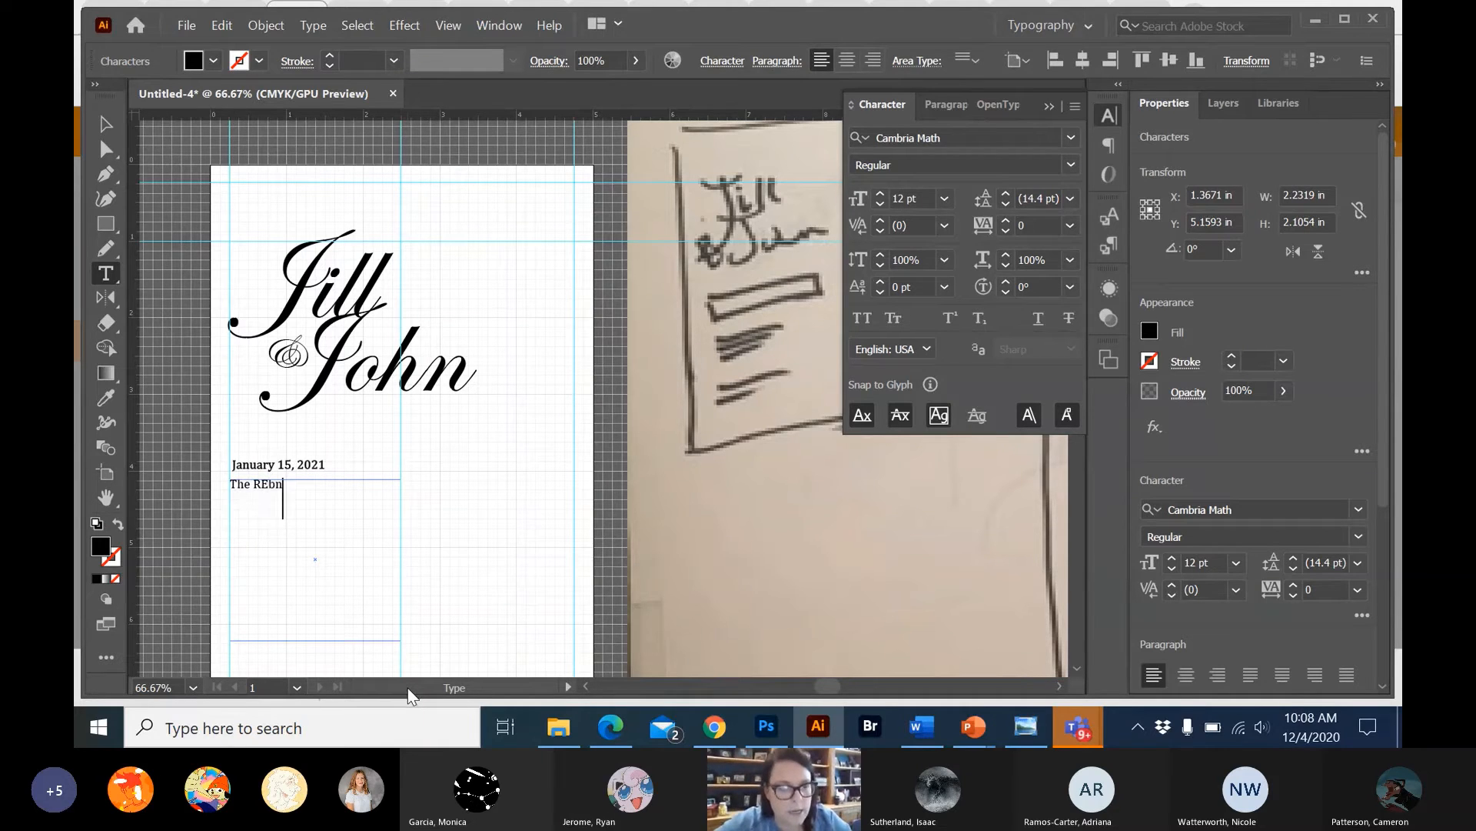
key(BackSpace)
key(BackSpace)
key(BackSpace)
click(412, 725)
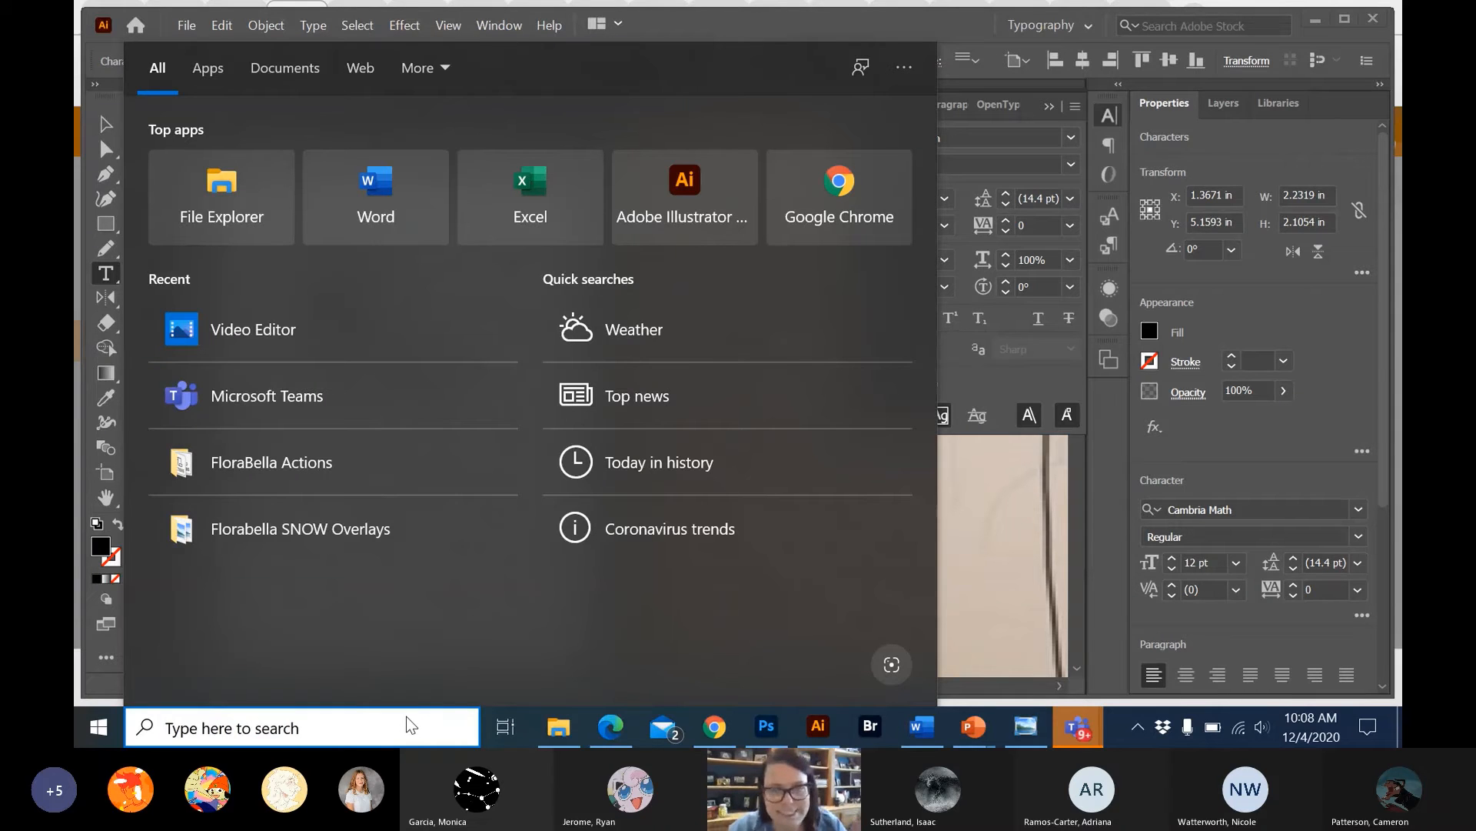
click(944, 32)
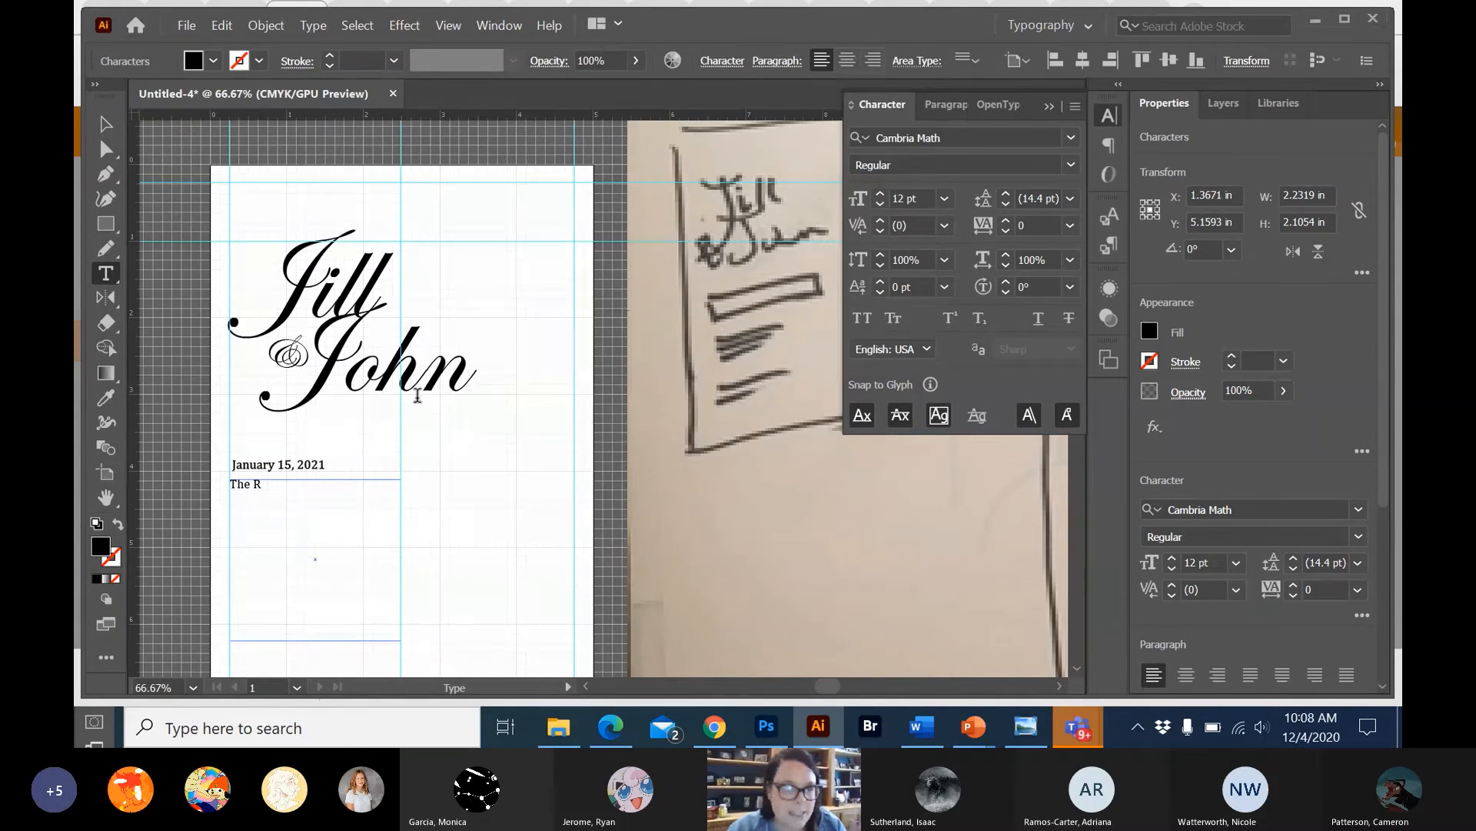
click(264, 477)
text(en)
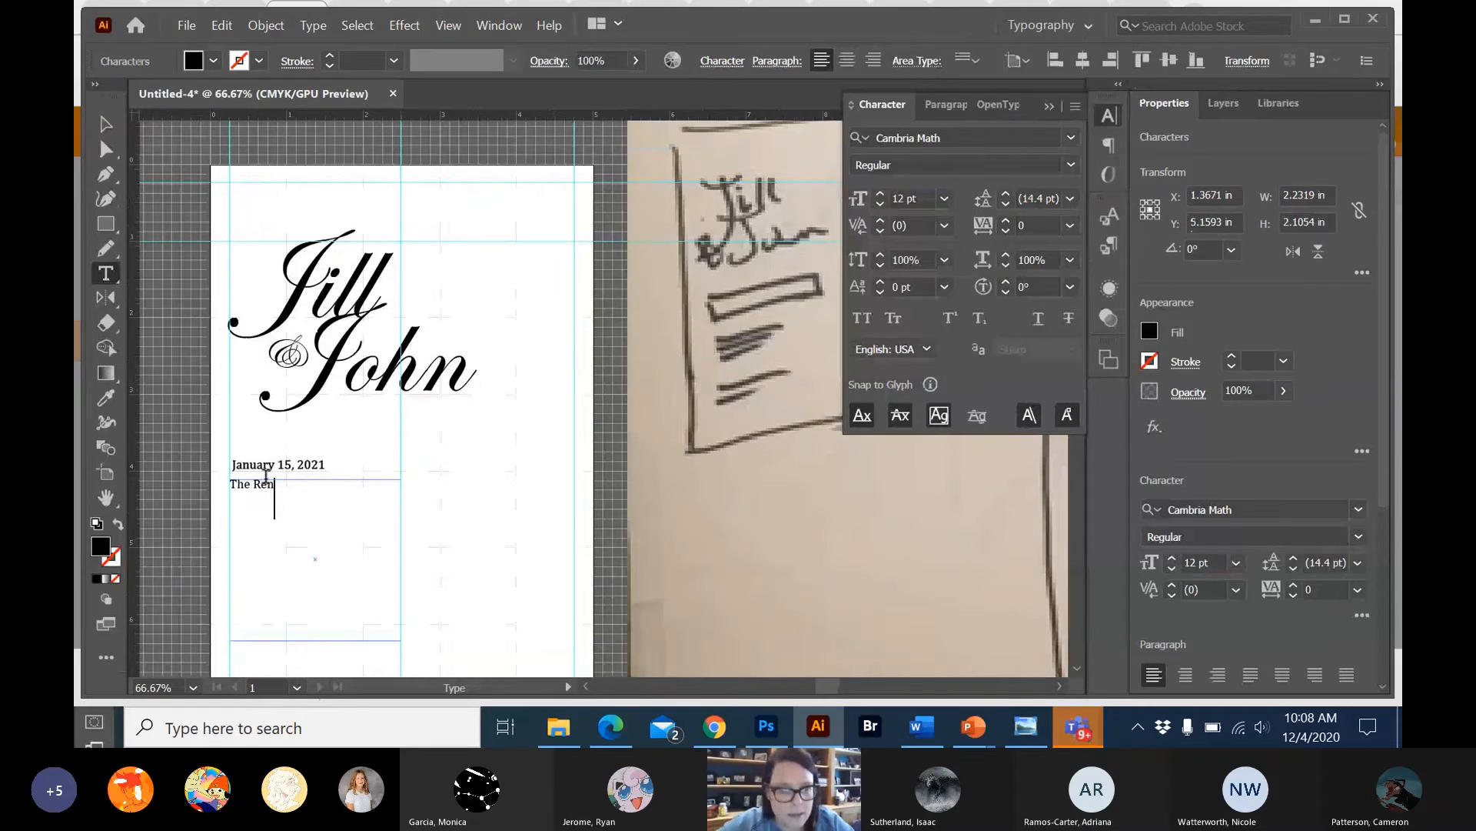
text( Cen C)
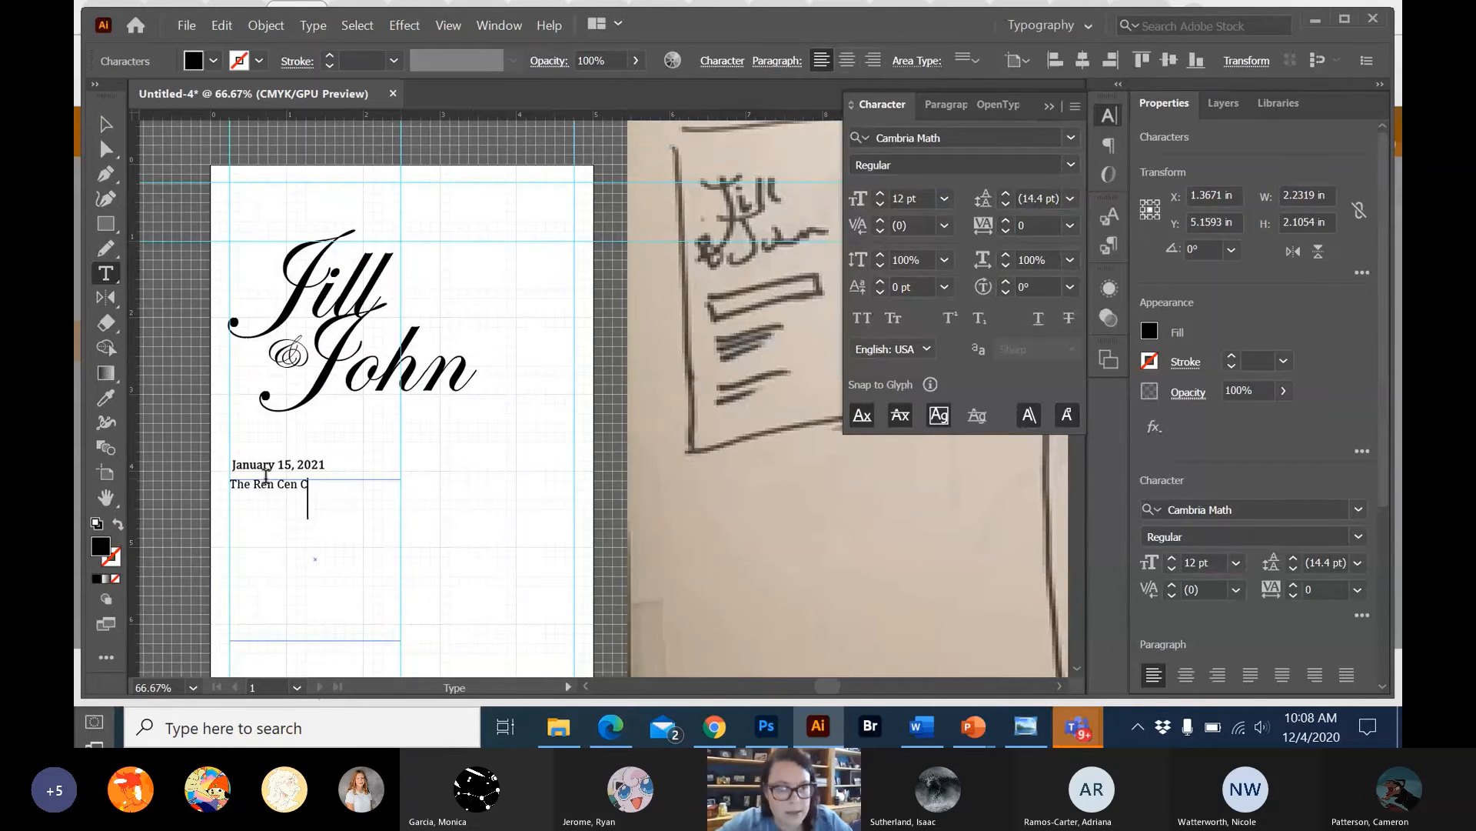
text(on)
key(BackSpace)
key(BackSpace)
text(enter)
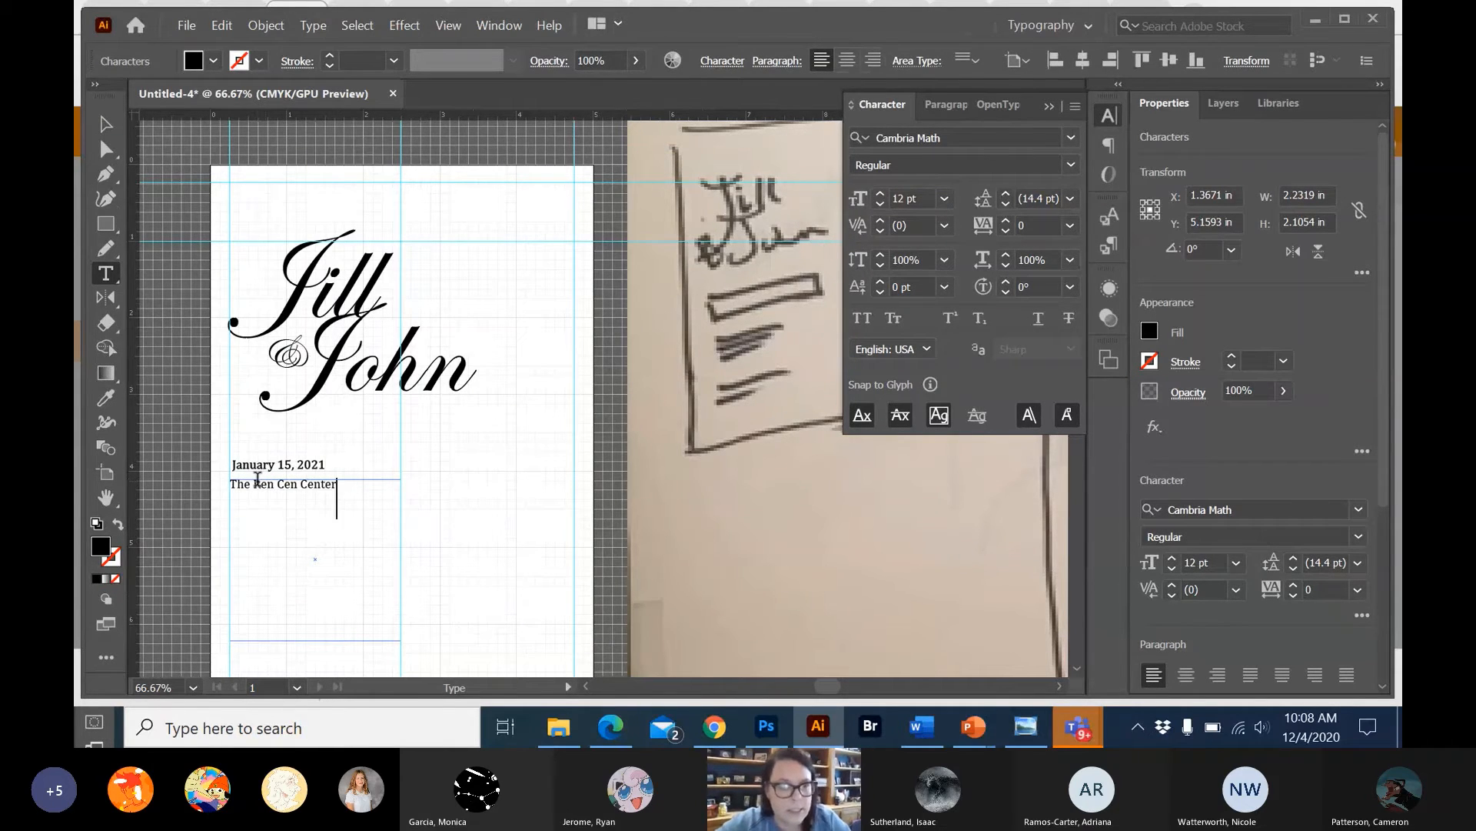
Add "Detroit, Michigan" on the second line and leave a blank line below it.
key(Return)
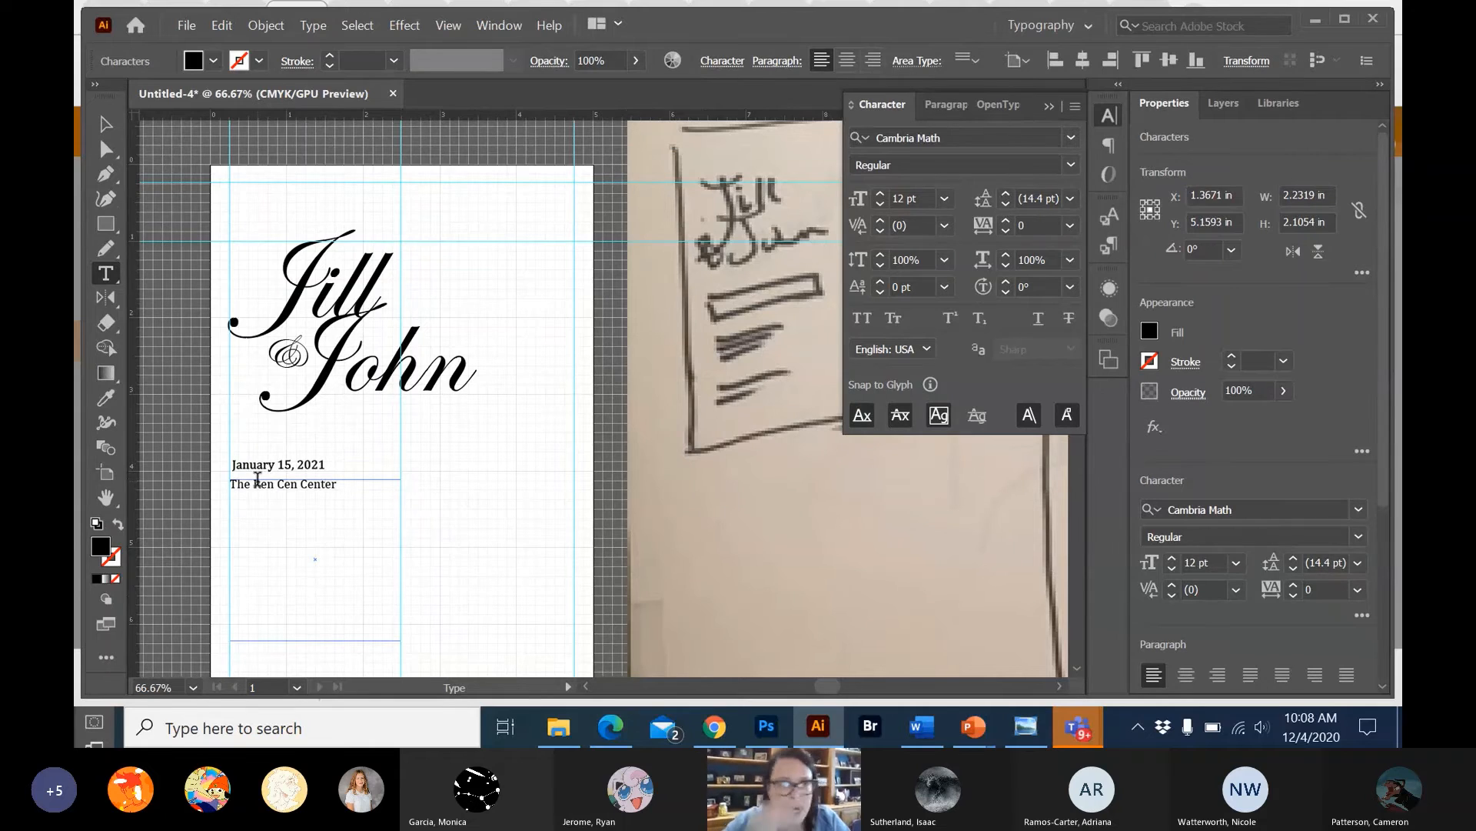
text(Det)
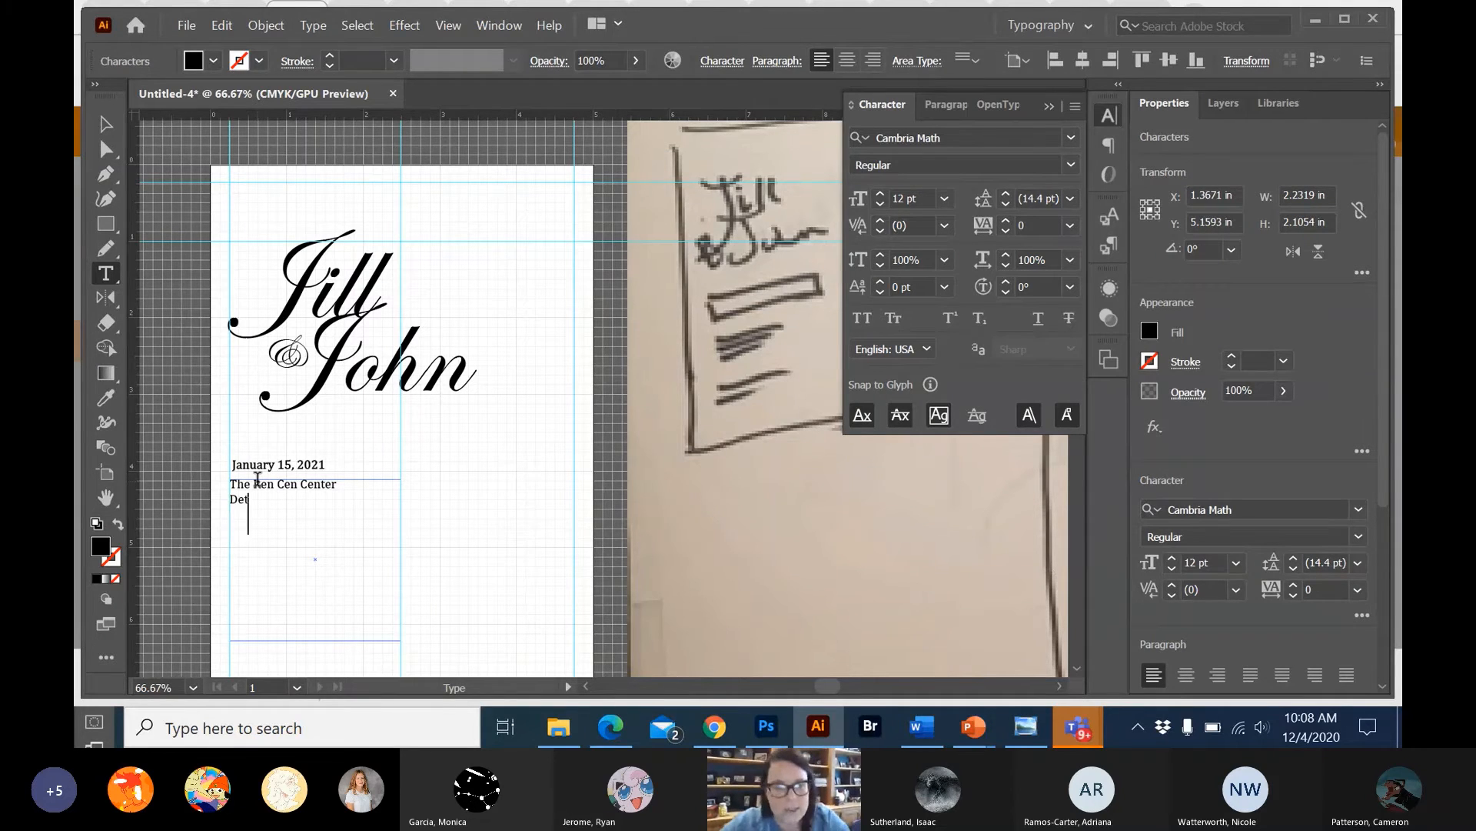
text(roit, M)
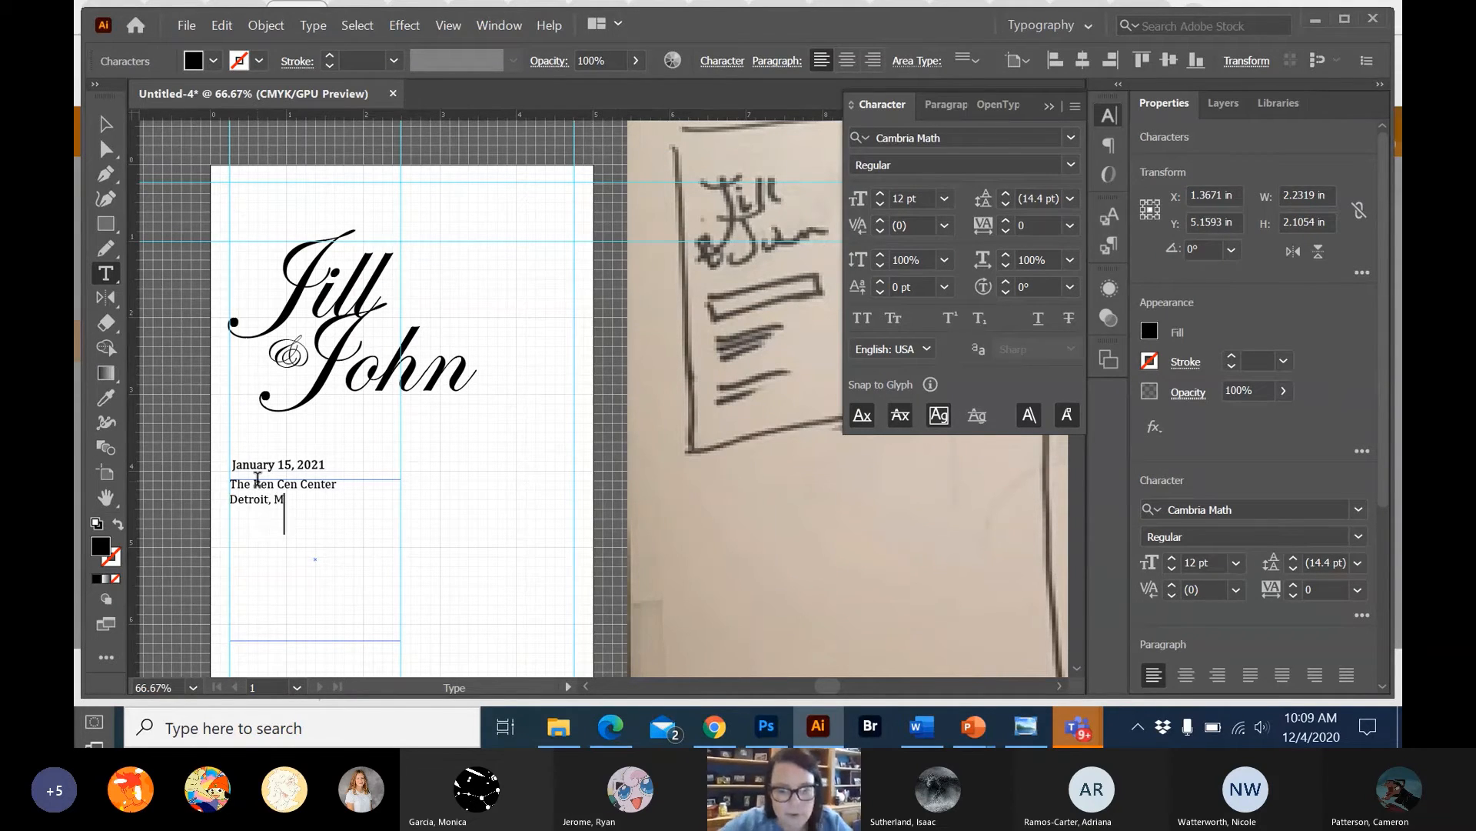
text(ichigan)
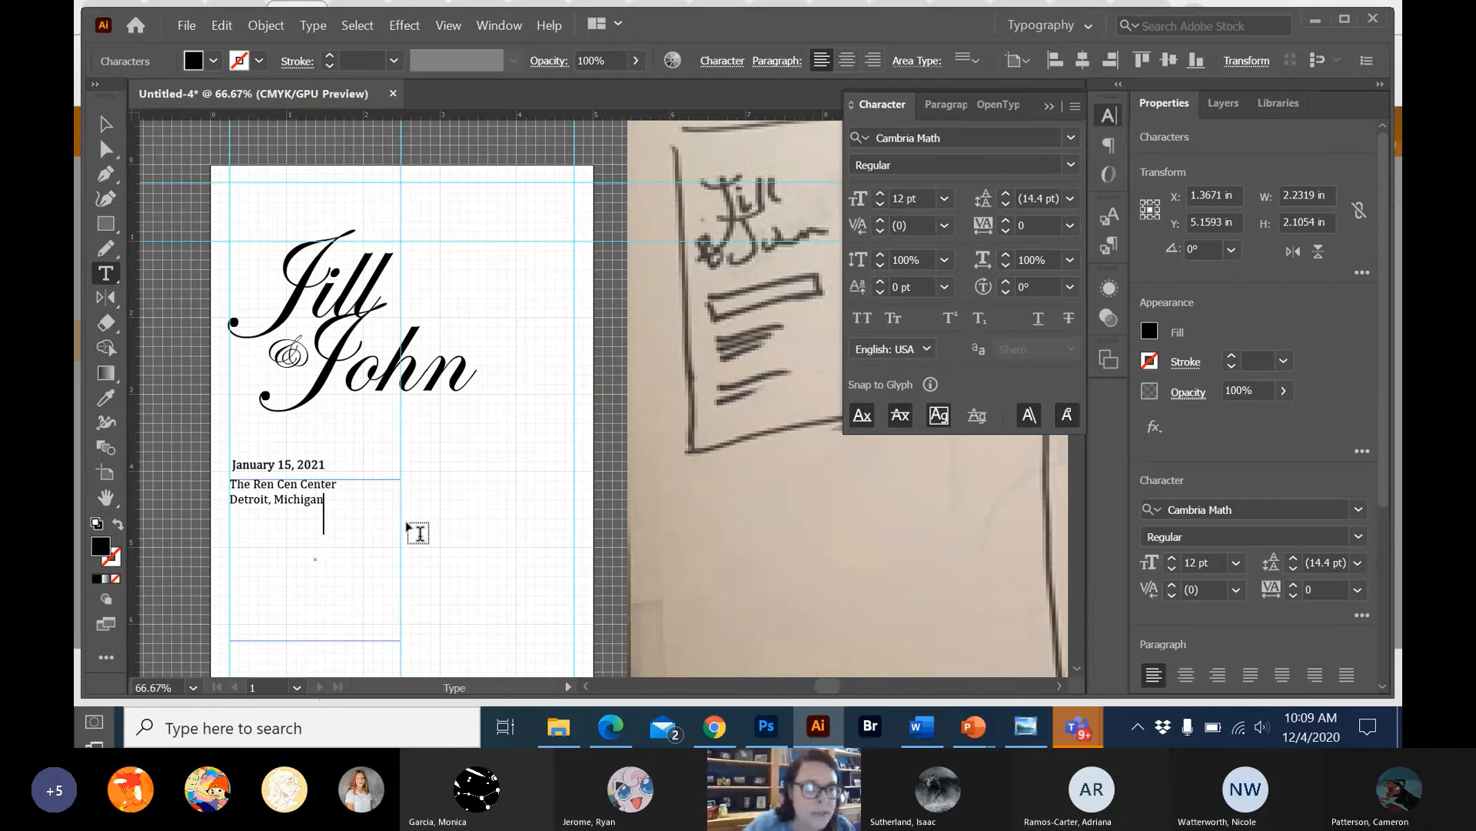
key(Return)
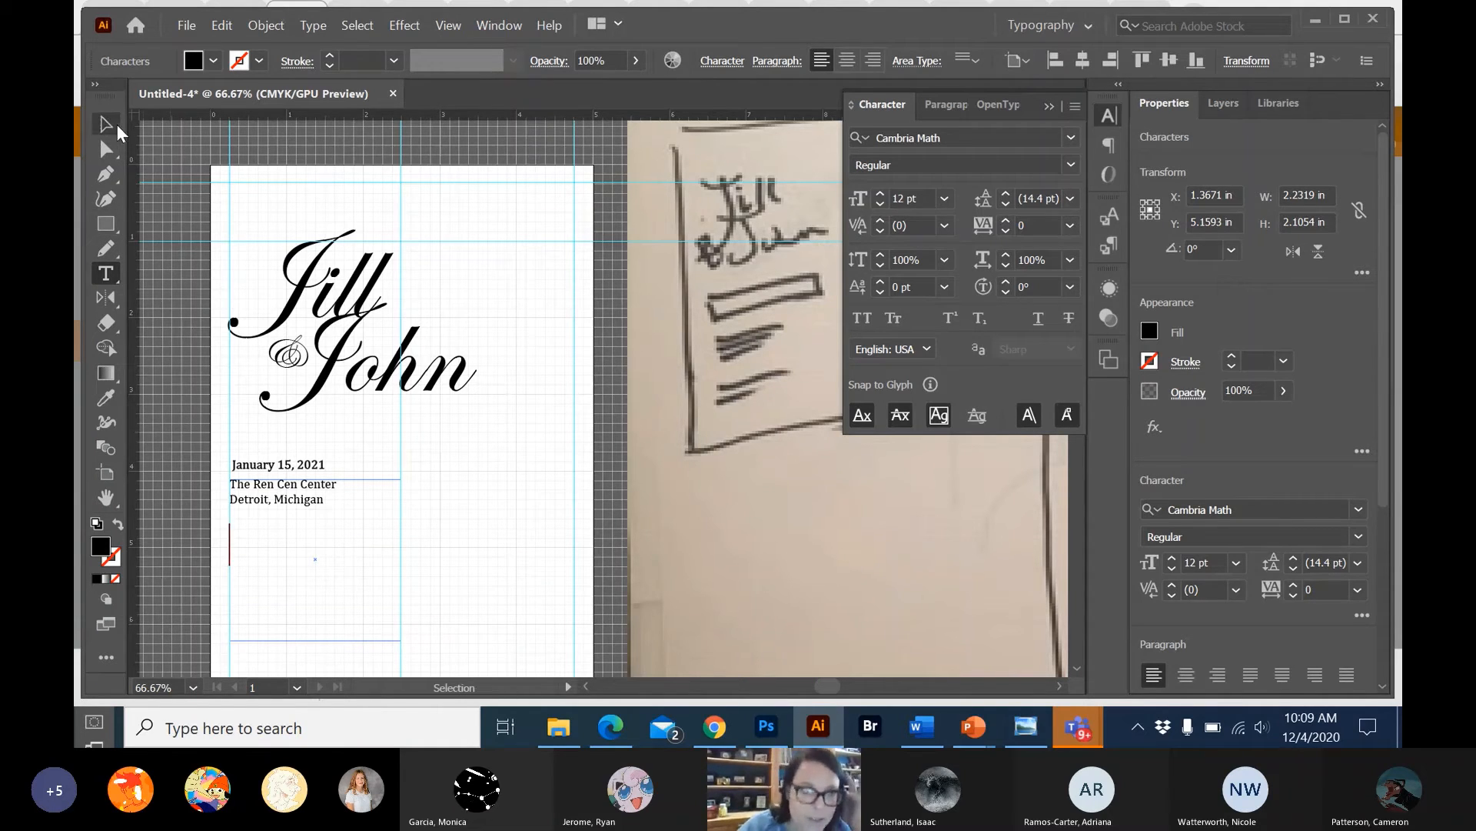
Widen the venue text box to about 2.86 in and resume text editing on the empty line below the city.
key(Escape)
drag(406, 558, 449, 559)
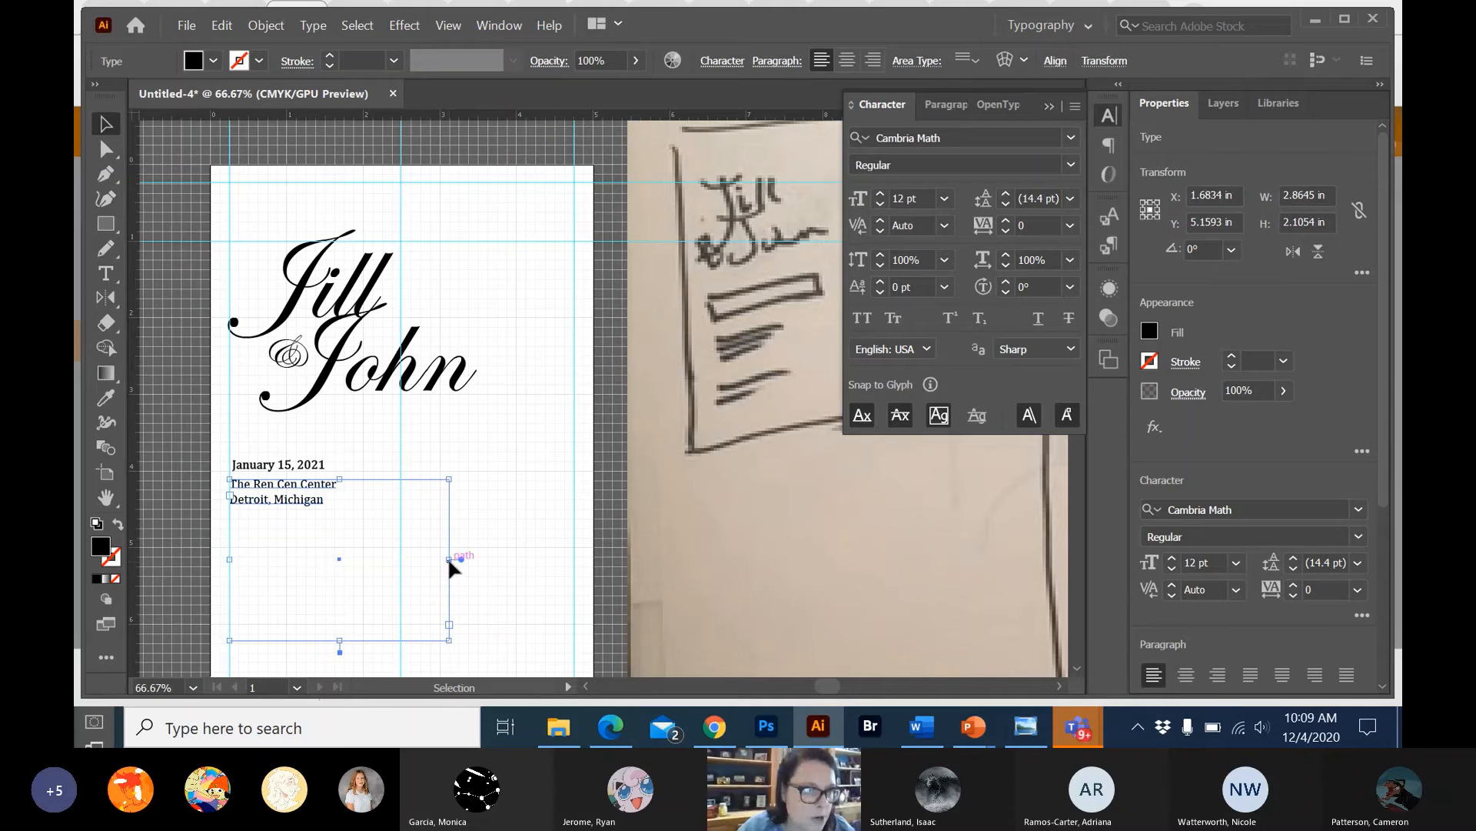
double_click(321, 496)
click(408, 570)
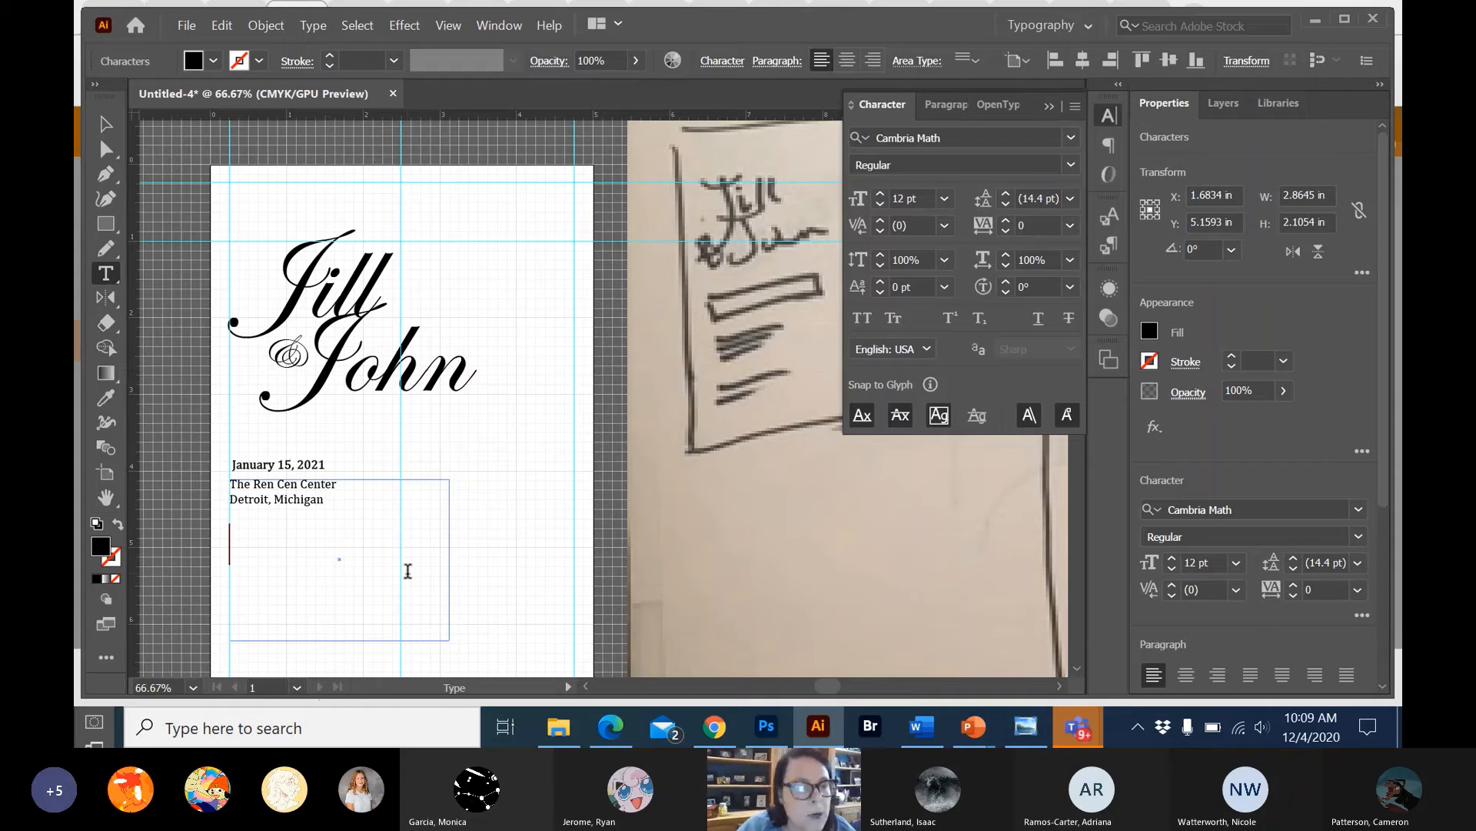
Resize the venue text box to about 3.14 x 2.03 in, leaving a little more space below the date.
click(106, 122)
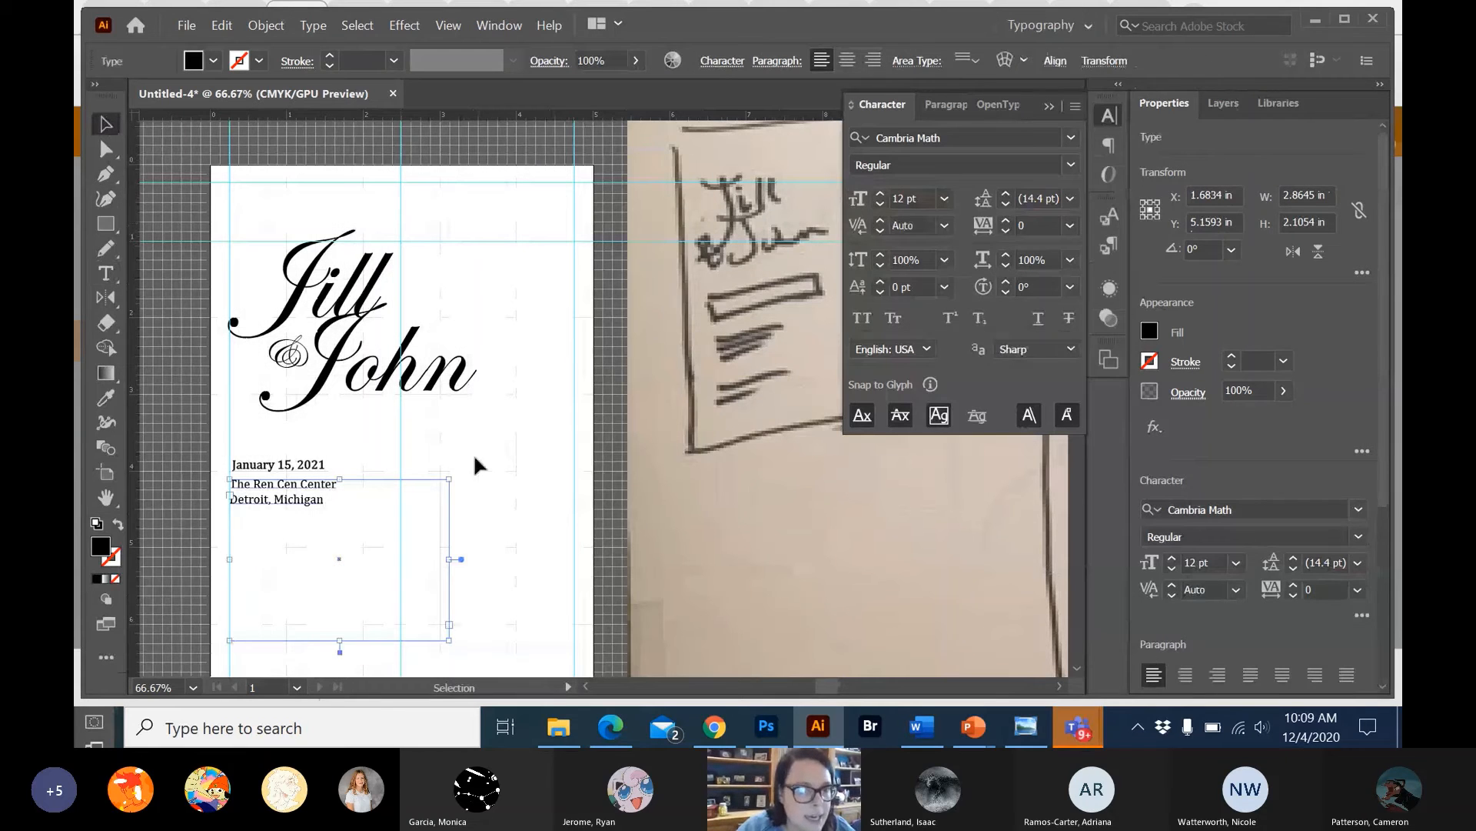
drag(449, 479, 472, 486)
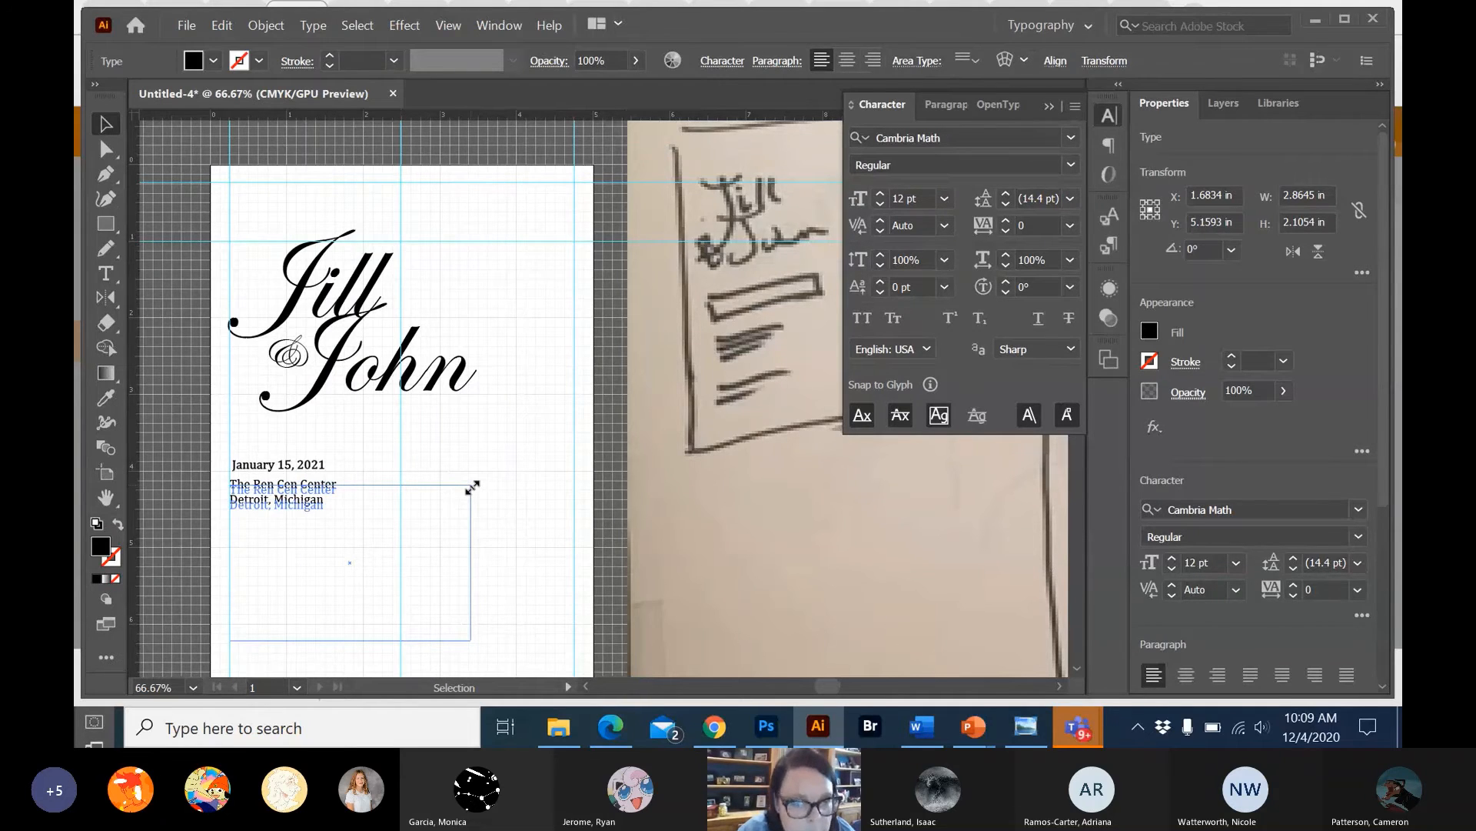
drag(473, 487, 471, 484)
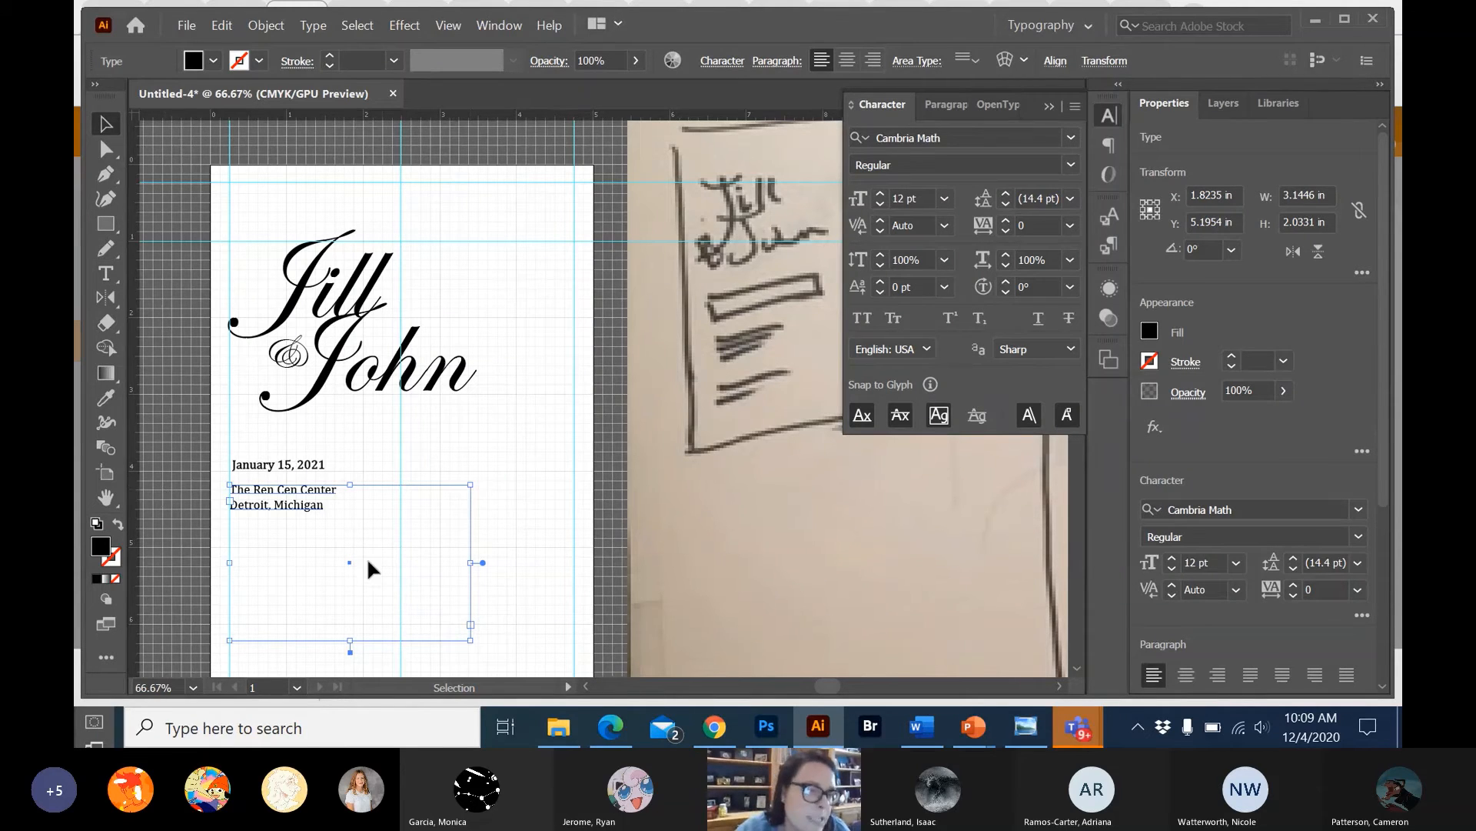
Add an "RSVP to" line below the city, separated by a blank line, with the contact's full name, "at" and the phone number.
key(t)
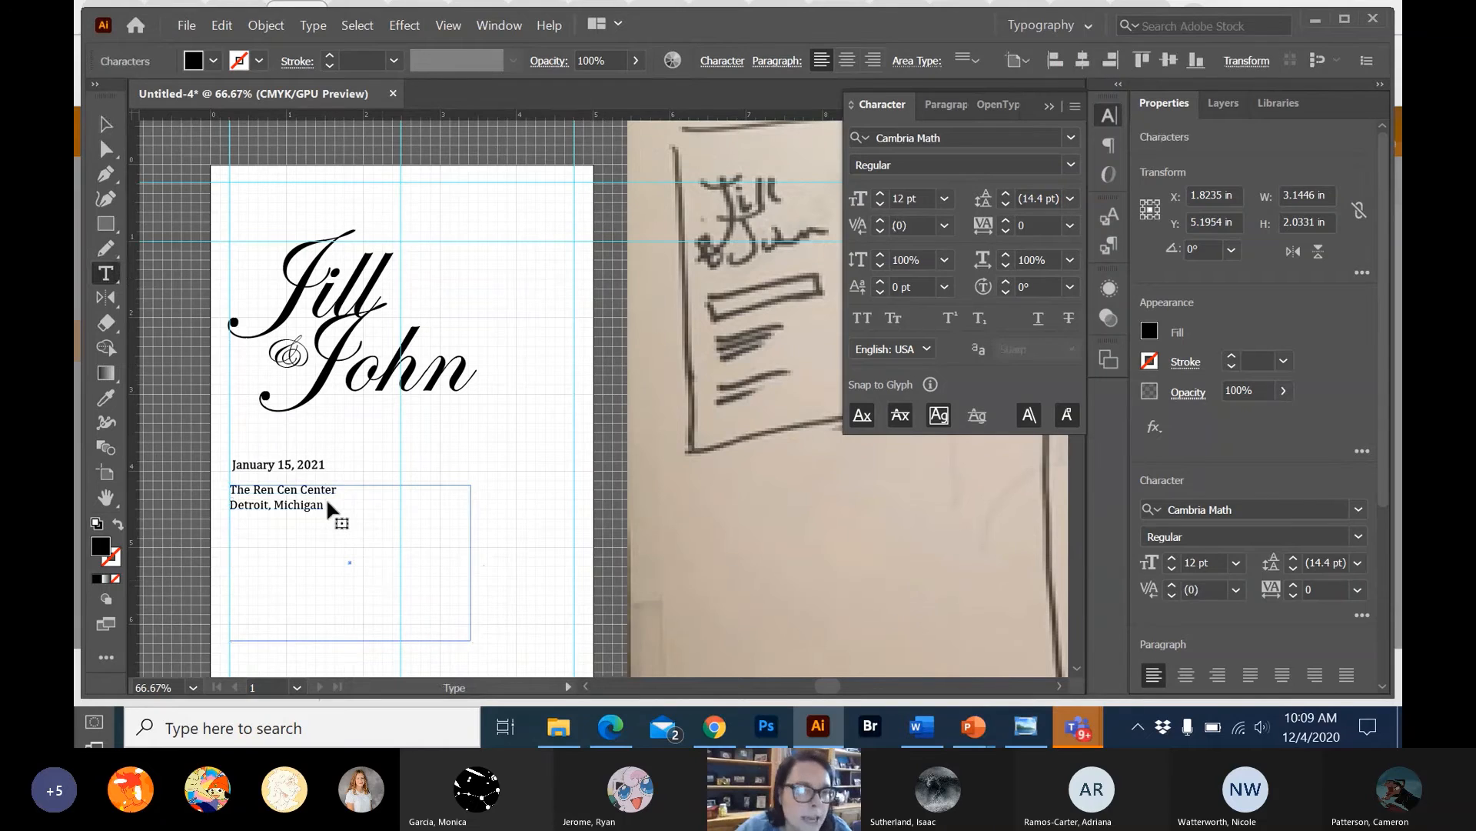
key(Return)
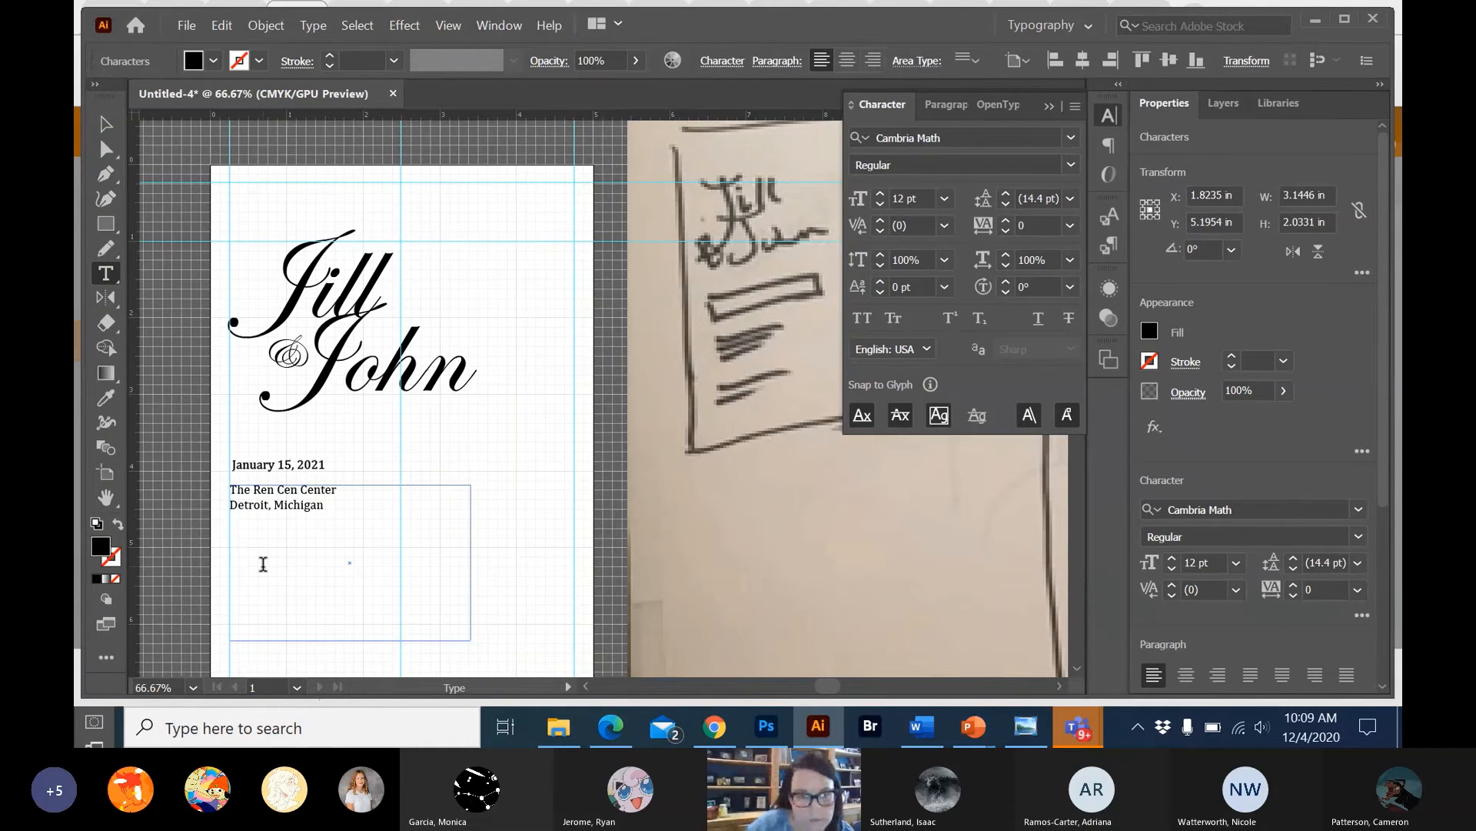
text(R)
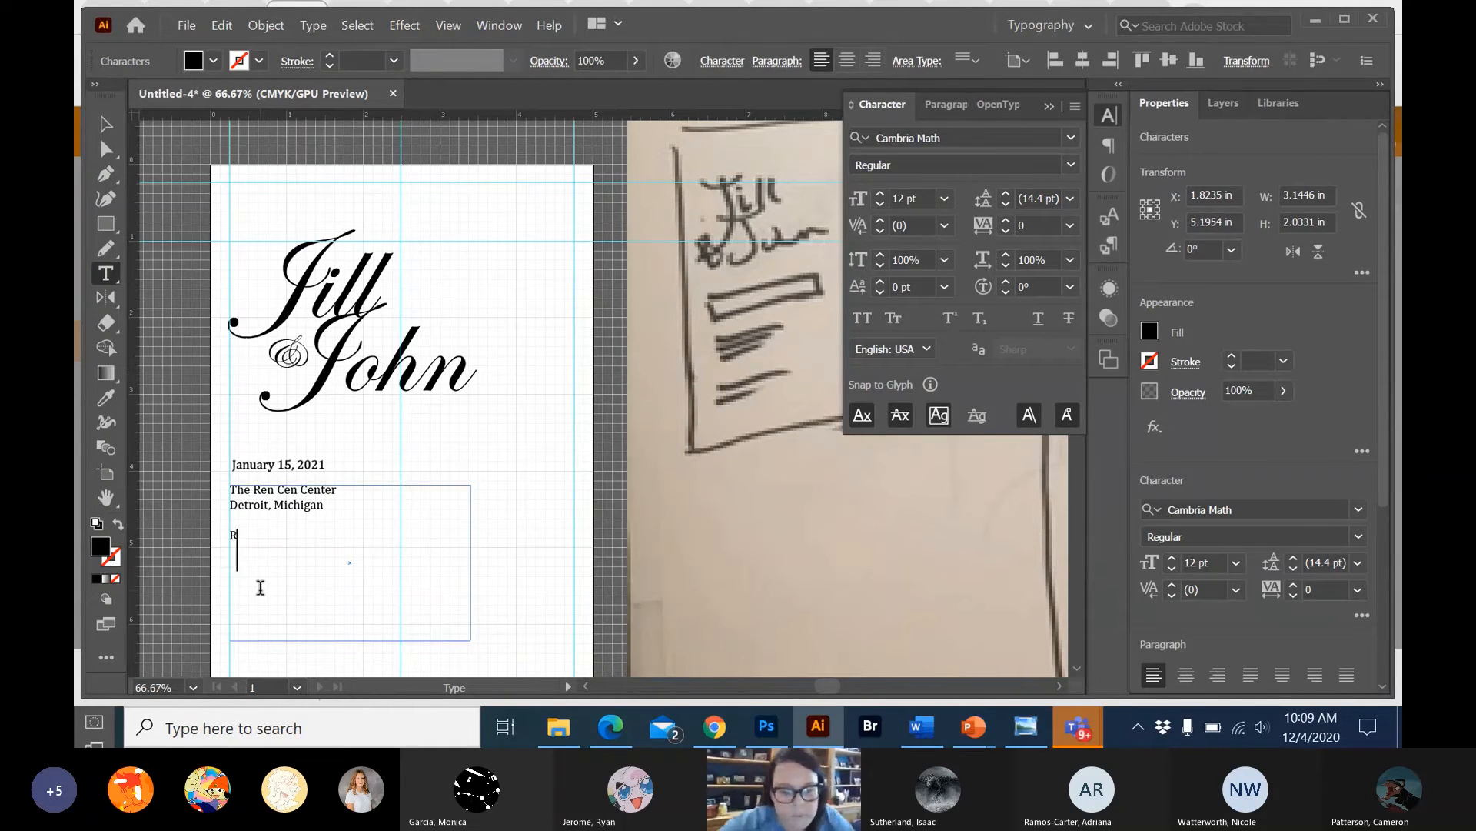
text(SVP to)
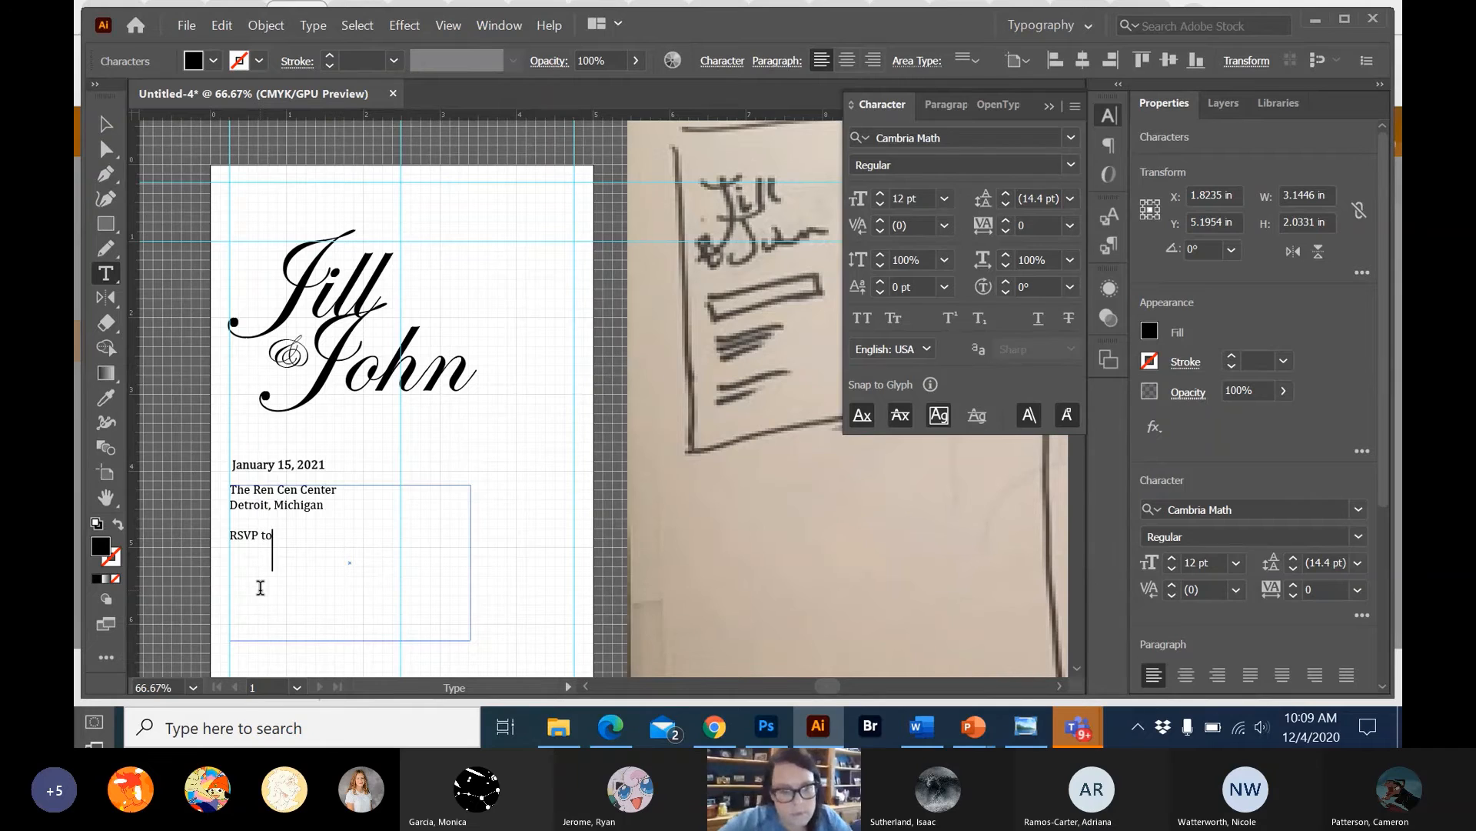
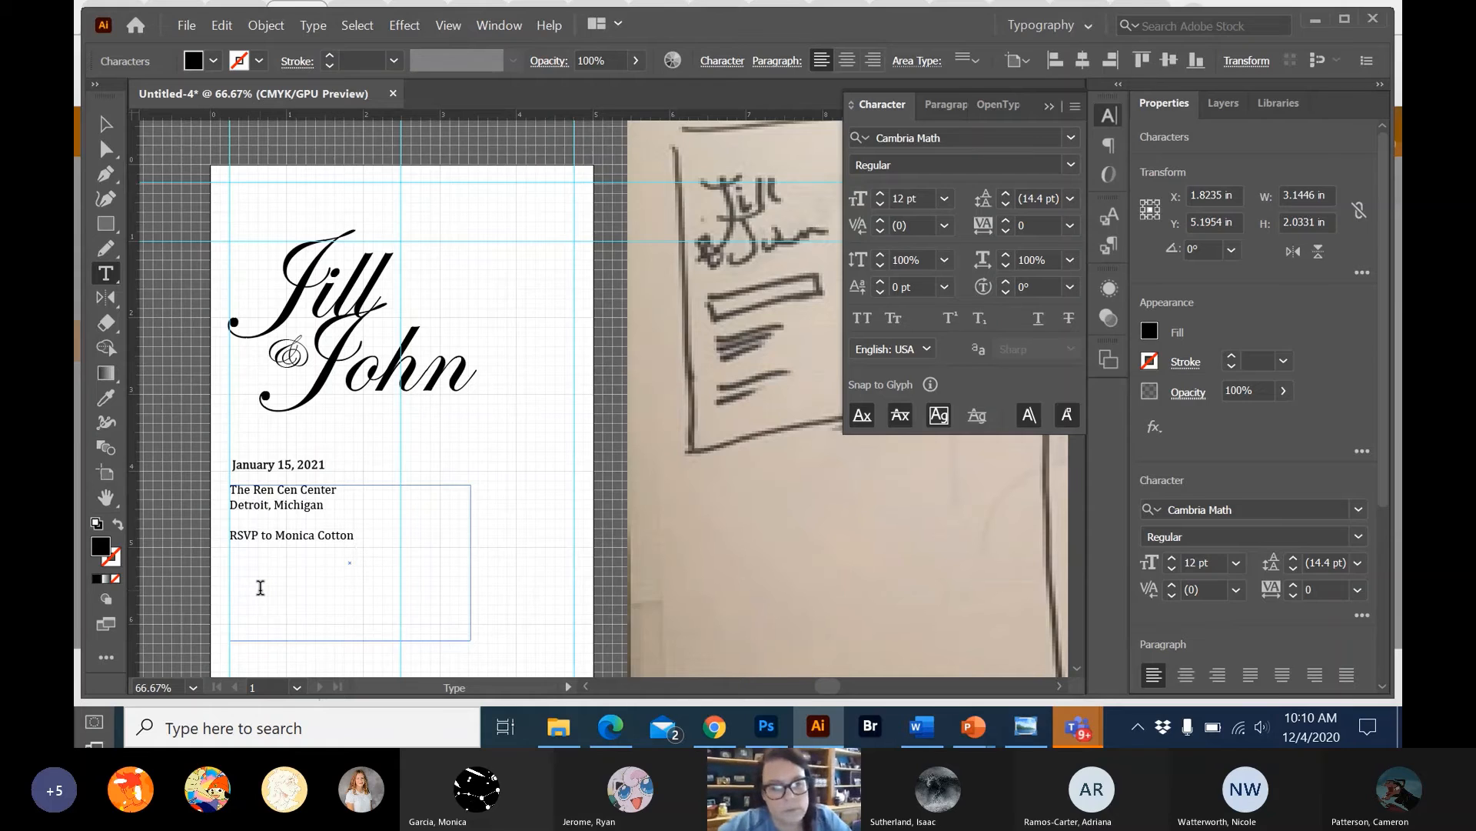
text( at)
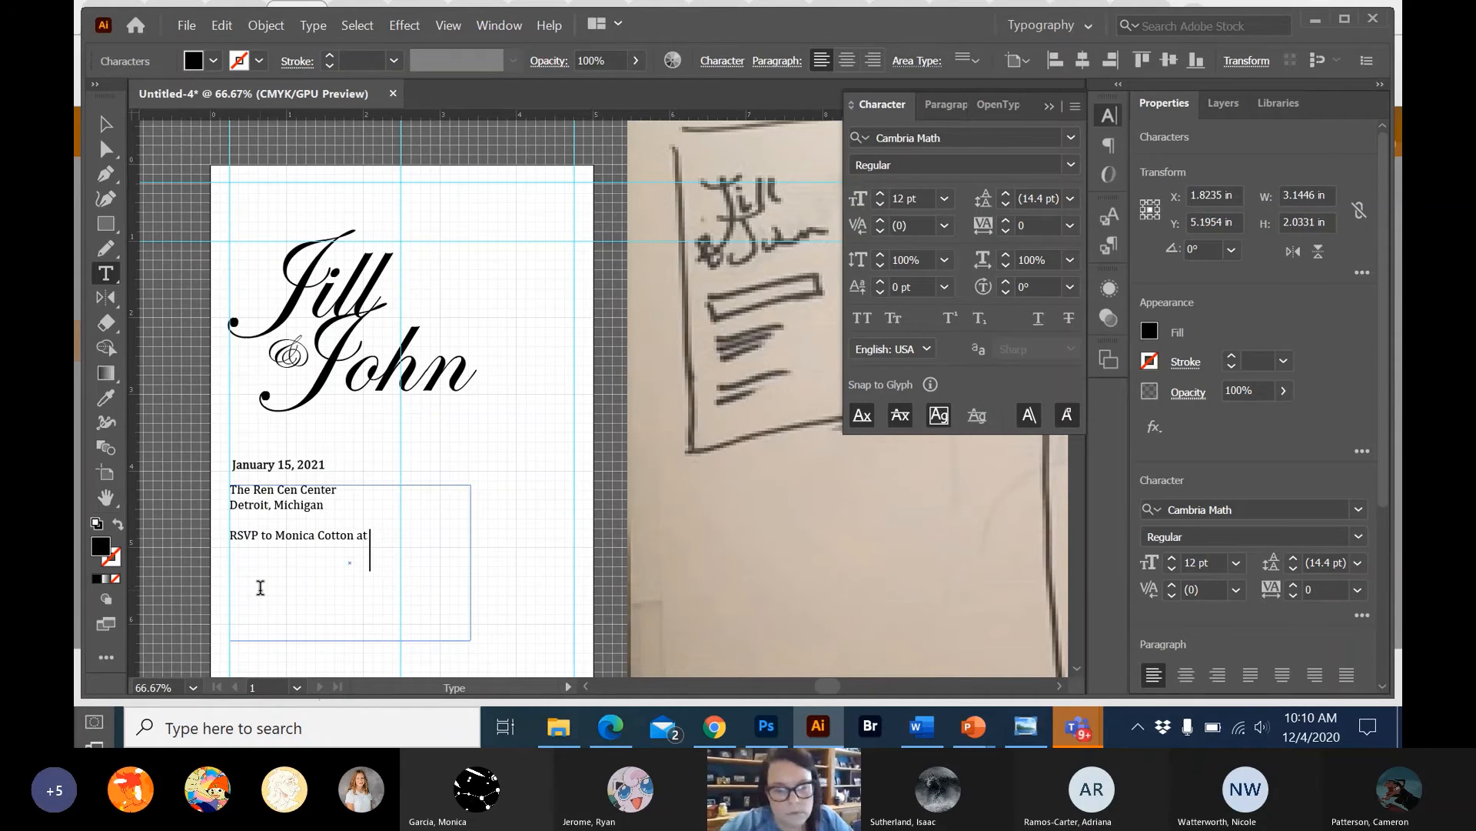
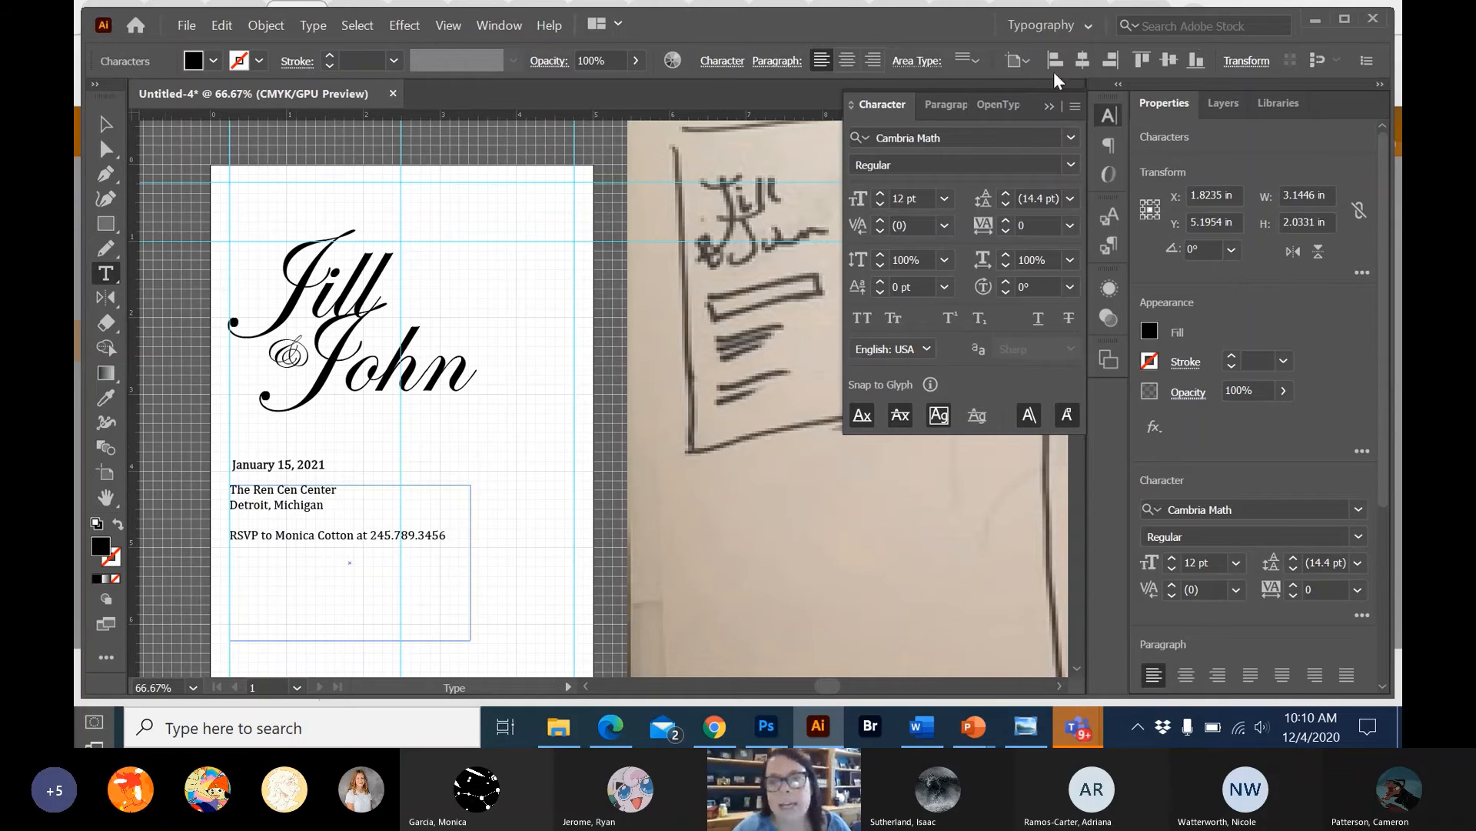
Try right alignment on all the venue and RSVP text, and set it back to left alignment.
click(946, 105)
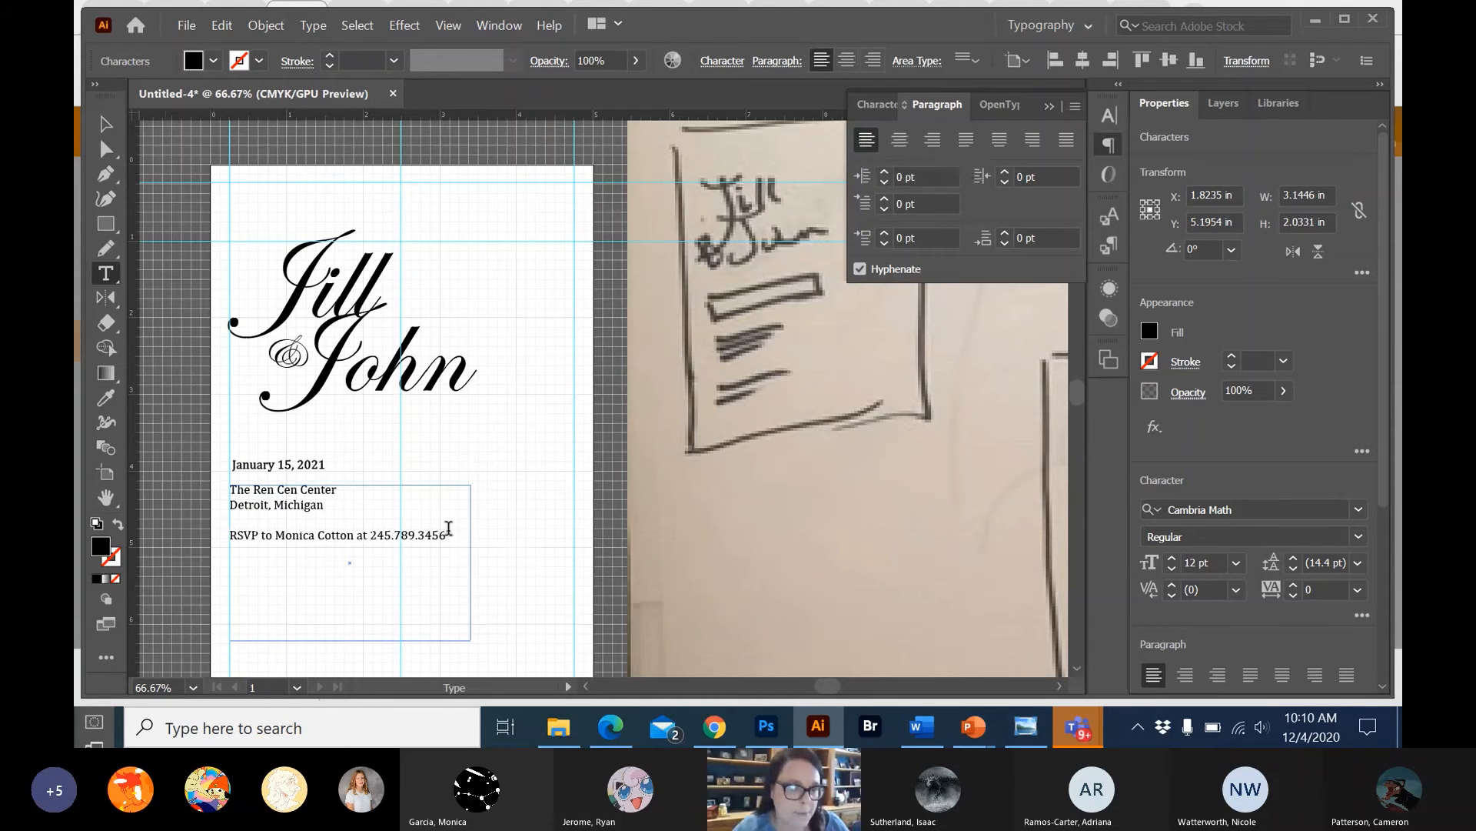
drag(462, 559, 248, 476)
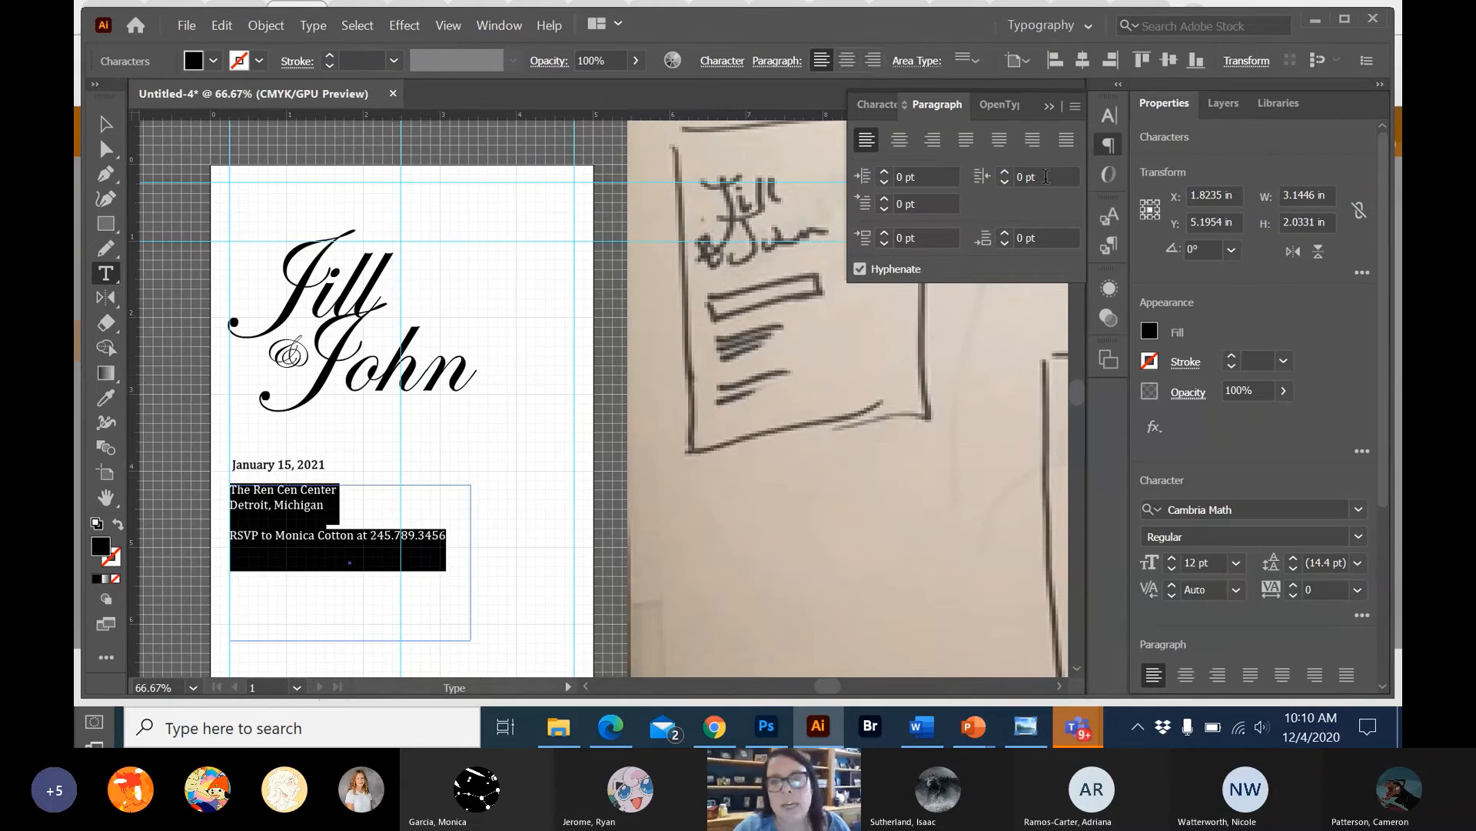
click(929, 144)
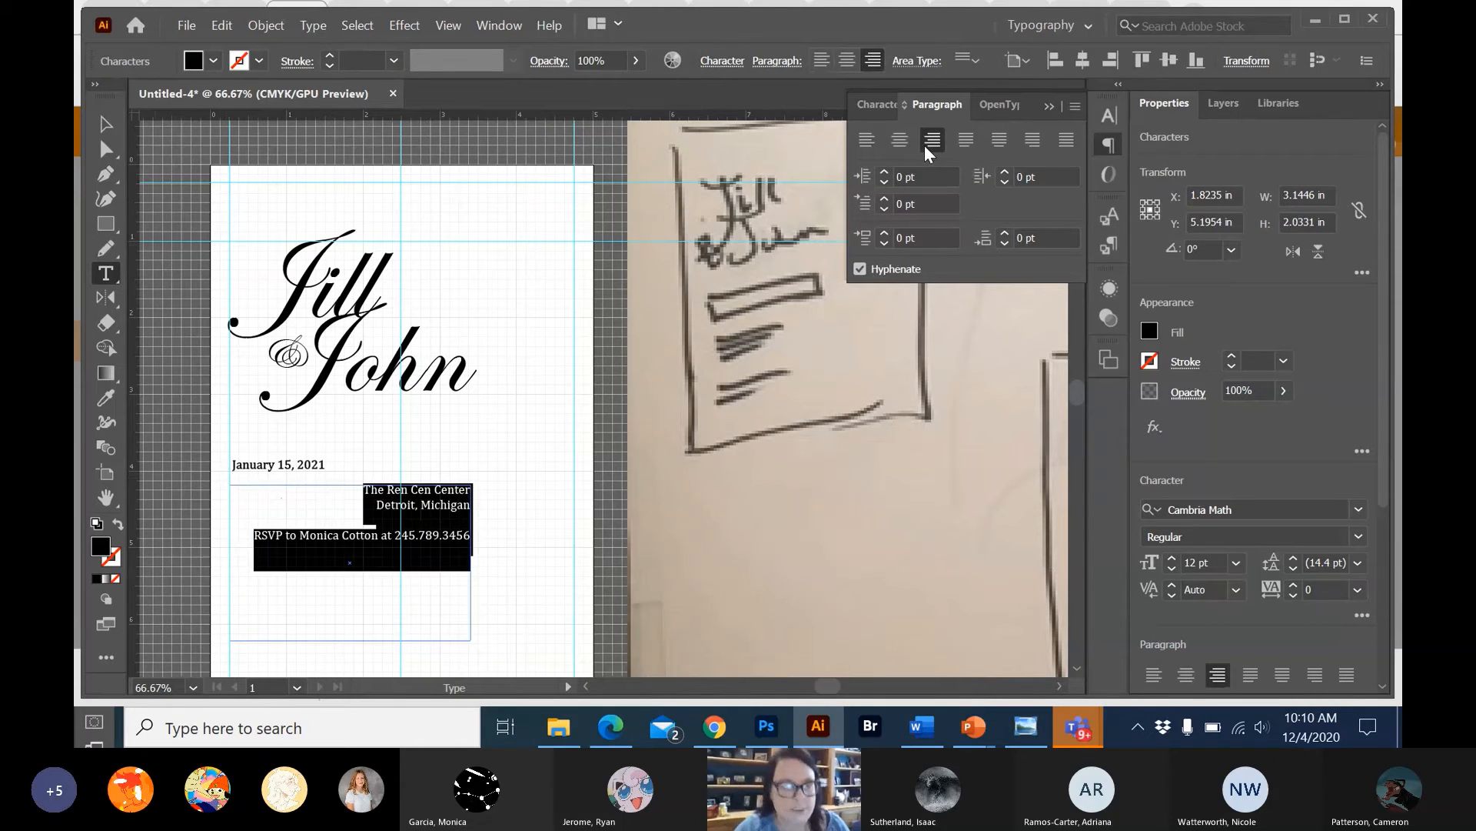
click(866, 140)
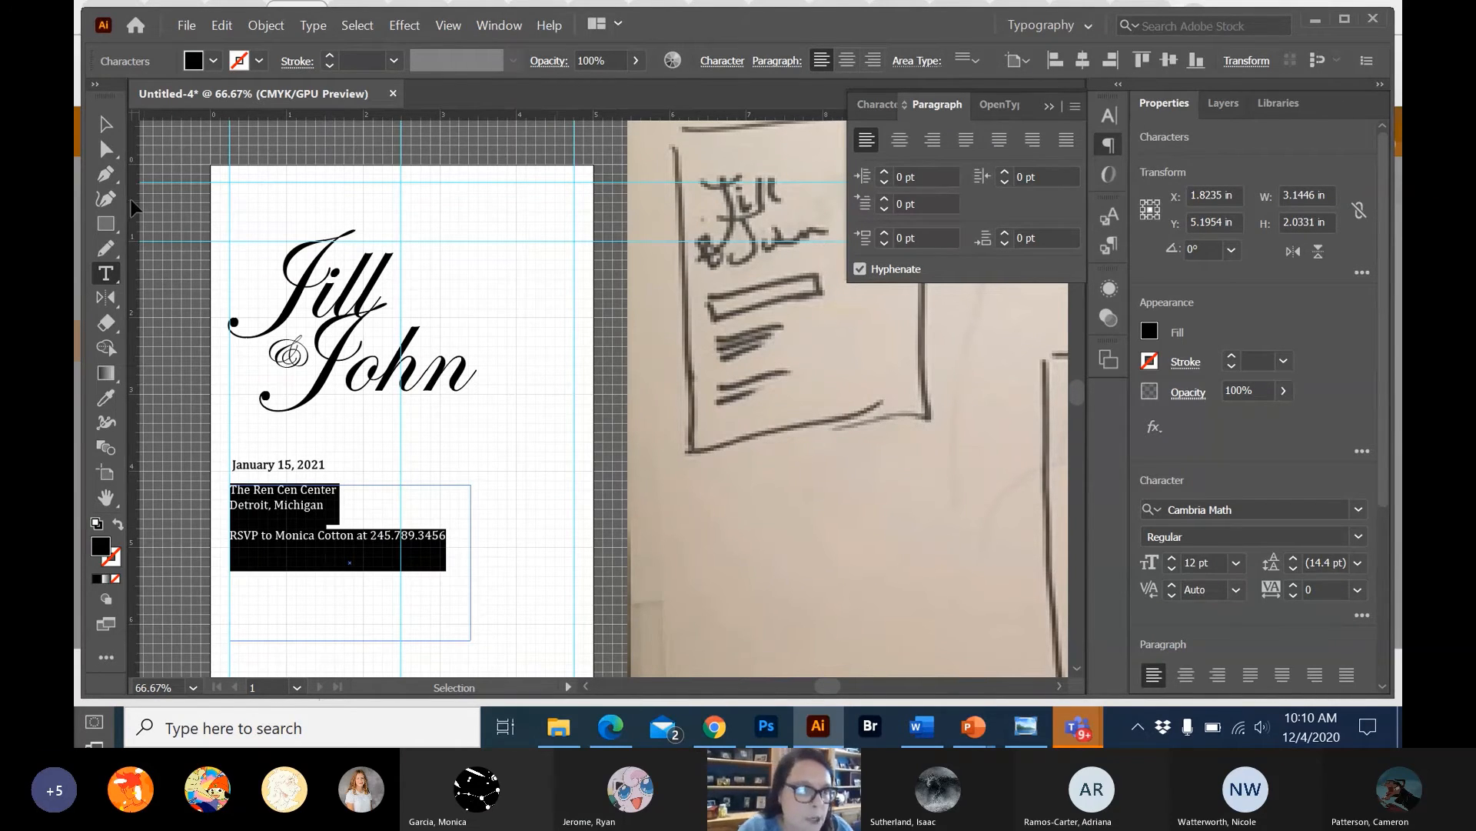
Draw a trial area text box about 1.67 x 2.62 in across the artboard's right edge, and delete it.
click(106, 123)
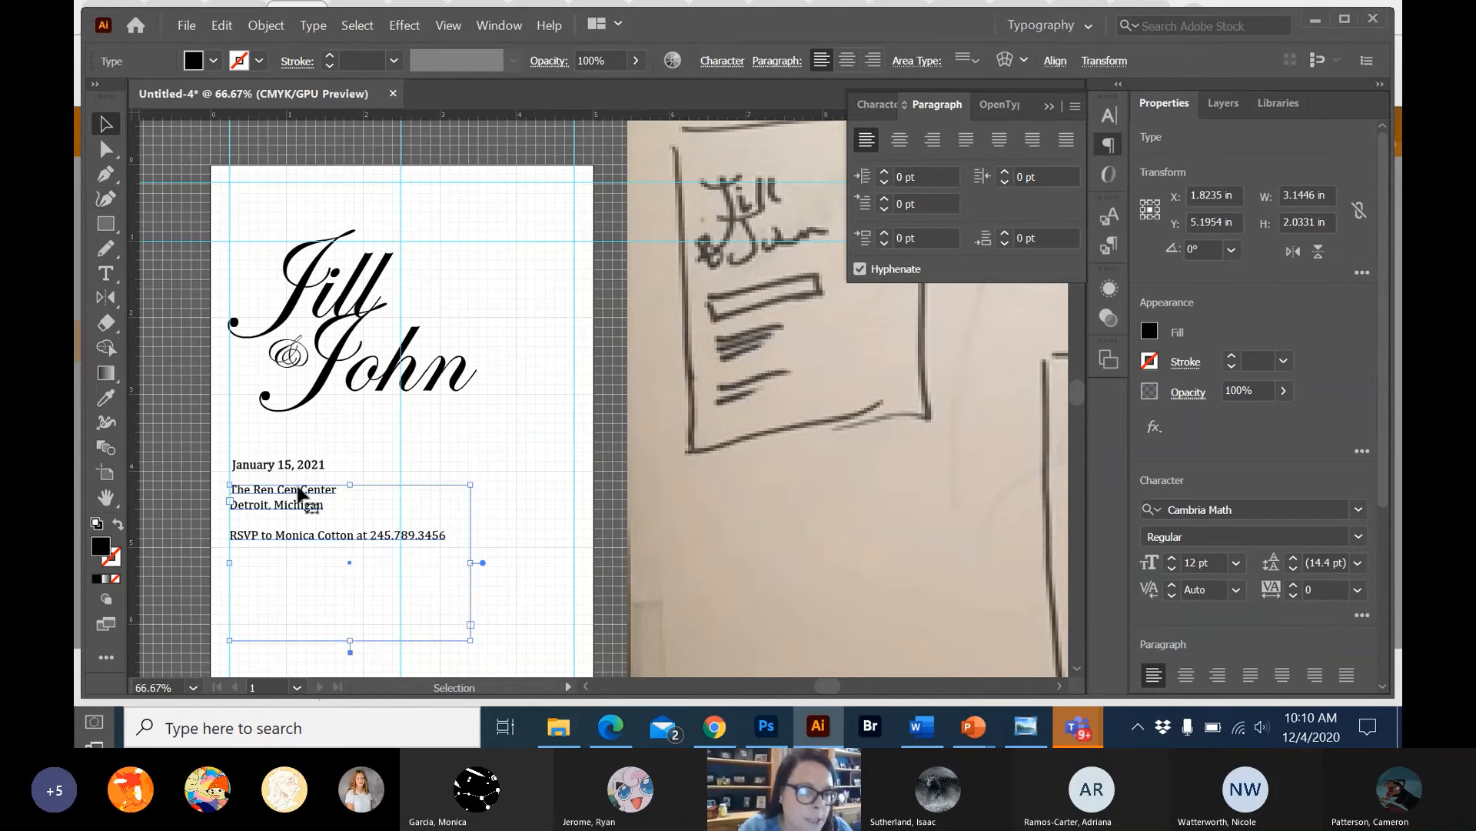
click(106, 273)
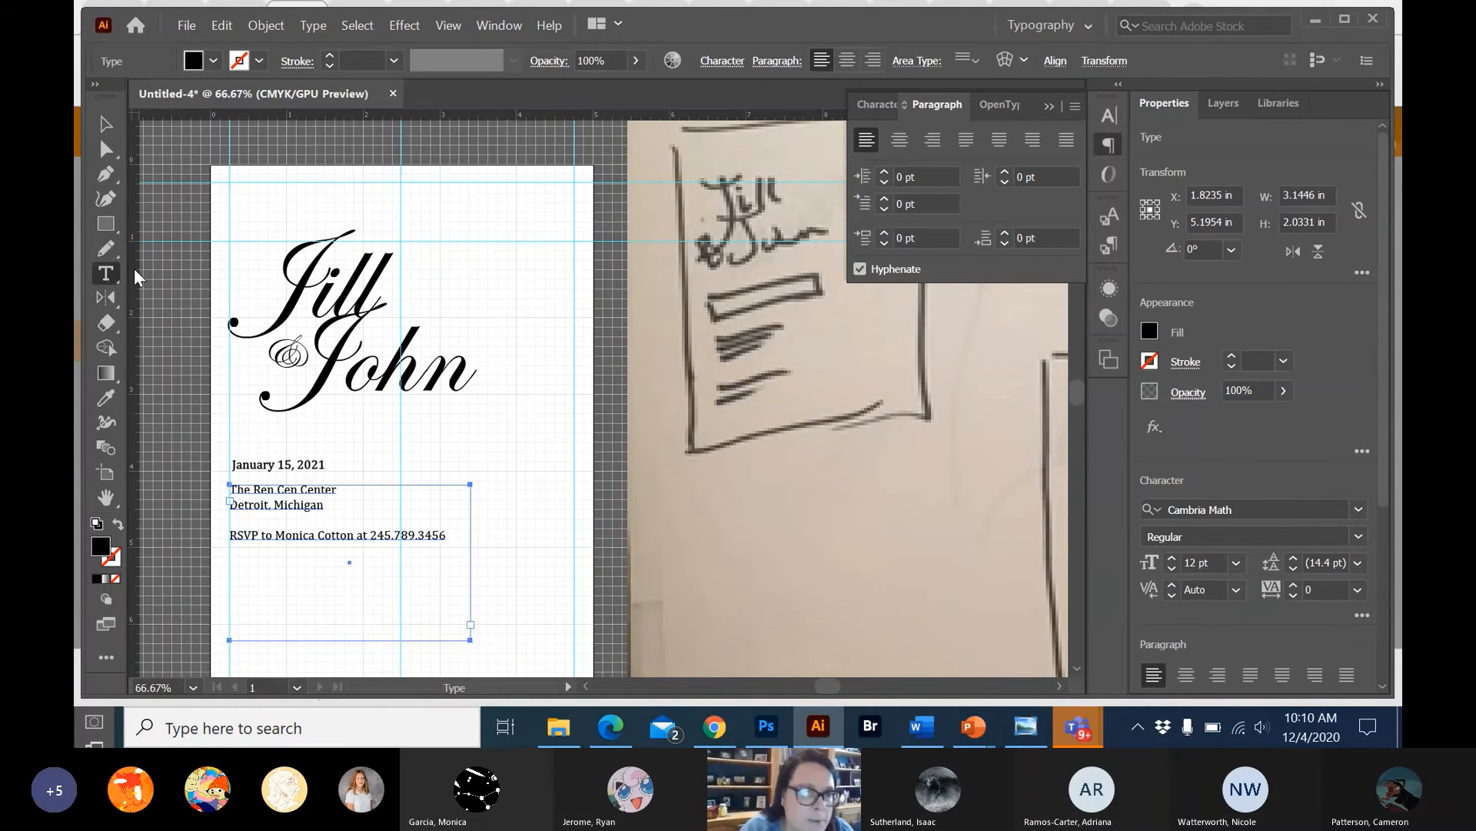
drag(498, 433, 625, 633)
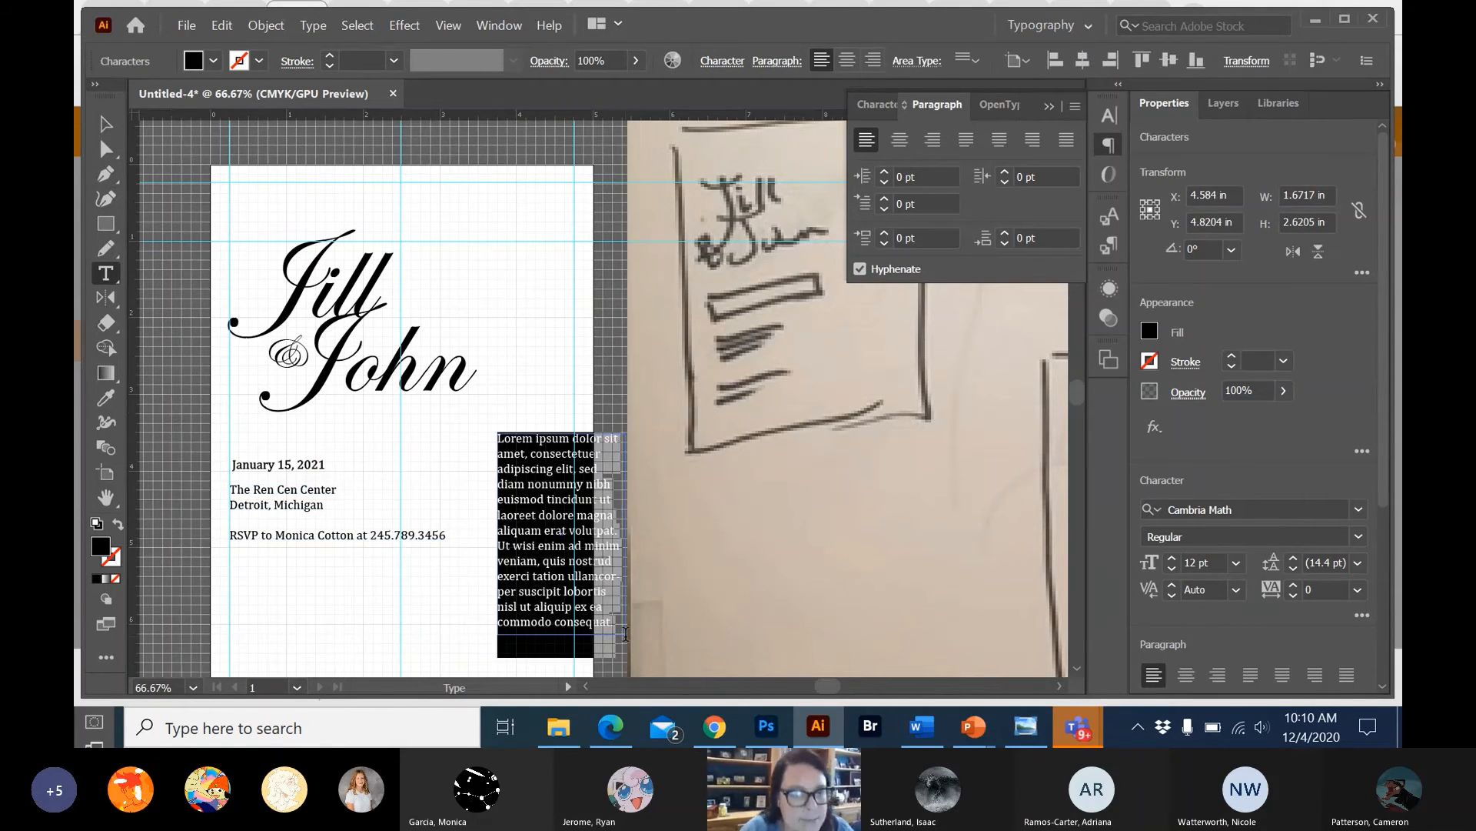
key(Escape)
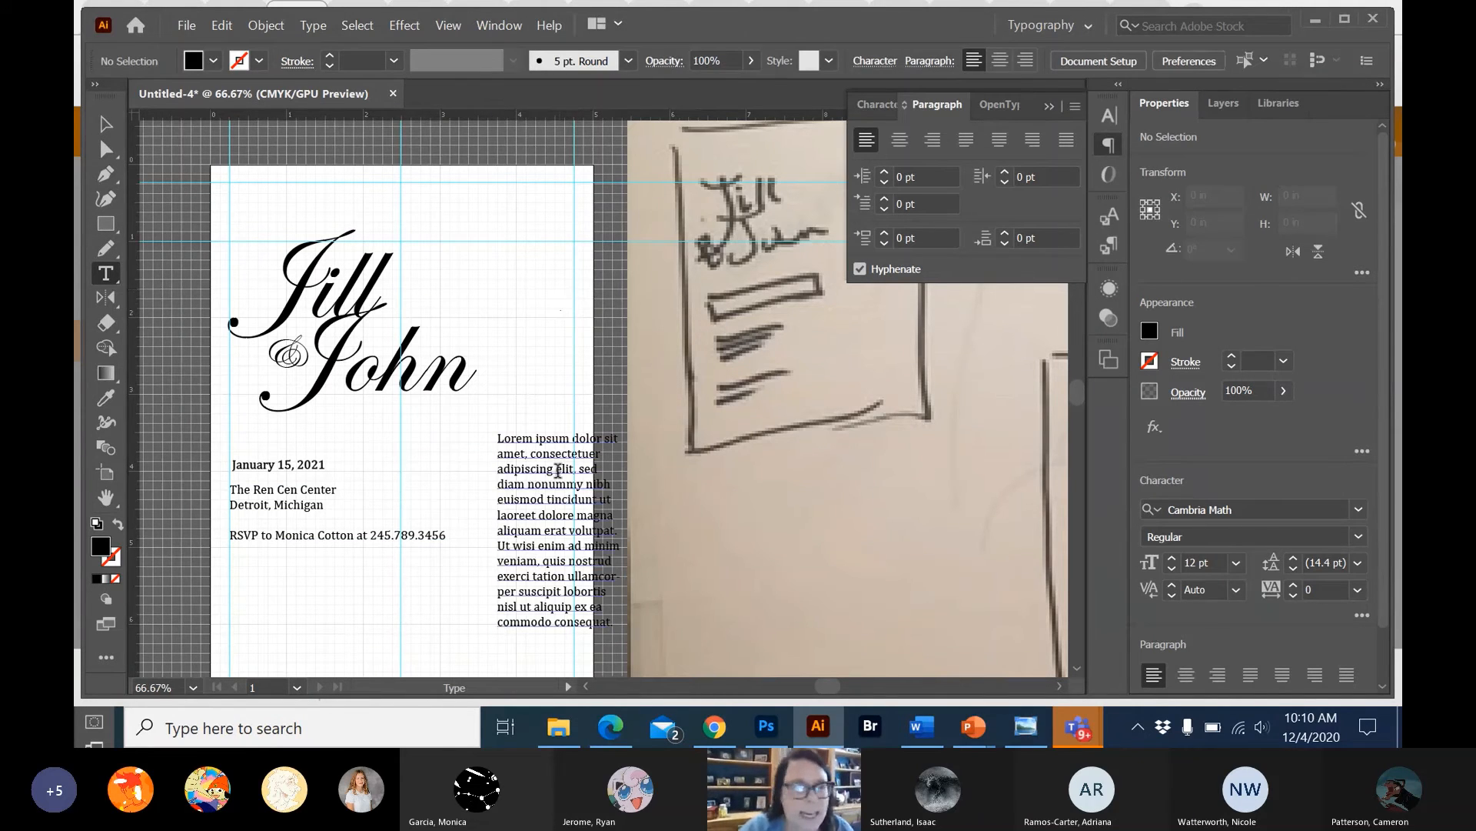
key(v)
click(603, 509)
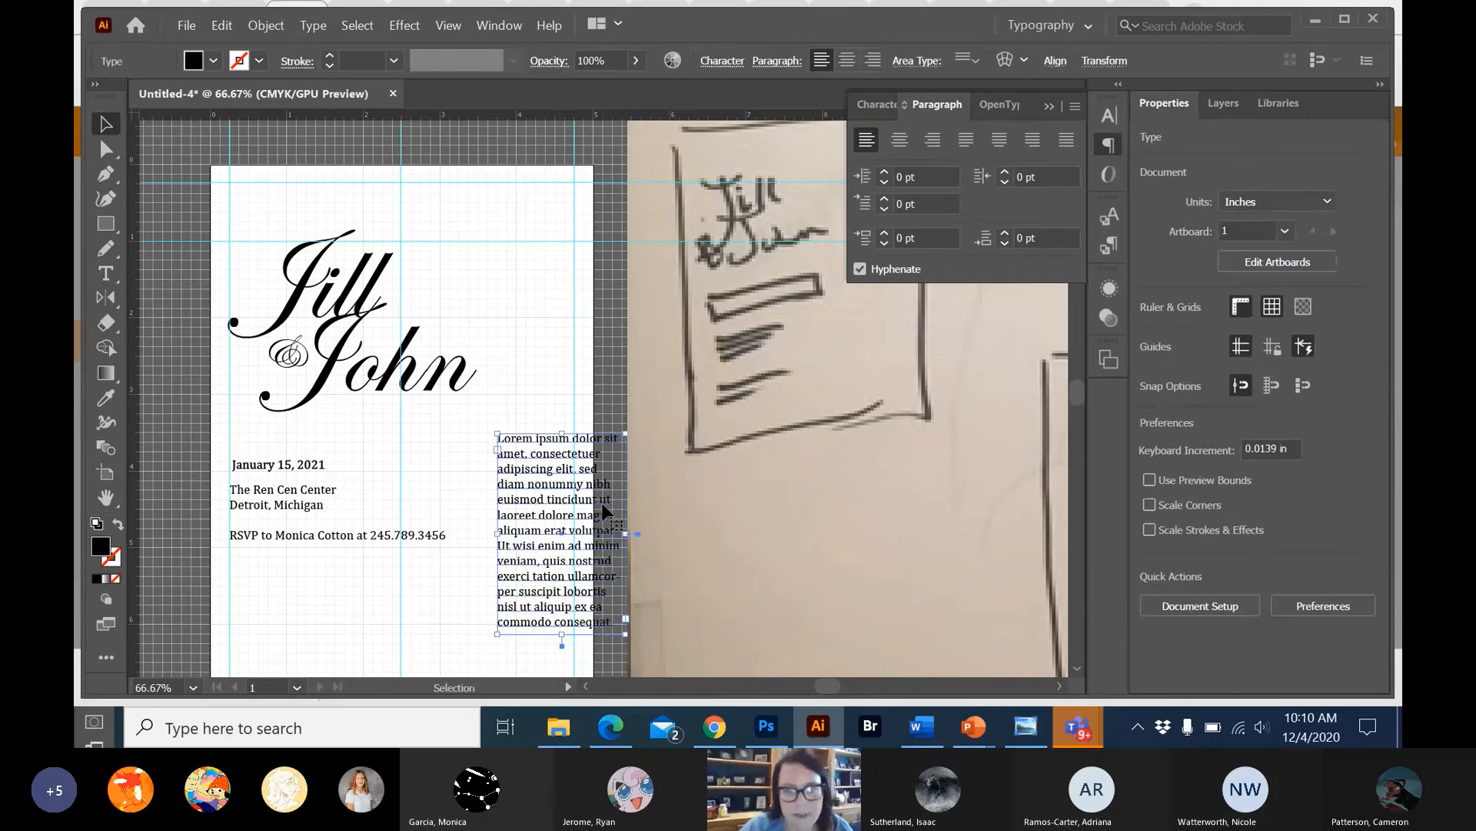
key(Delete)
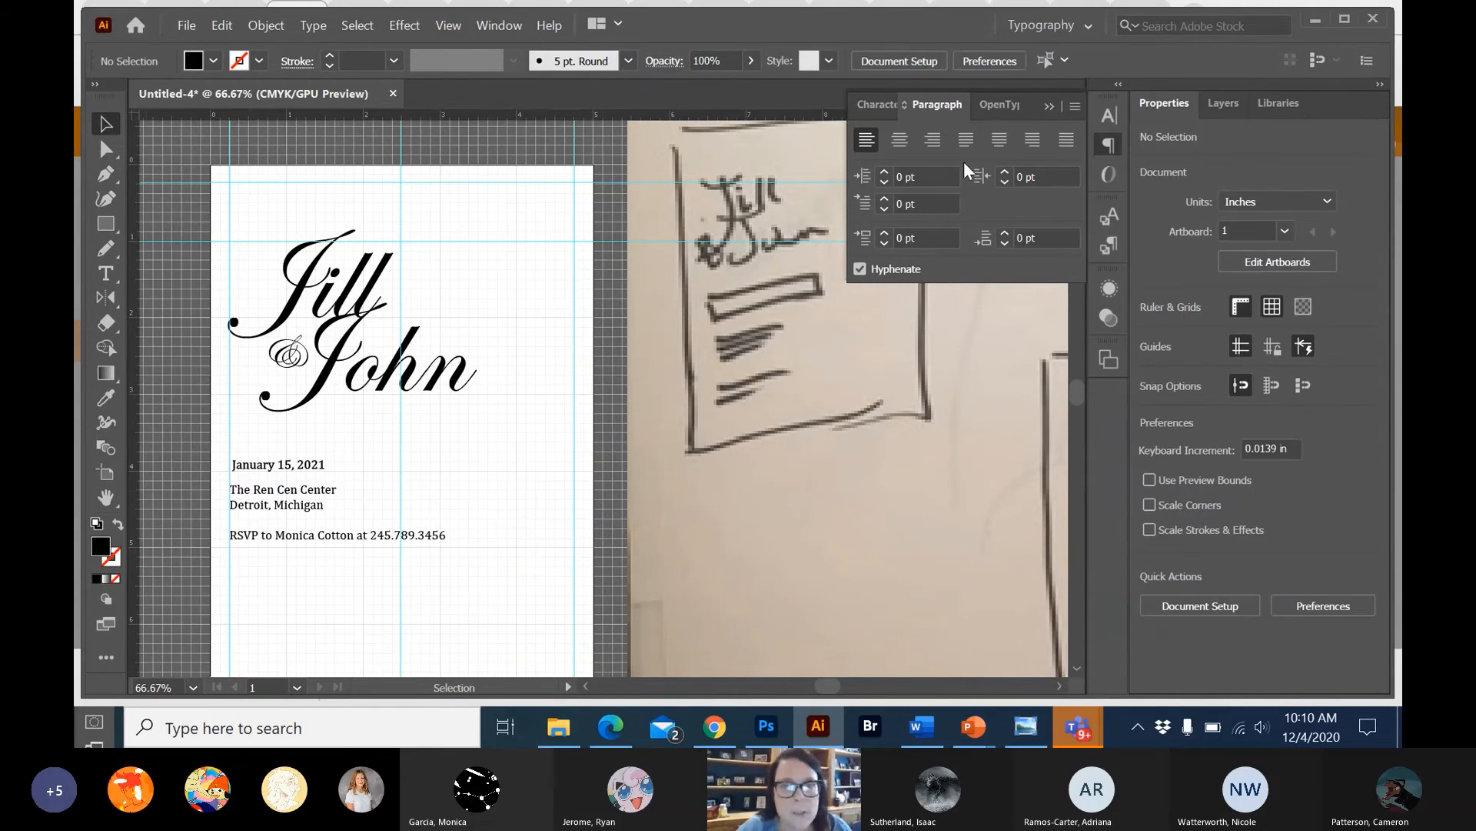
Move the venue and RSVP text box to the right, to about X 2.99 in, Y 5.18 in.
click(866, 103)
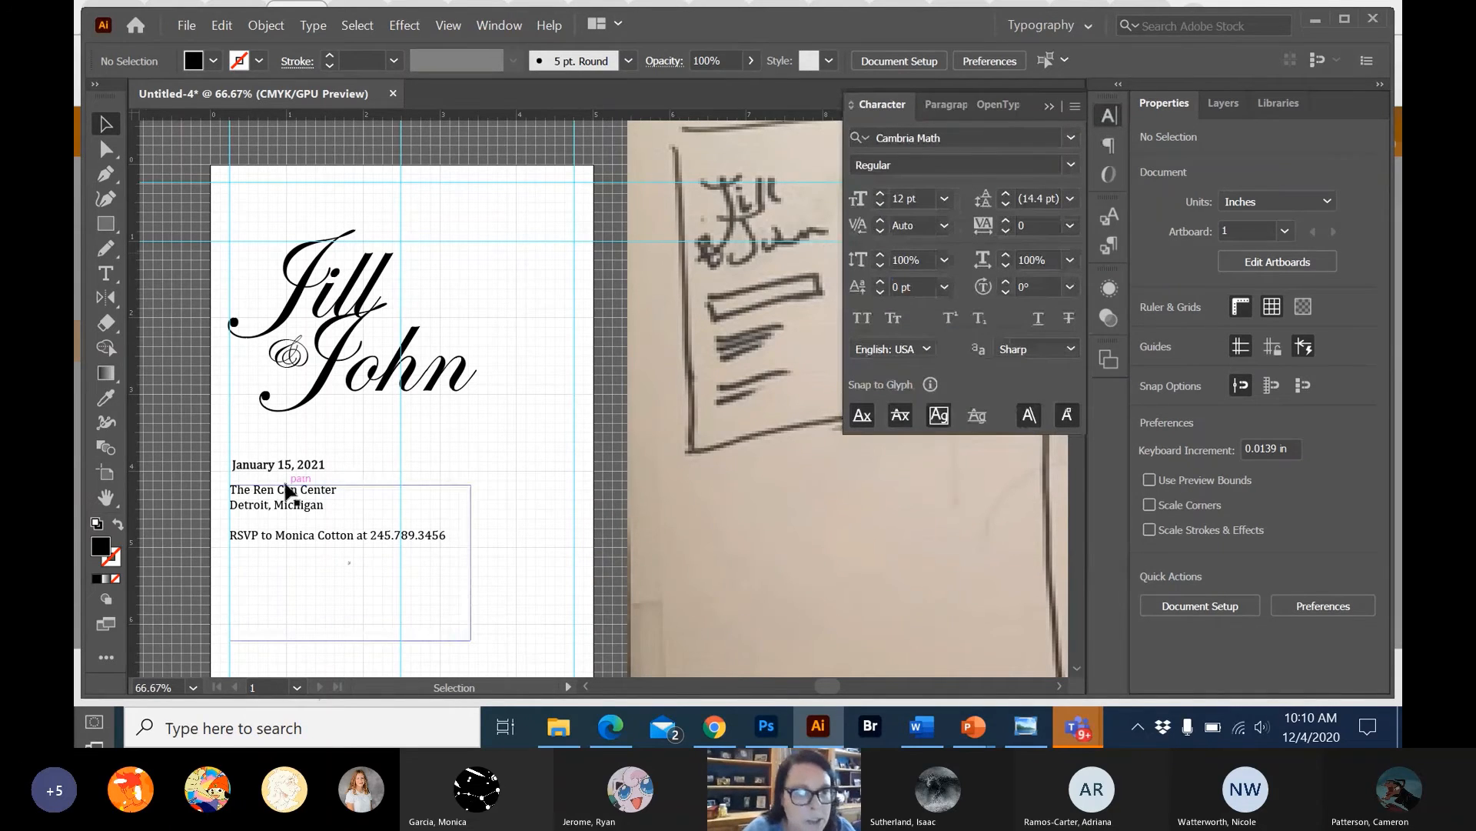
drag(285, 487, 365, 505)
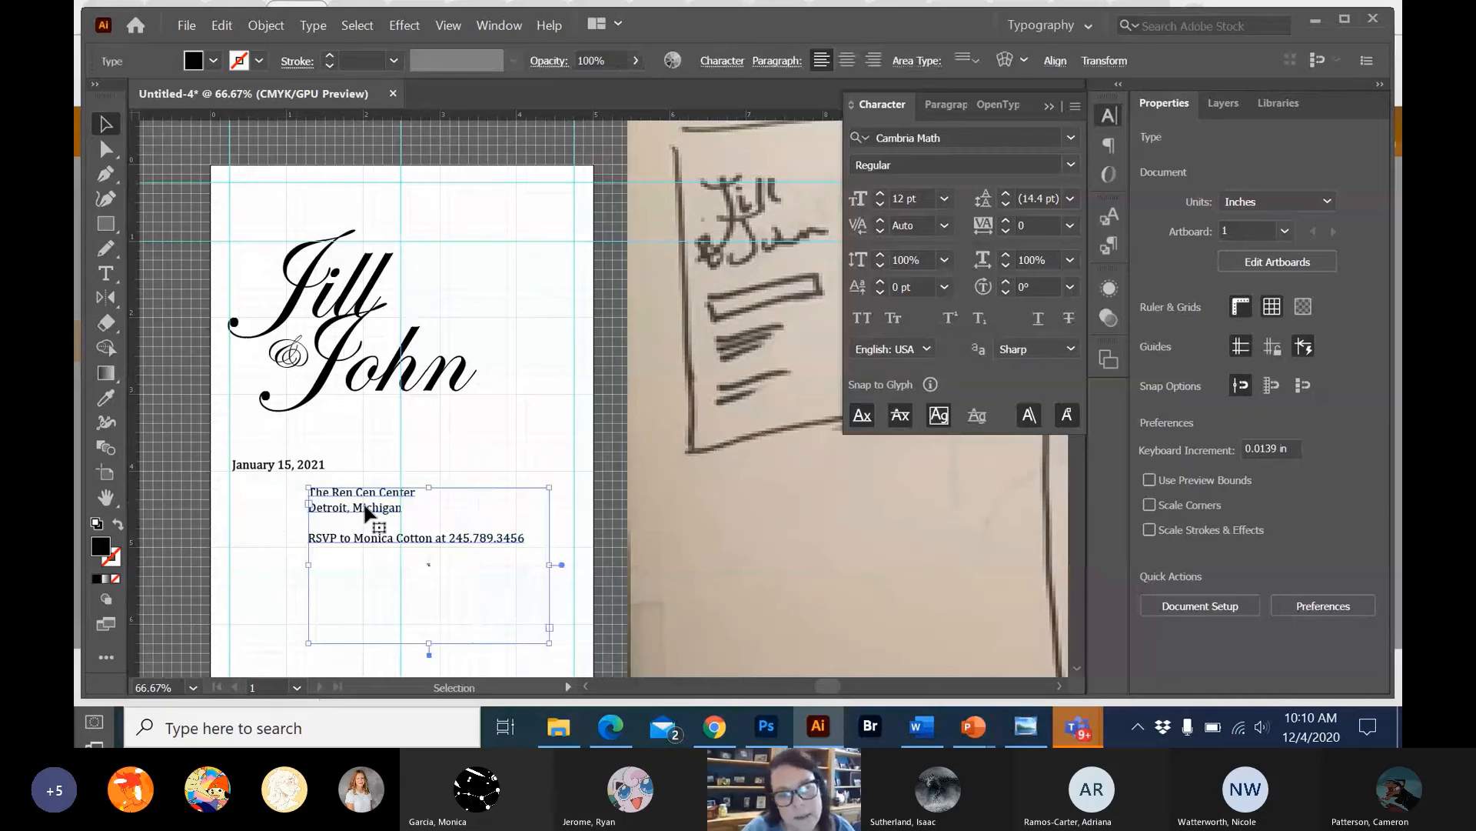
click(526, 540)
drag(525, 537, 535, 532)
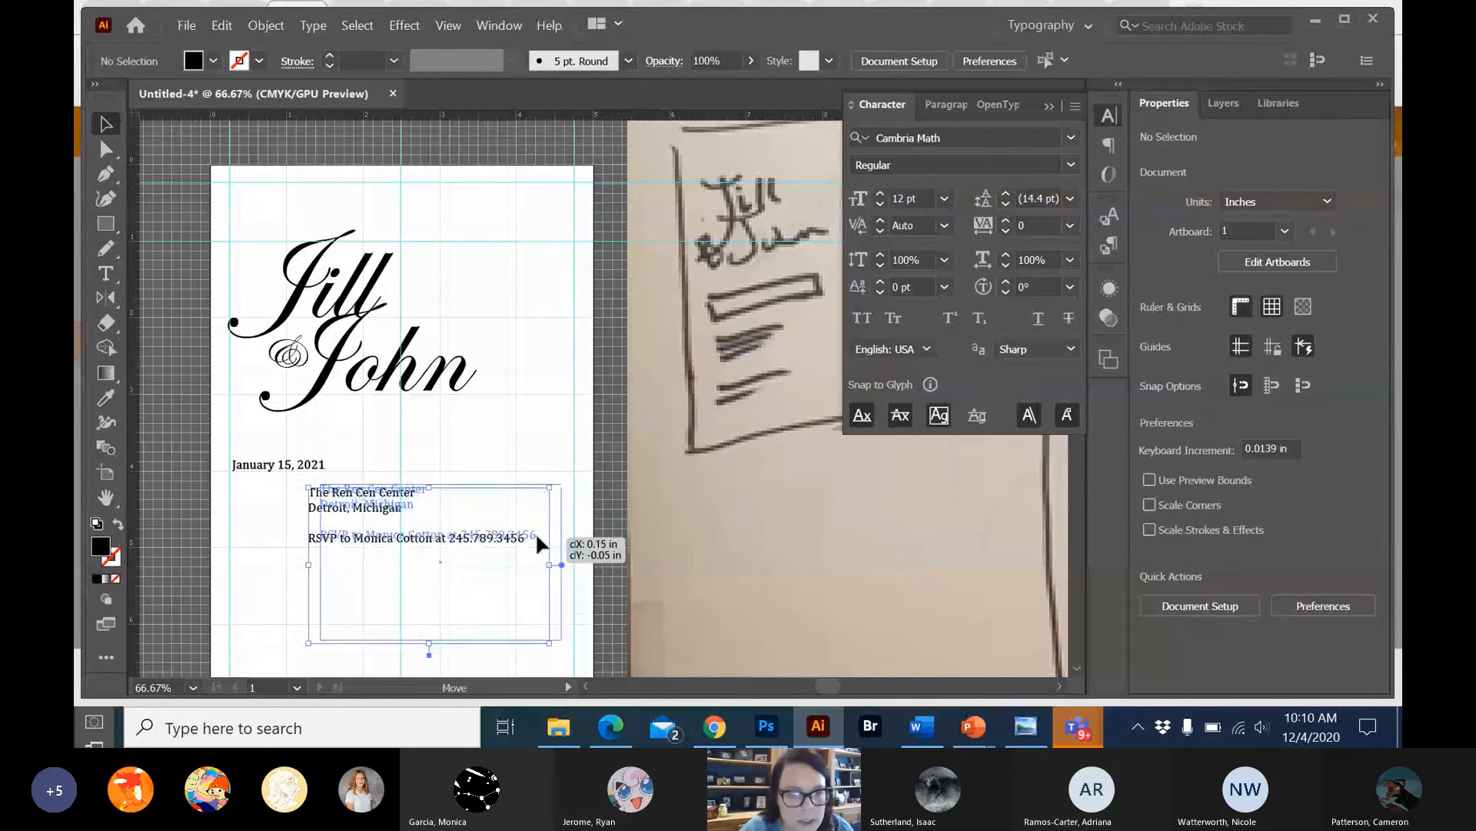
Centre-align all the venue and RSVP lines within their text box.
double_click(532, 532)
triple_click(527, 534)
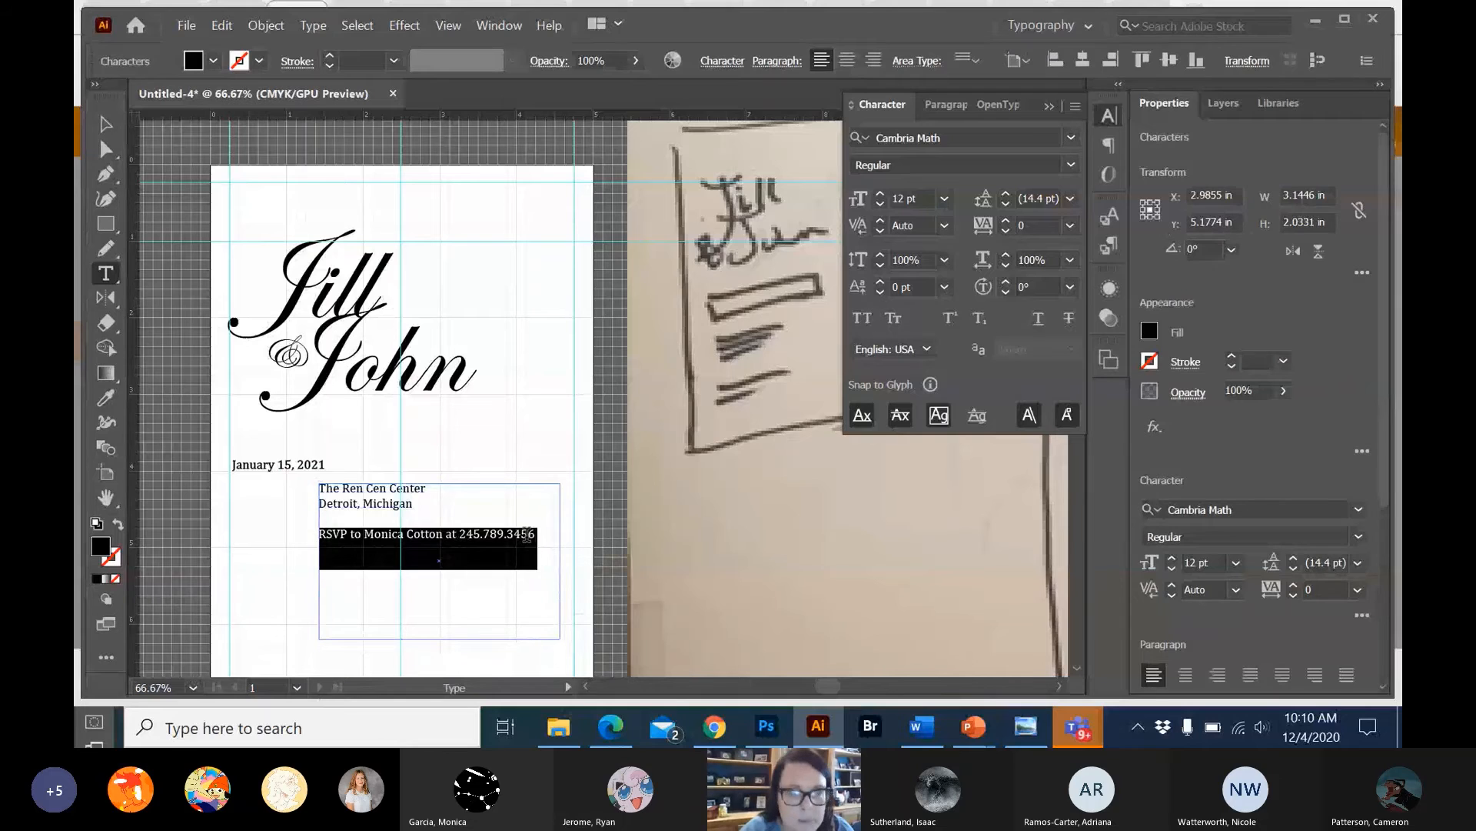
drag(531, 533, 322, 490)
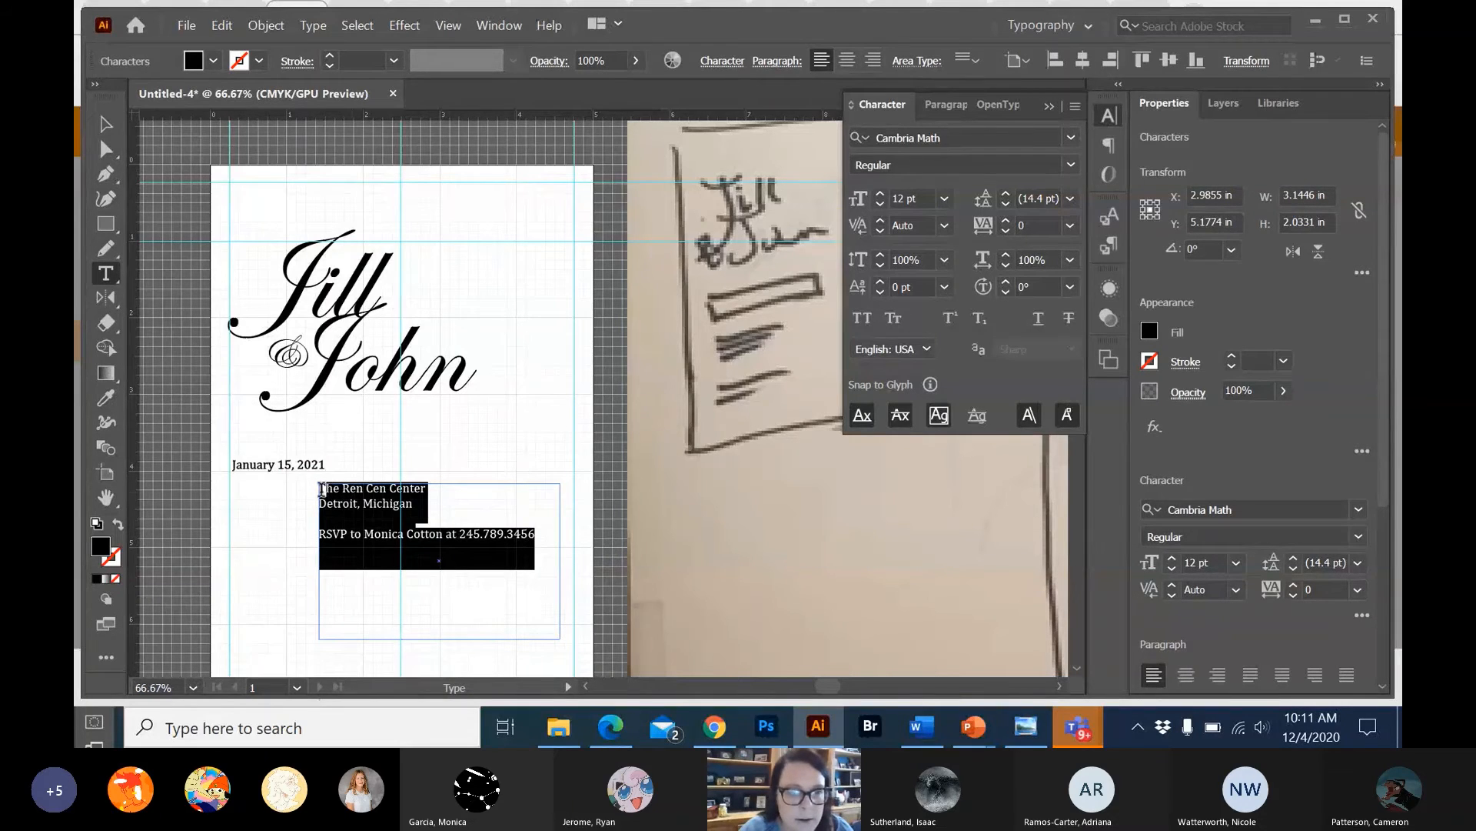
click(927, 111)
click(940, 108)
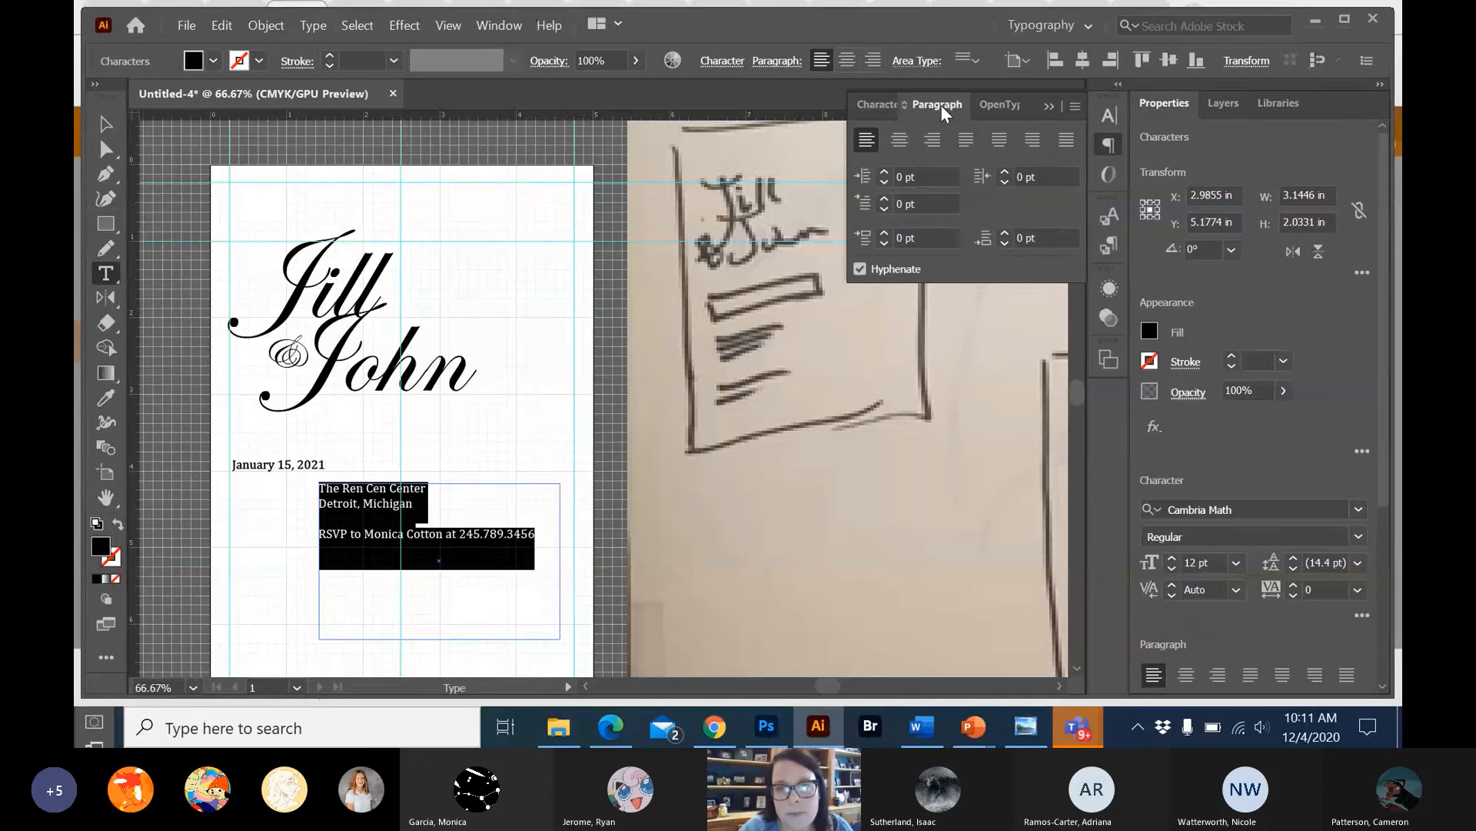
click(900, 141)
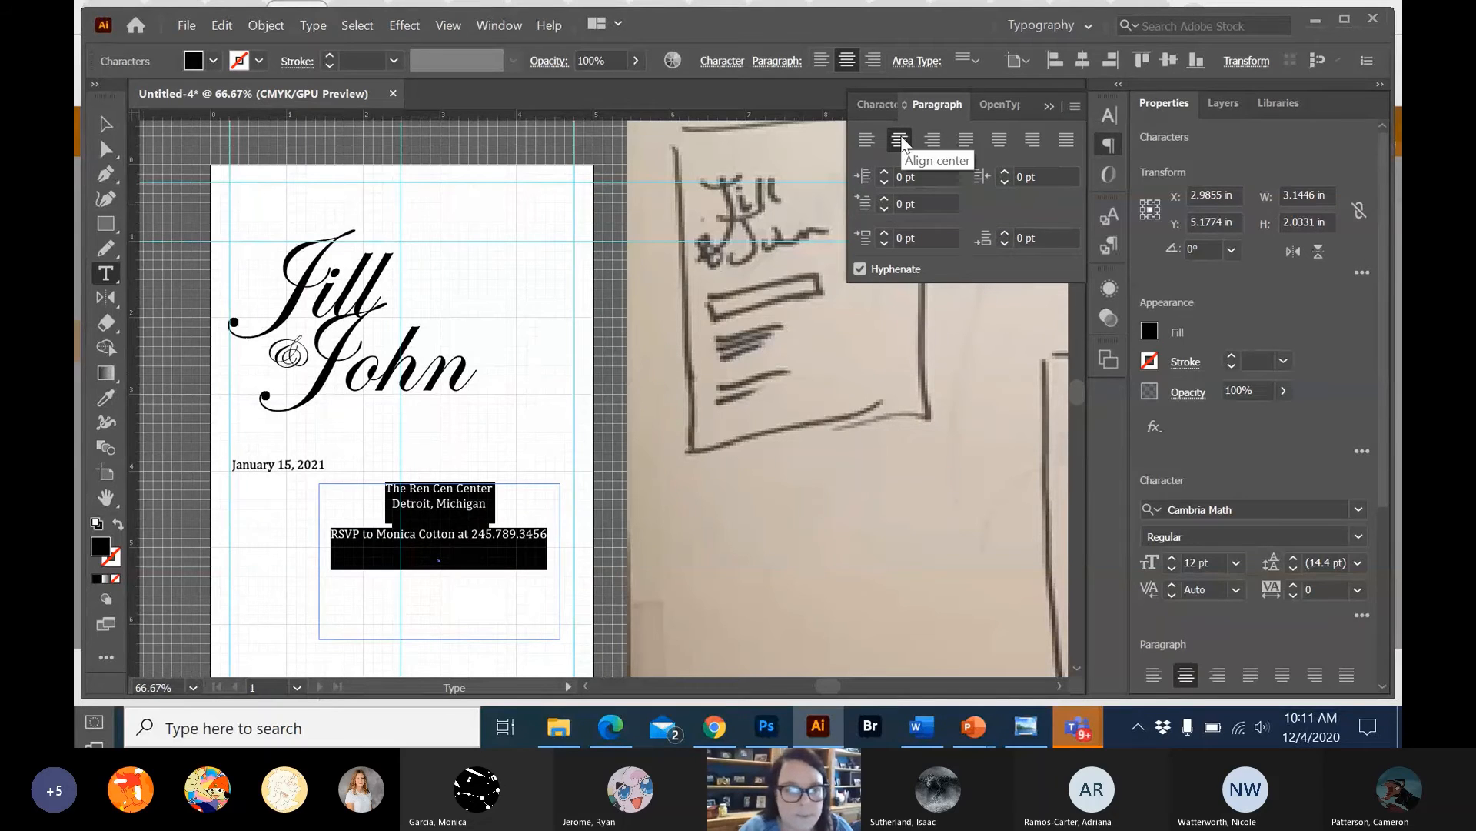
Stretch the venue text box between the left and right margin guides, to 4.5 in wide and about 2.48 in high.
click(109, 125)
drag(560, 483, 574, 475)
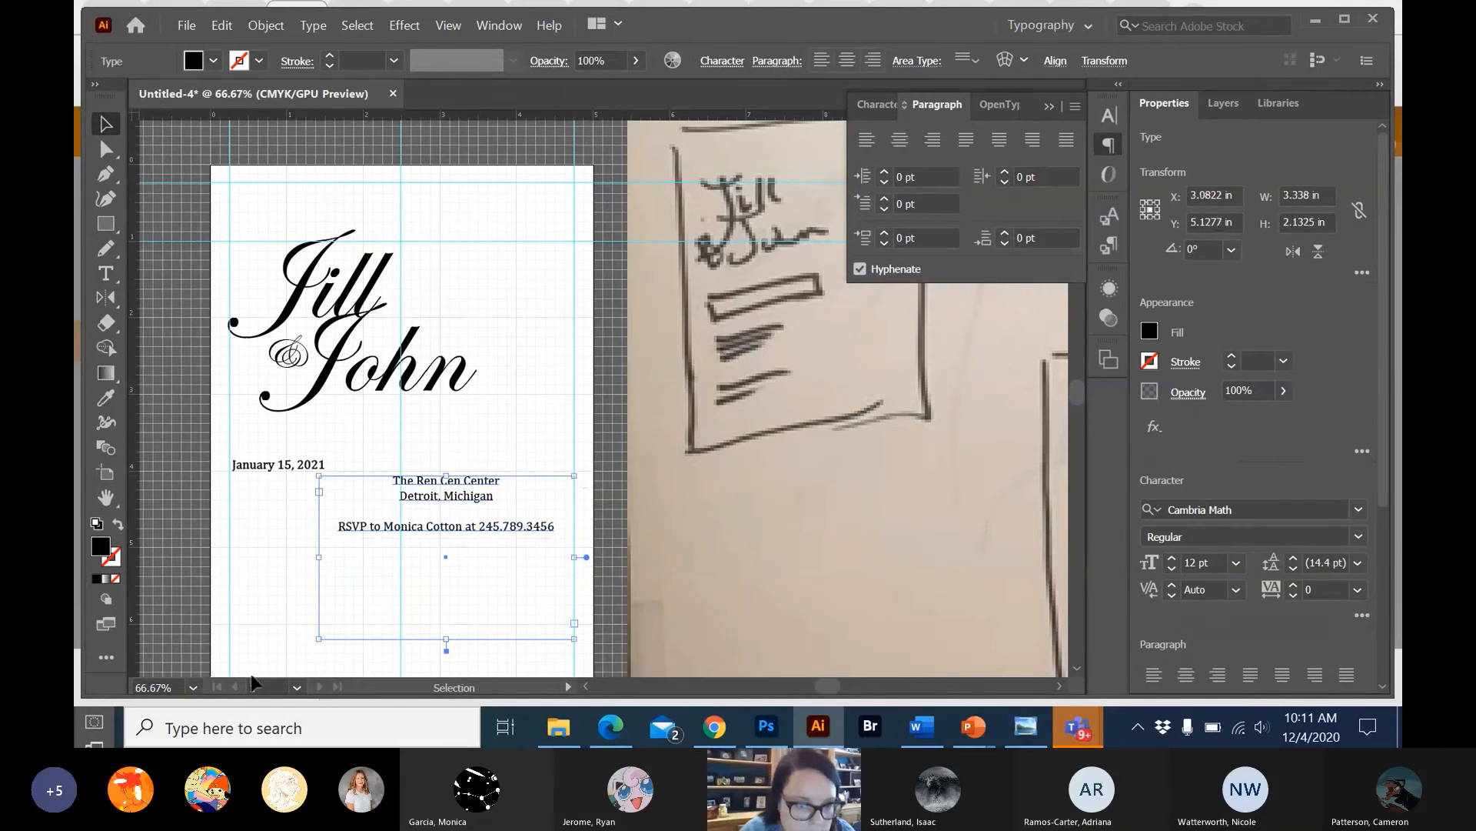
drag(319, 638, 229, 665)
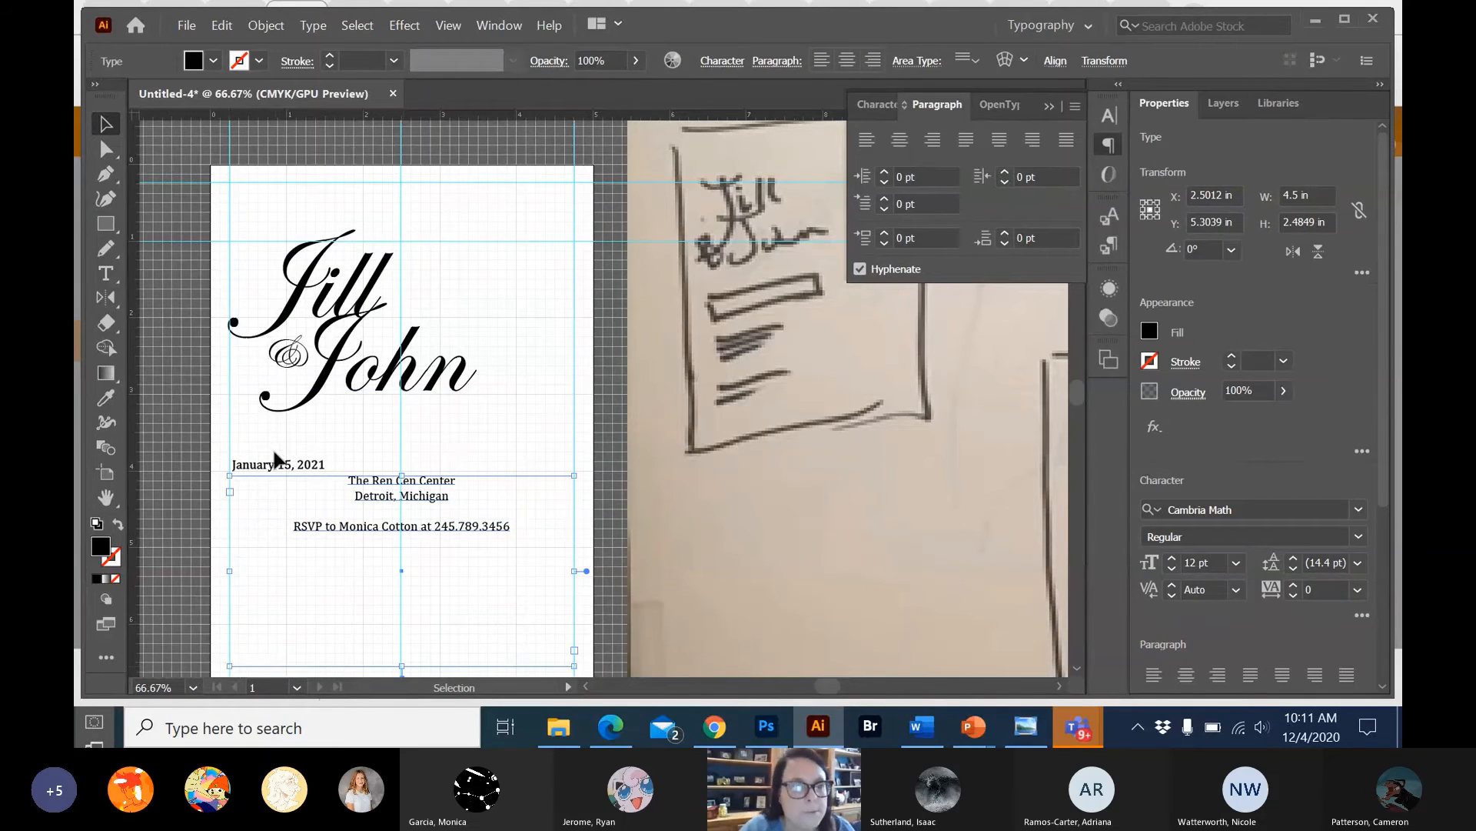
Move the date above the centred venue lines and nudge it right to centre it on the middle guide.
drag(280, 471, 399, 455)
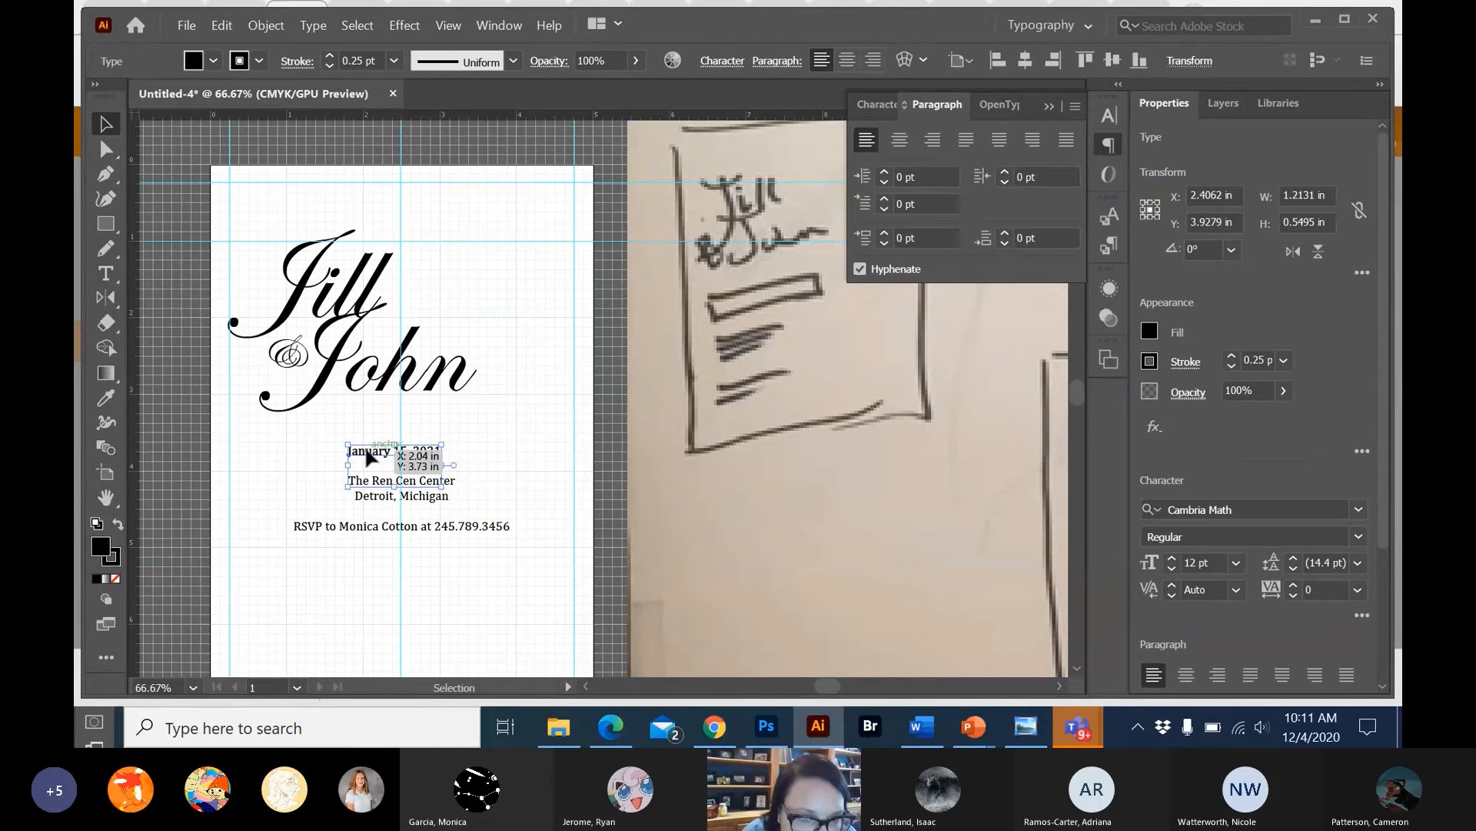
key(Right)
key(Right)
key(Right)
key(Right)
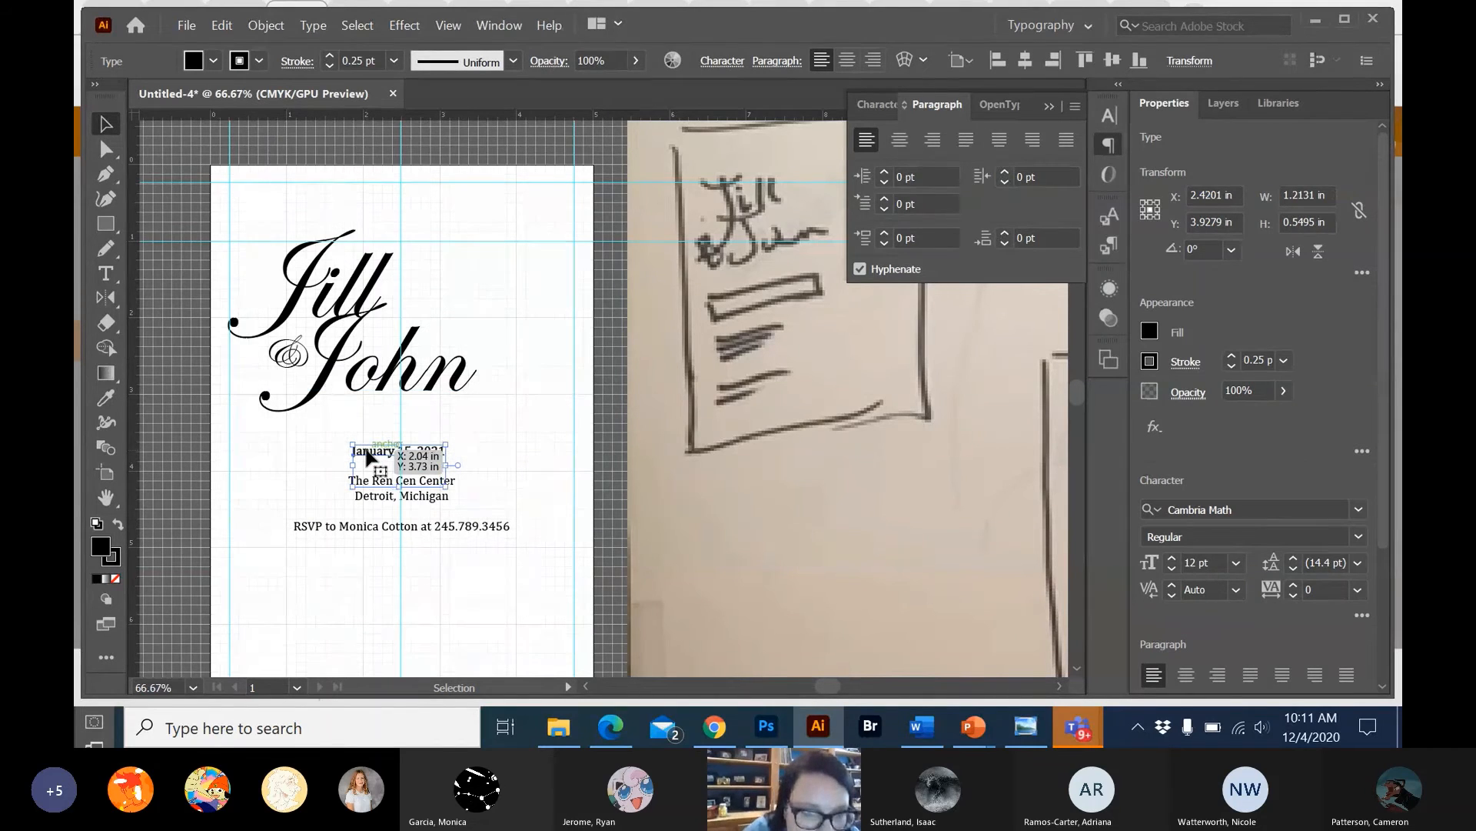
Nudge the date right until it is centred on the middle guide, at about X 2.50 in.
key(Right)
key(Right)
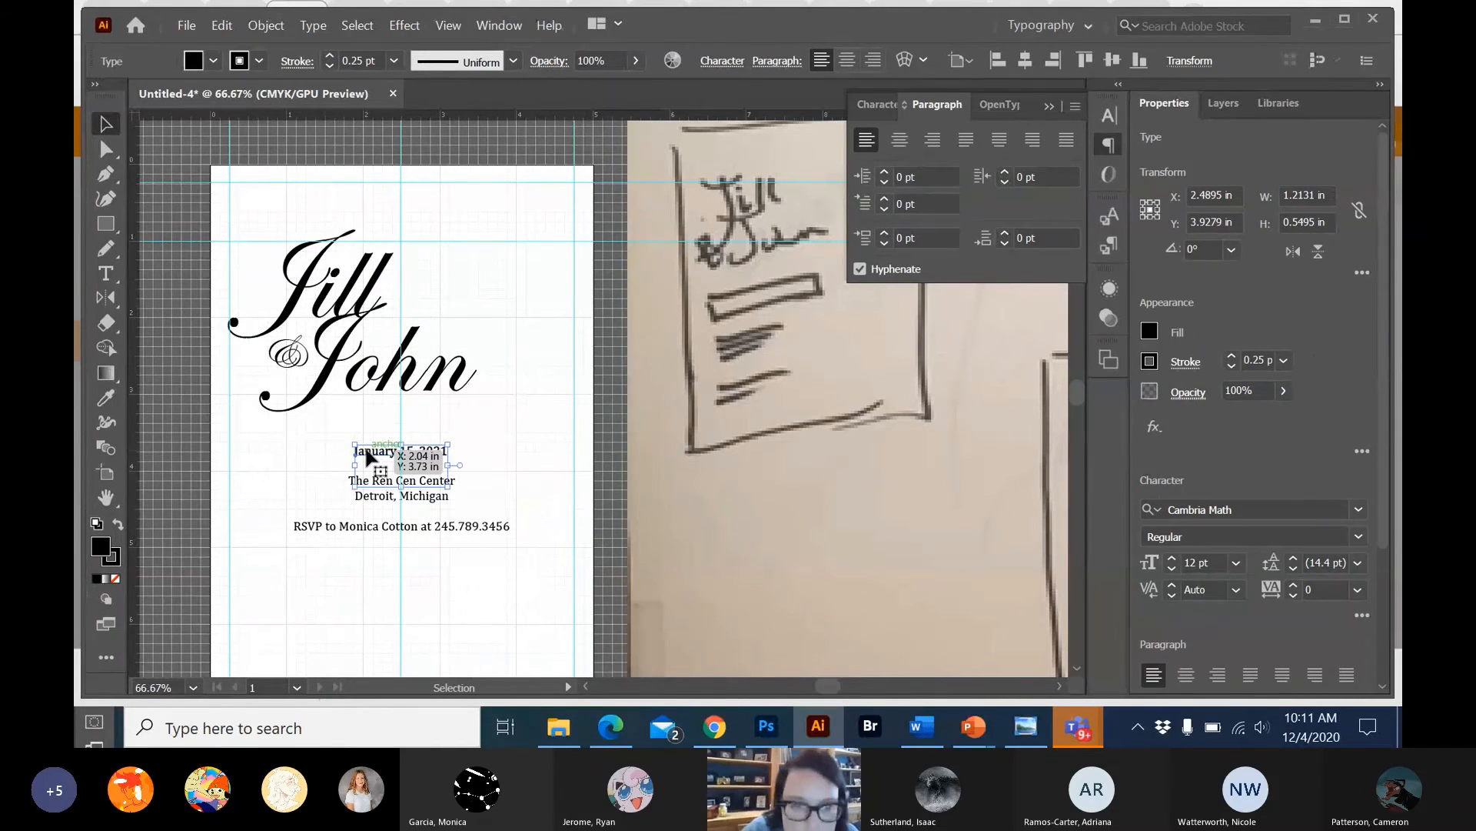
click(598, 427)
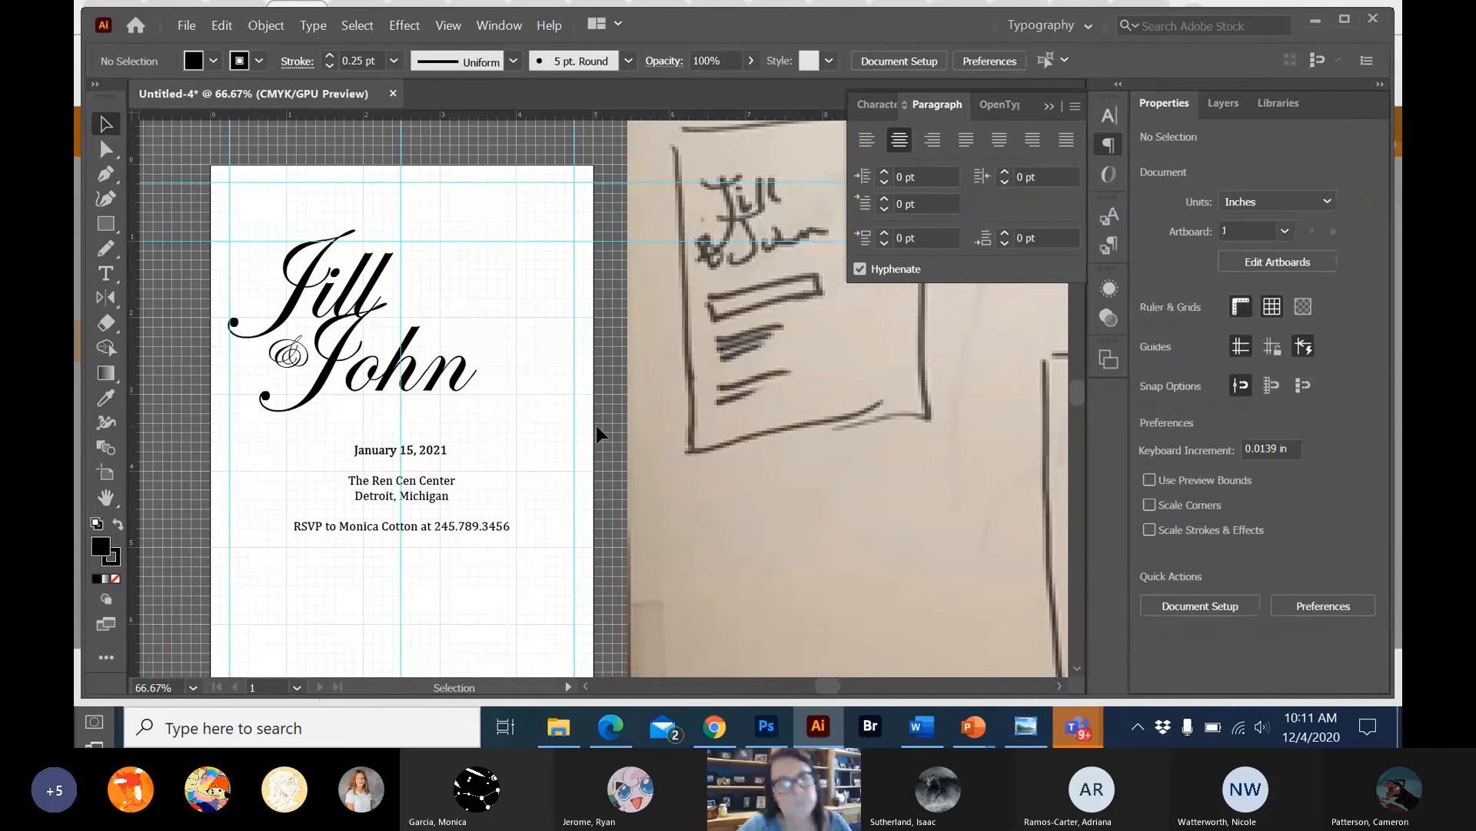
click(441, 451)
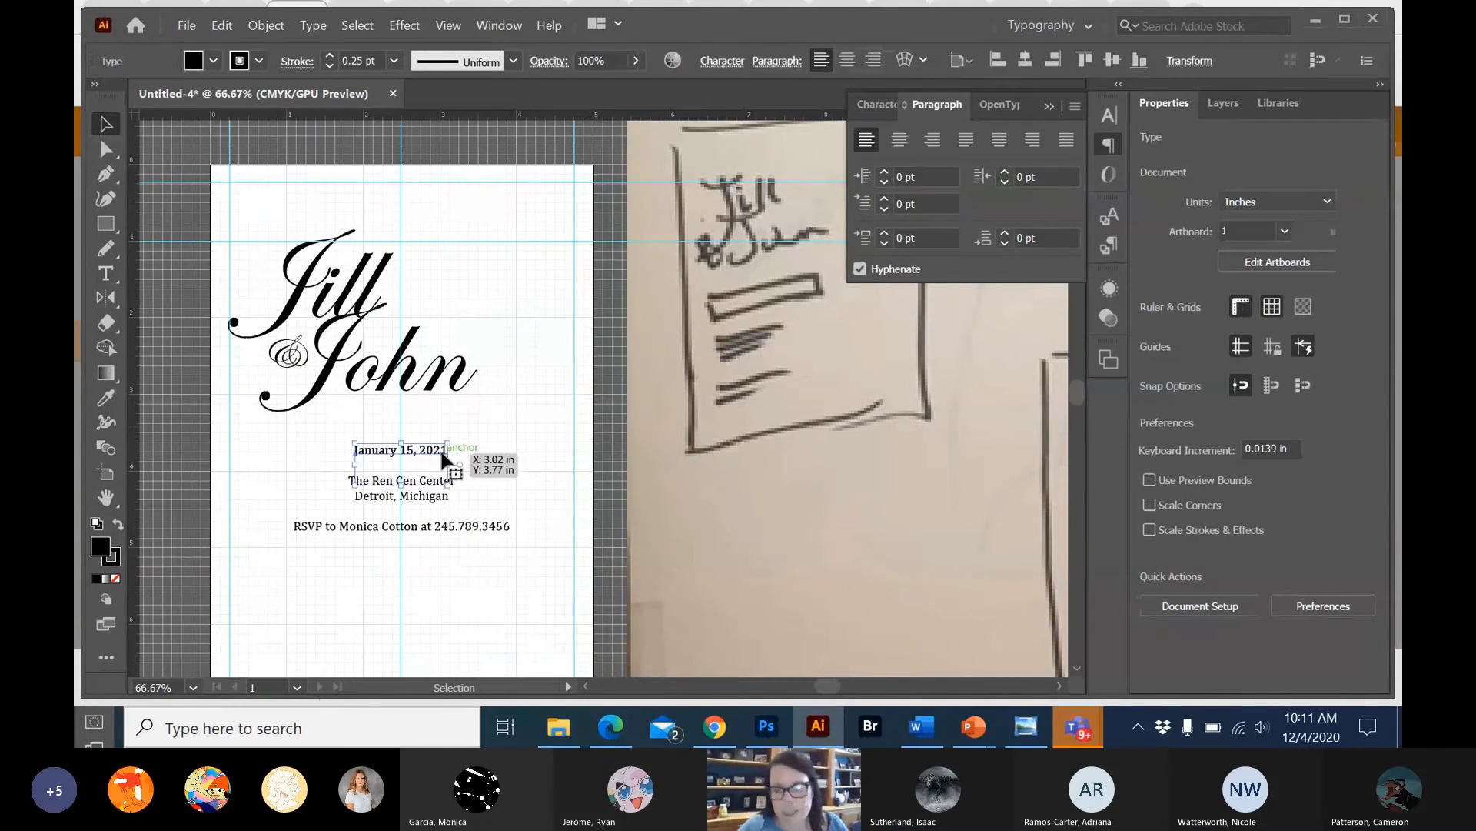
key(Right)
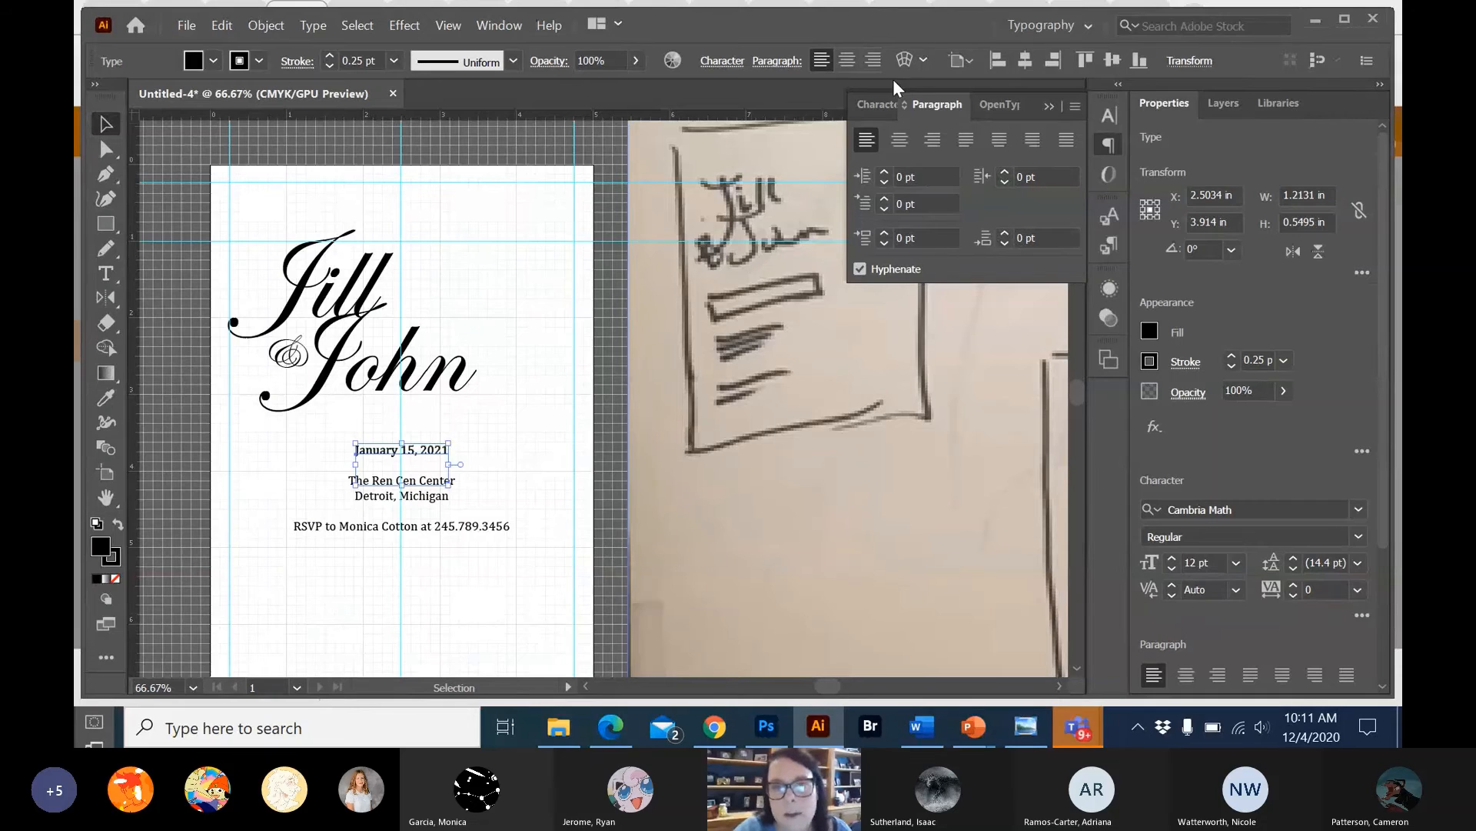
Enlarge the date to 21 pt and move it left to recentre it on the middle guide, at about X 2.54 in.
click(878, 100)
click(878, 104)
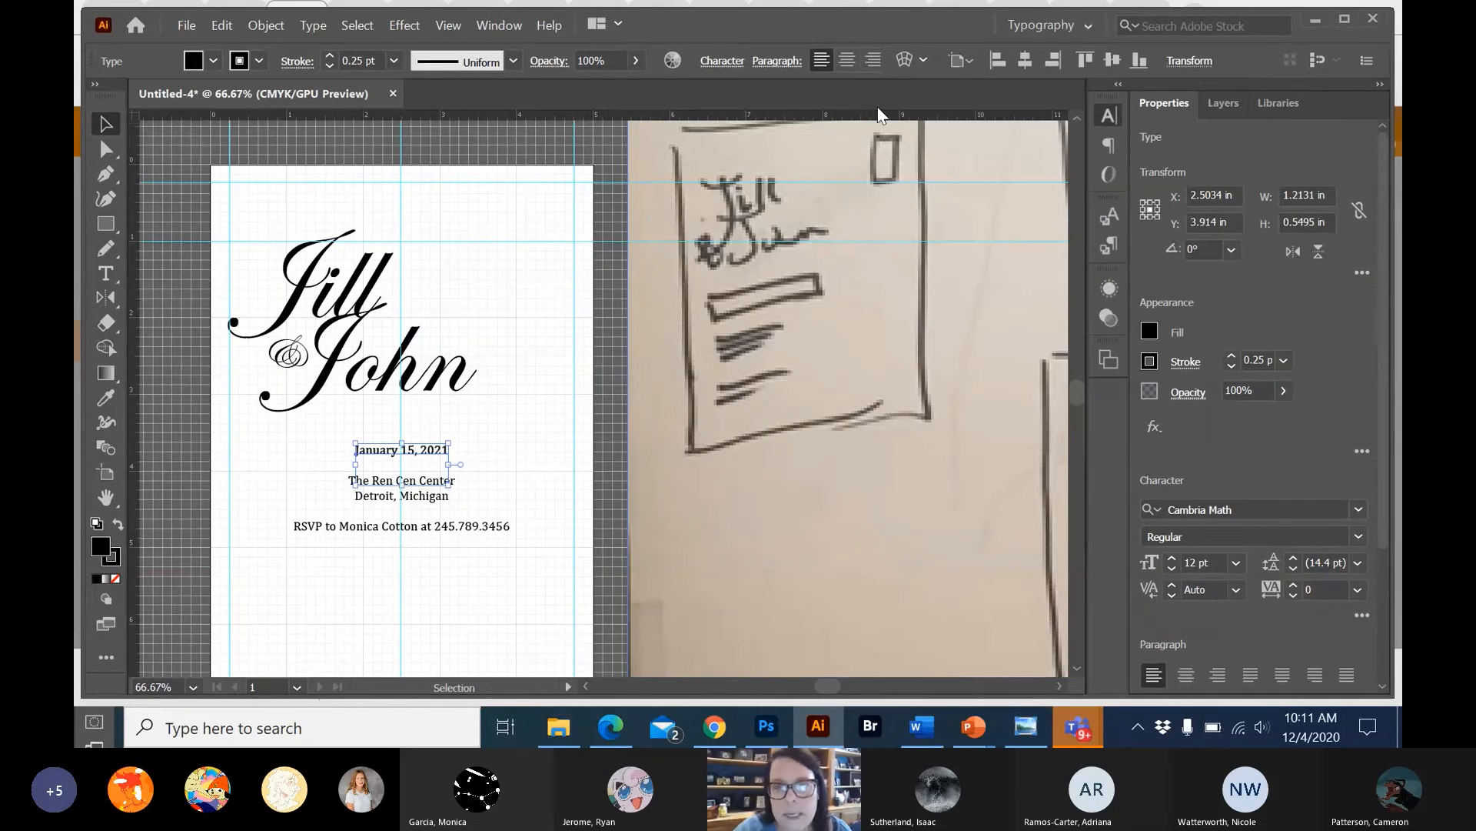
click(1111, 117)
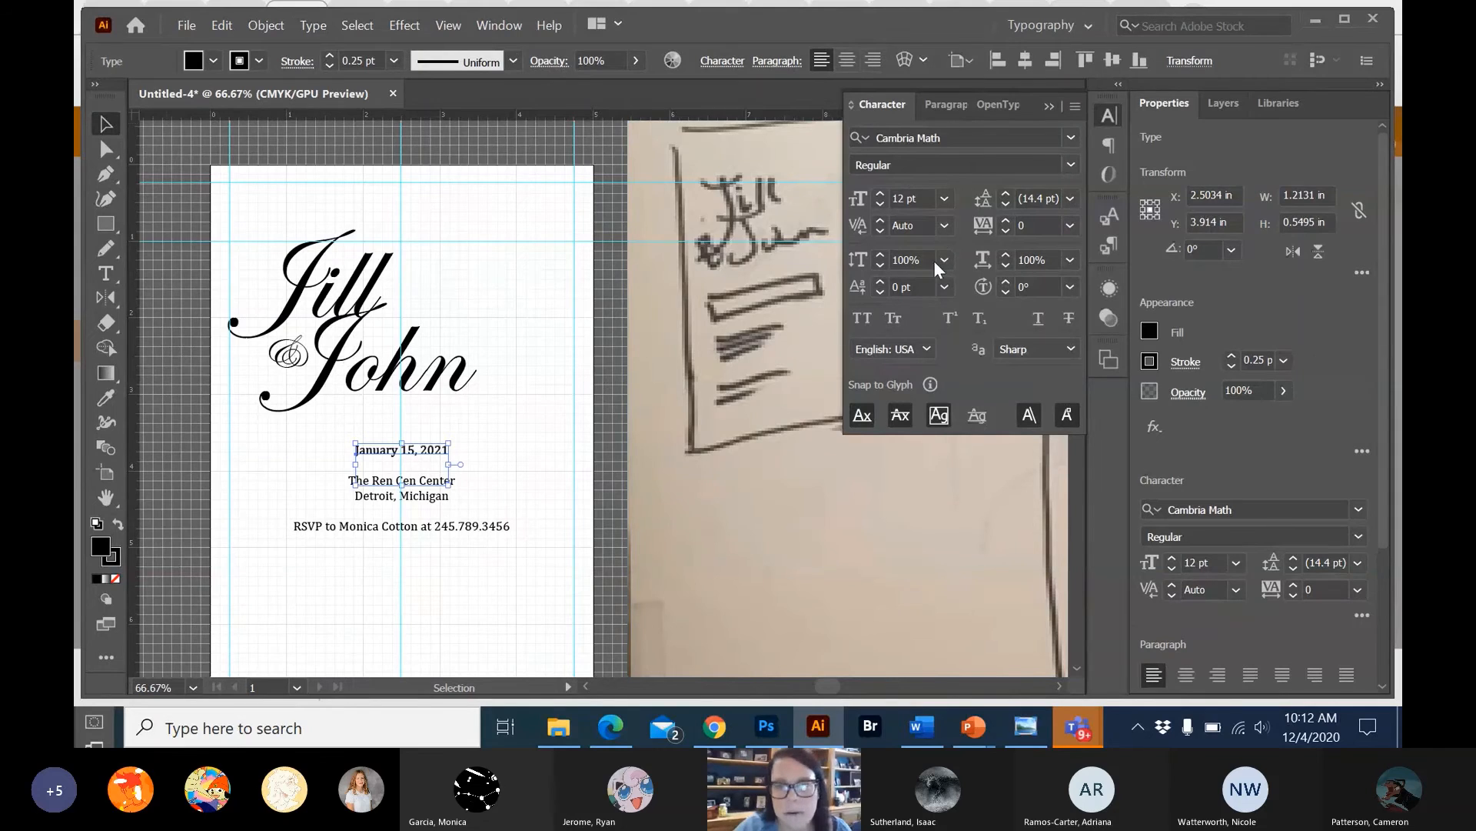
click(880, 192)
click(880, 192)
click(879, 193)
click(879, 192)
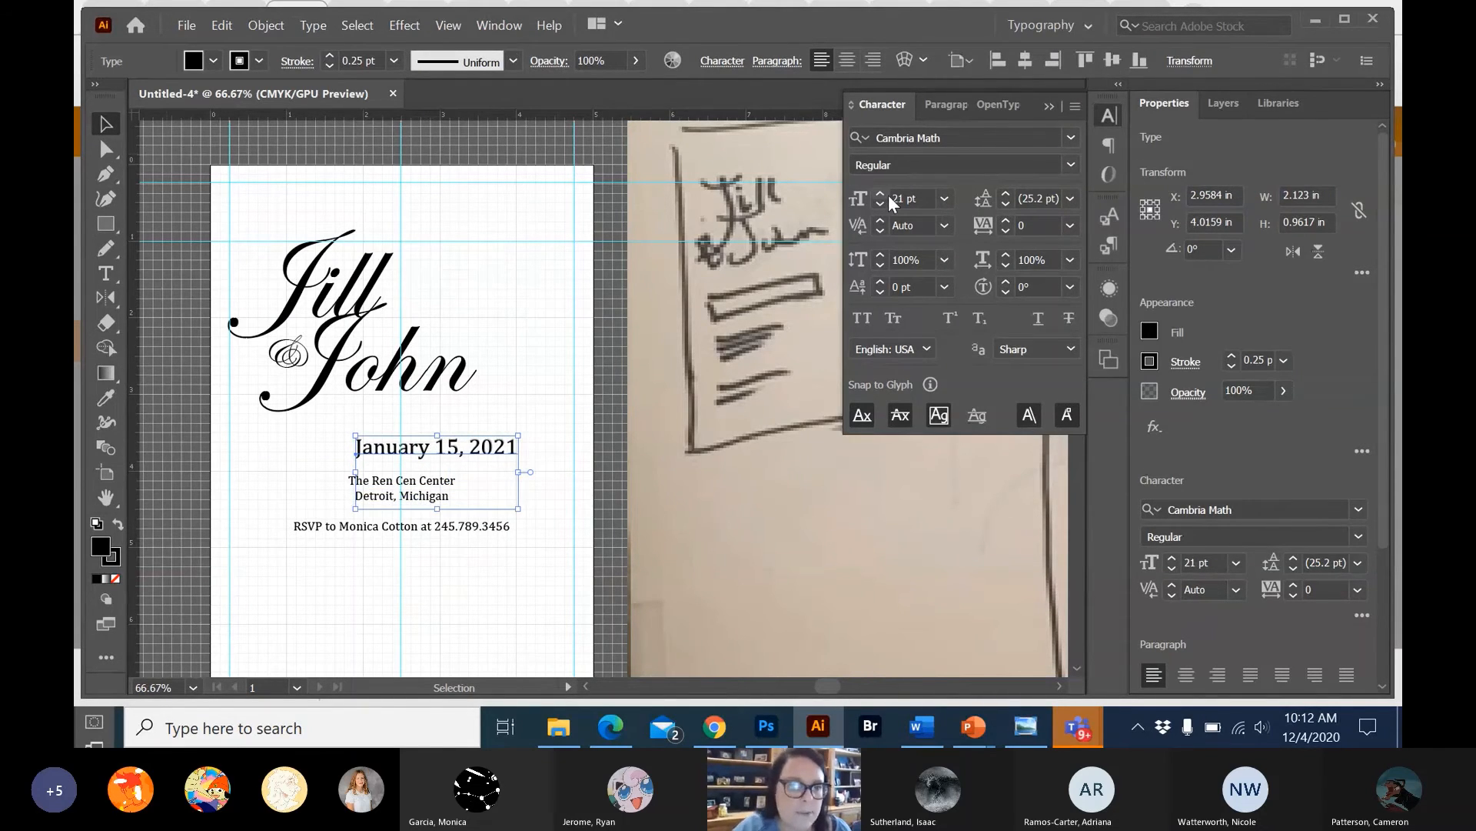
drag(477, 451, 448, 450)
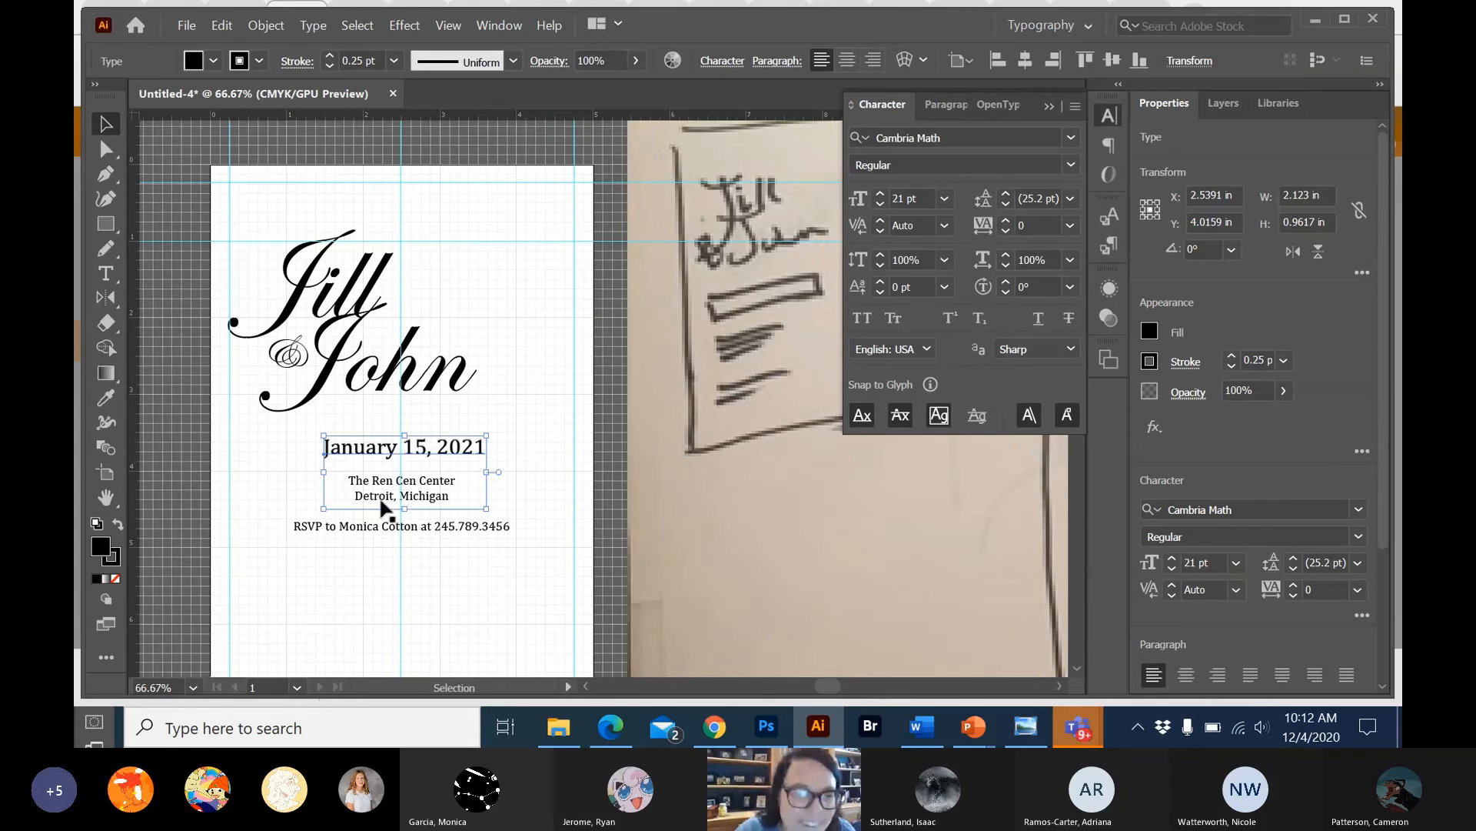
click(512, 377)
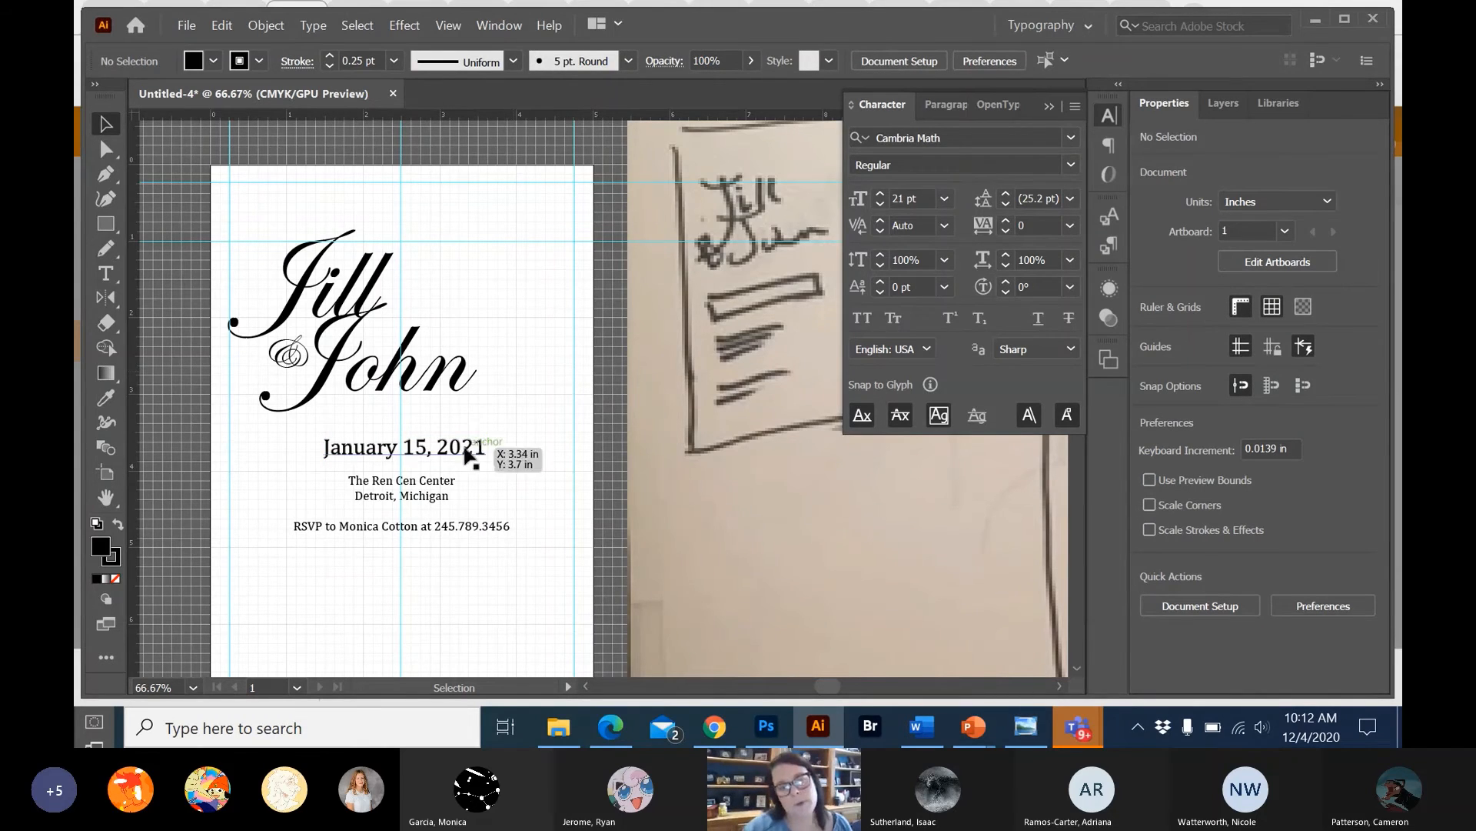
Add a new layer to the document and rename Layer 1, which holds the existing artwork, as Text.
click(98, 229)
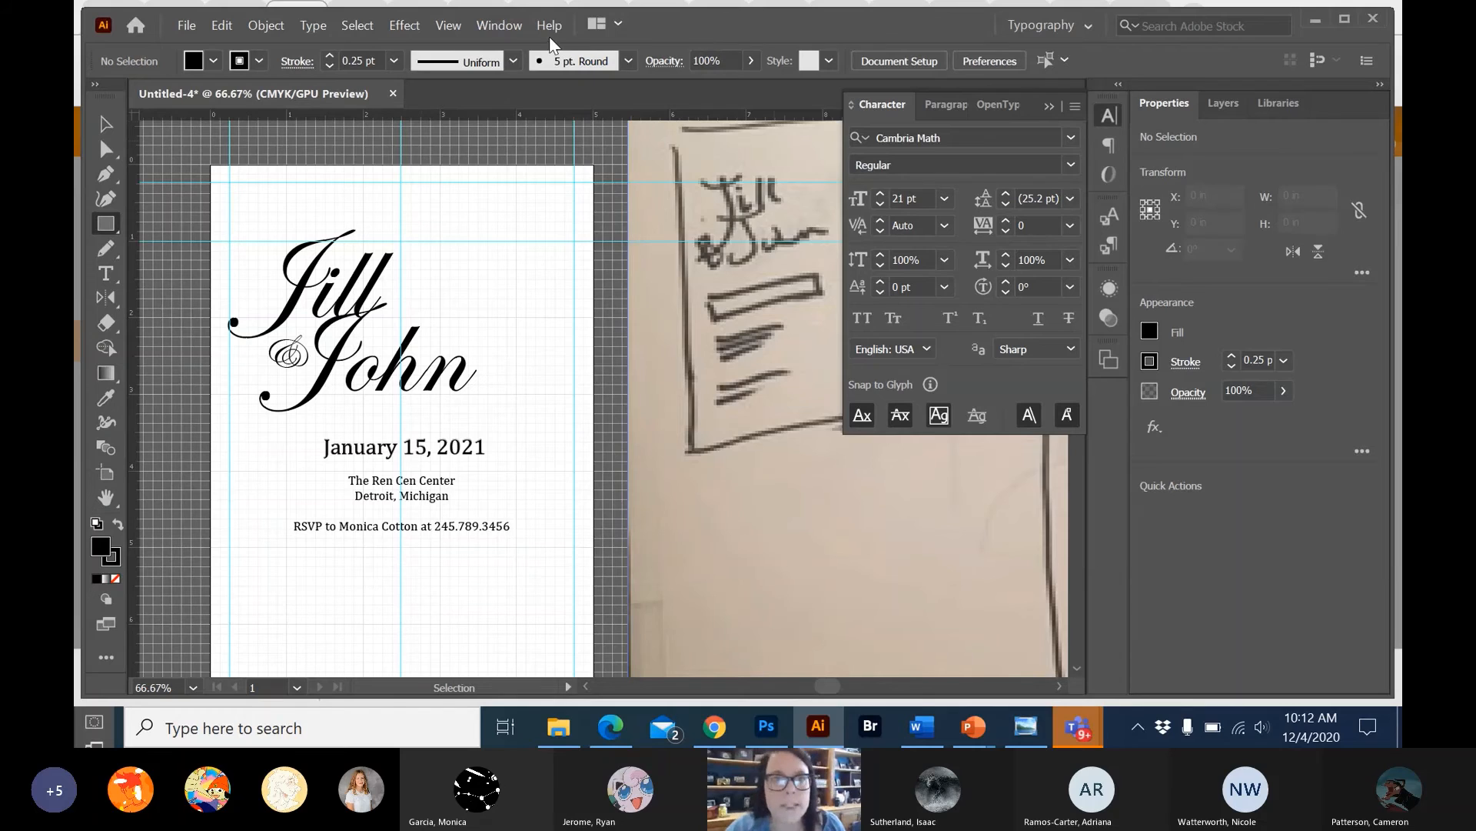
click(502, 26)
click(618, 568)
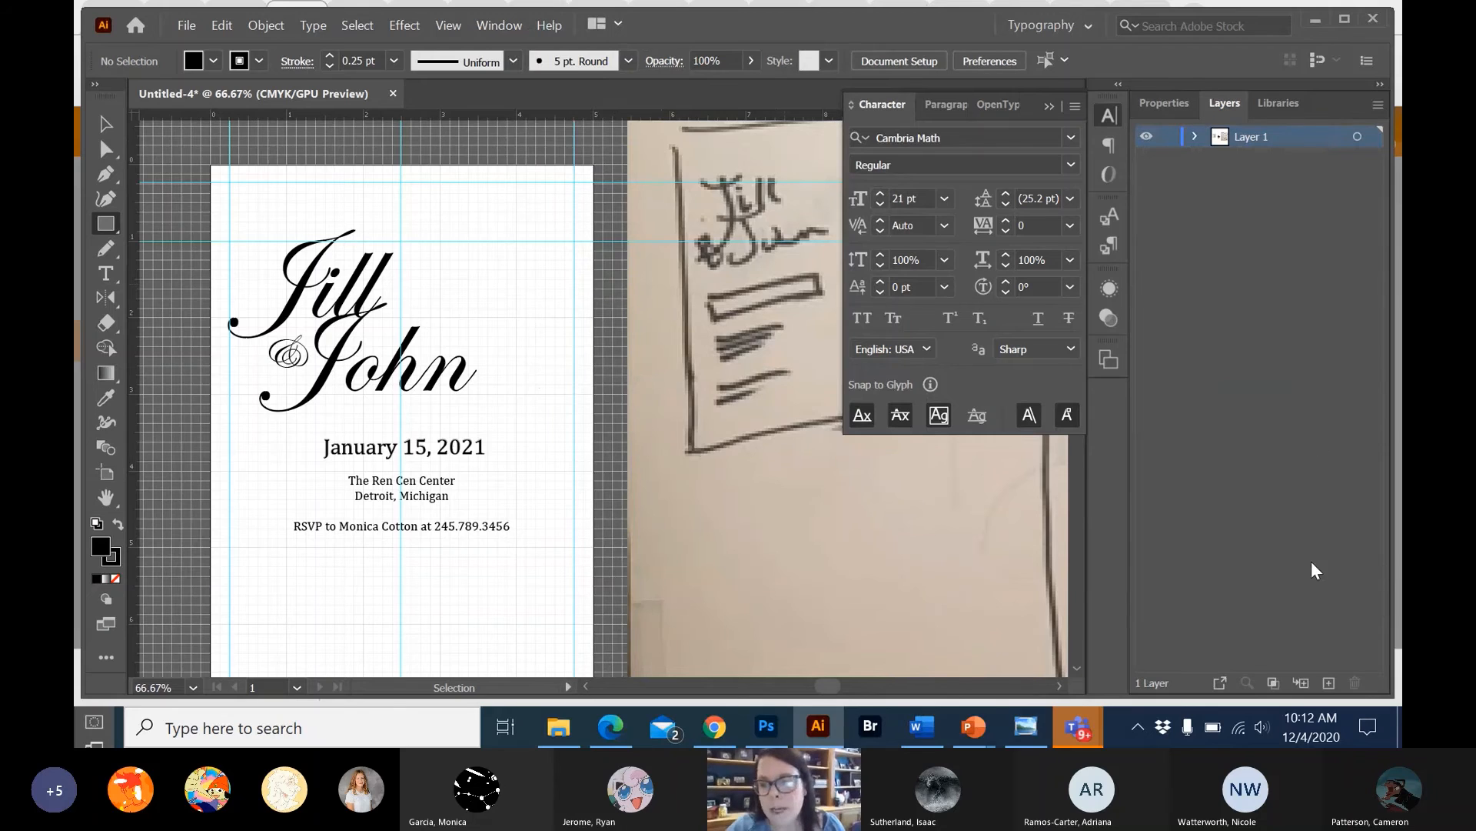
click(1329, 683)
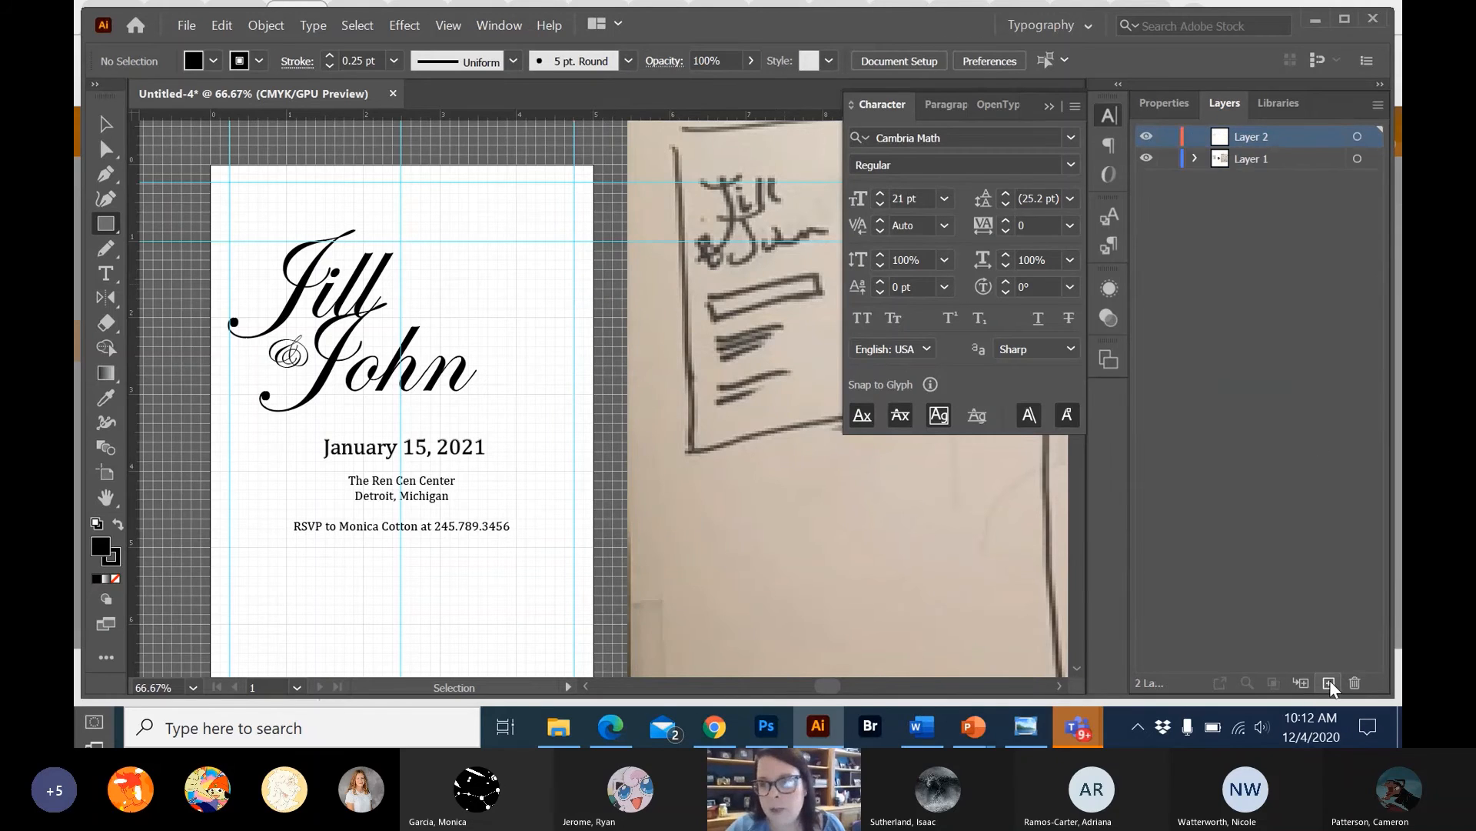
click(1249, 159)
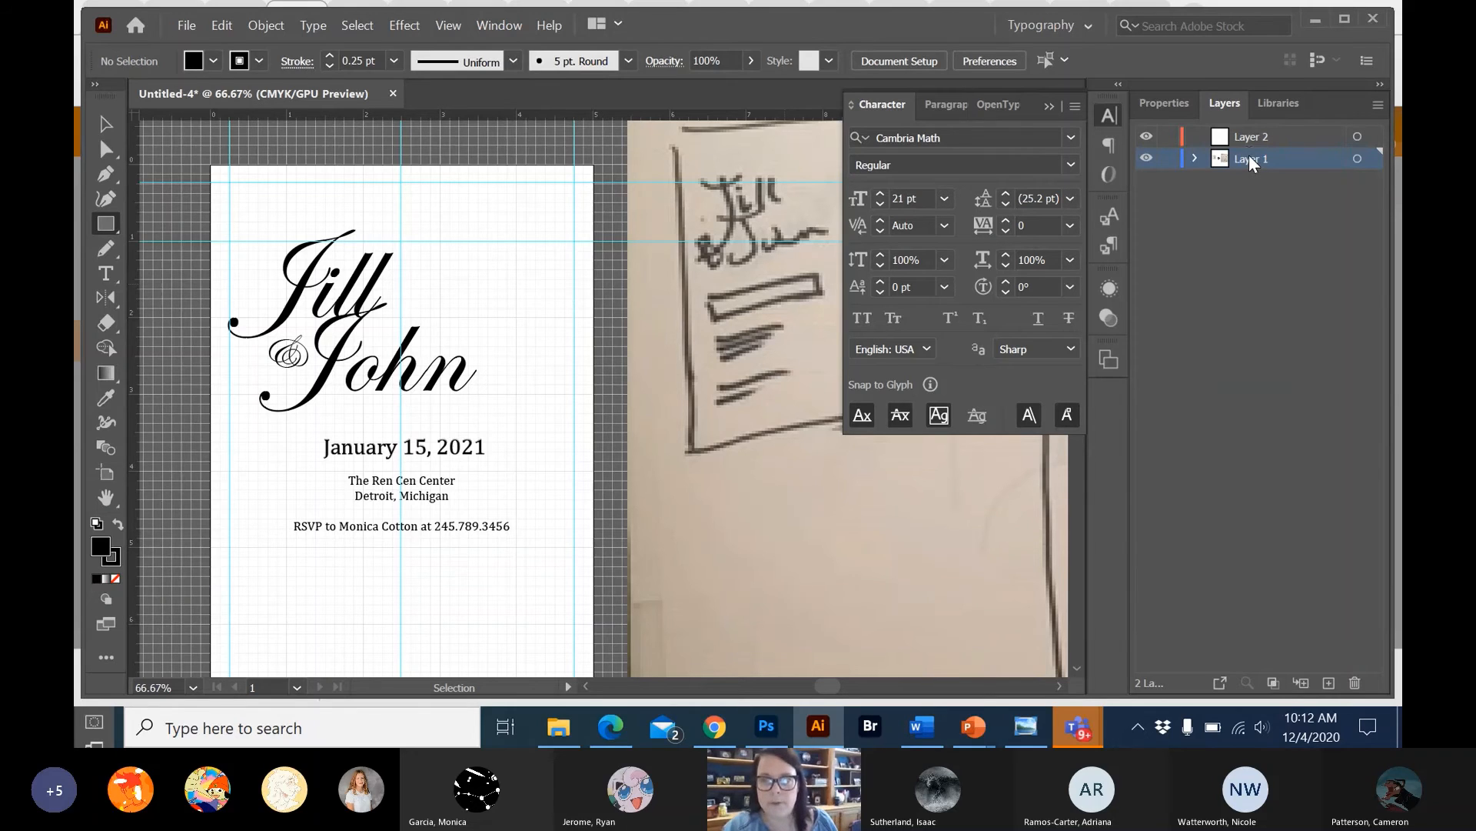
double_click(1249, 158)
text(Text)
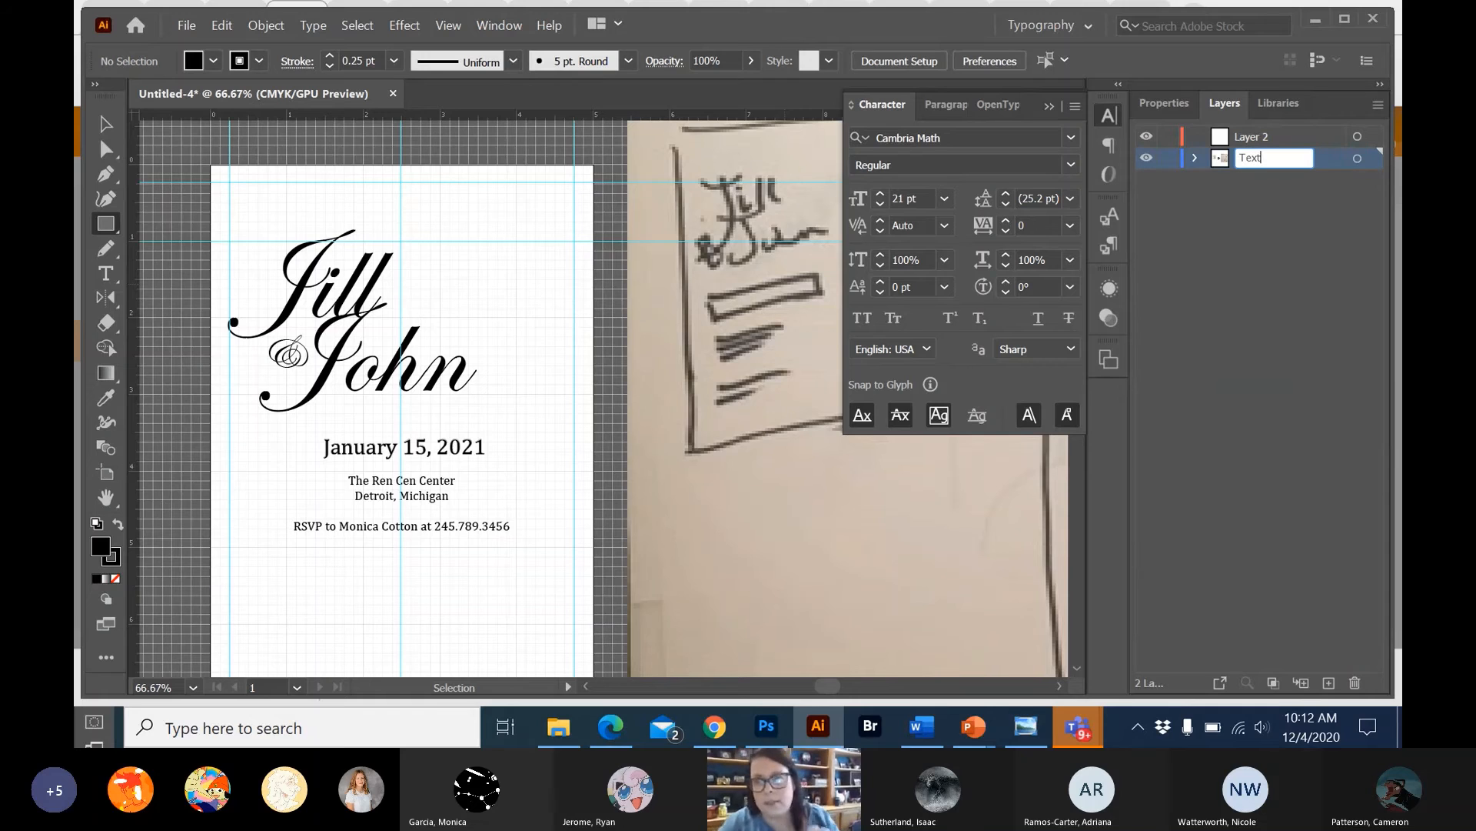
key(Return)
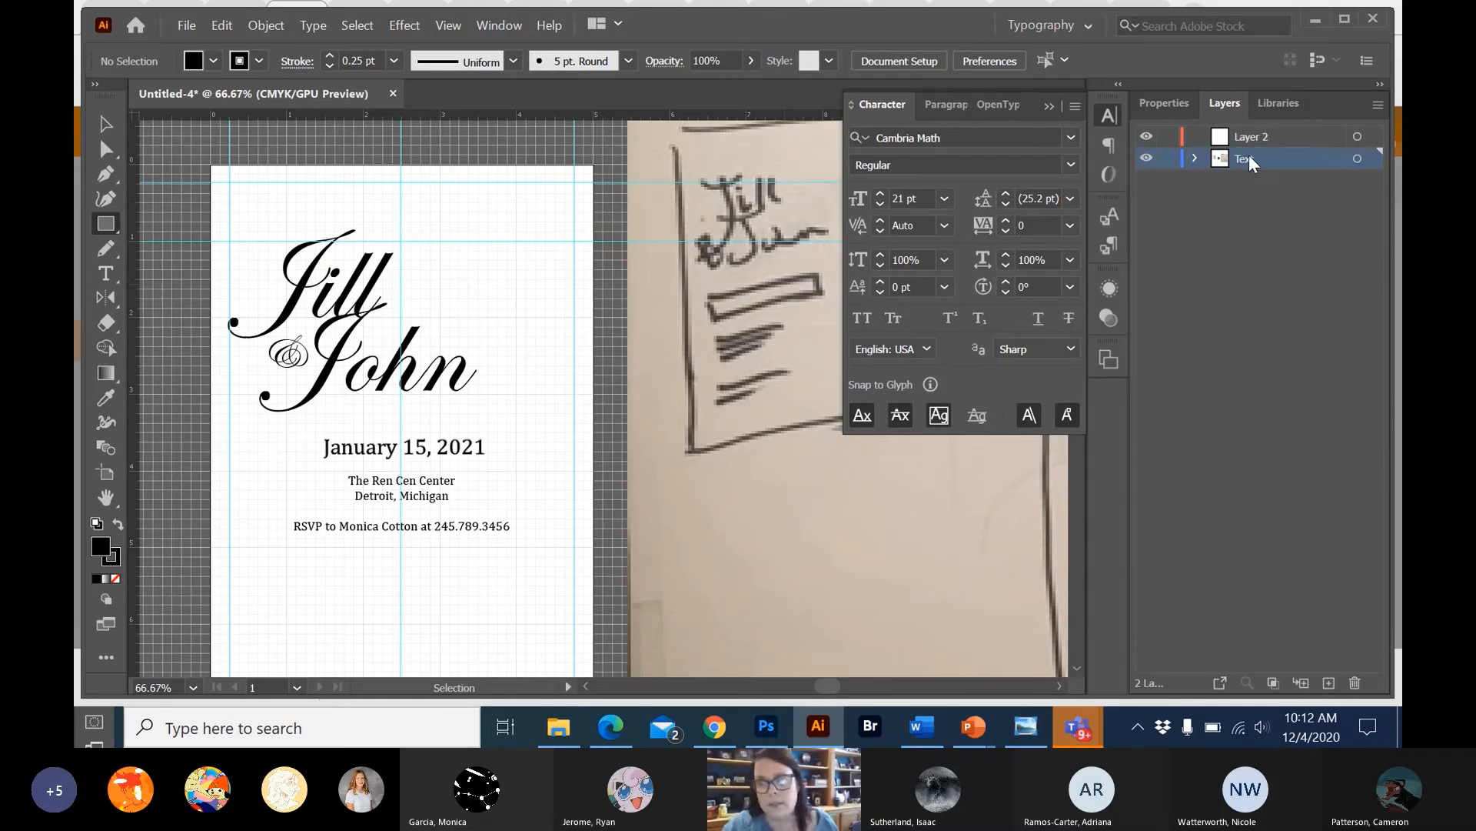
Lock the Text layer and move Layer 2 beneath it in the layer order.
click(1169, 160)
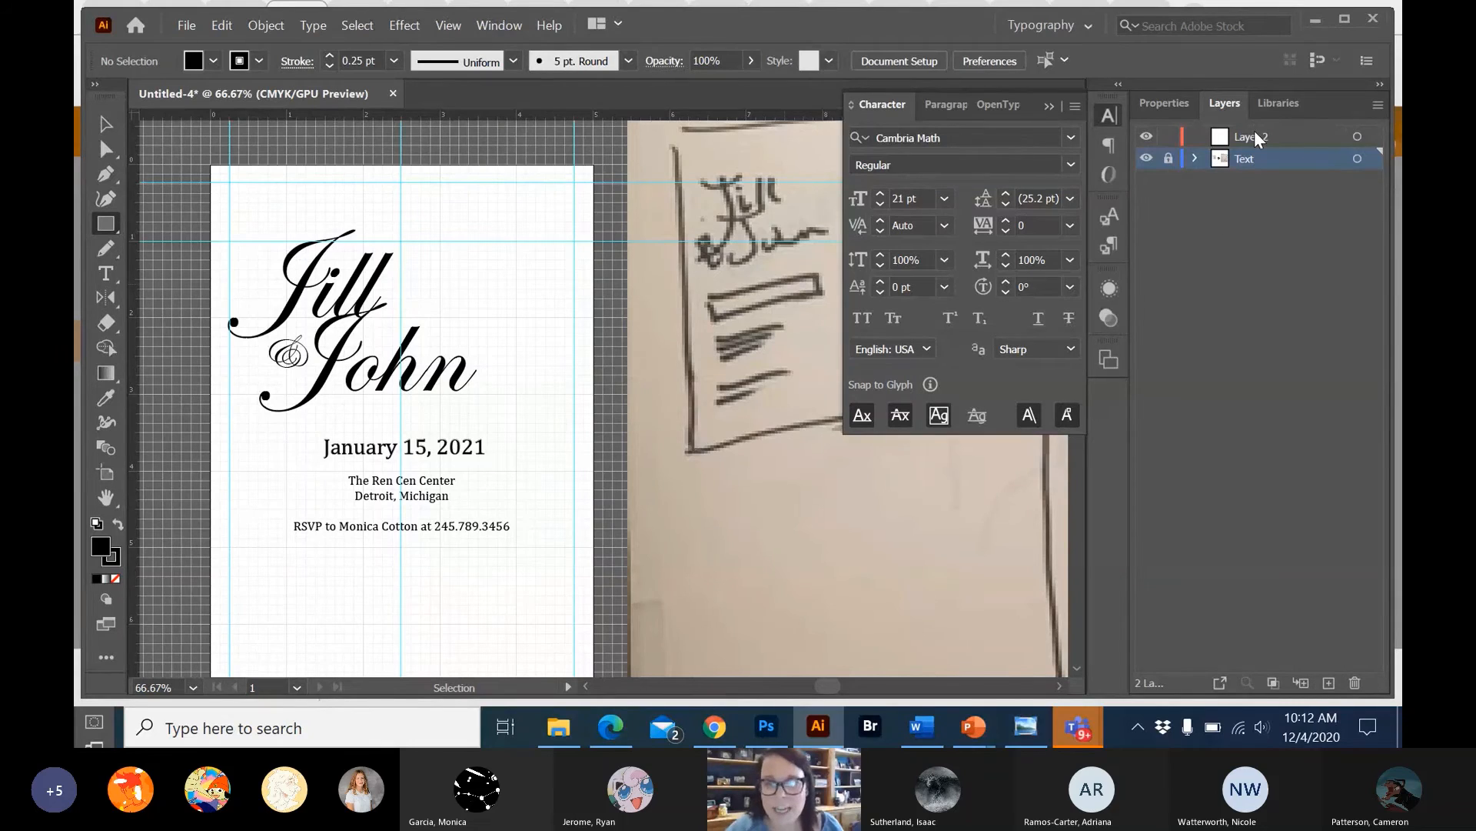
drag(1254, 136, 1262, 164)
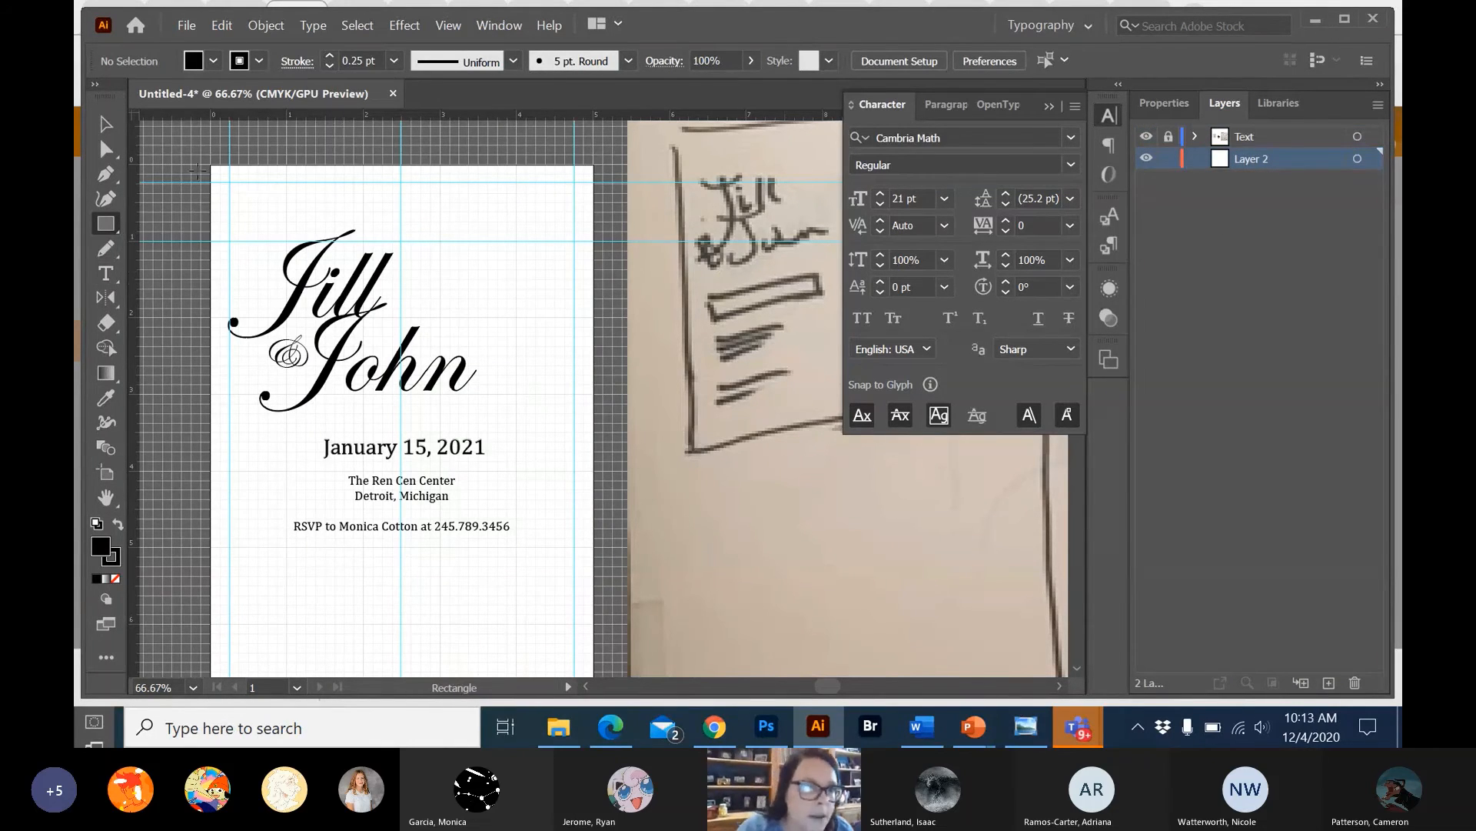
Create a rectangle exactly 5 in wide and 7 in high on Layer 2.
drag(210, 163, 594, 679)
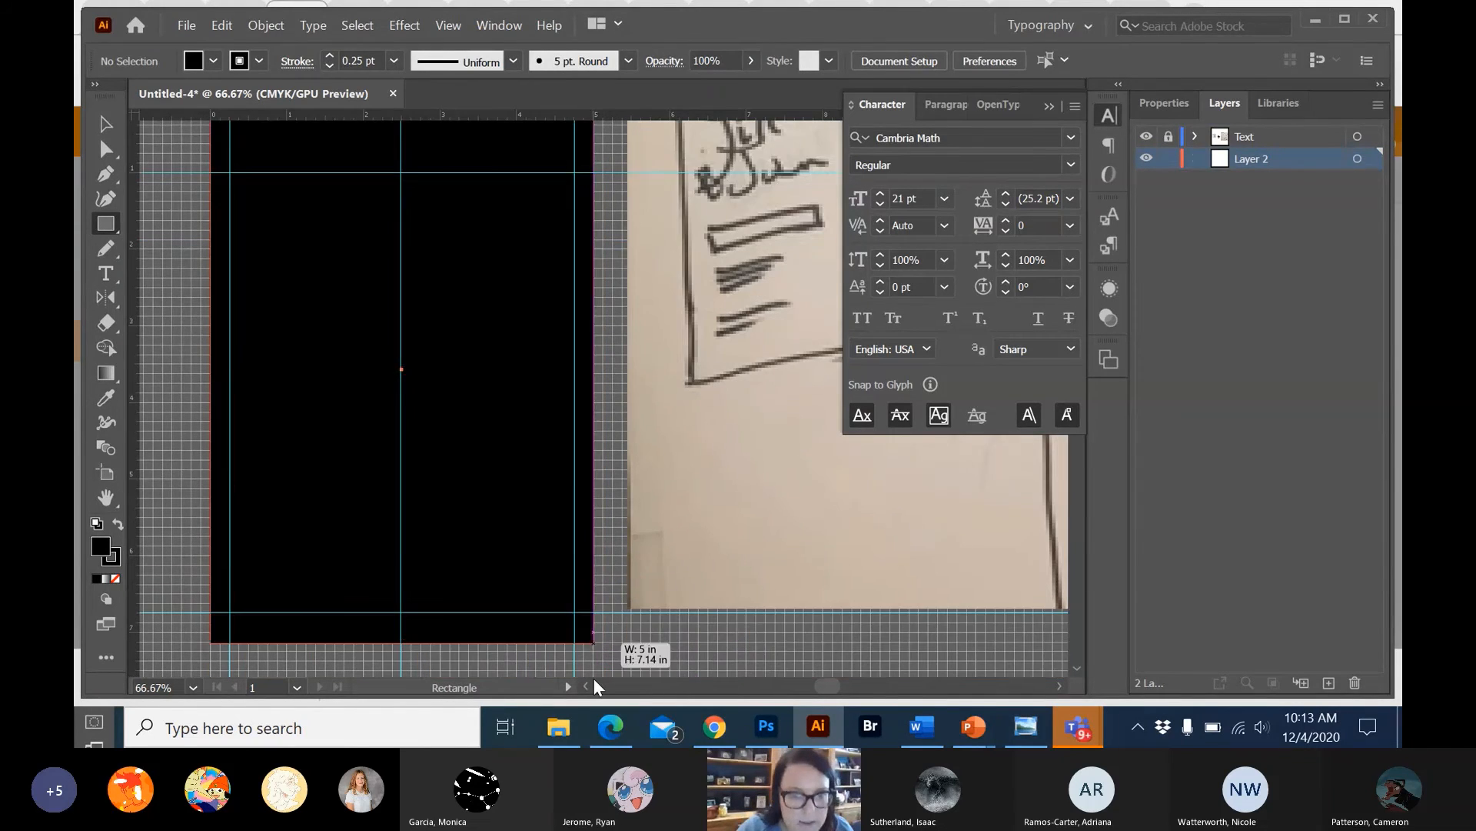
key(ctrl+z)
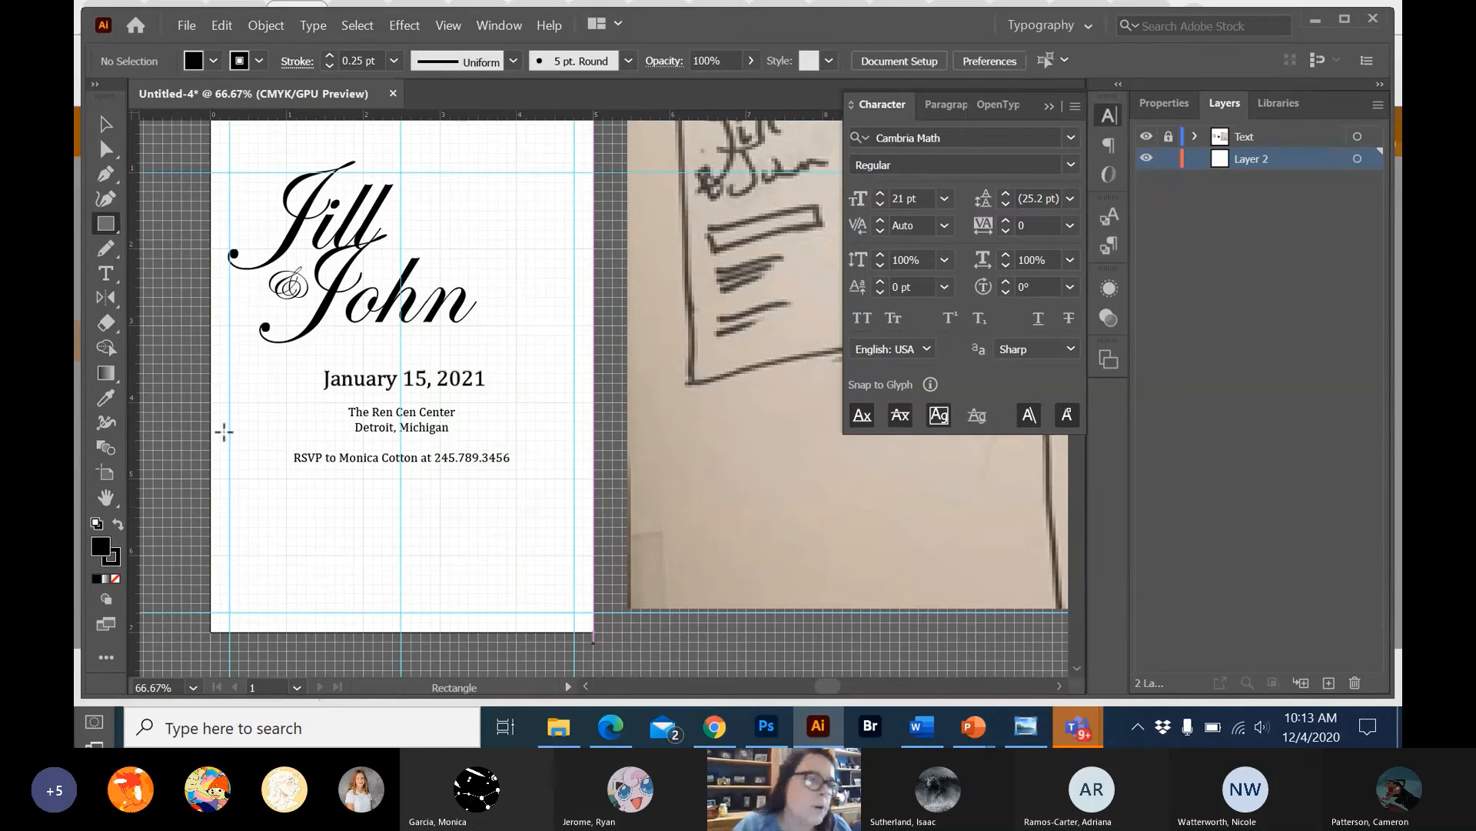
click(108, 227)
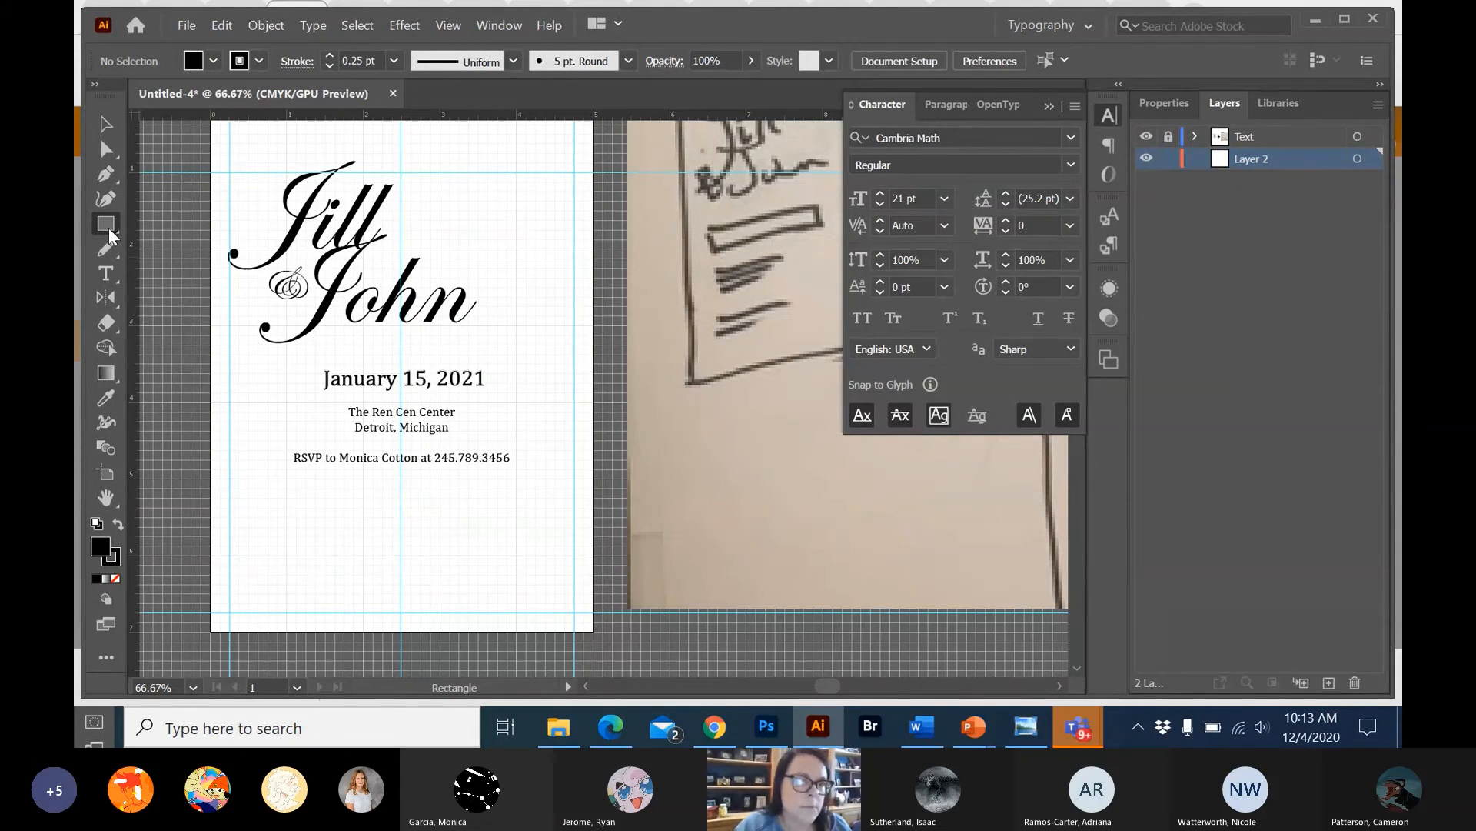
click(175, 197)
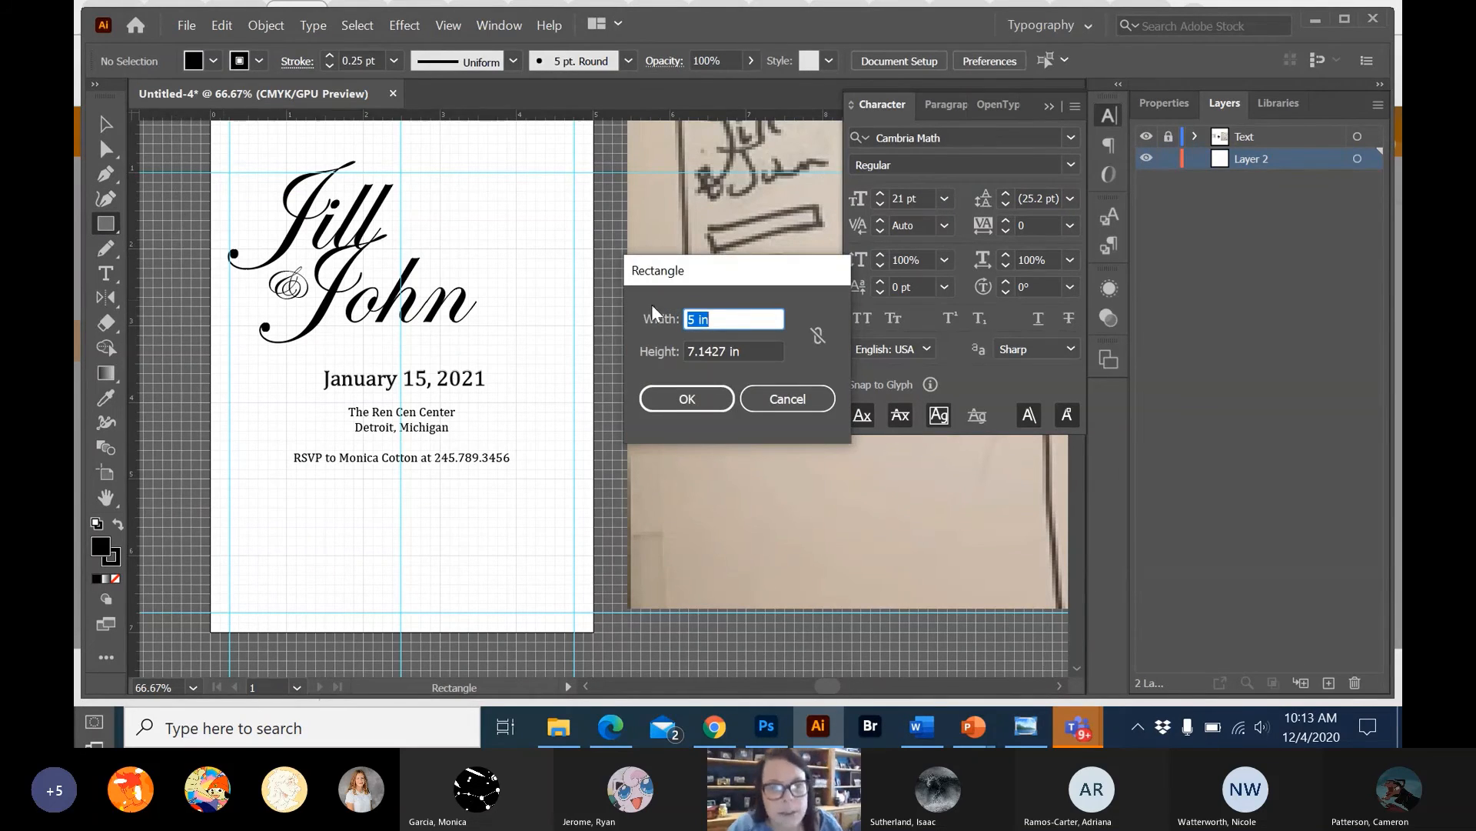
drag(756, 353, 696, 348)
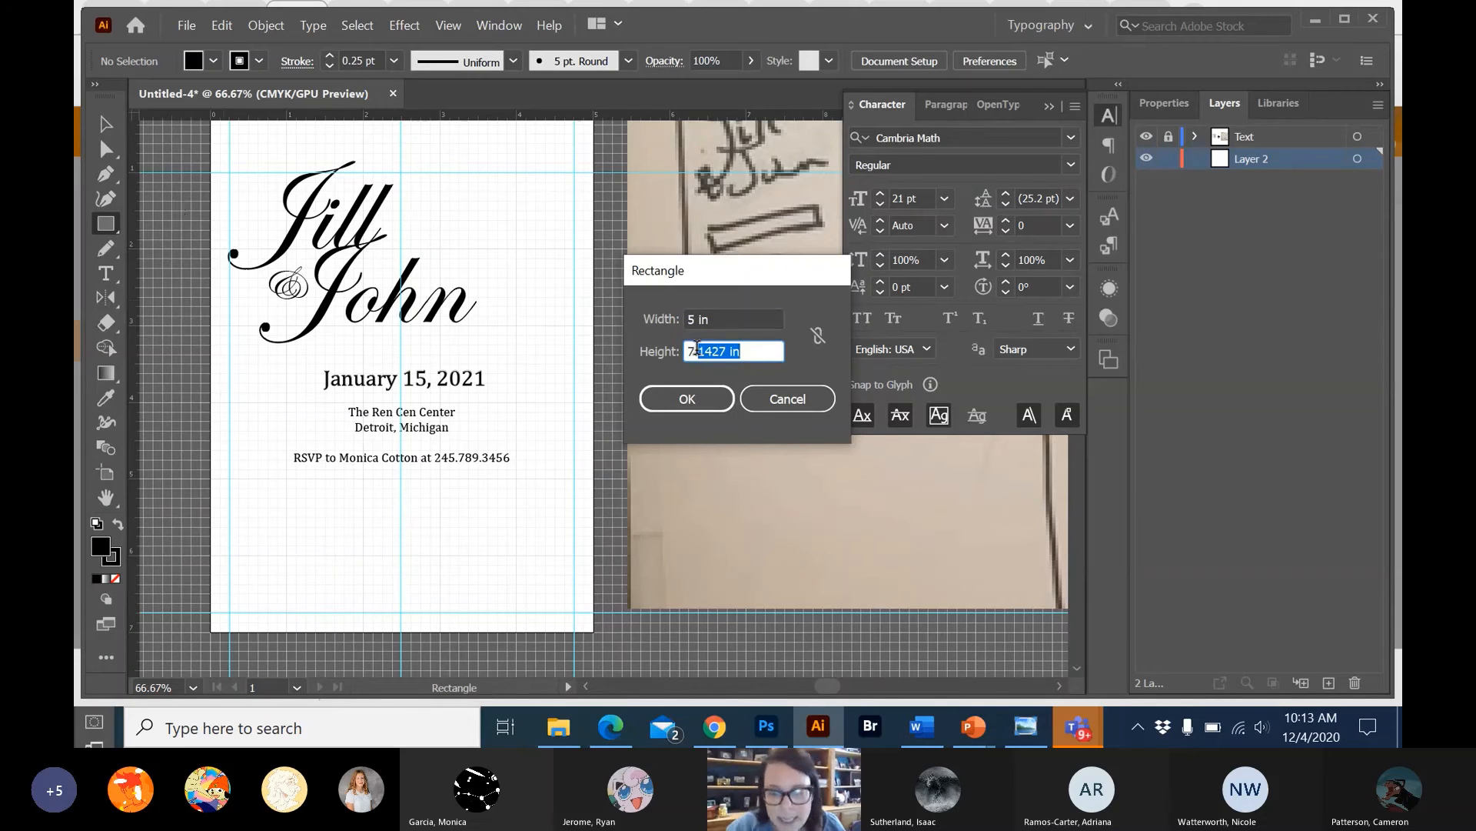
key(BackSpace)
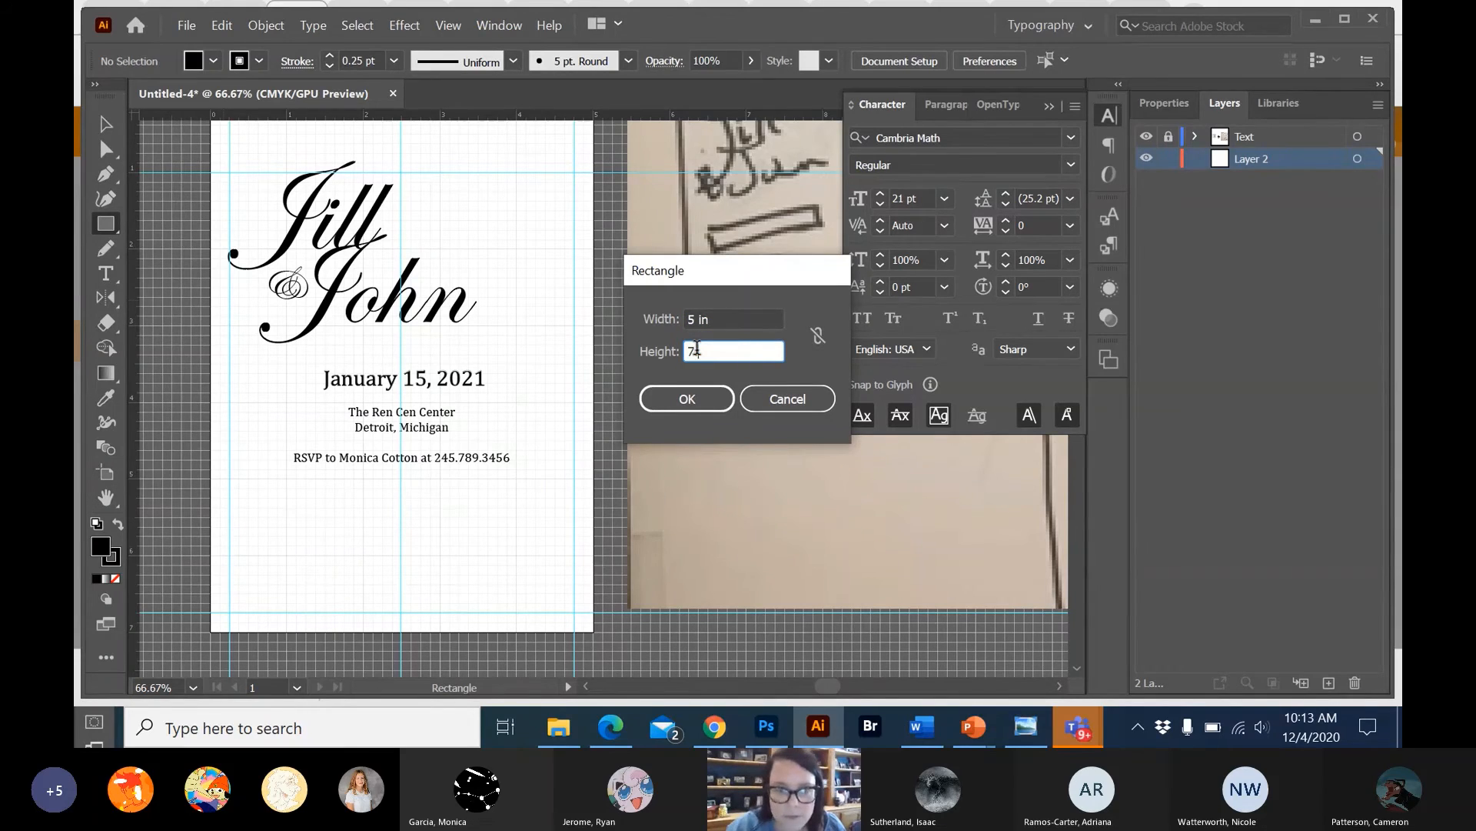
click(701, 409)
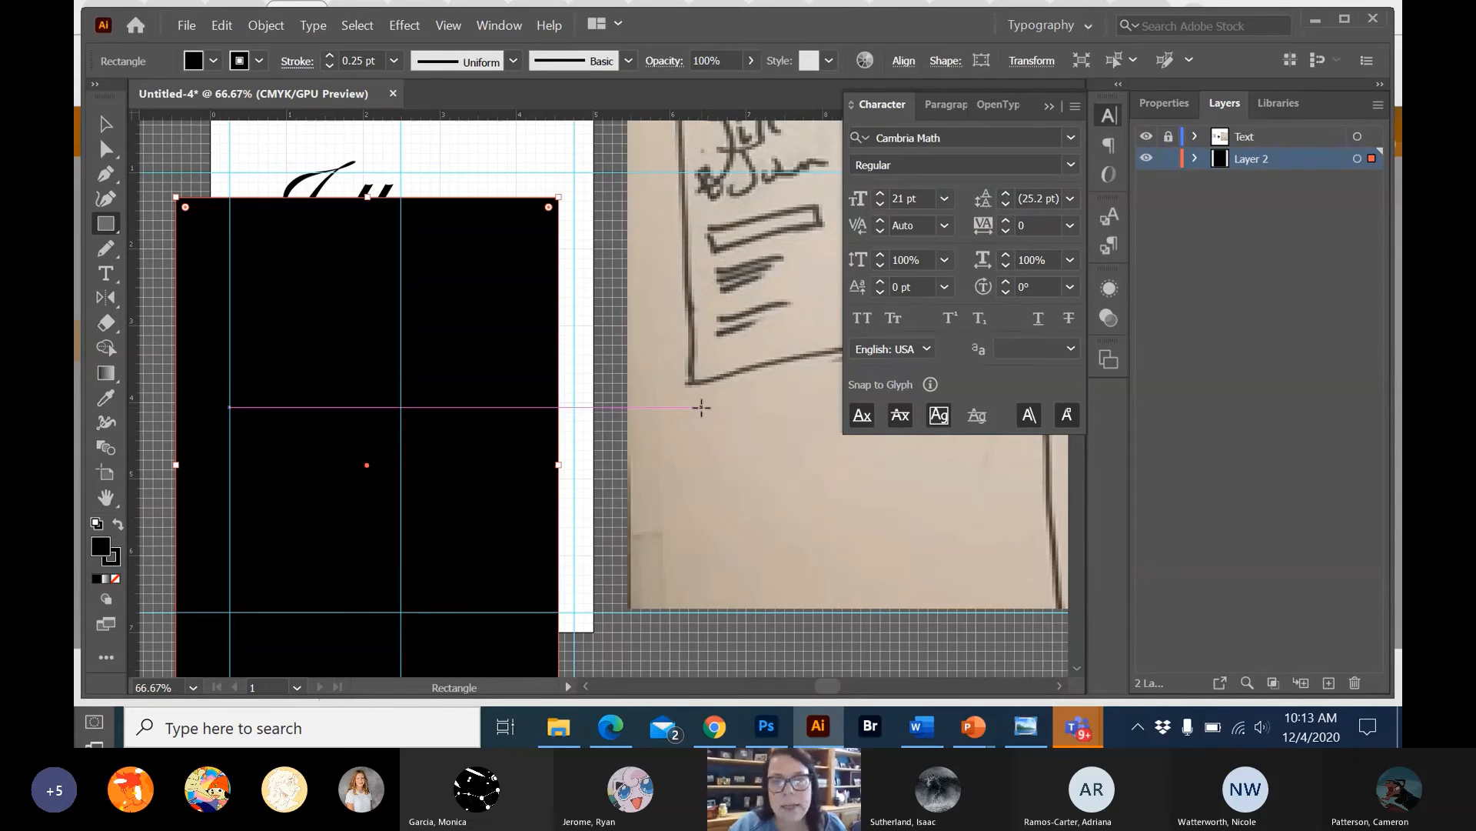
Align the rectangle to the artboard, centring it both horizontally and vertically so it covers the whole invitation.
click(904, 60)
click(888, 242)
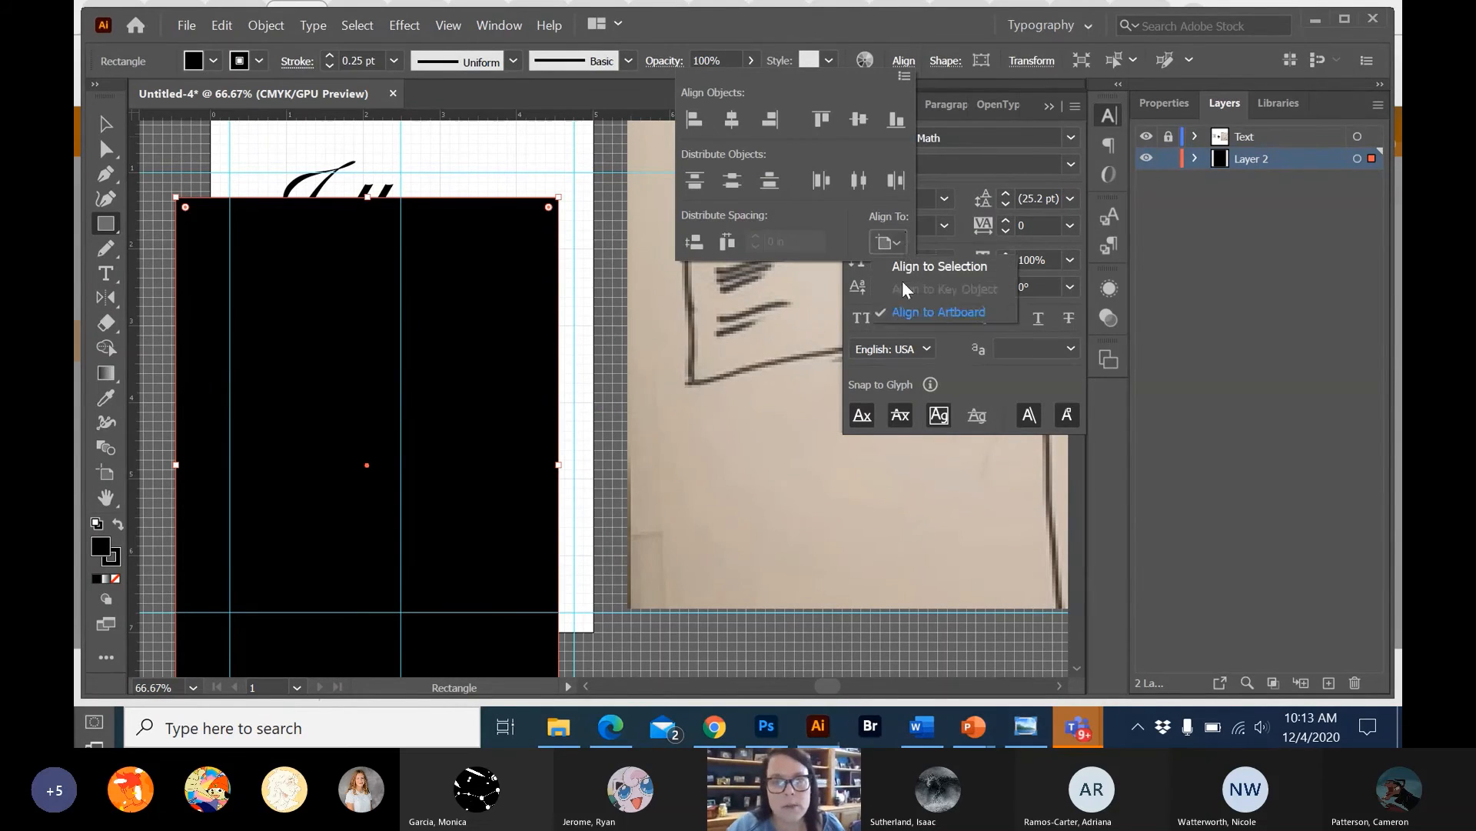
click(734, 119)
click(858, 120)
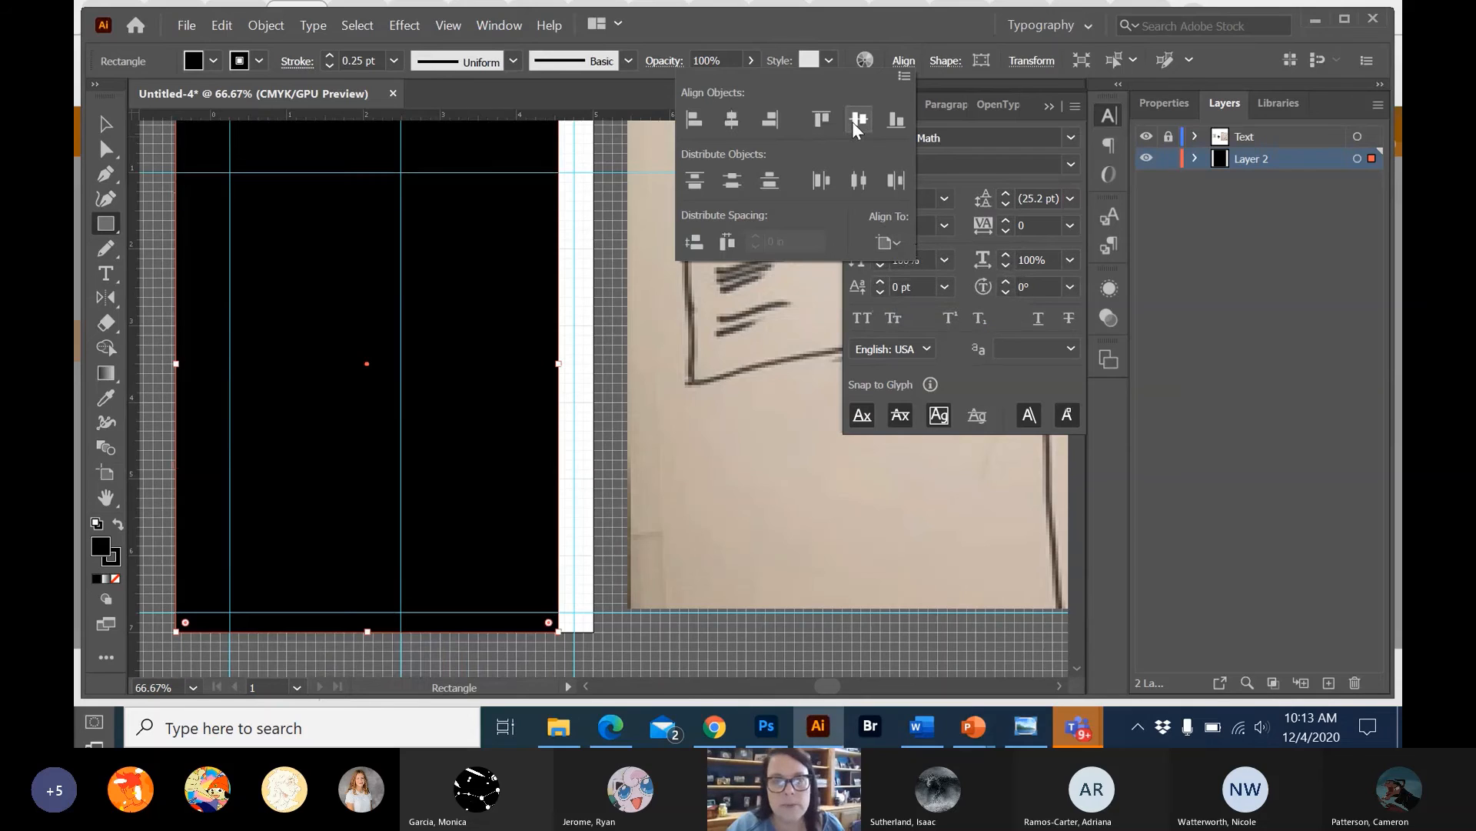
click(738, 123)
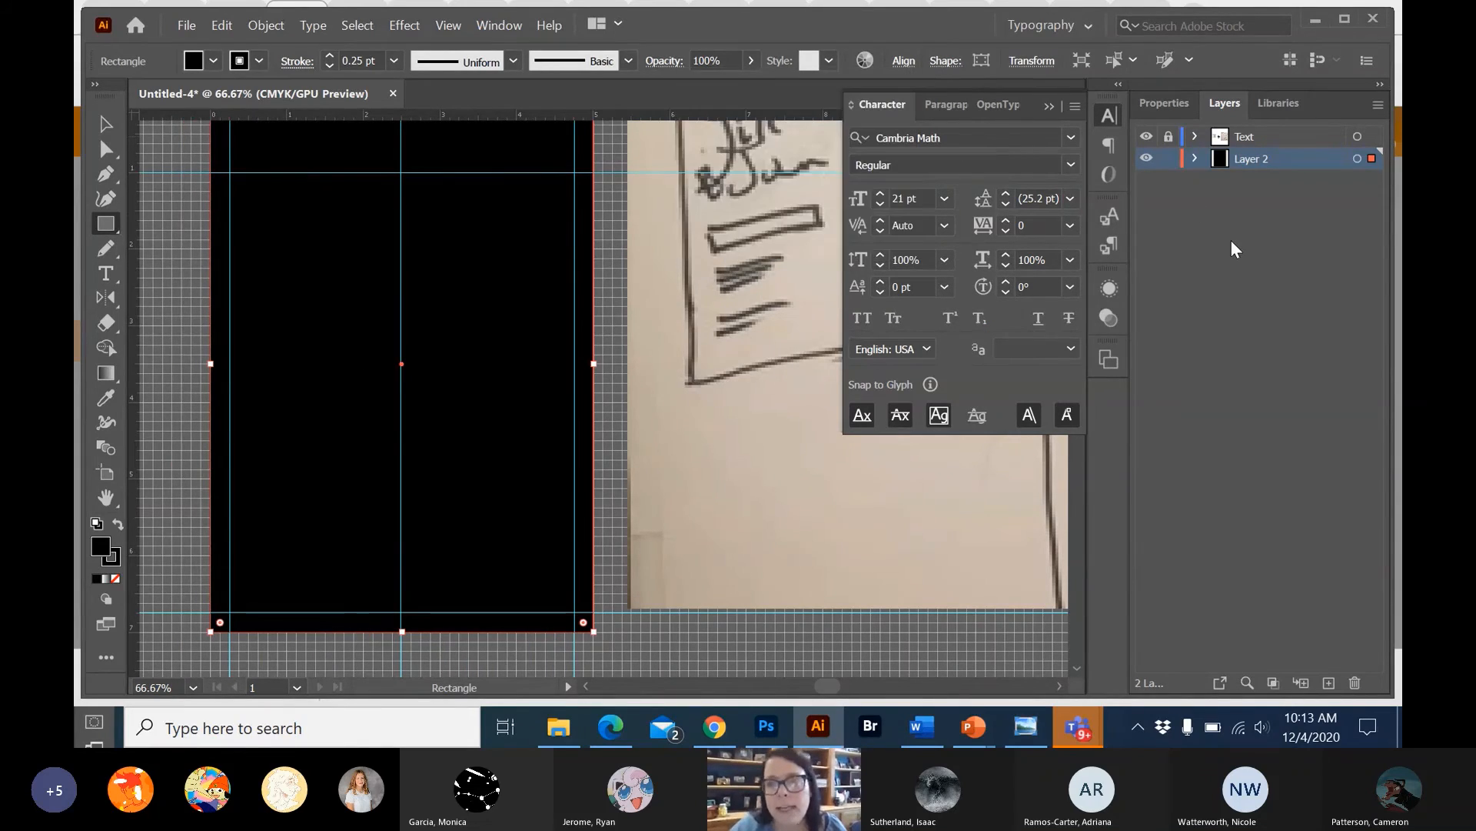
Switch the workspace from Typography to Essentials Classic, with the artboard and both reference images in view.
key(ctrl)
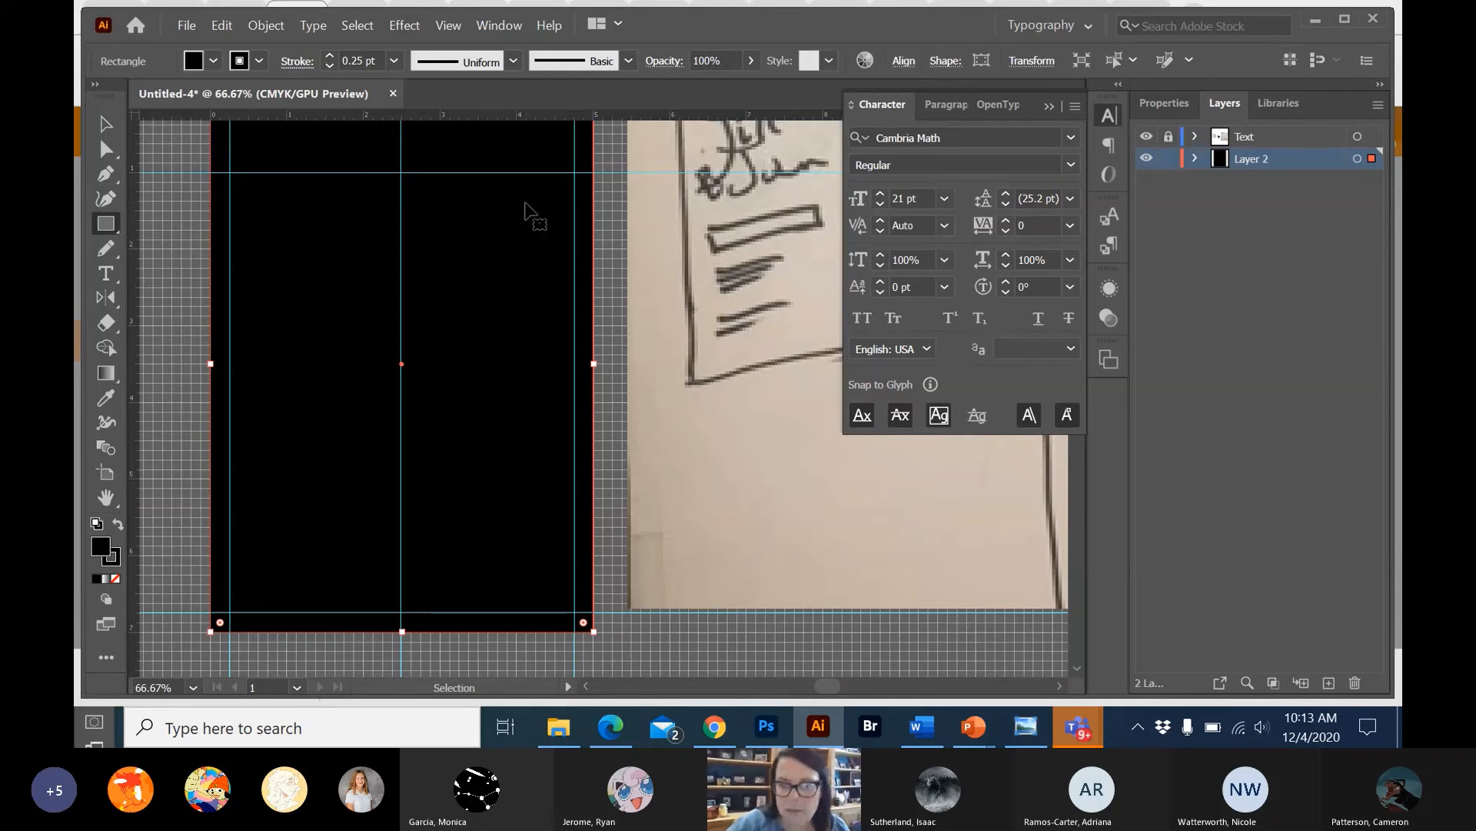
key(ctrl+minus)
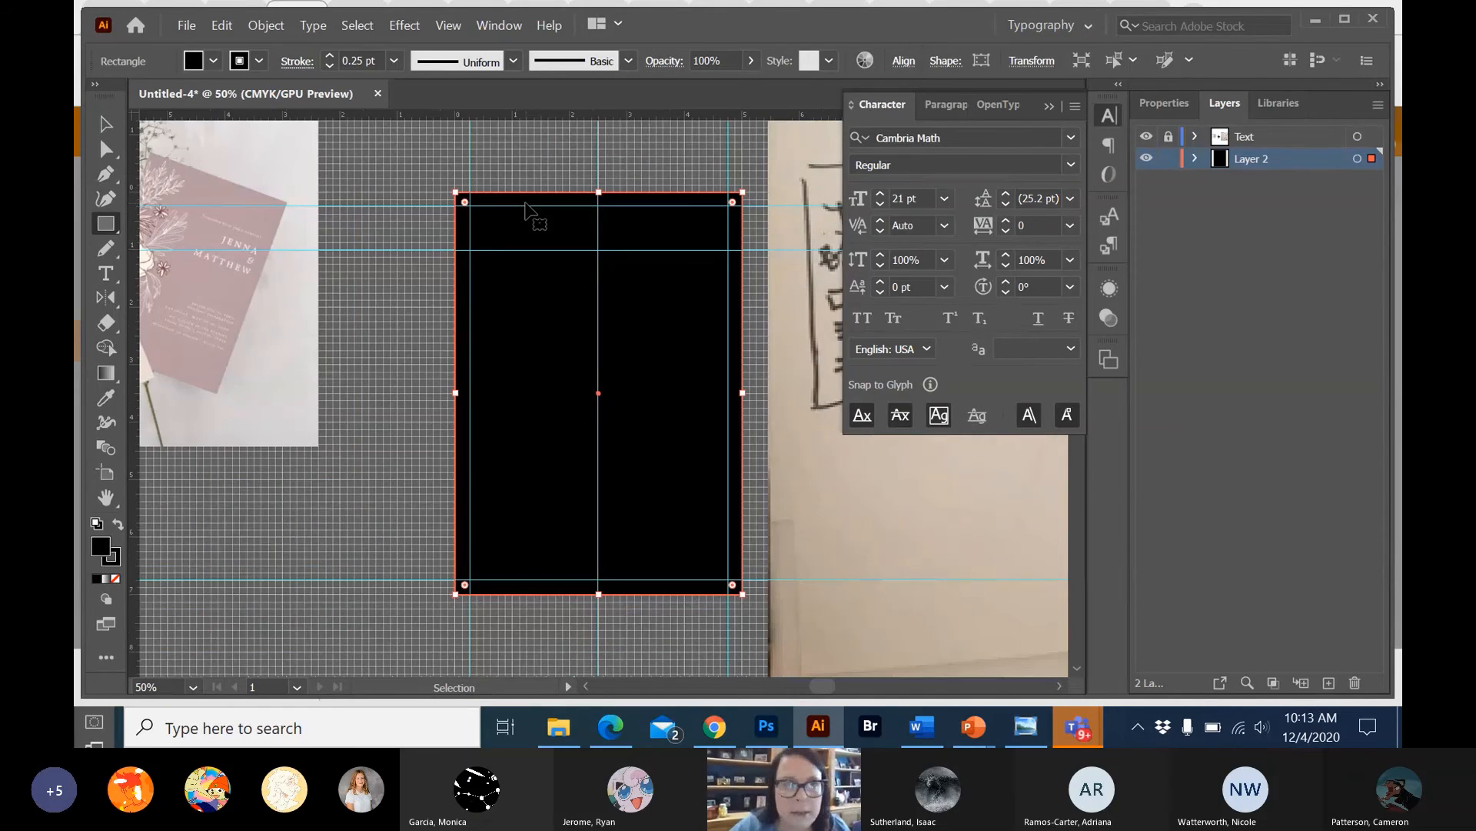
key(ctrl+minus)
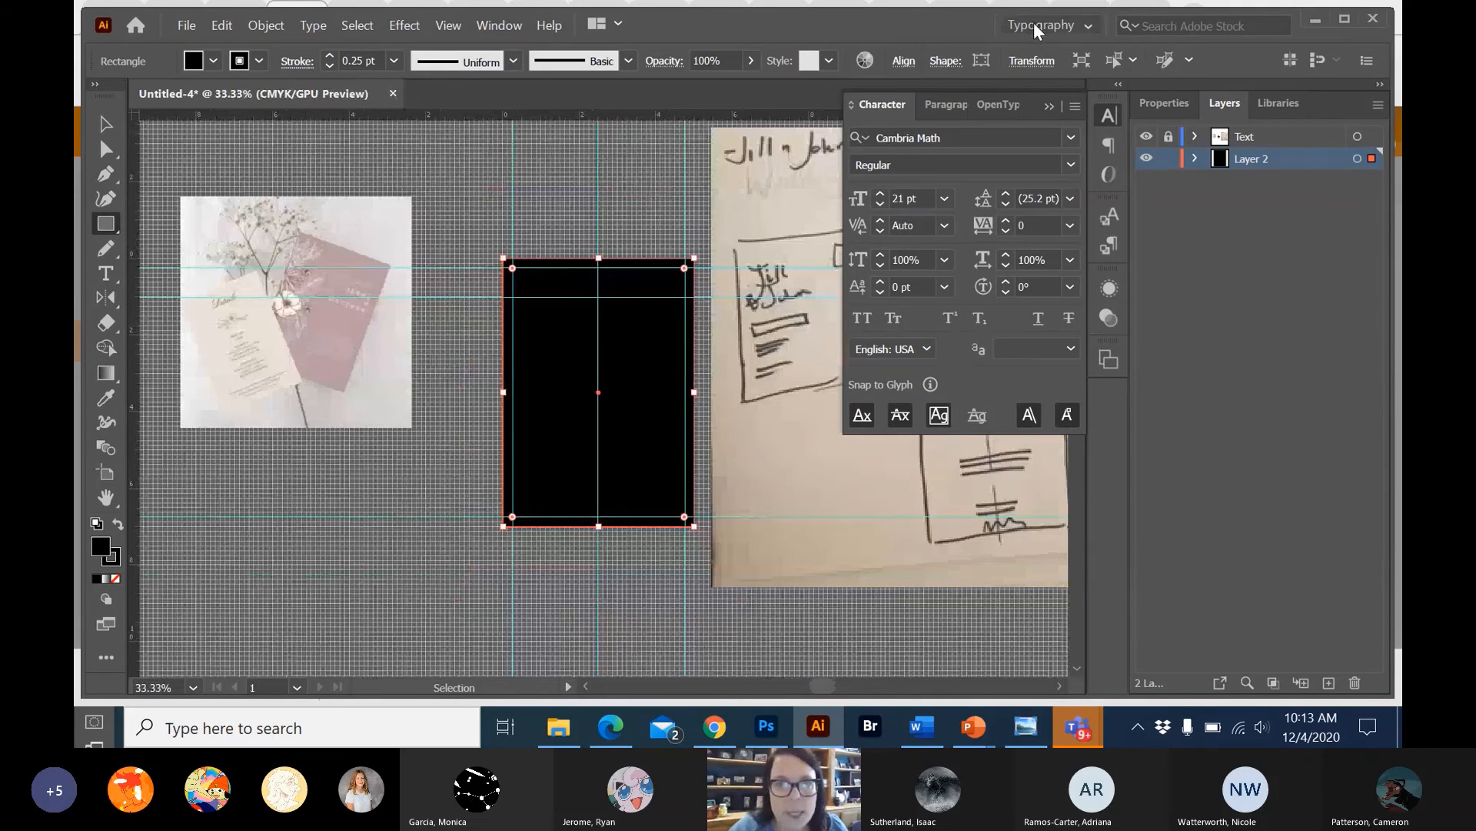
click(508, 29)
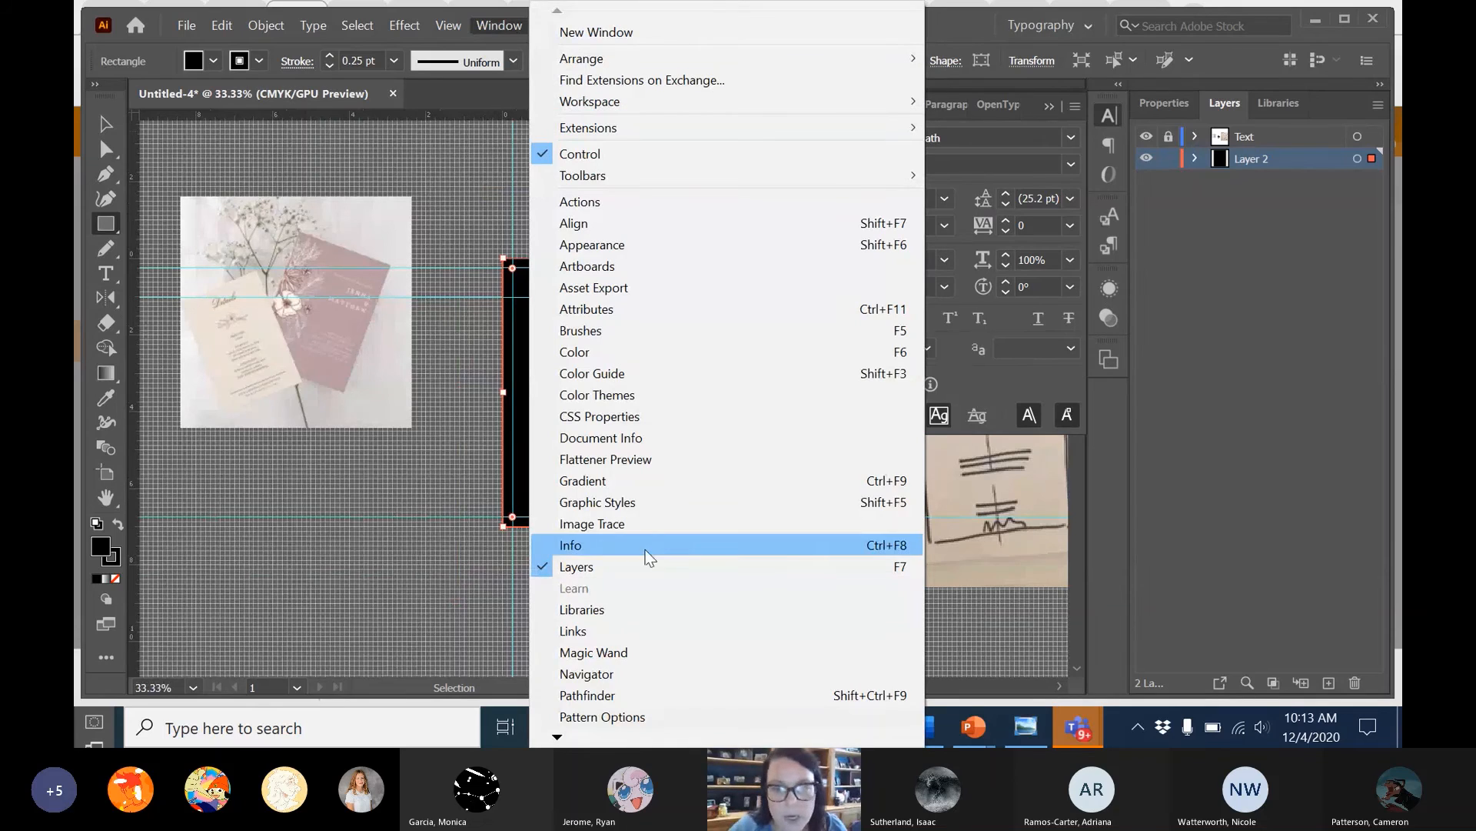
click(1047, 26)
click(1048, 25)
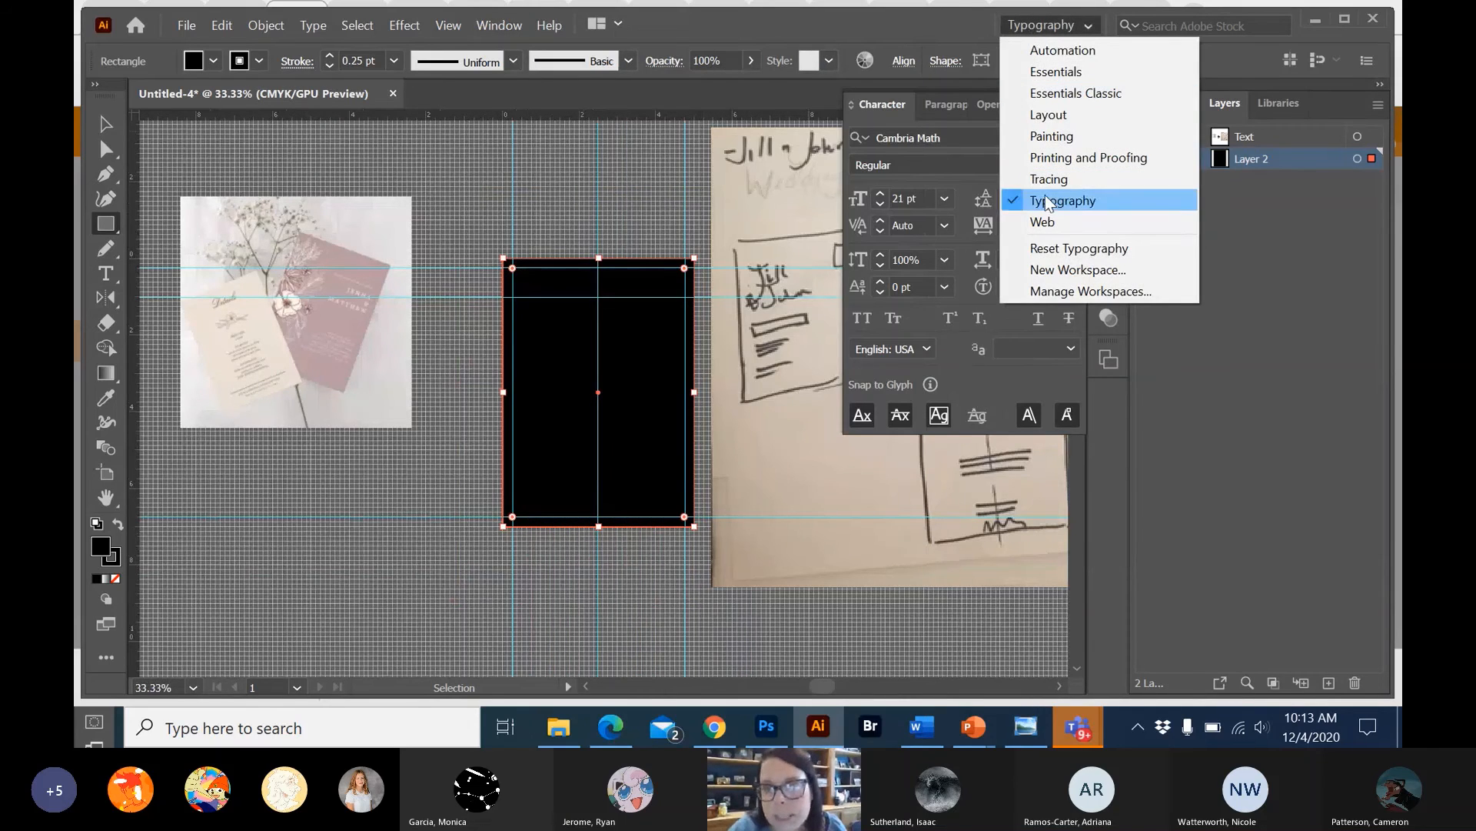
click(1065, 96)
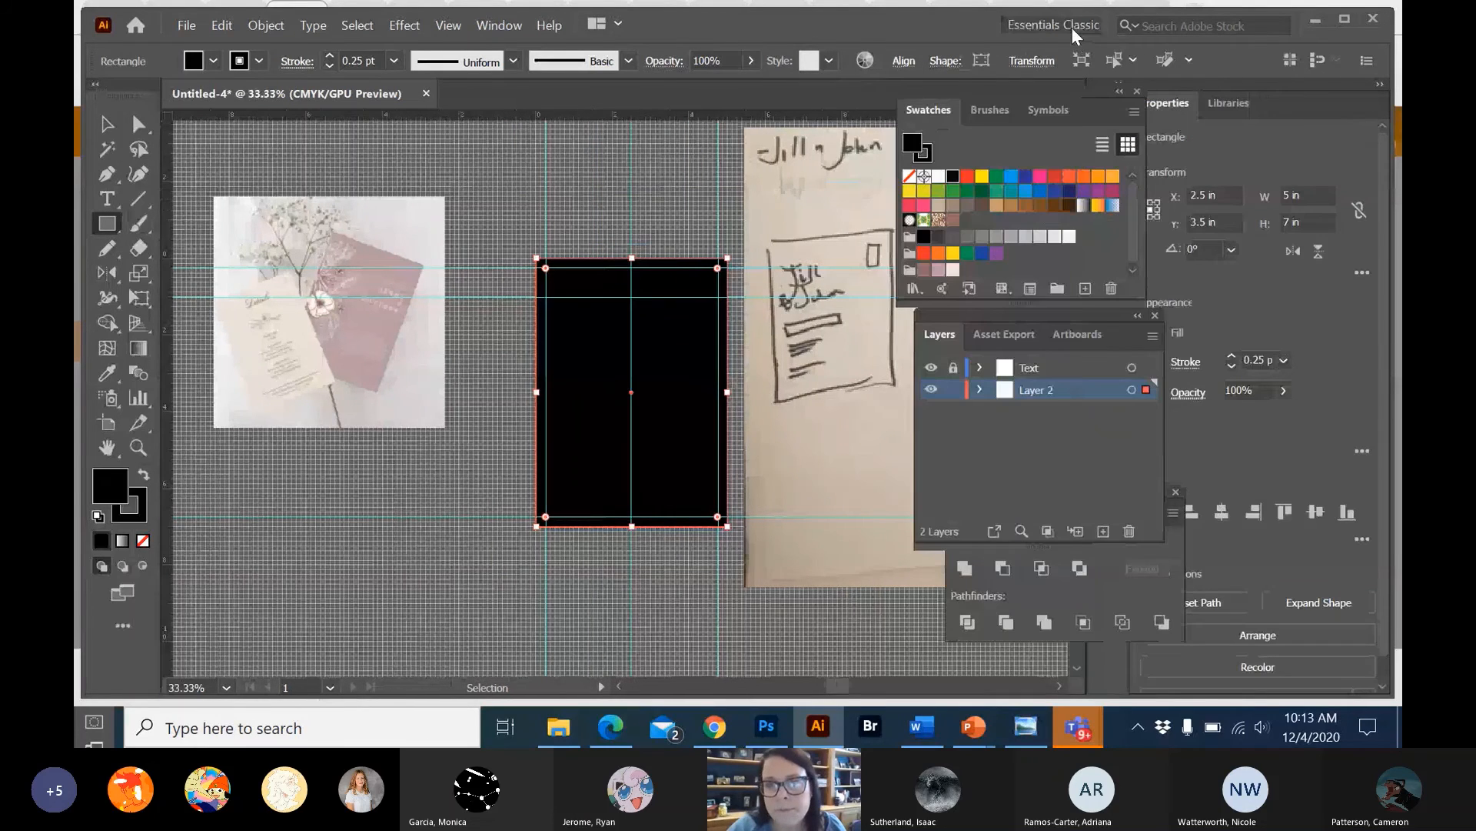
Fill the background rectangle with the pale cream-pink swatch from the custom colour group and set its stroke to none.
click(953, 270)
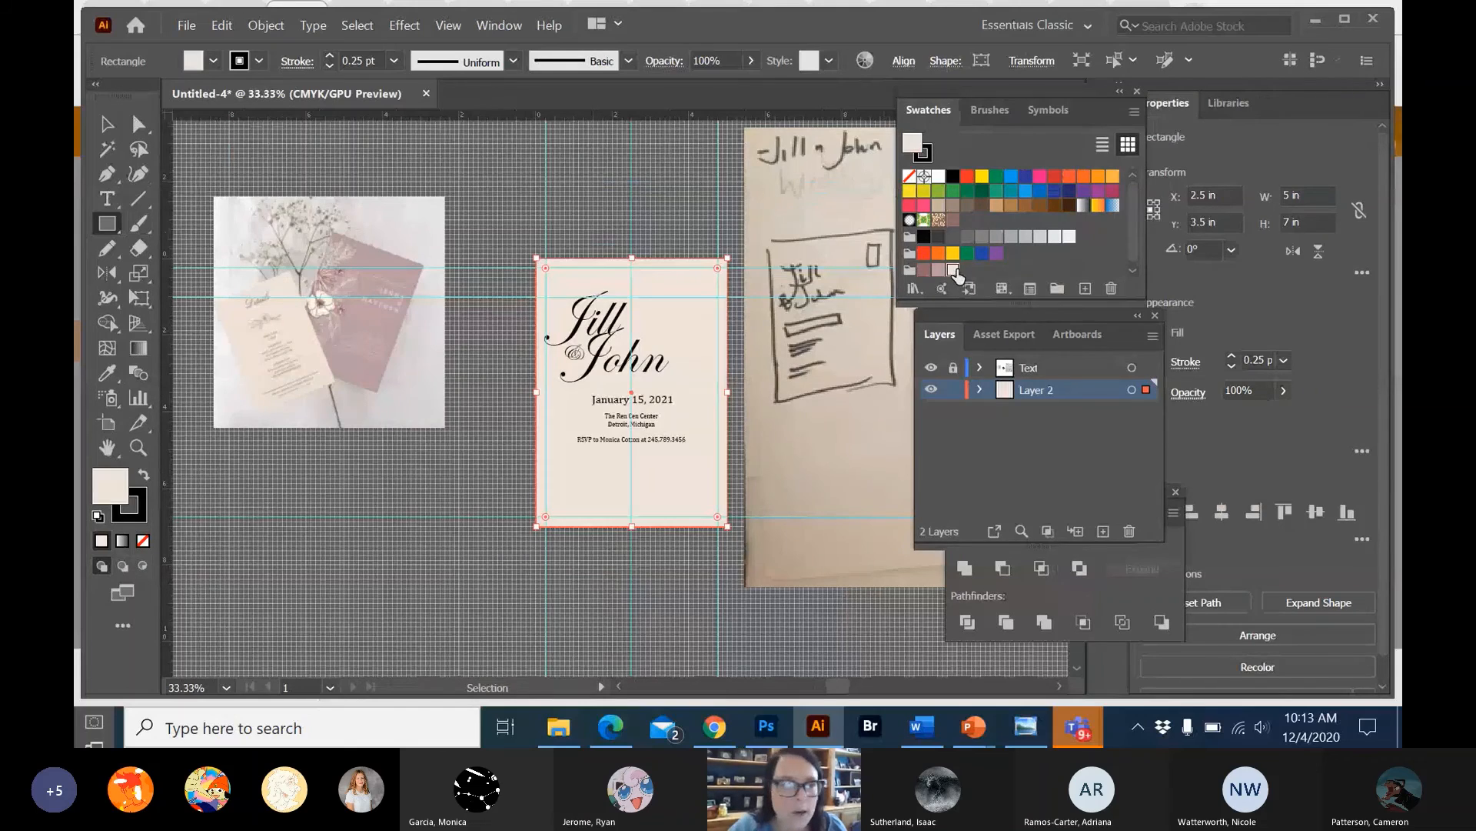
click(145, 509)
click(143, 540)
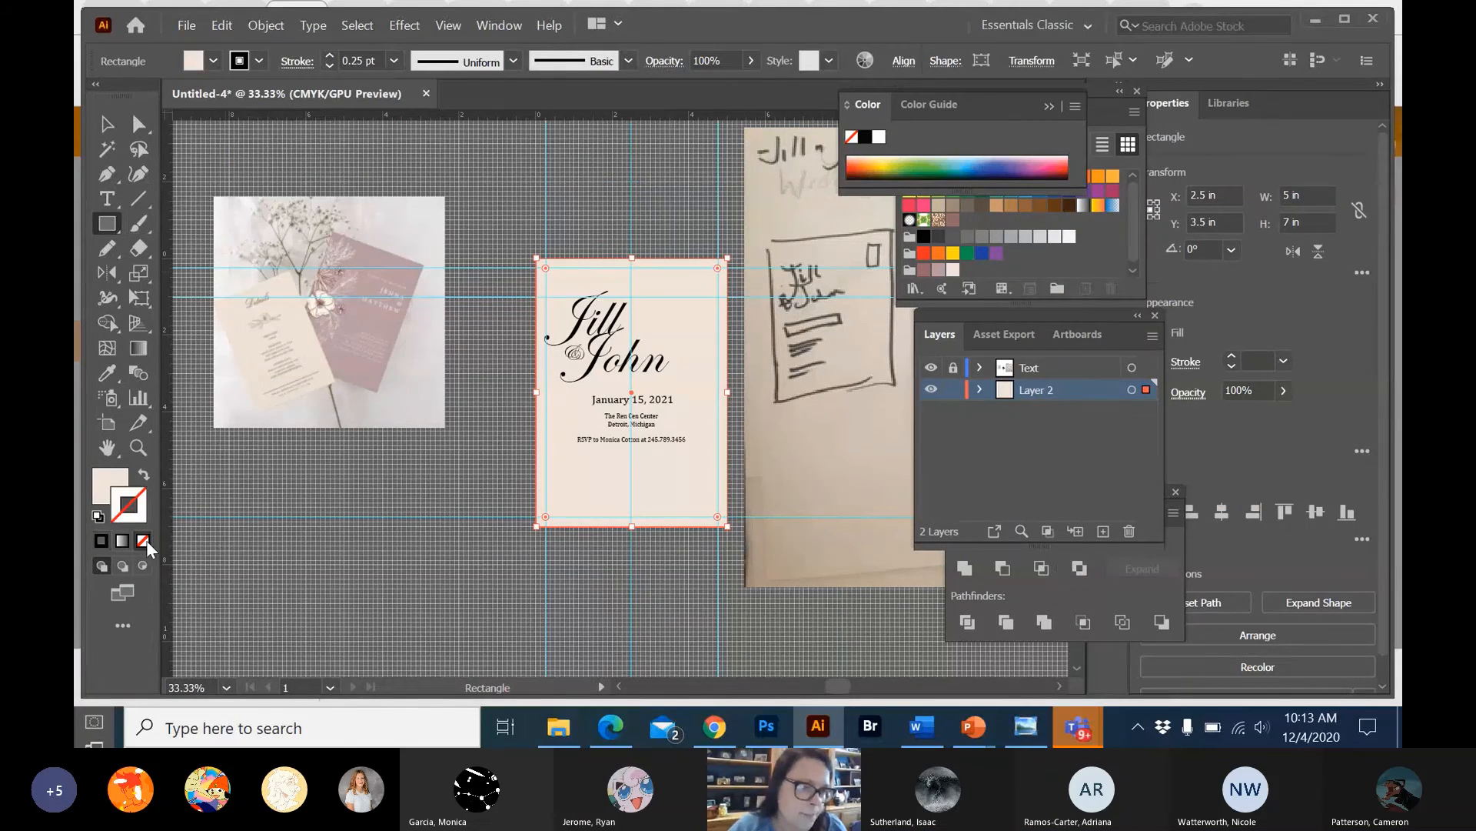
Draw a band across the invitation's full width behind the date line on Layer 2, about 5 in wide and 0.54 in high.
click(107, 126)
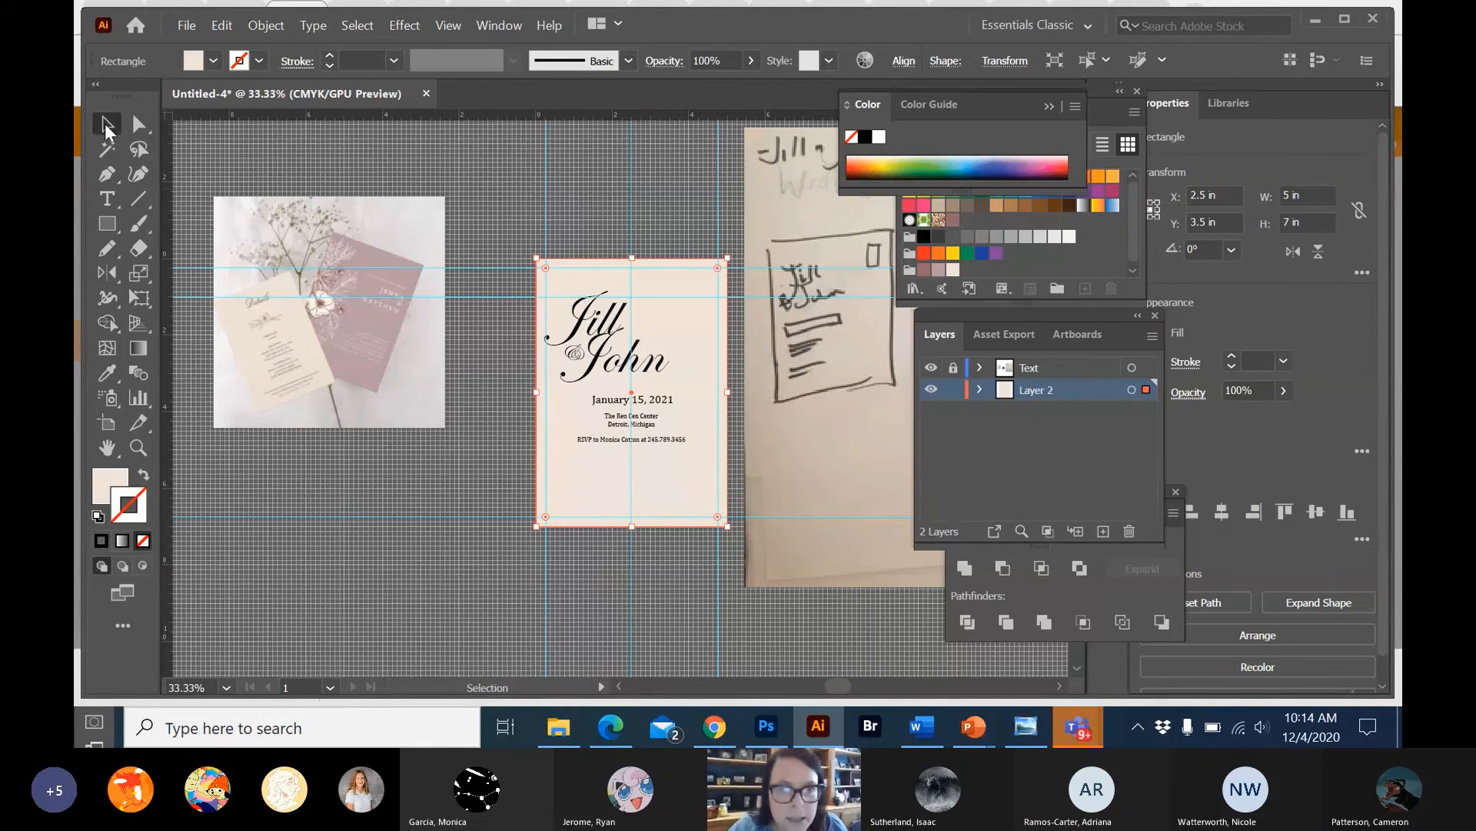
right_click(586, 311)
click(568, 159)
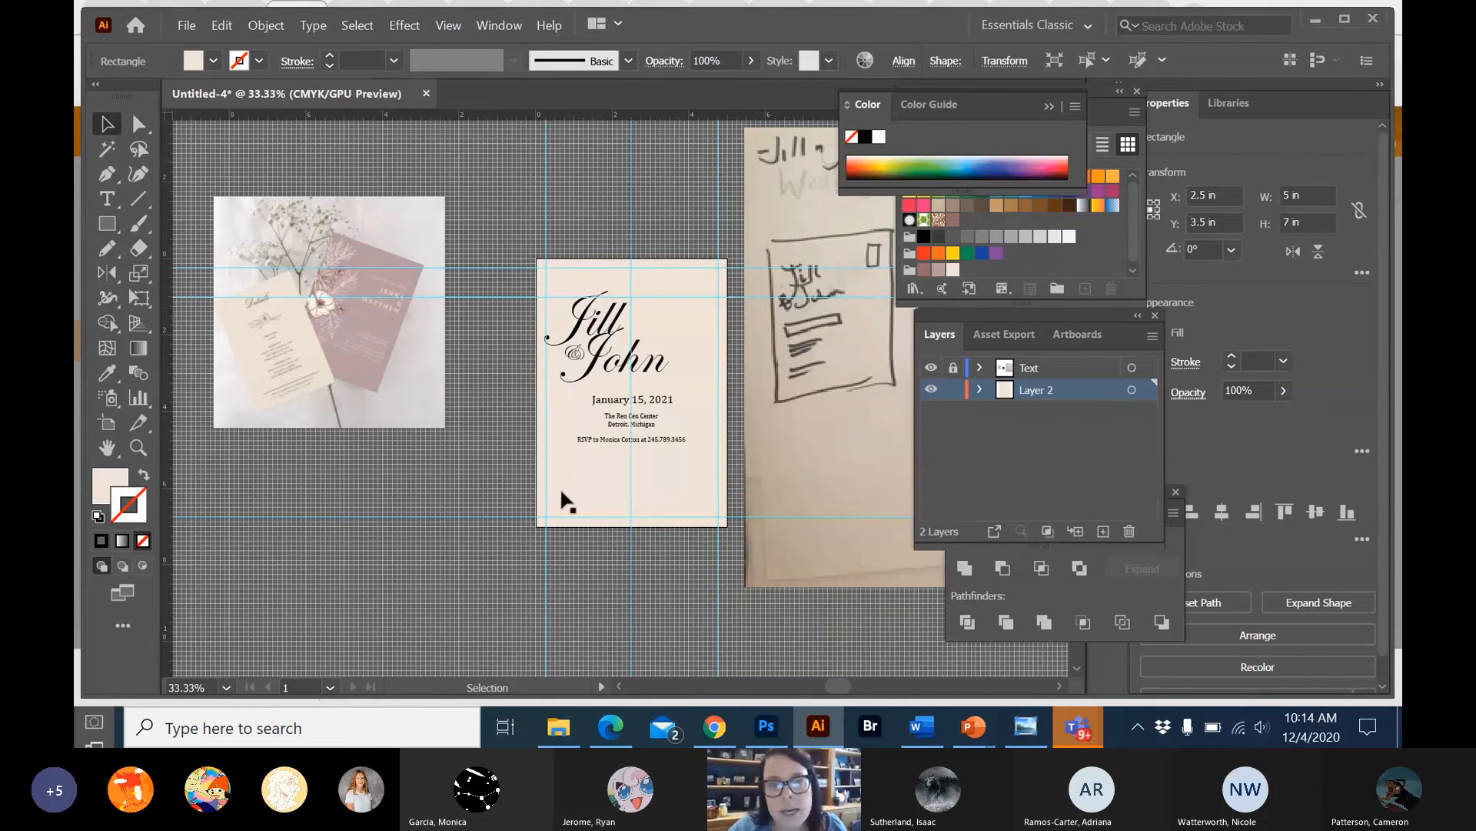
click(574, 563)
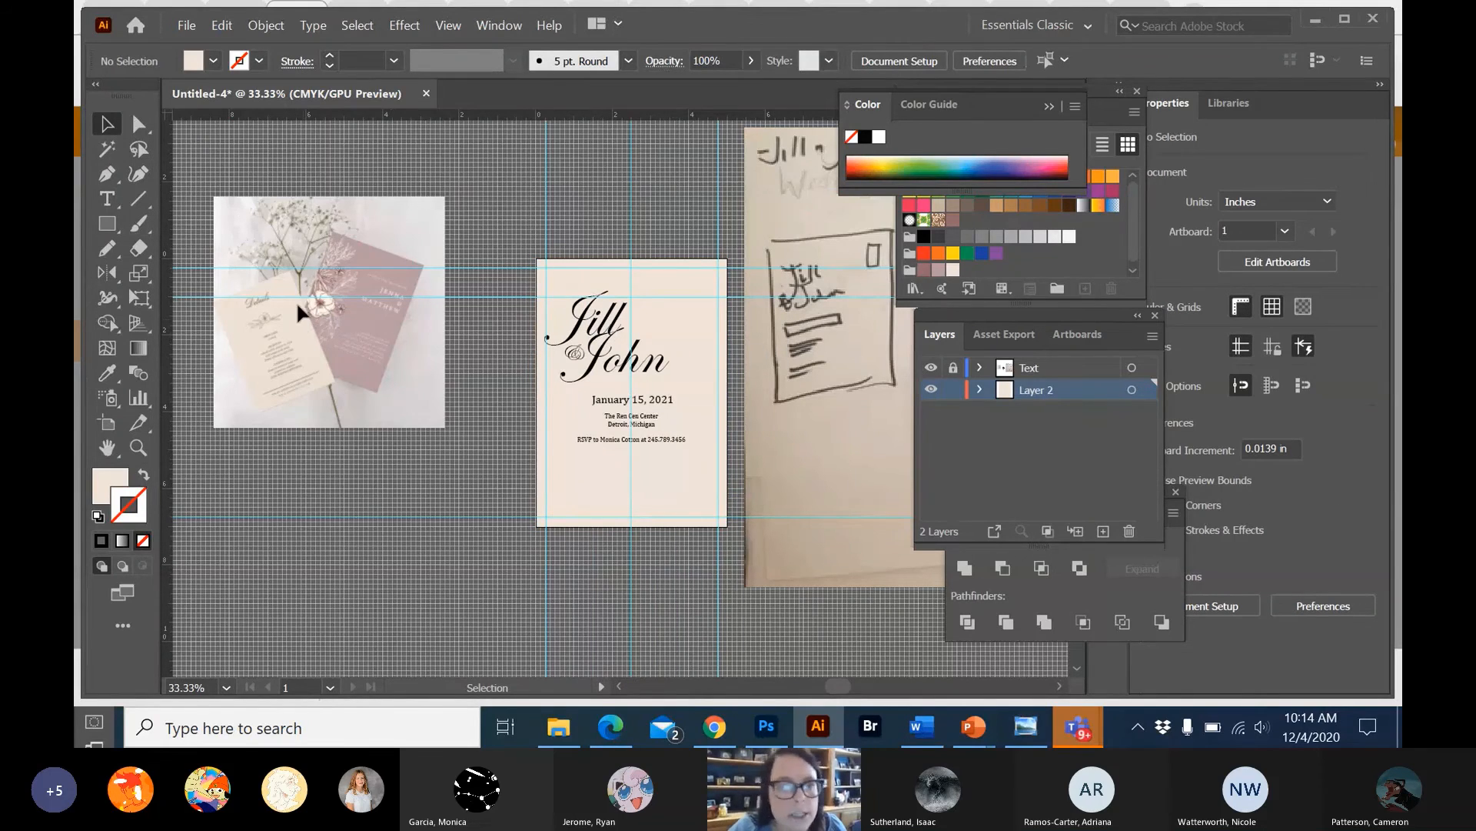
click(106, 224)
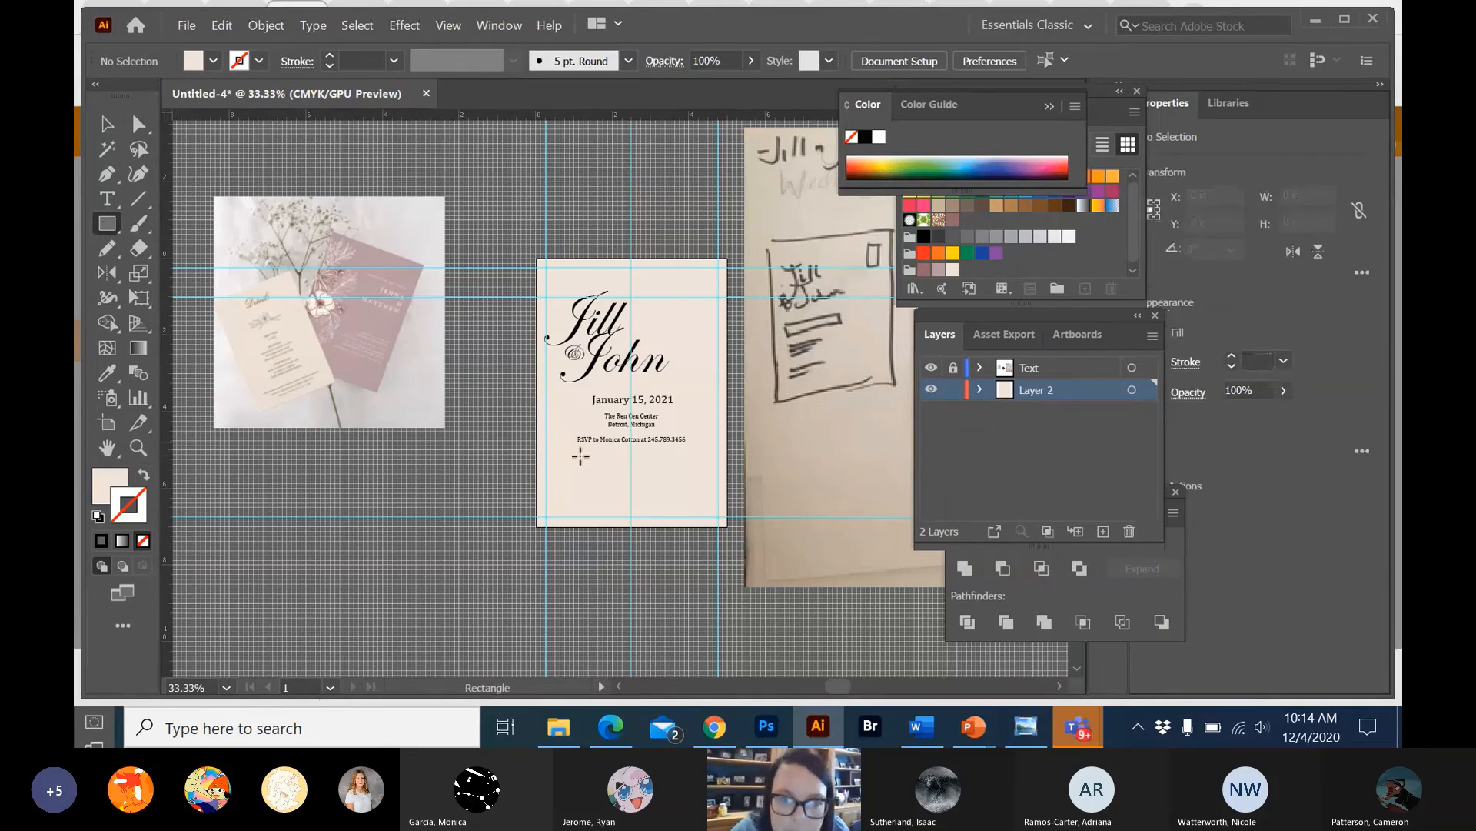
drag(537, 388, 728, 408)
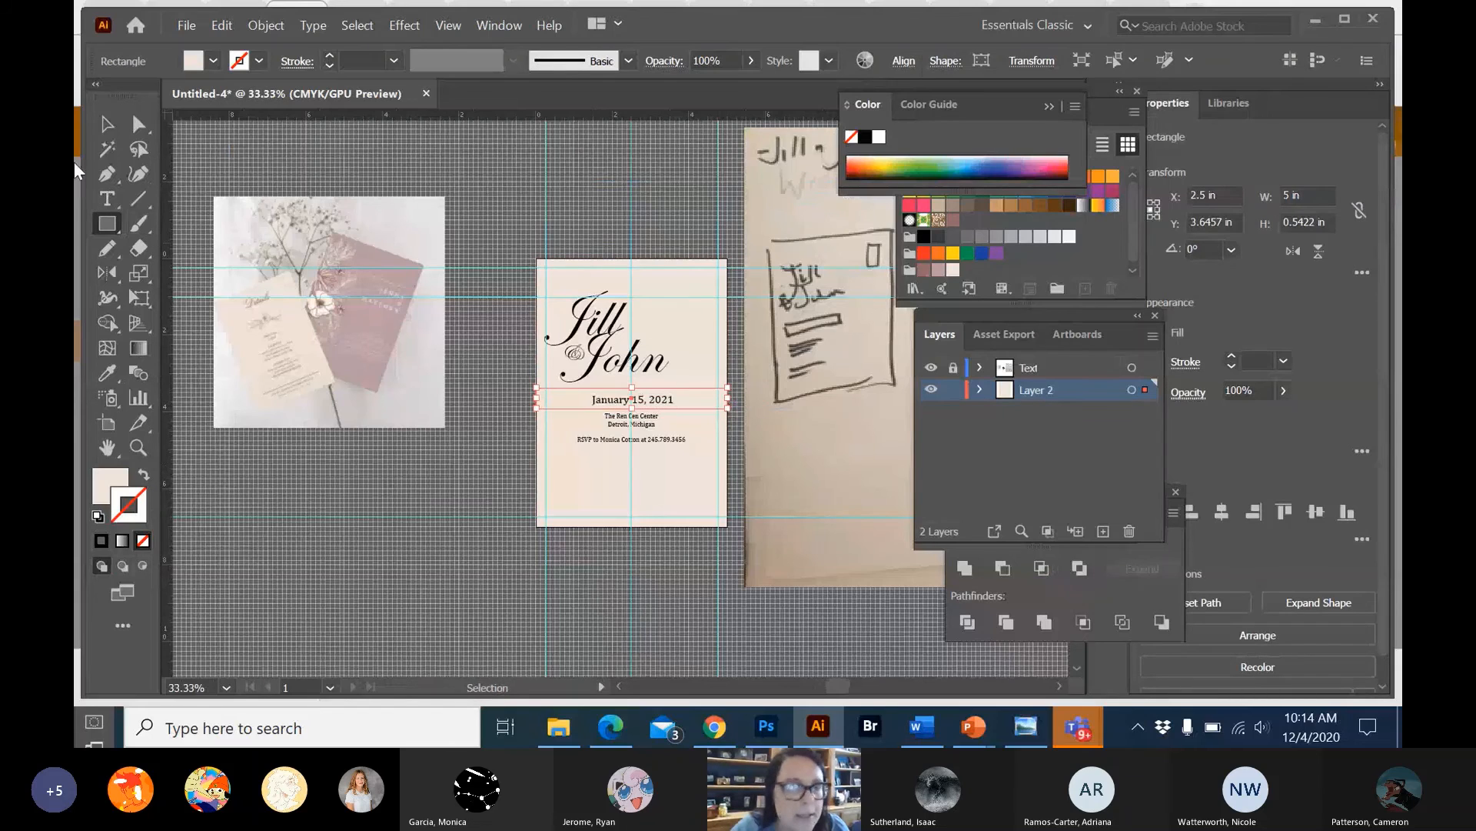
Apply the dark mauve swatch from the custom colour group to both the stroke and the fill of the date band.
click(924, 269)
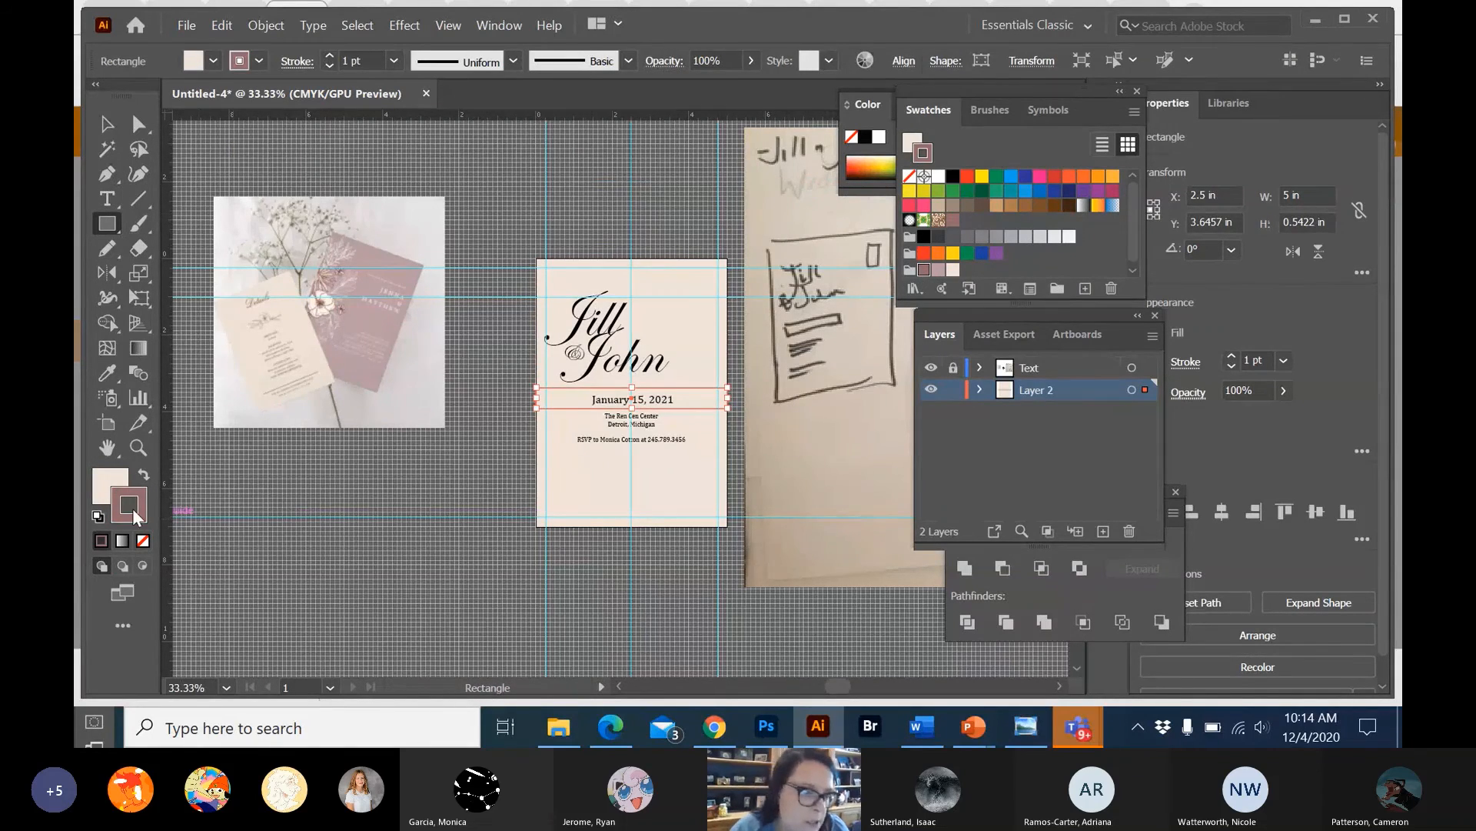
drag(129, 510, 111, 495)
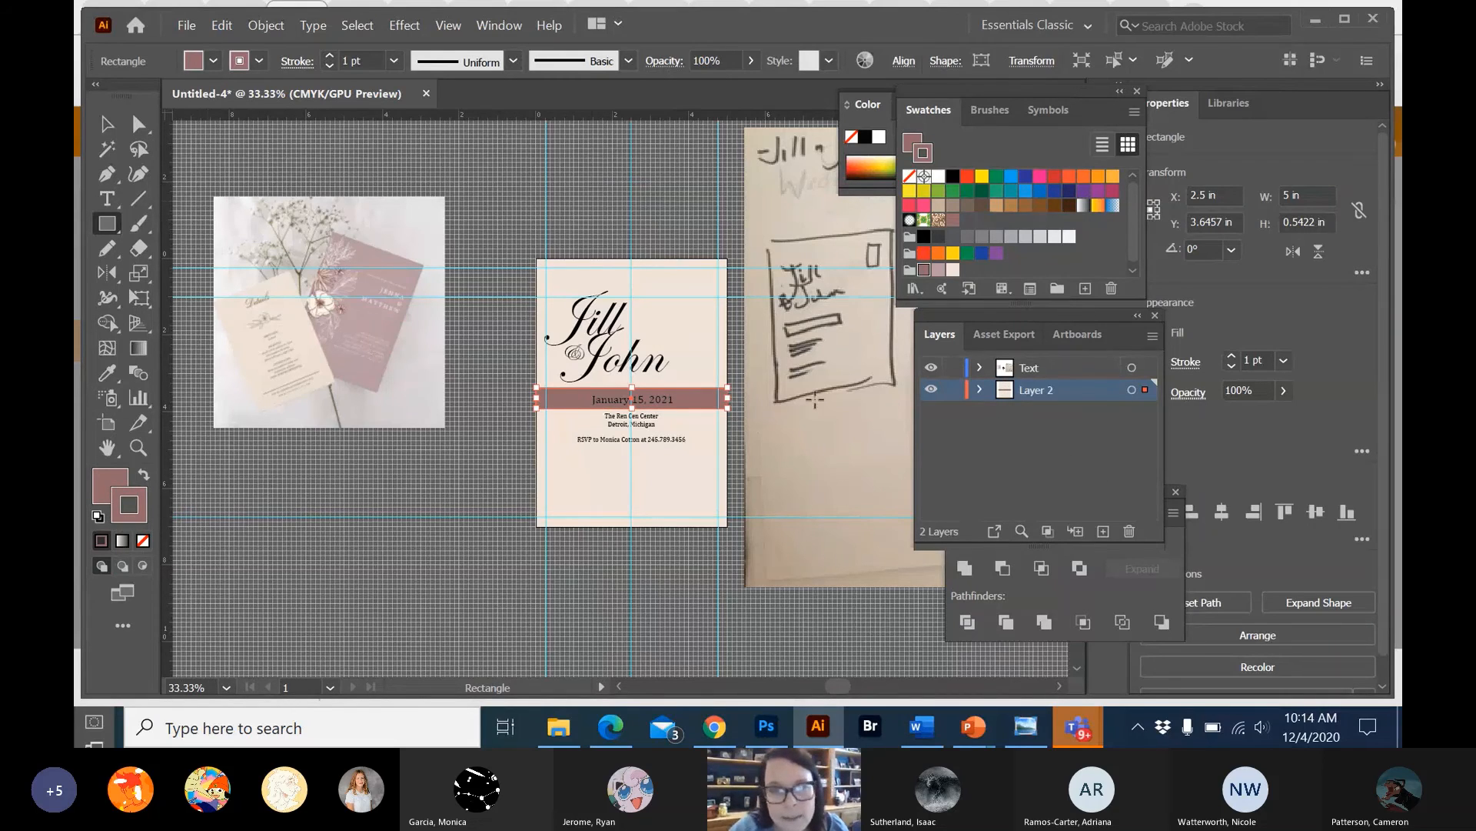
key(v)
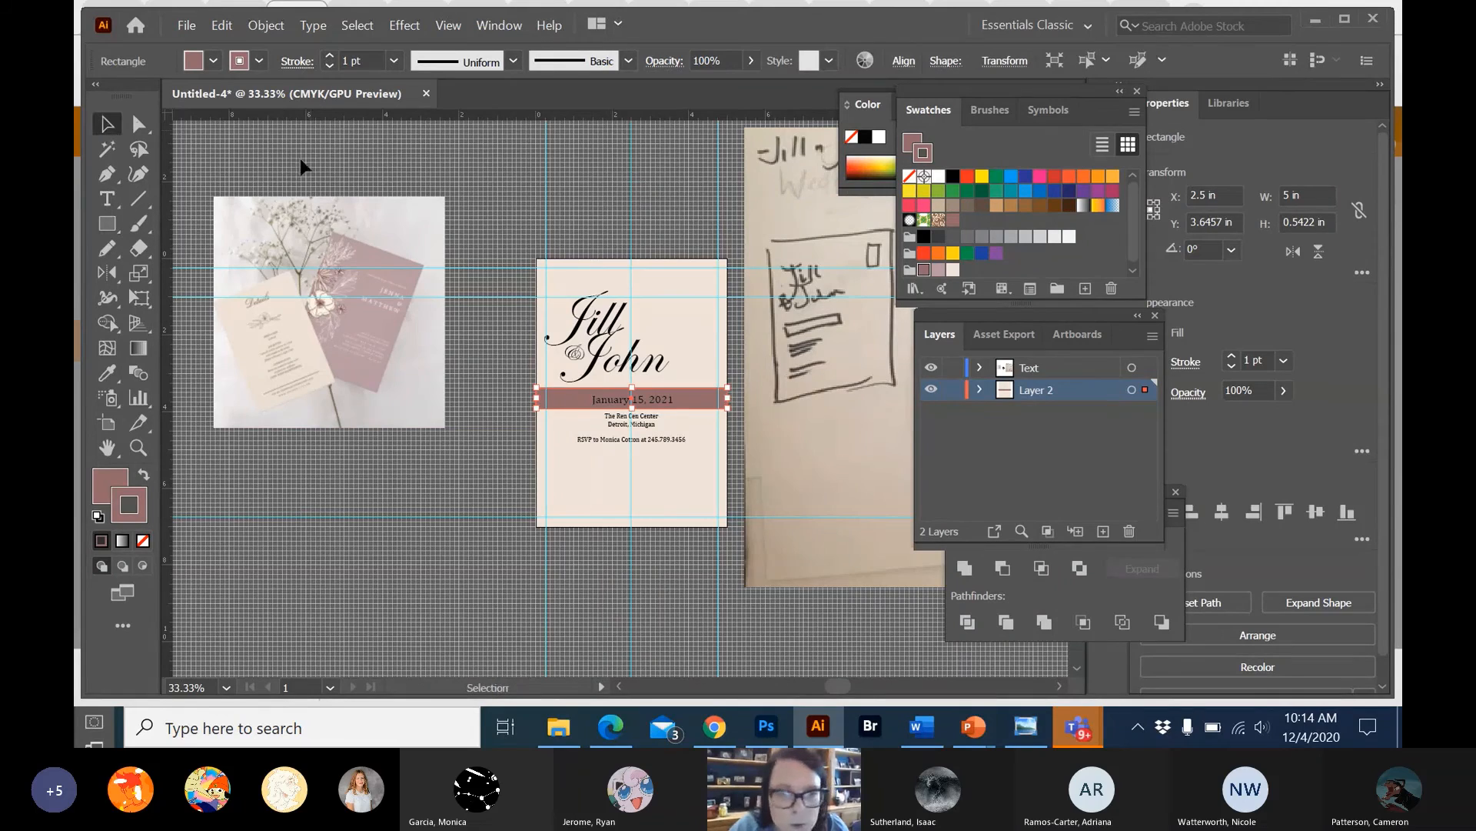
Recolour the date text's stroke and fill with the pale cream-pink swatch (C=6 M=9 Y=13 K=0).
click(652, 409)
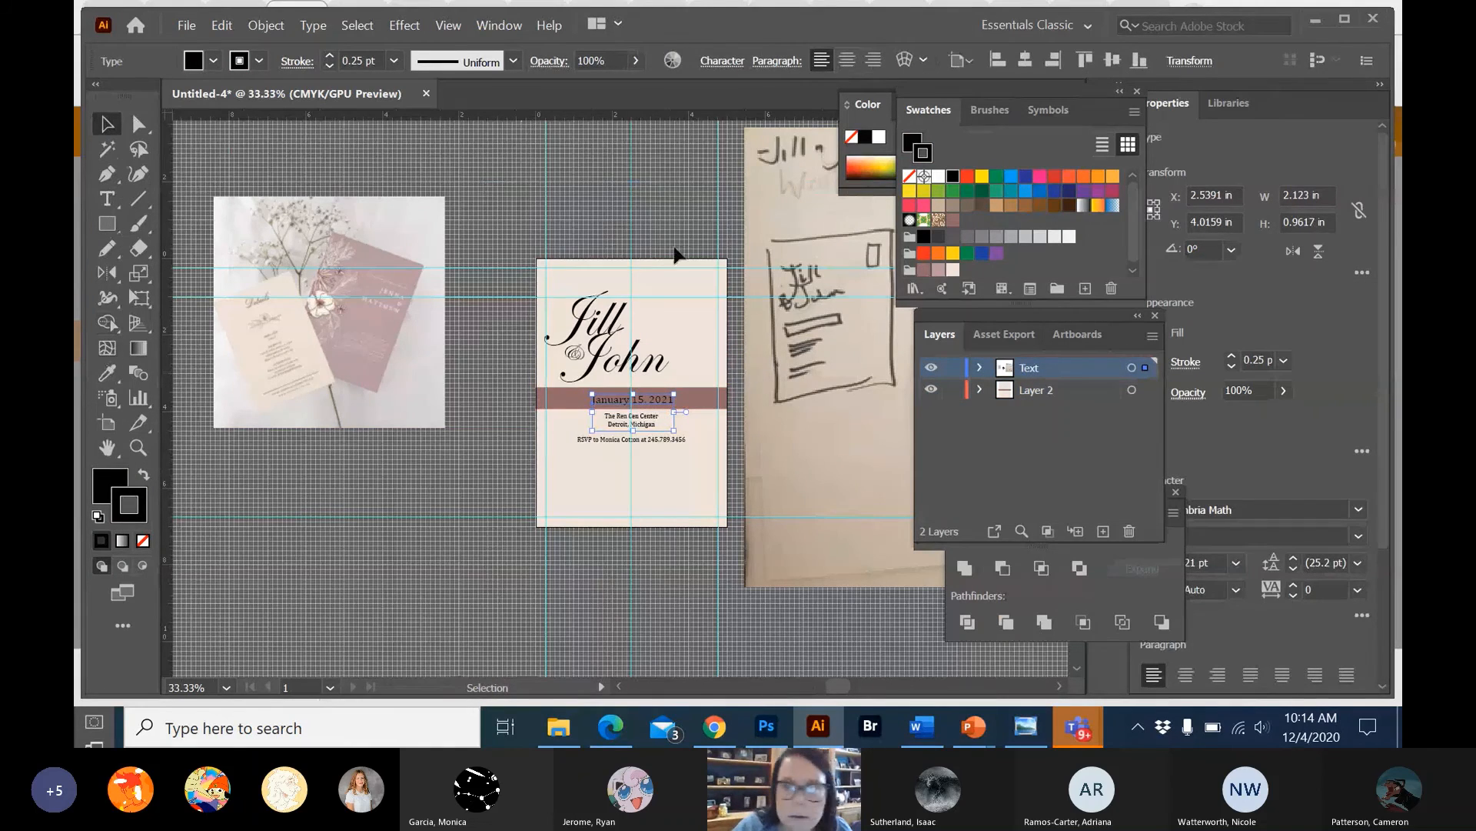
click(953, 269)
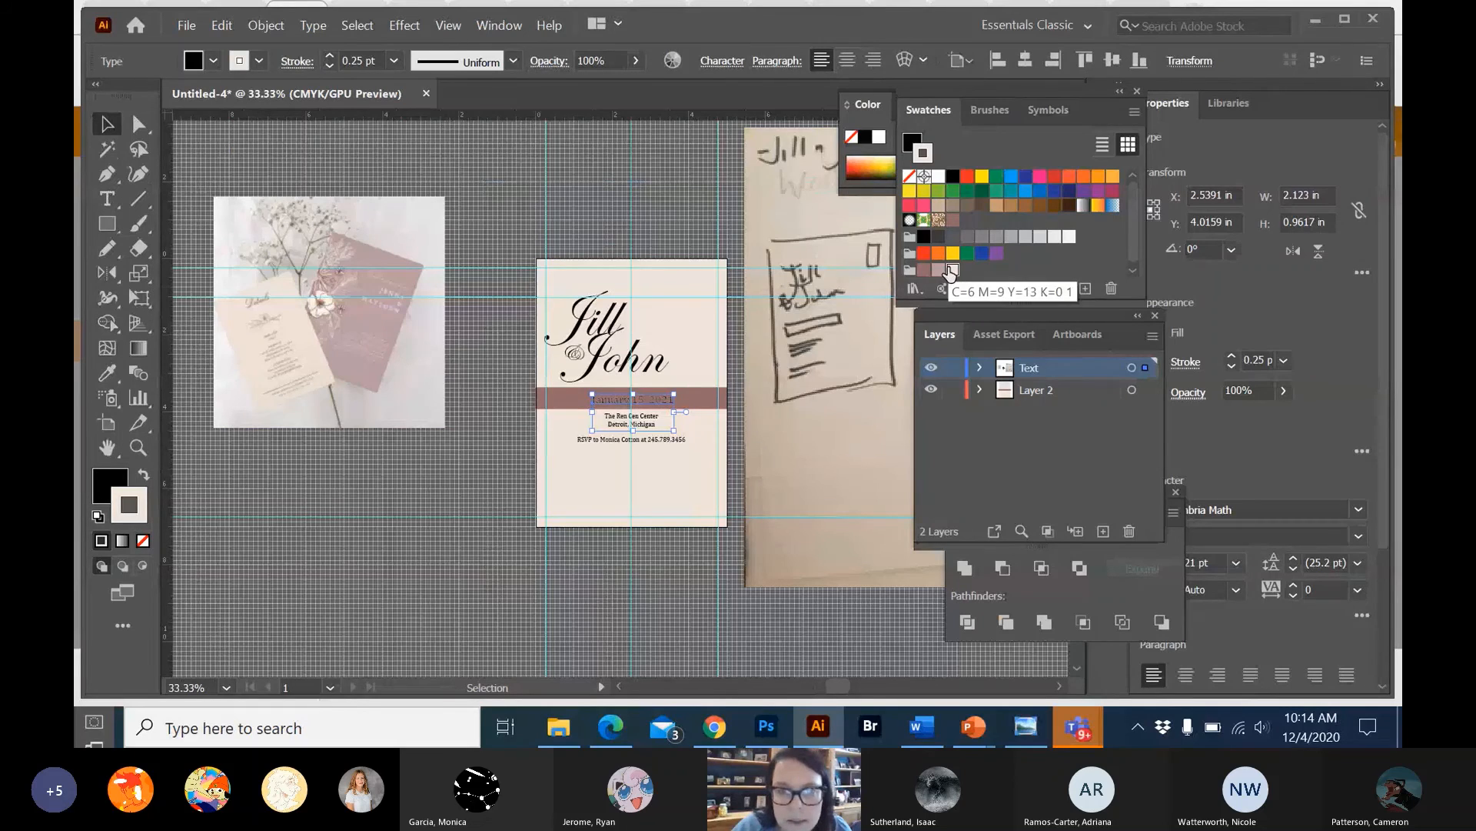
click(207, 66)
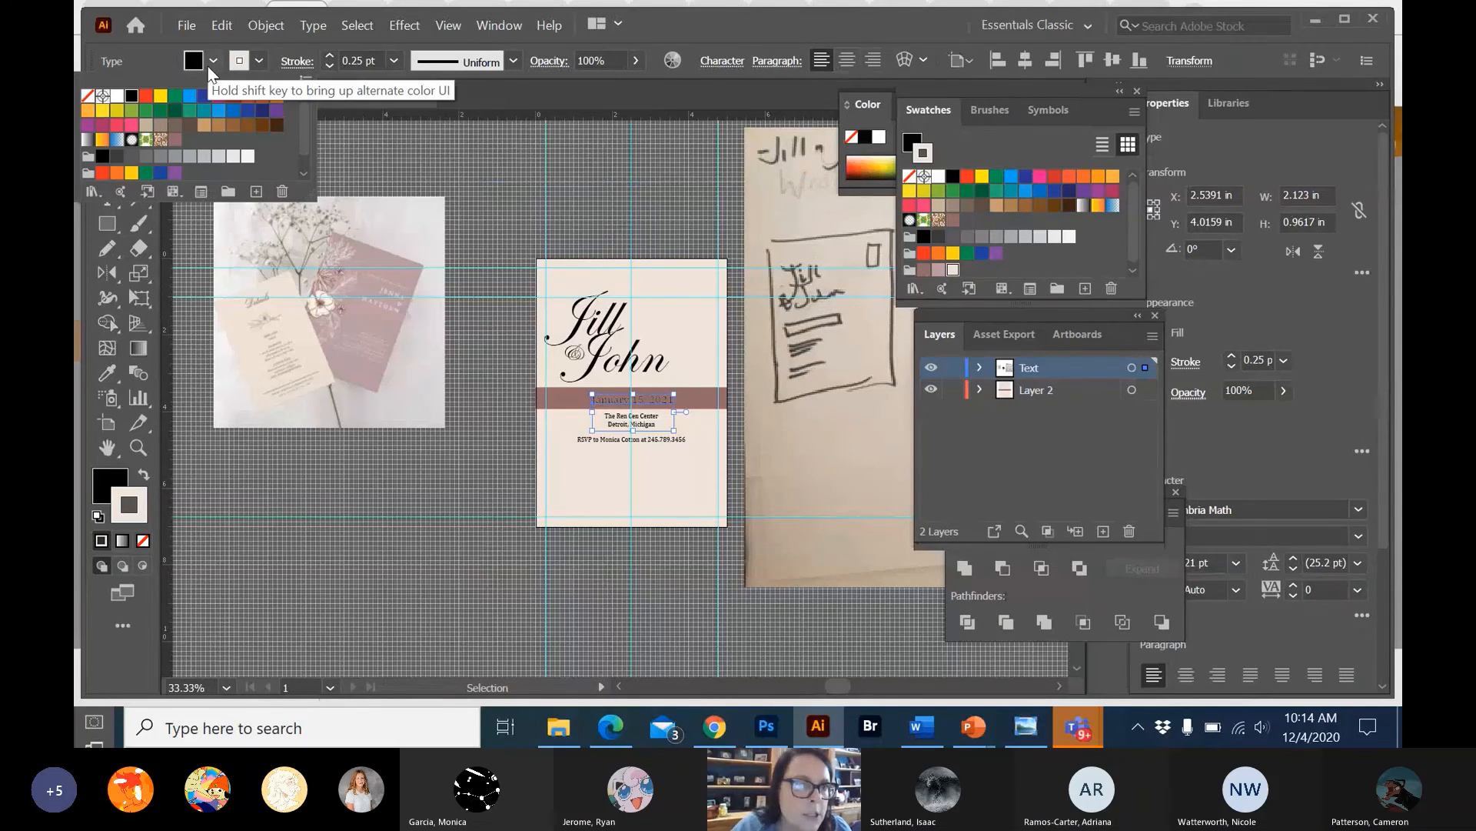
scroll(177, 159, down, 1)
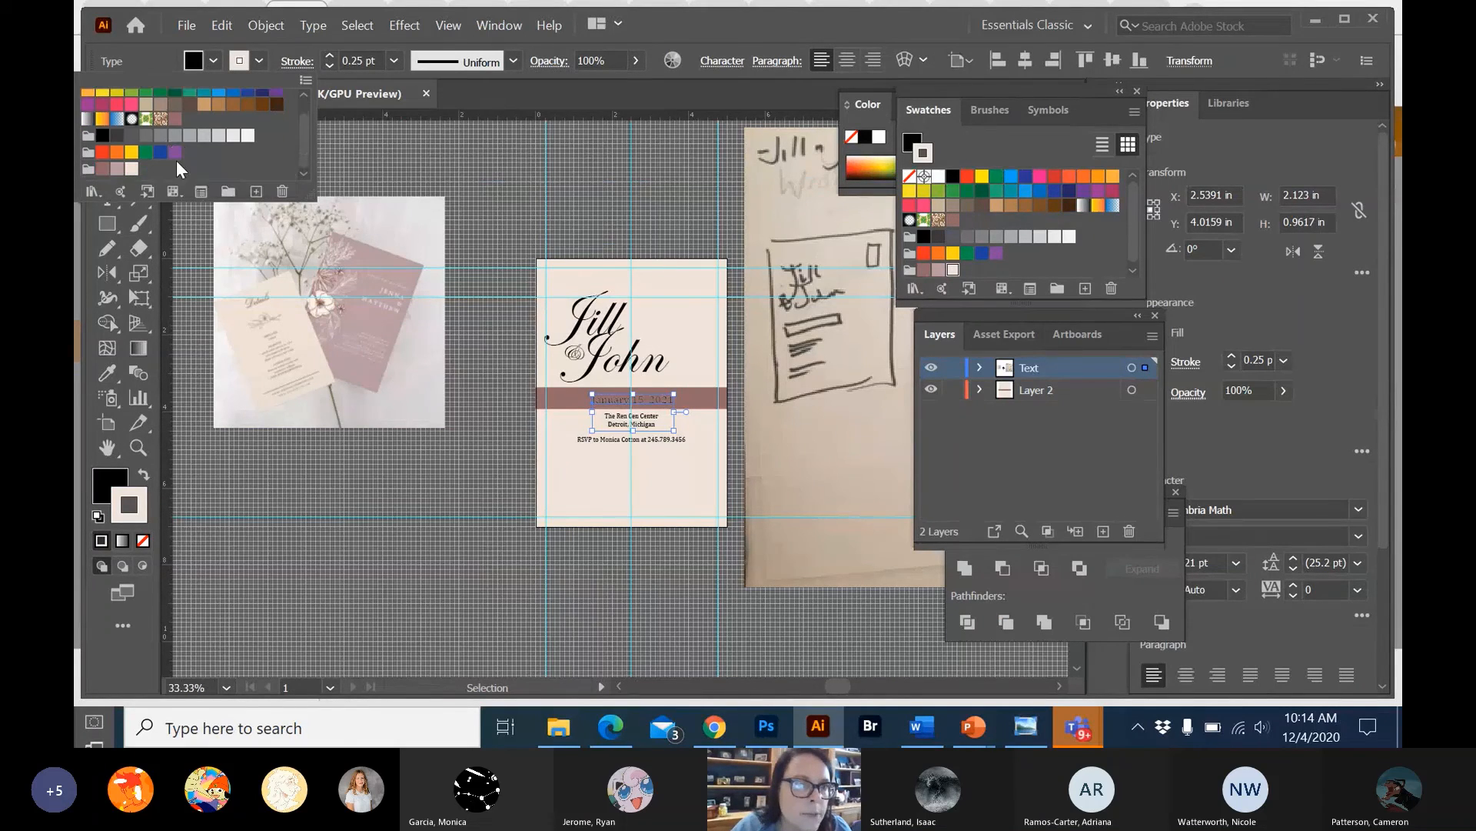
click(131, 168)
click(454, 178)
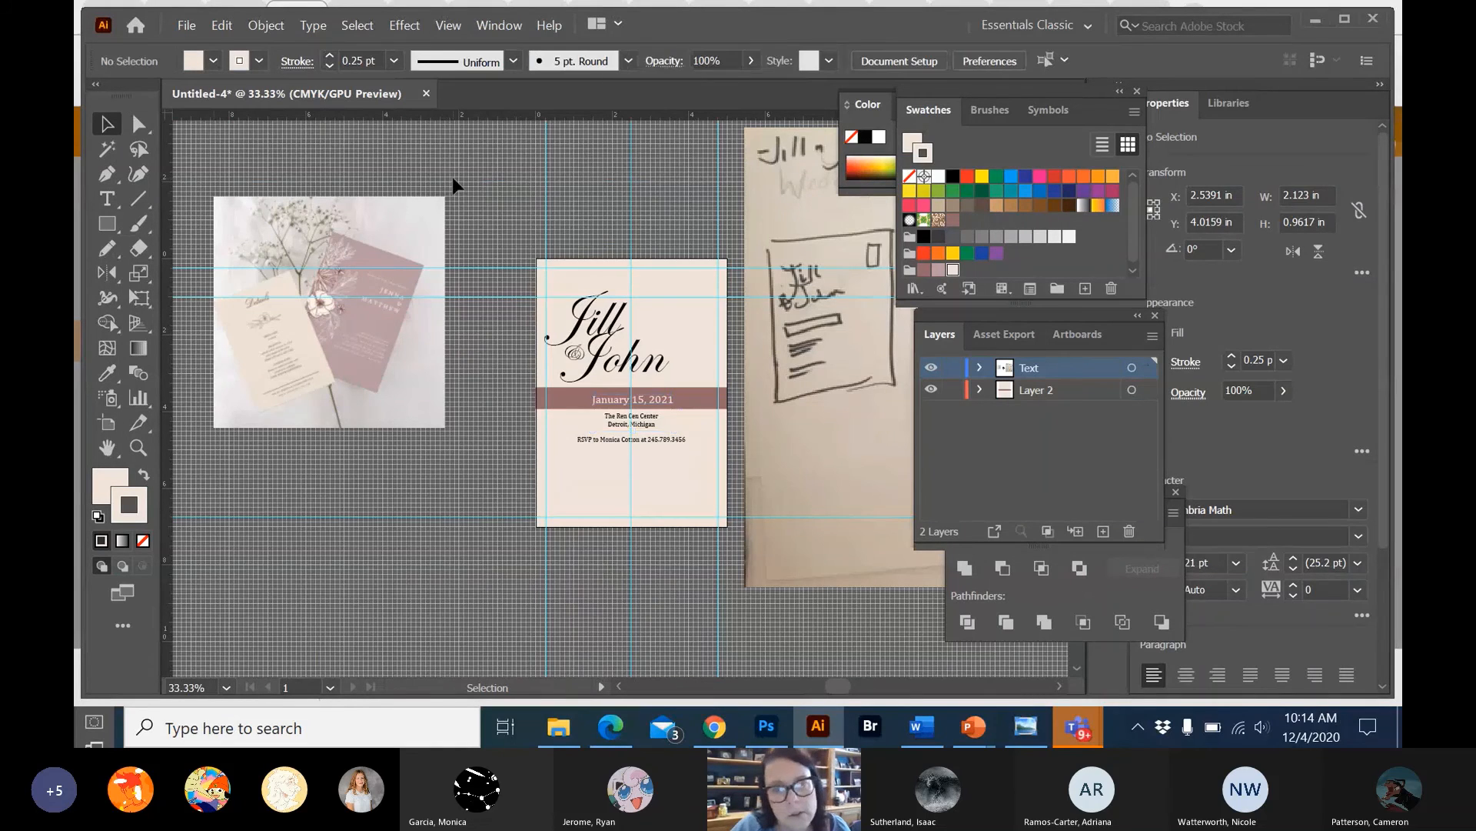
Nudge the date text slightly upward so it sits vertically centred within the mauve band.
click(666, 405)
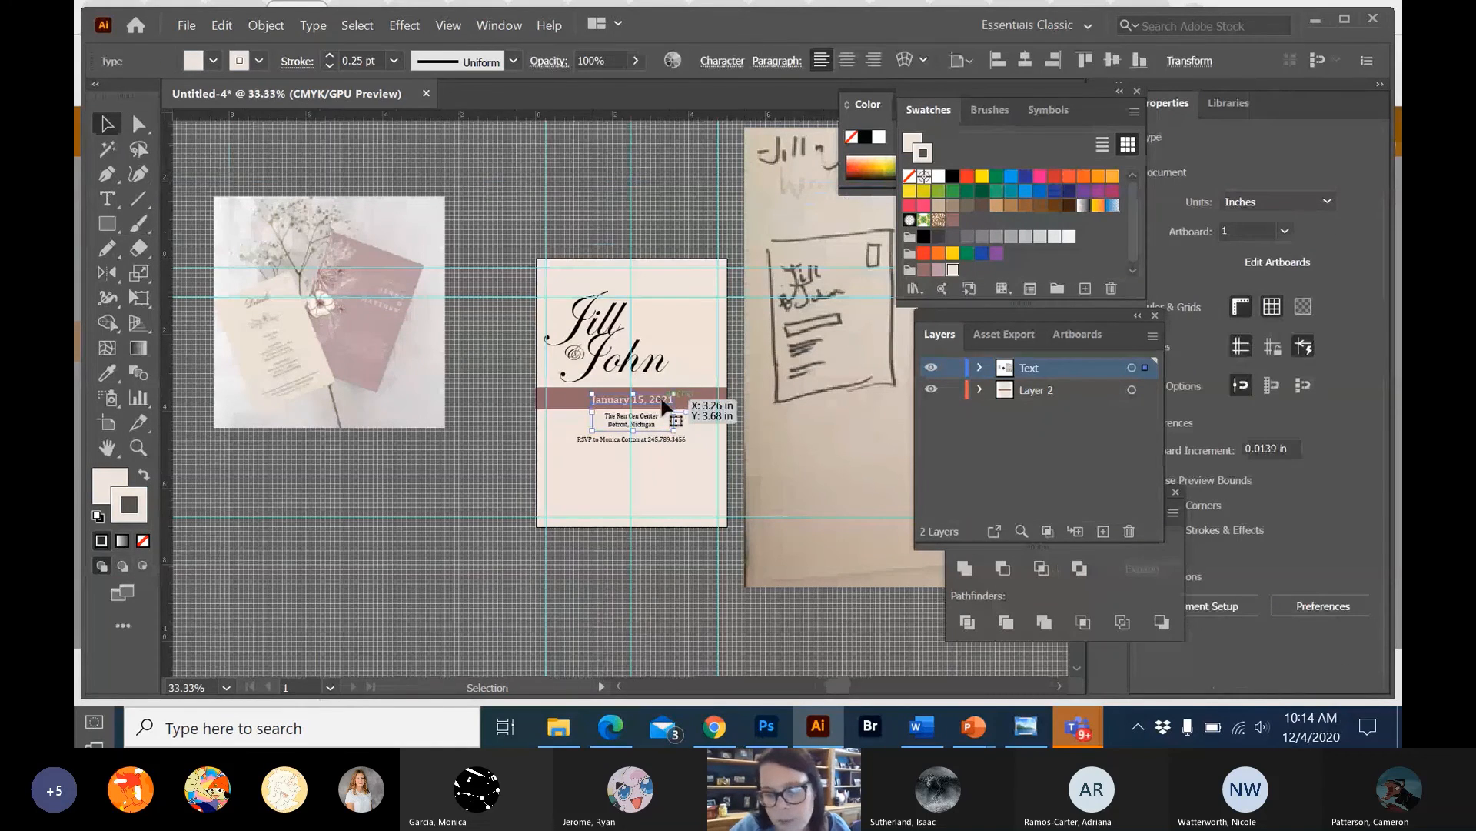
click(495, 441)
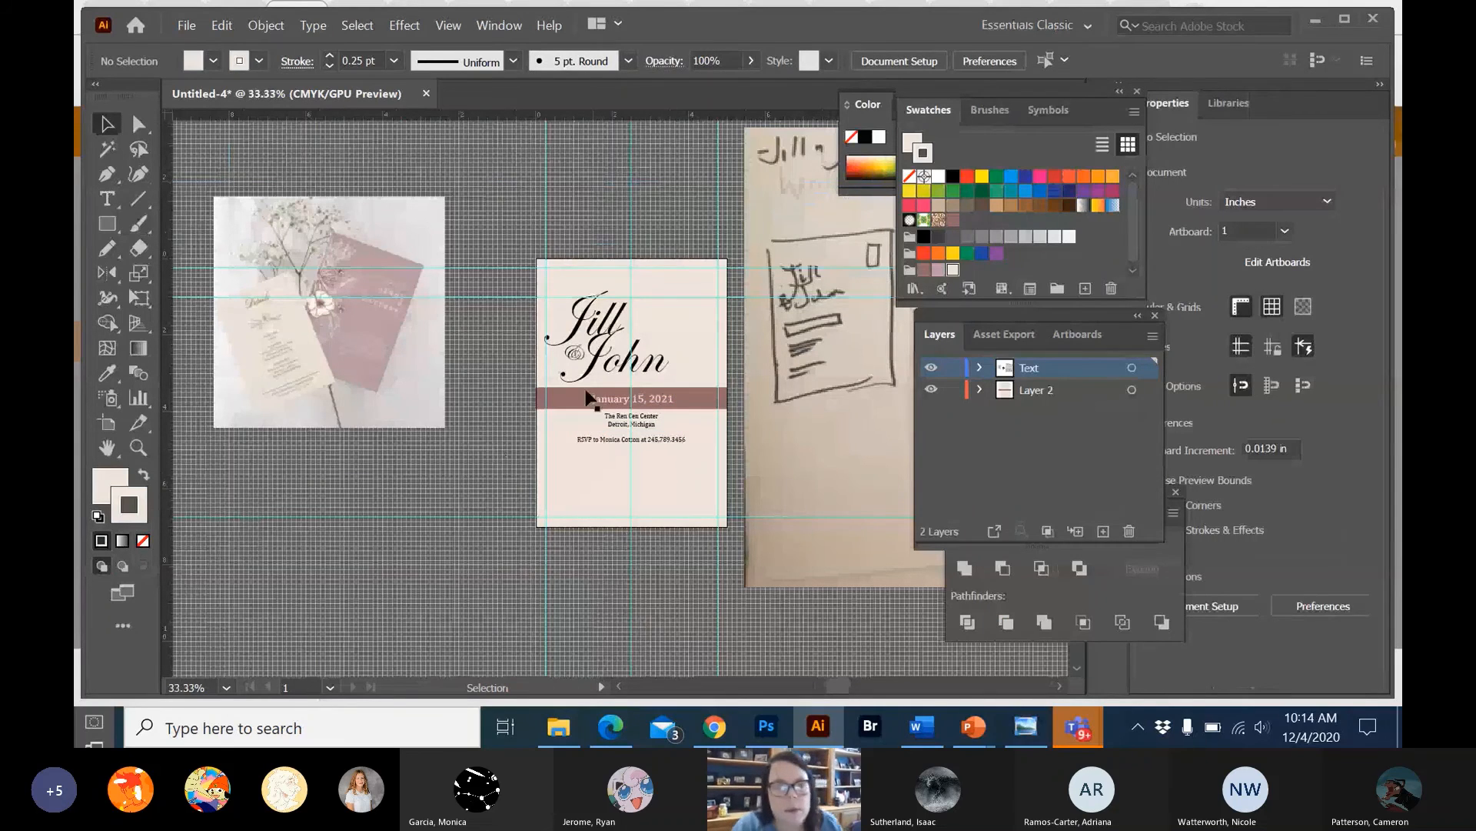
drag(587, 396, 641, 407)
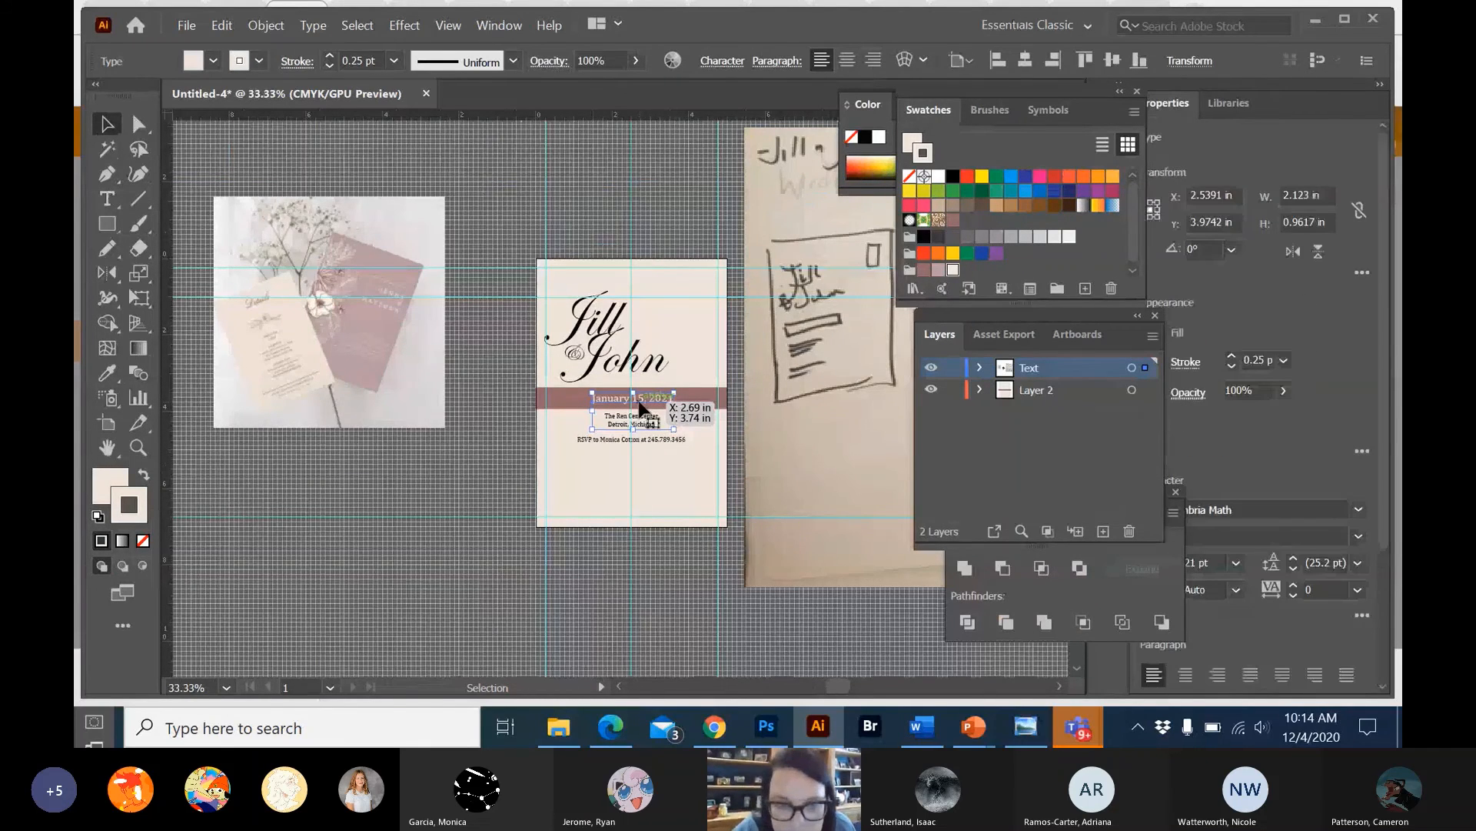
click(479, 427)
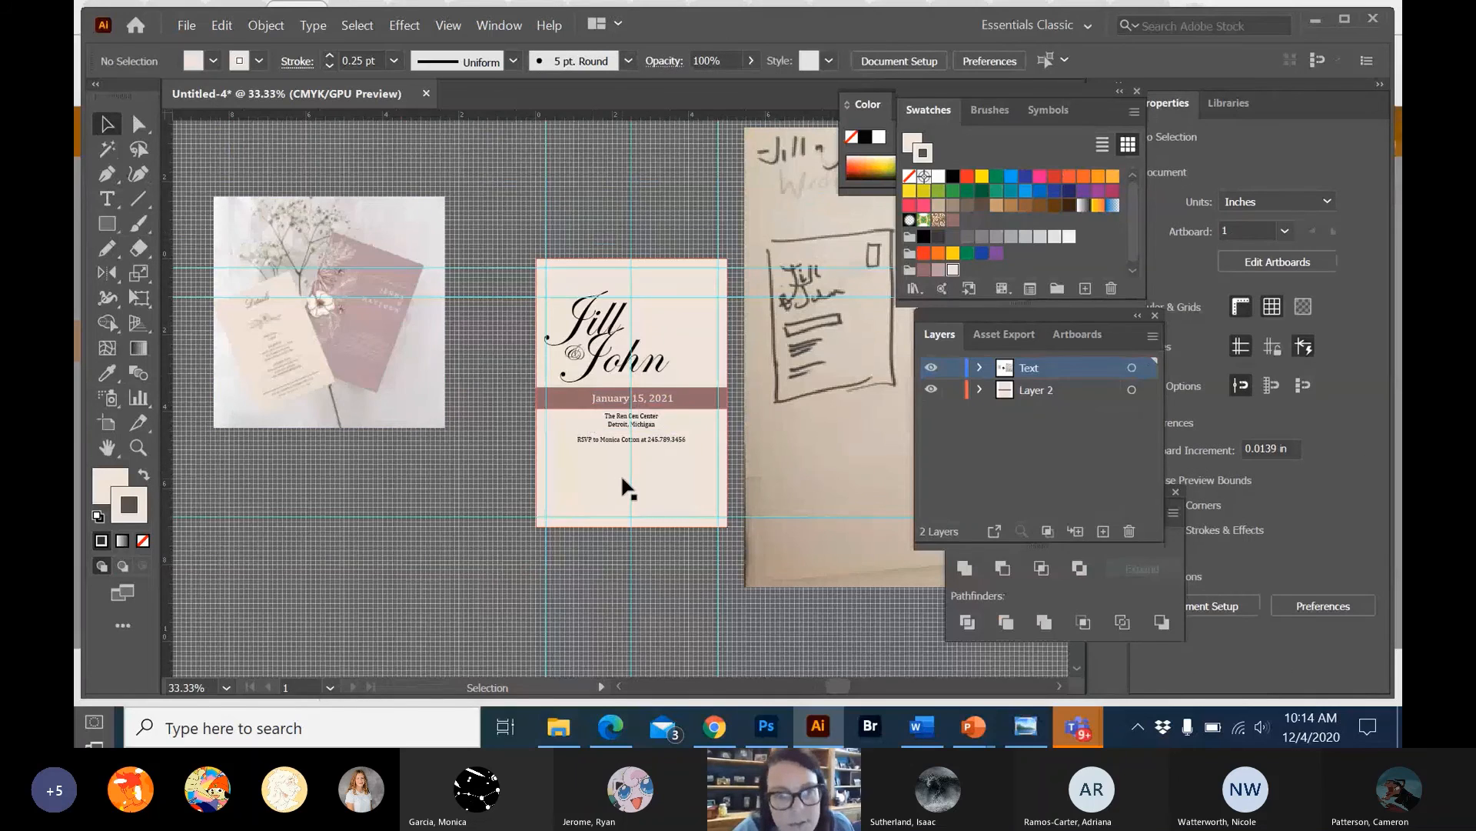
Fill the lower script name with the lighter dusty-pink swatch from the custom colour group and leave its stroke set to none.
drag(629, 370, 629, 370)
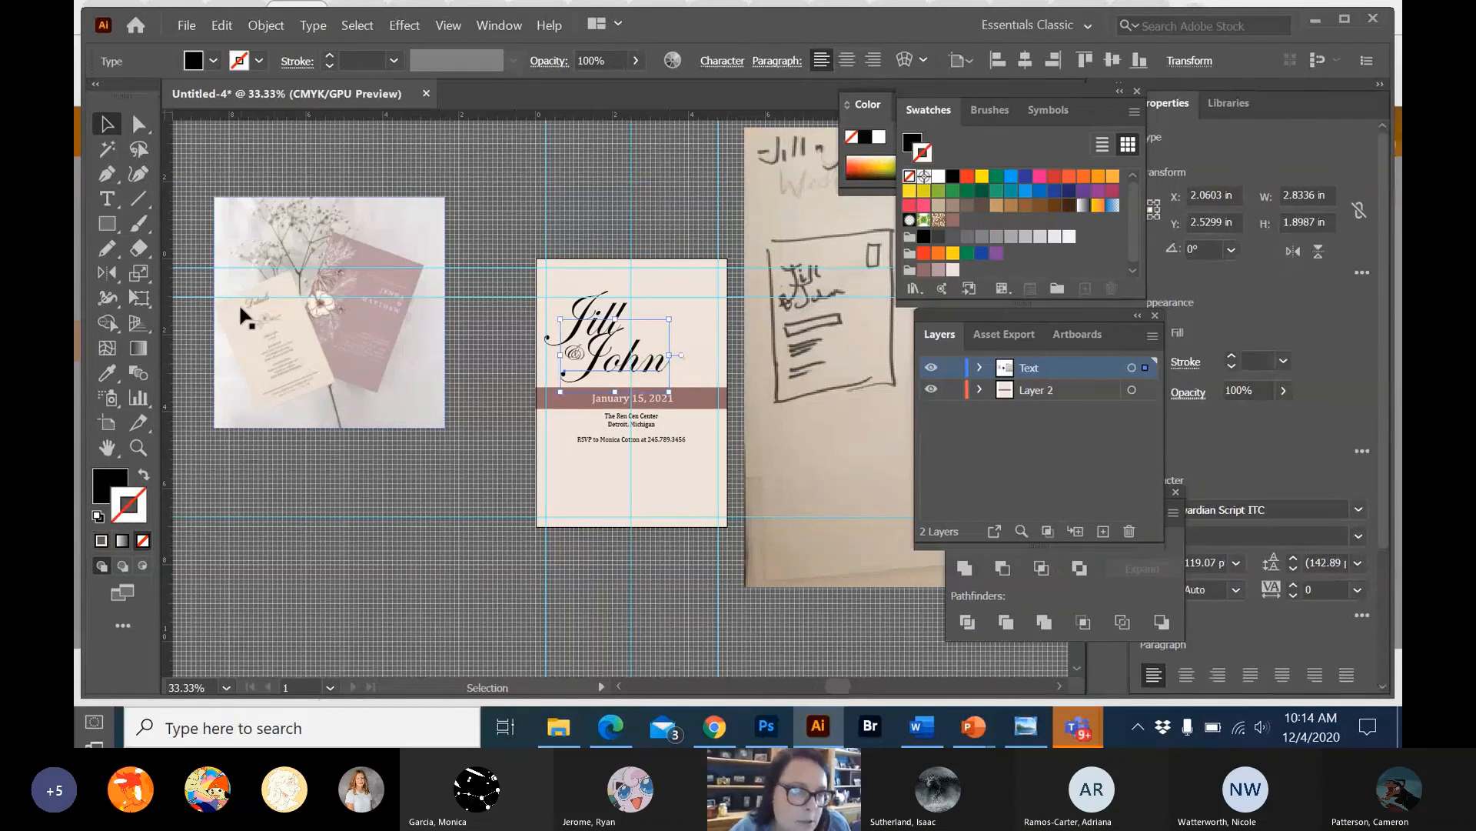
click(924, 270)
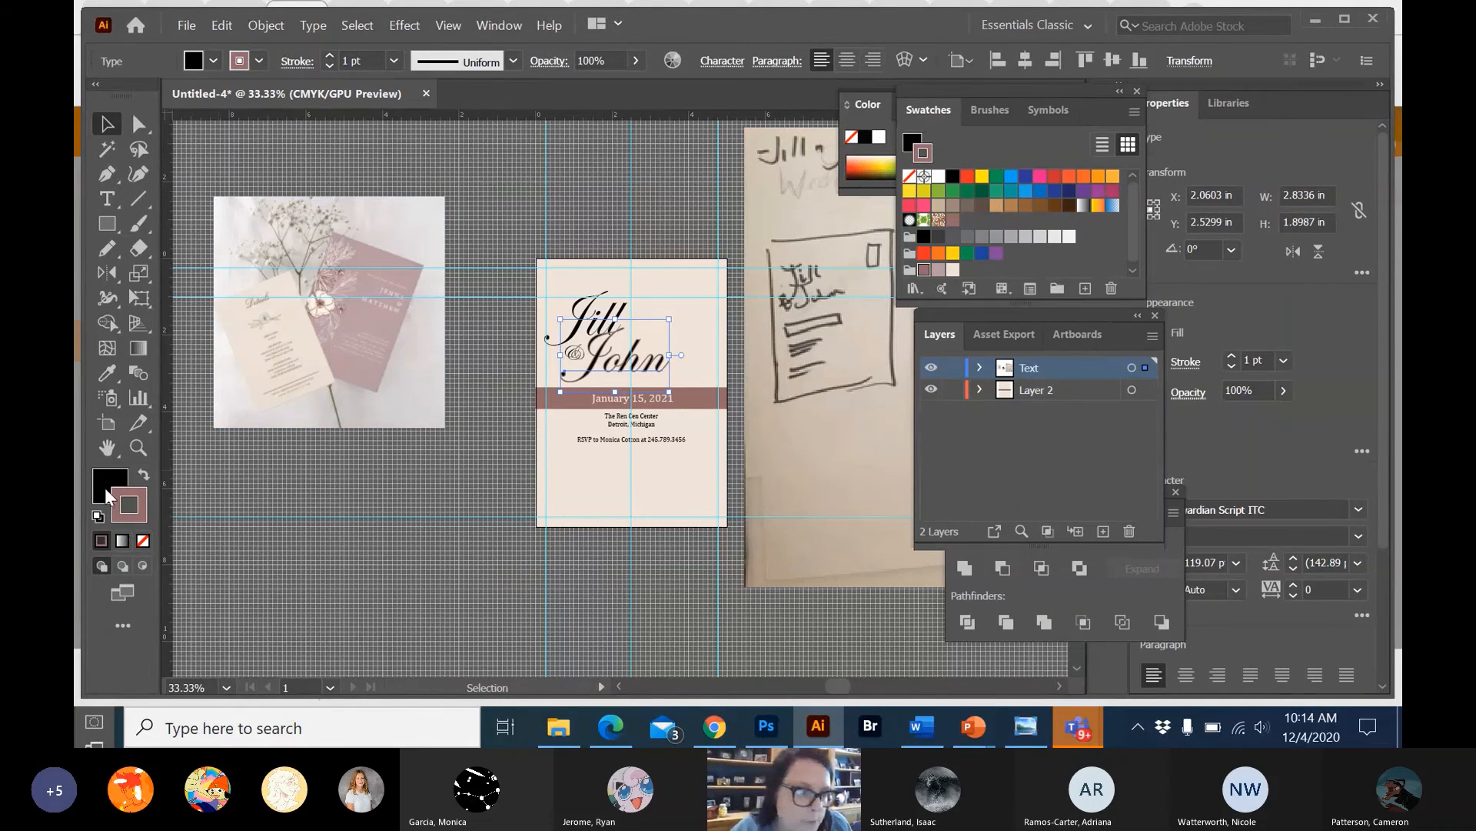
click(143, 540)
click(212, 61)
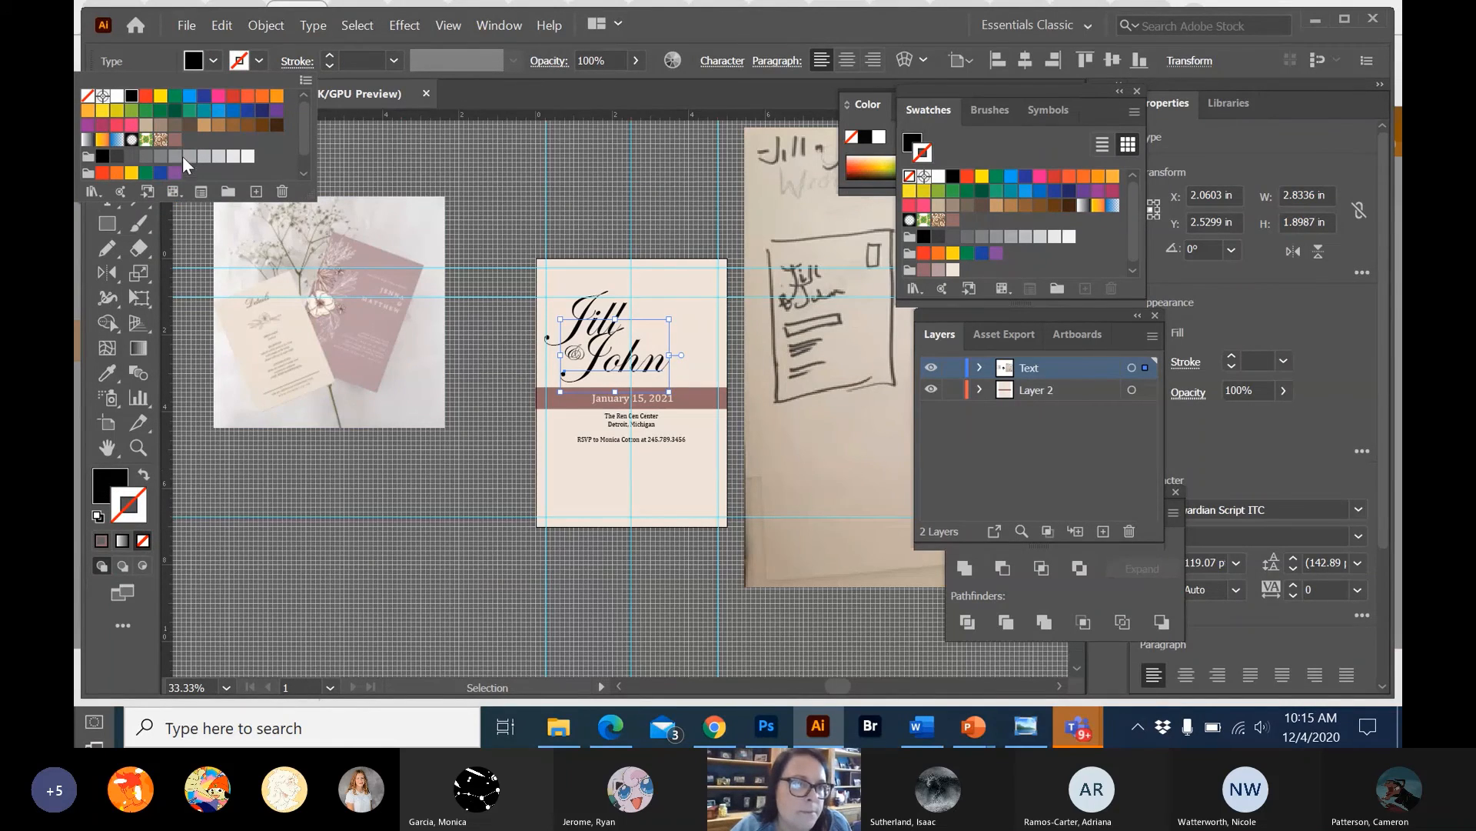
scroll(153, 167, down, 1)
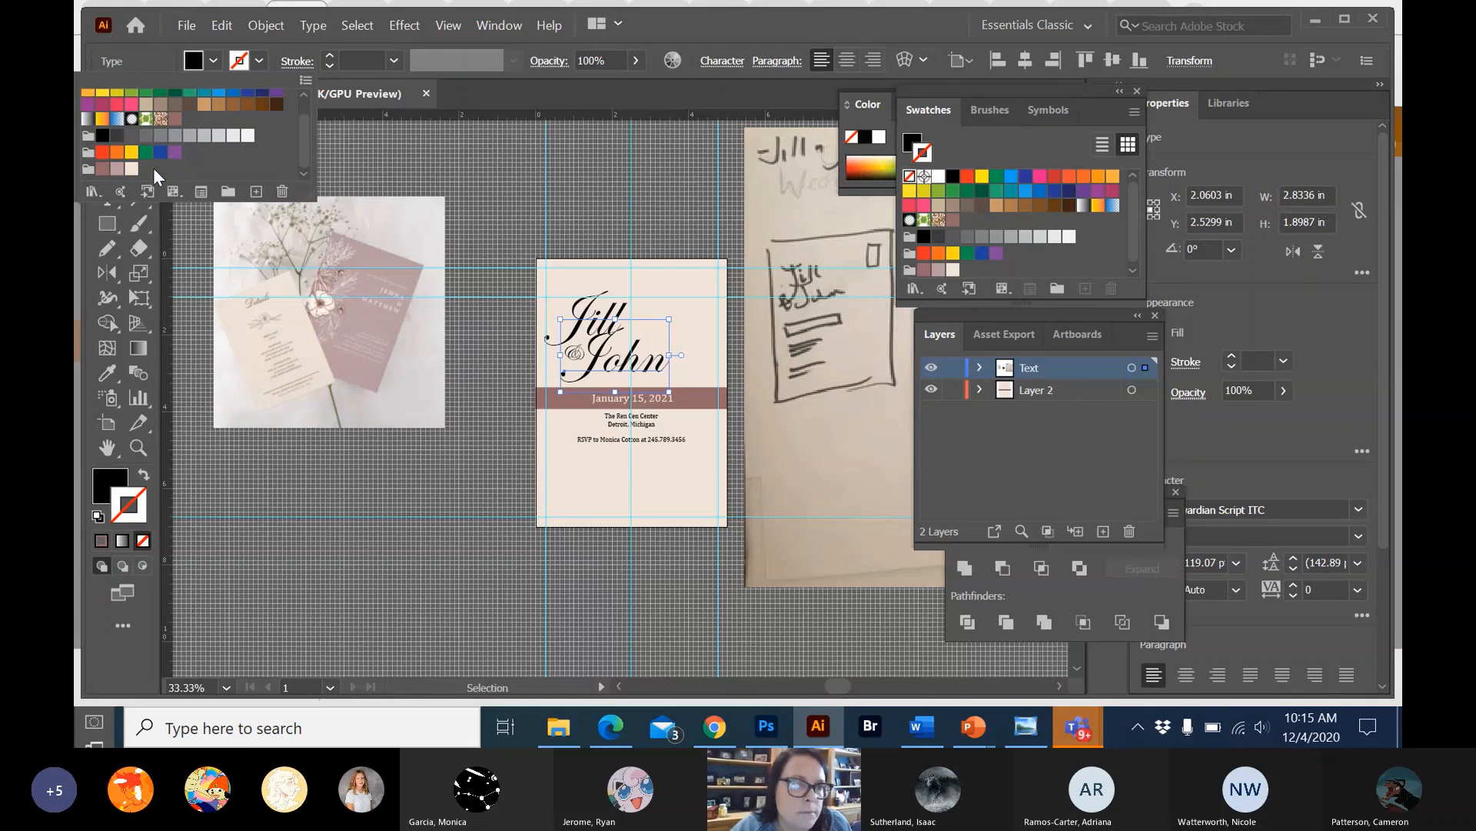
click(103, 168)
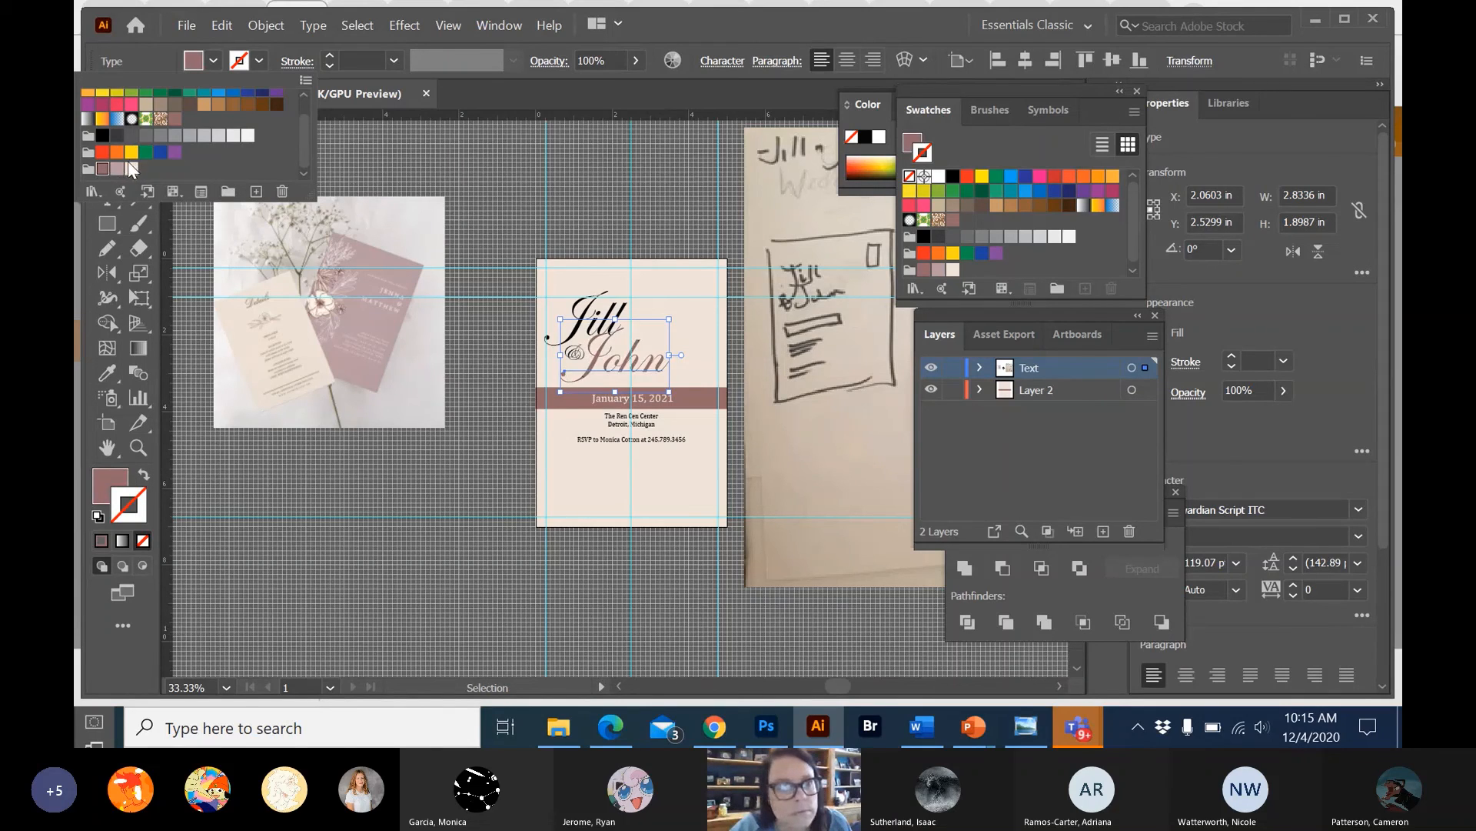
click(128, 166)
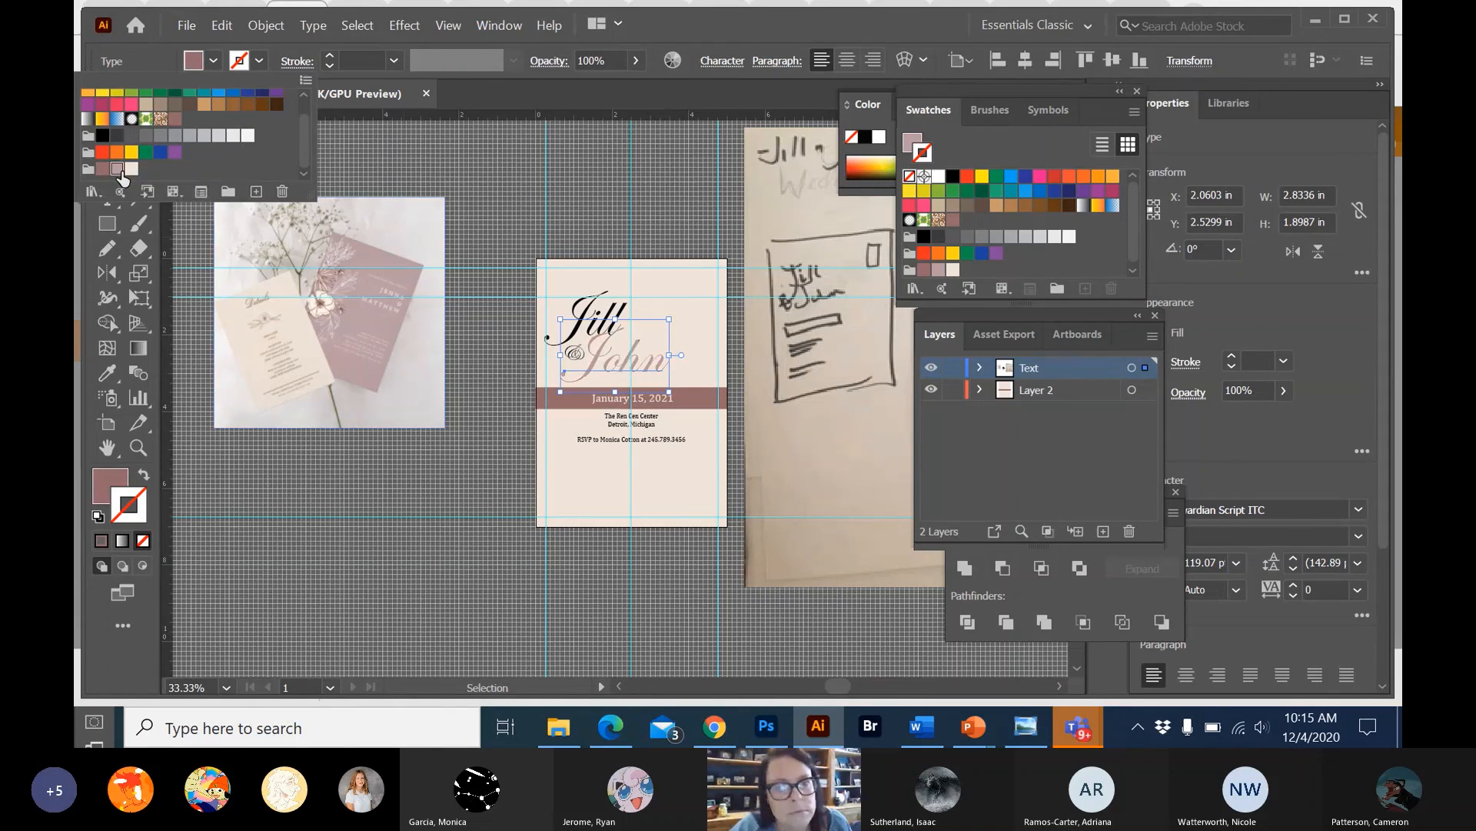
click(513, 215)
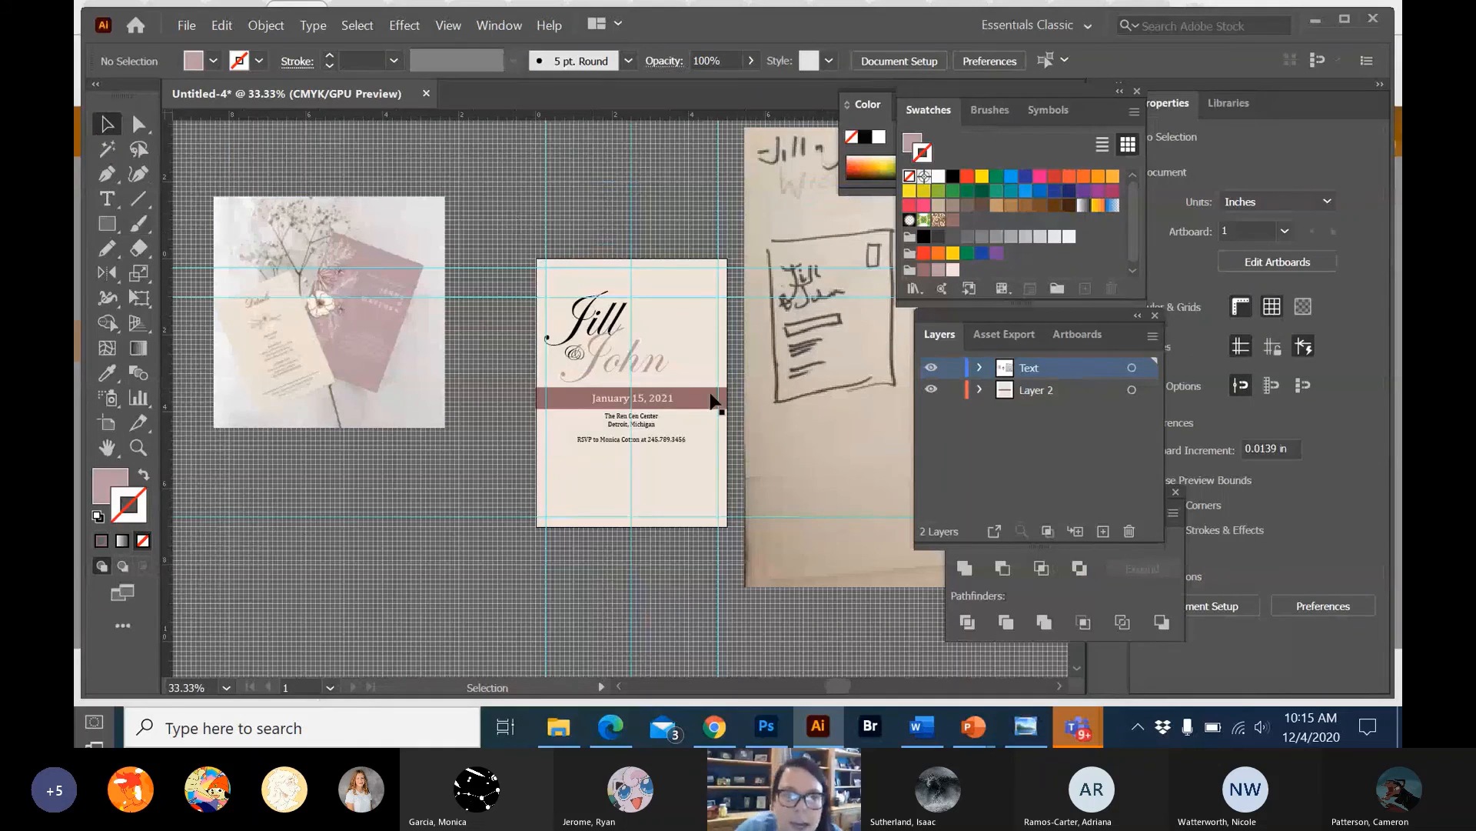
Move the venue and RSVP text block slightly down to leave more space beneath the mauve band.
click(628, 419)
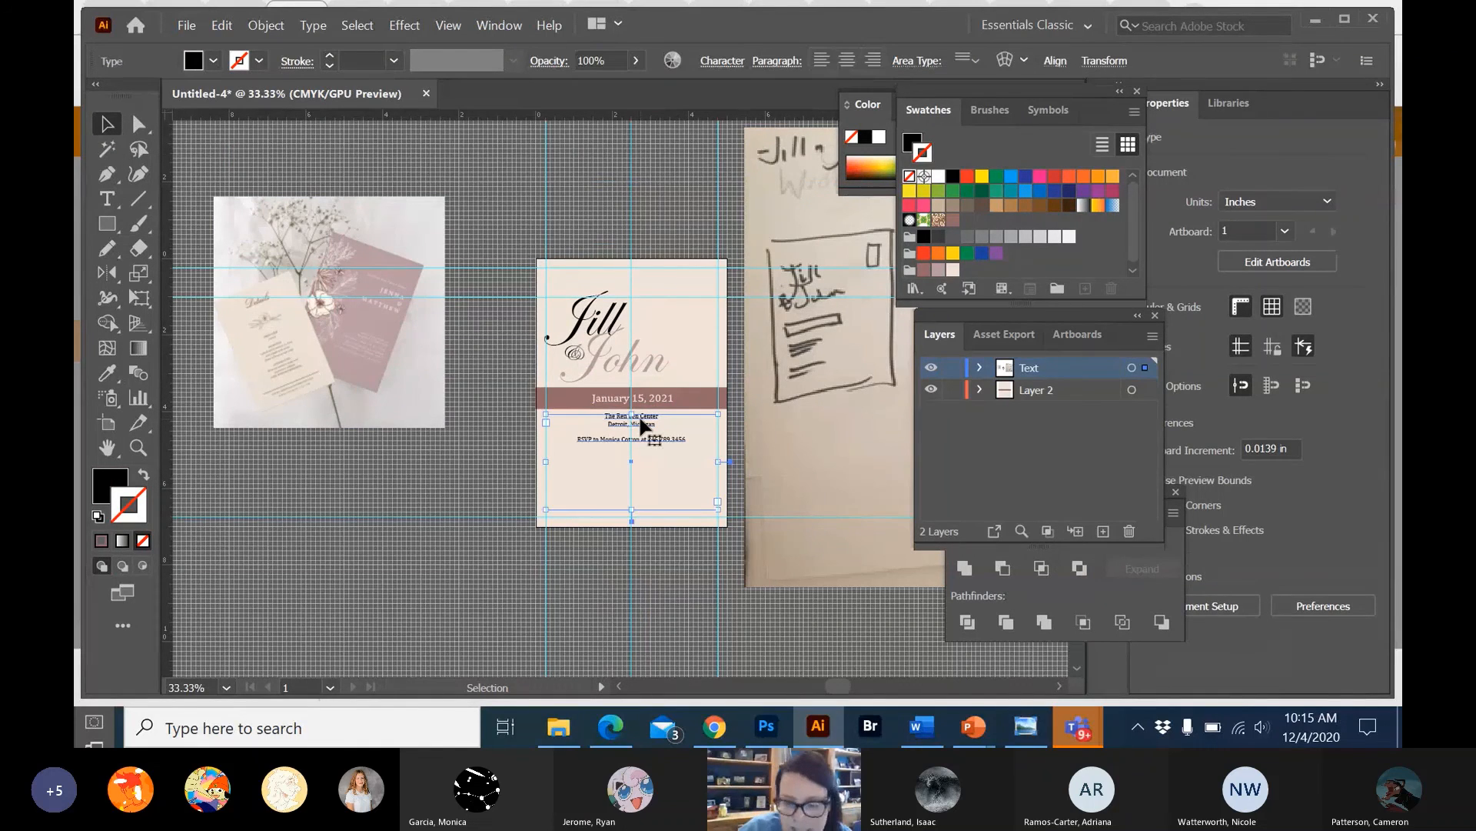
drag(640, 424, 640, 428)
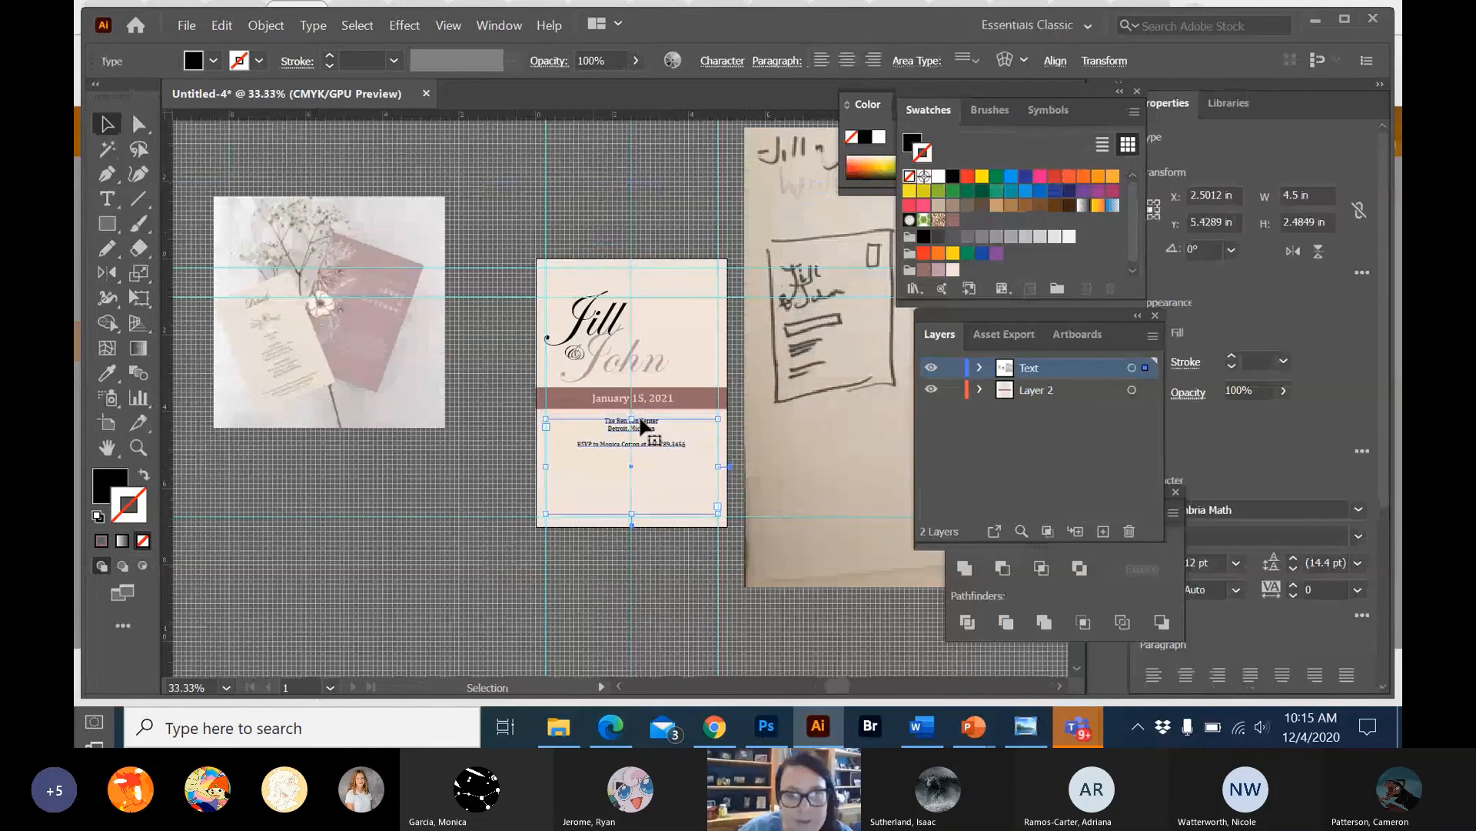
click(597, 182)
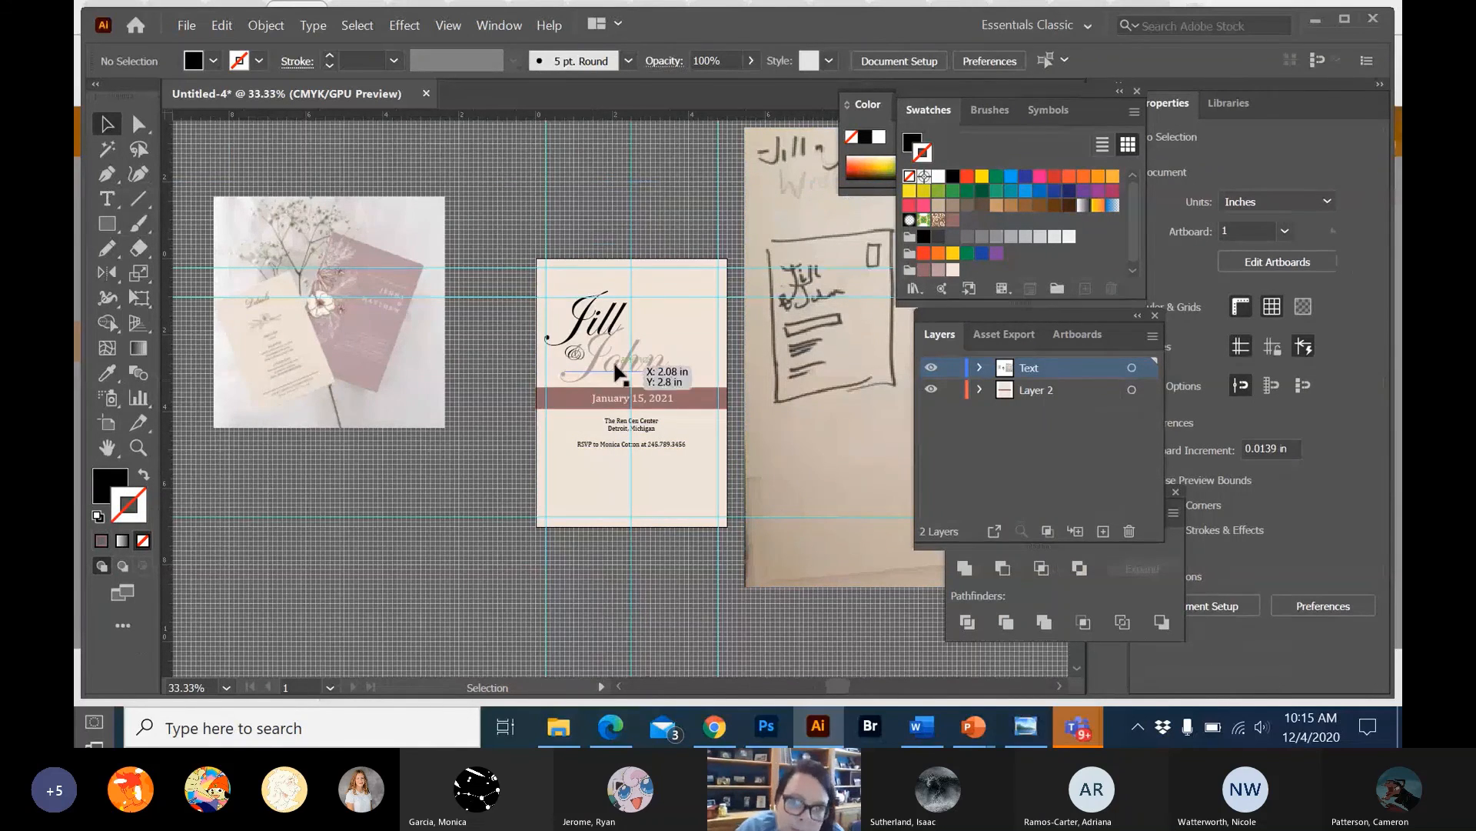
Reposition the two script names higher above the date band and move the ampersand off the artboard, just beyond its left edge.
drag(612, 360, 615, 376)
click(671, 186)
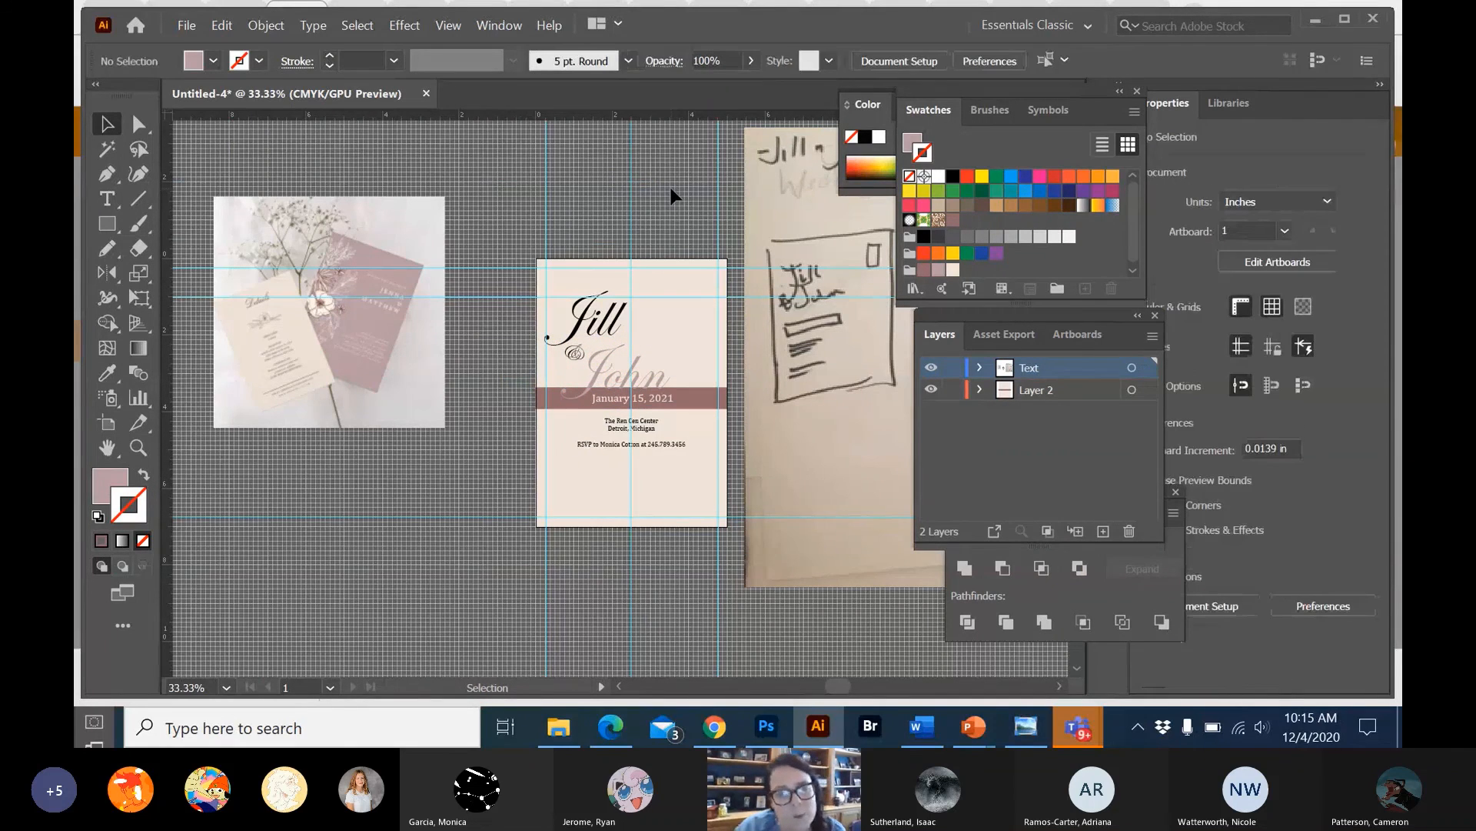
mouse_move(577, 353)
mouse_down()
mouse_move(536, 334)
mouse_move(593, 329)
mouse_up()
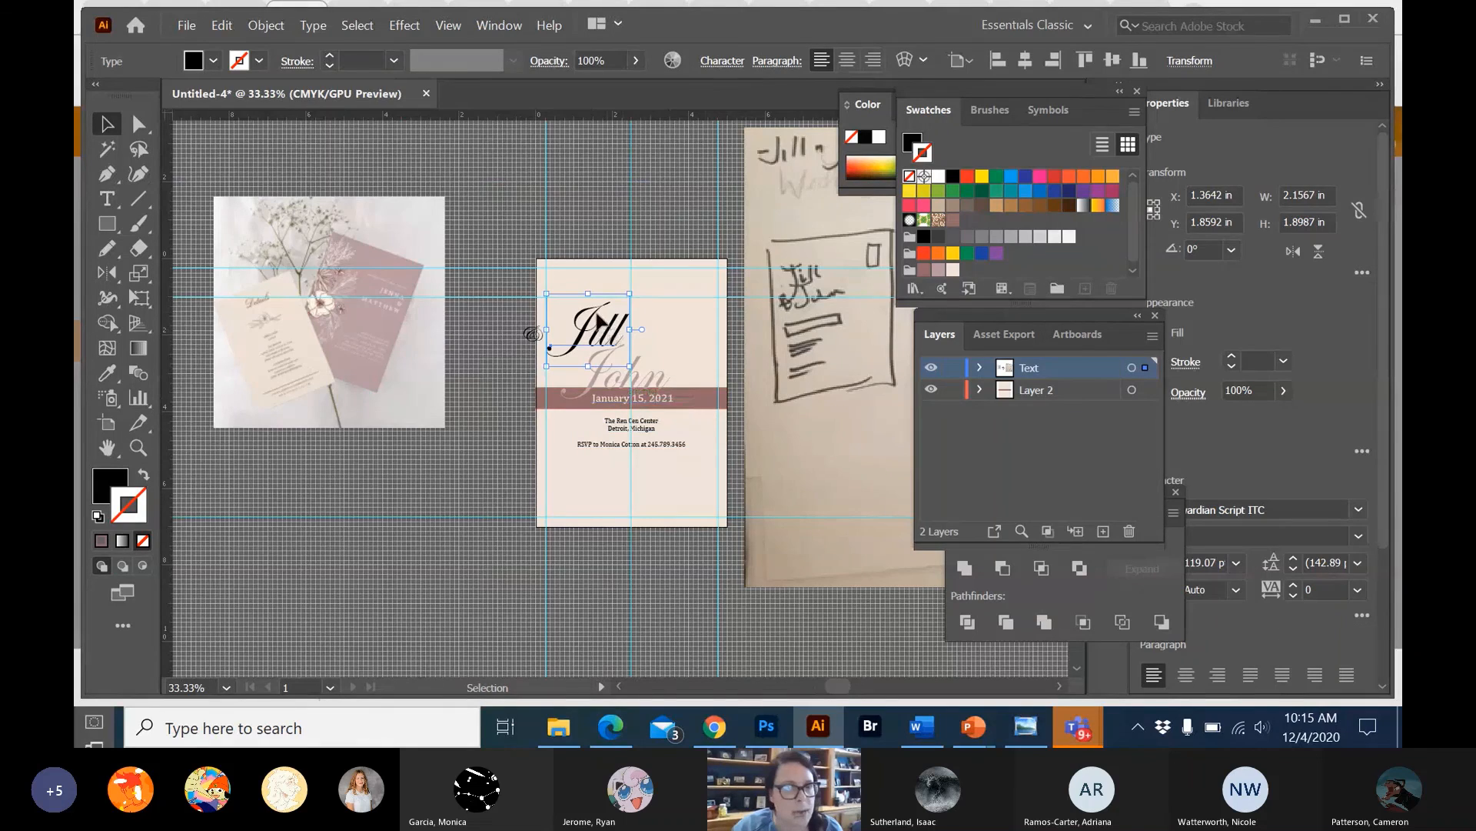
drag(597, 318, 598, 297)
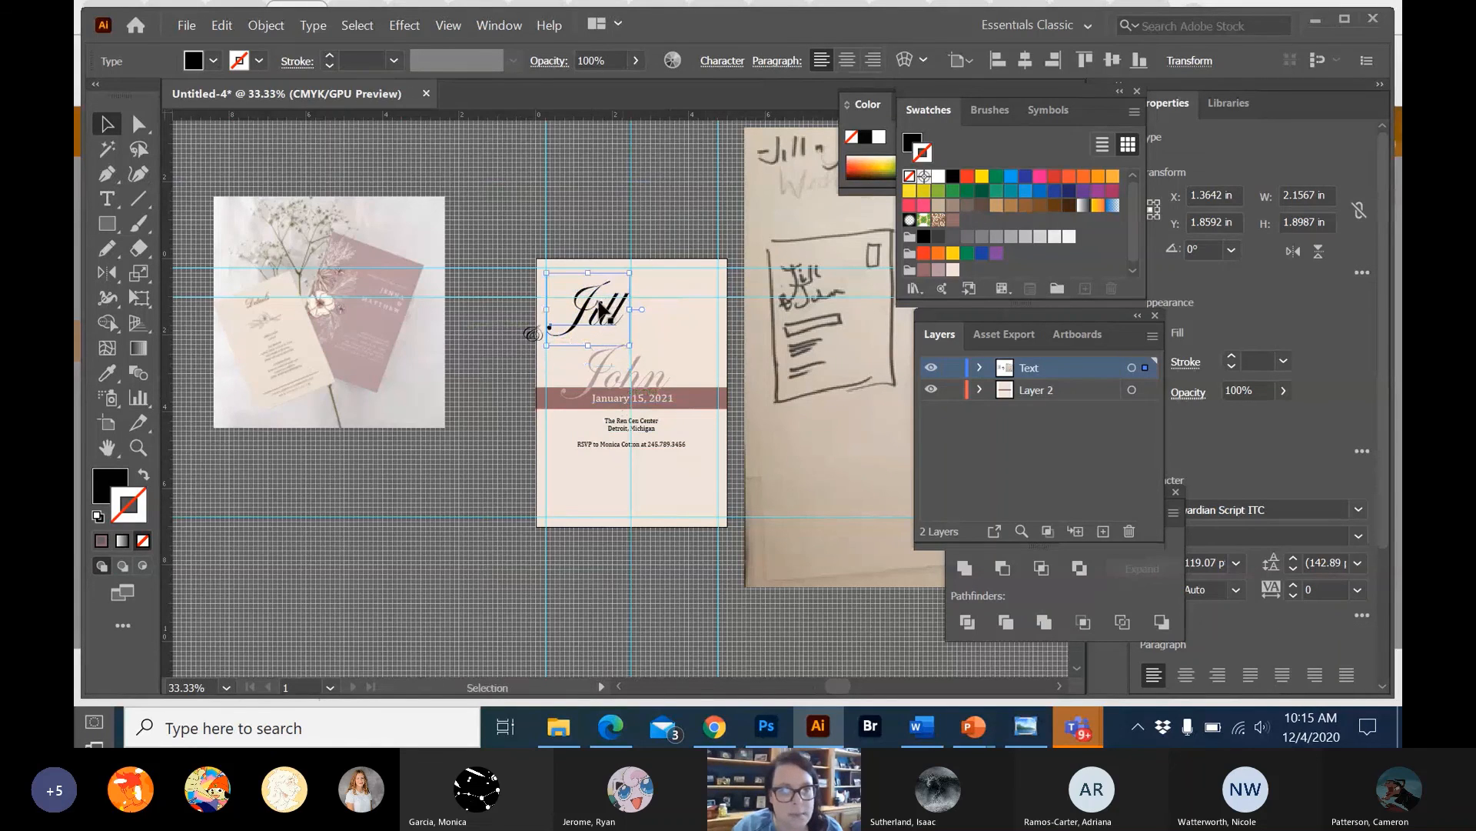
click(616, 352)
Move the mauve band up behind the lower part of the second script name, to a Y position of about 2.7 in.
click(704, 400)
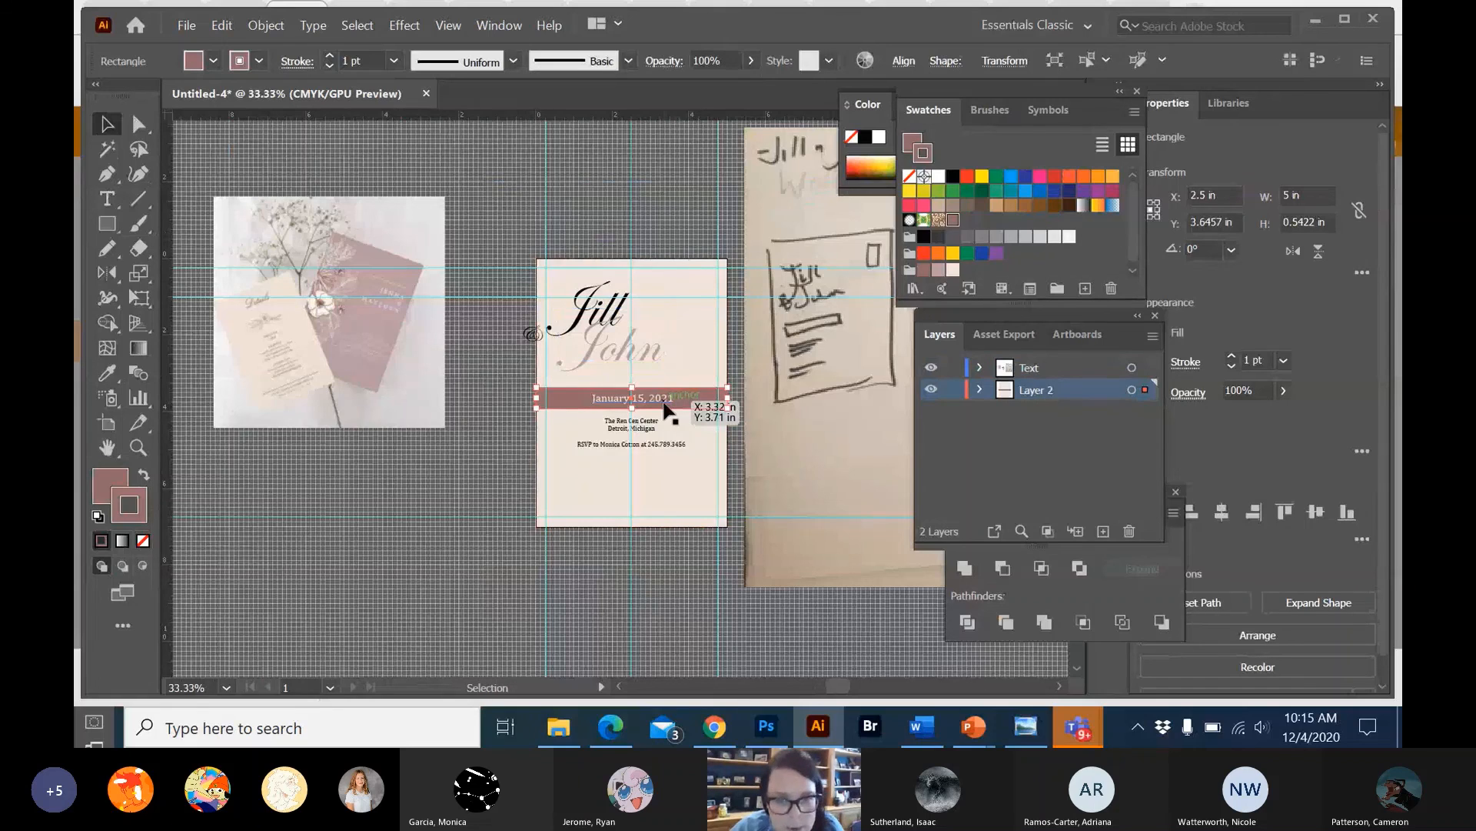
key(Up)
key(Up)
key(Up)
key(Up)
key(Up)
key(Up)
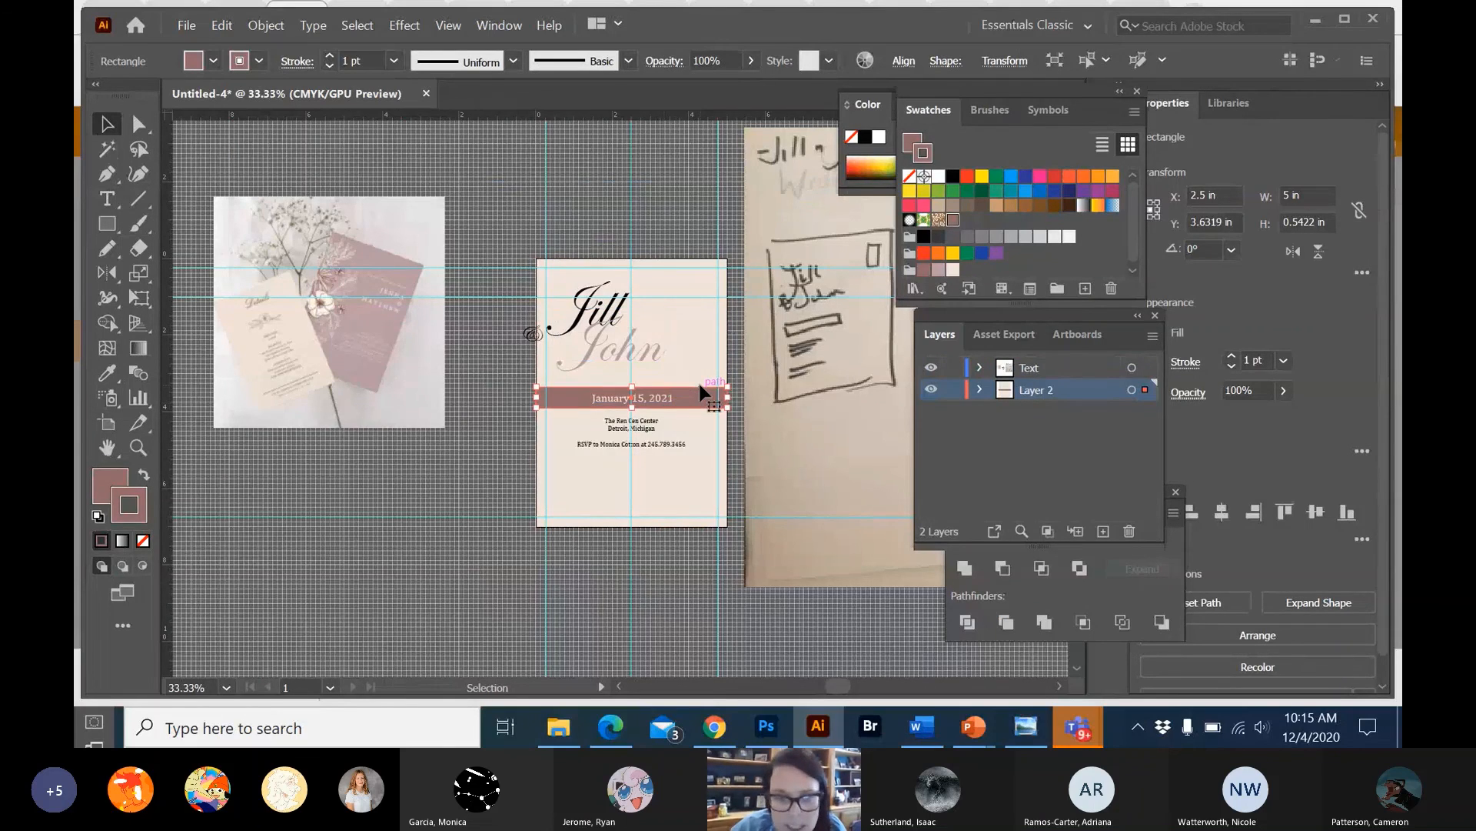
key(Up)
key(Up)
key(Up)
key(Up)
key(Up)
key(Up)
key(Up)
key(Up)
key(Up)
key(Up)
key(Up)
key(Up)
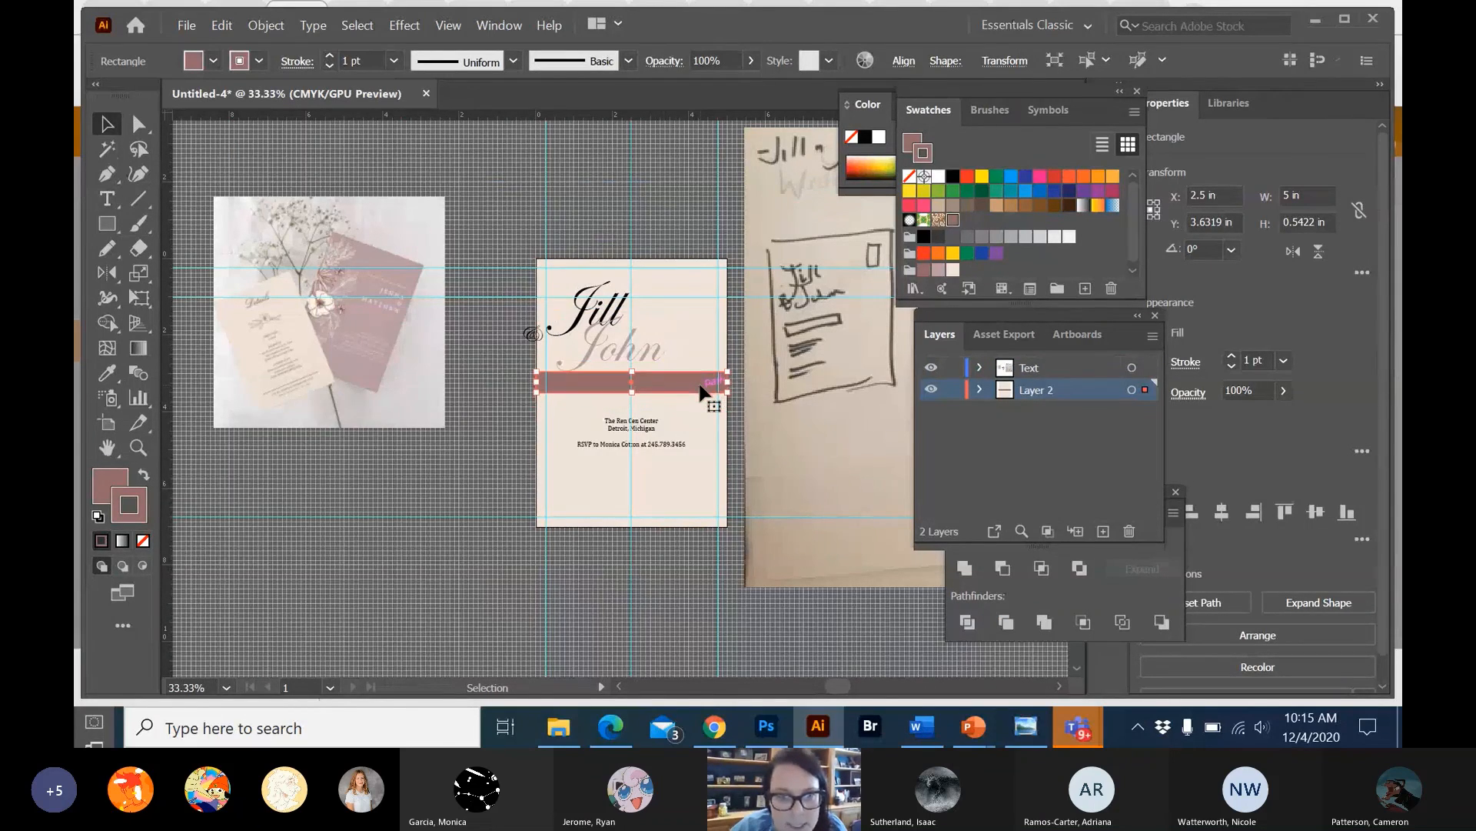
key(Up)
key(Up)
key(Up)
key(Up)
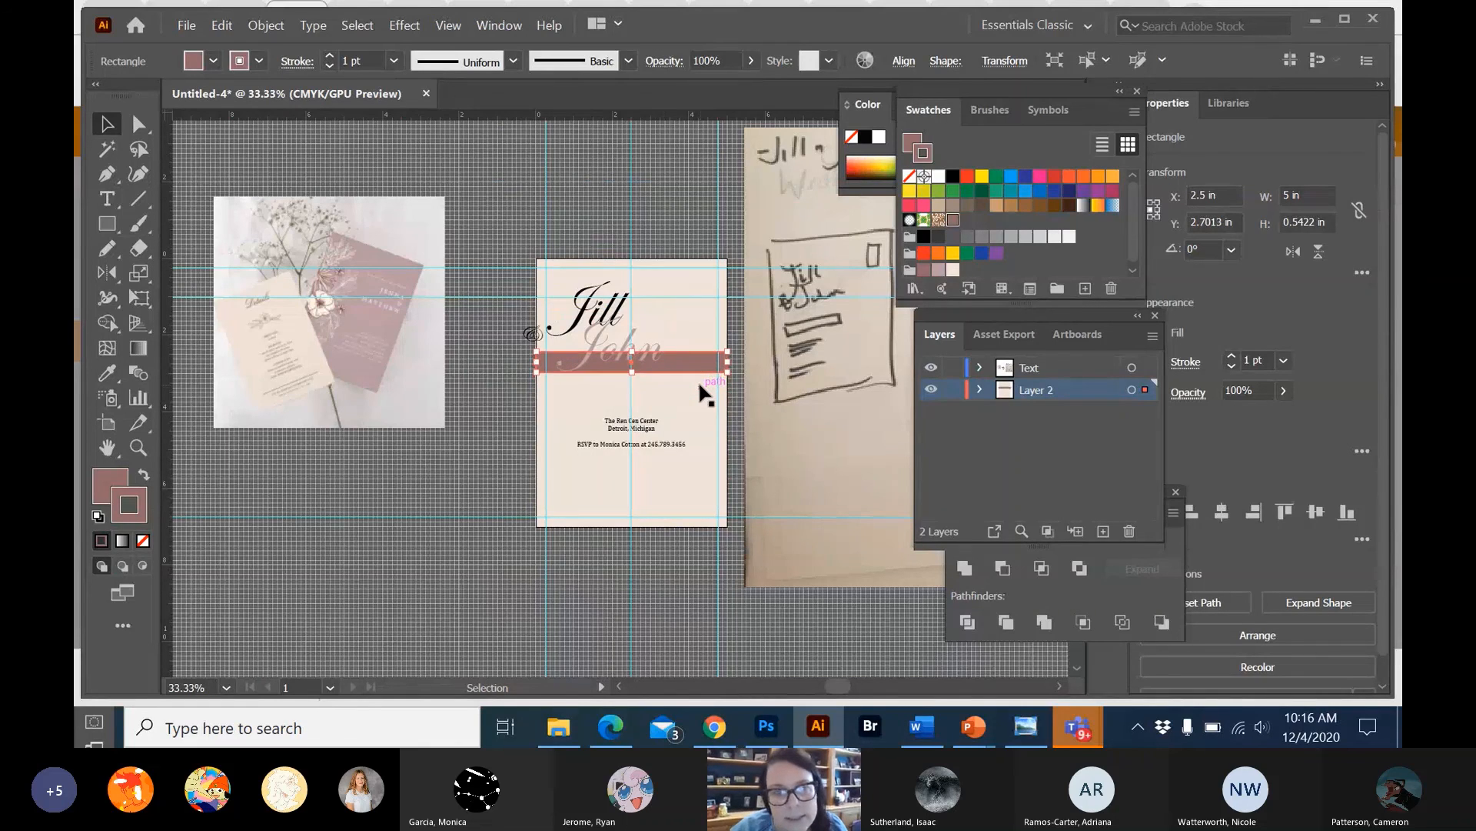
Move the upper script name close to the artboard's top margin, at about X 1.37 in and Y 0.9 in.
drag(604, 306, 585, 281)
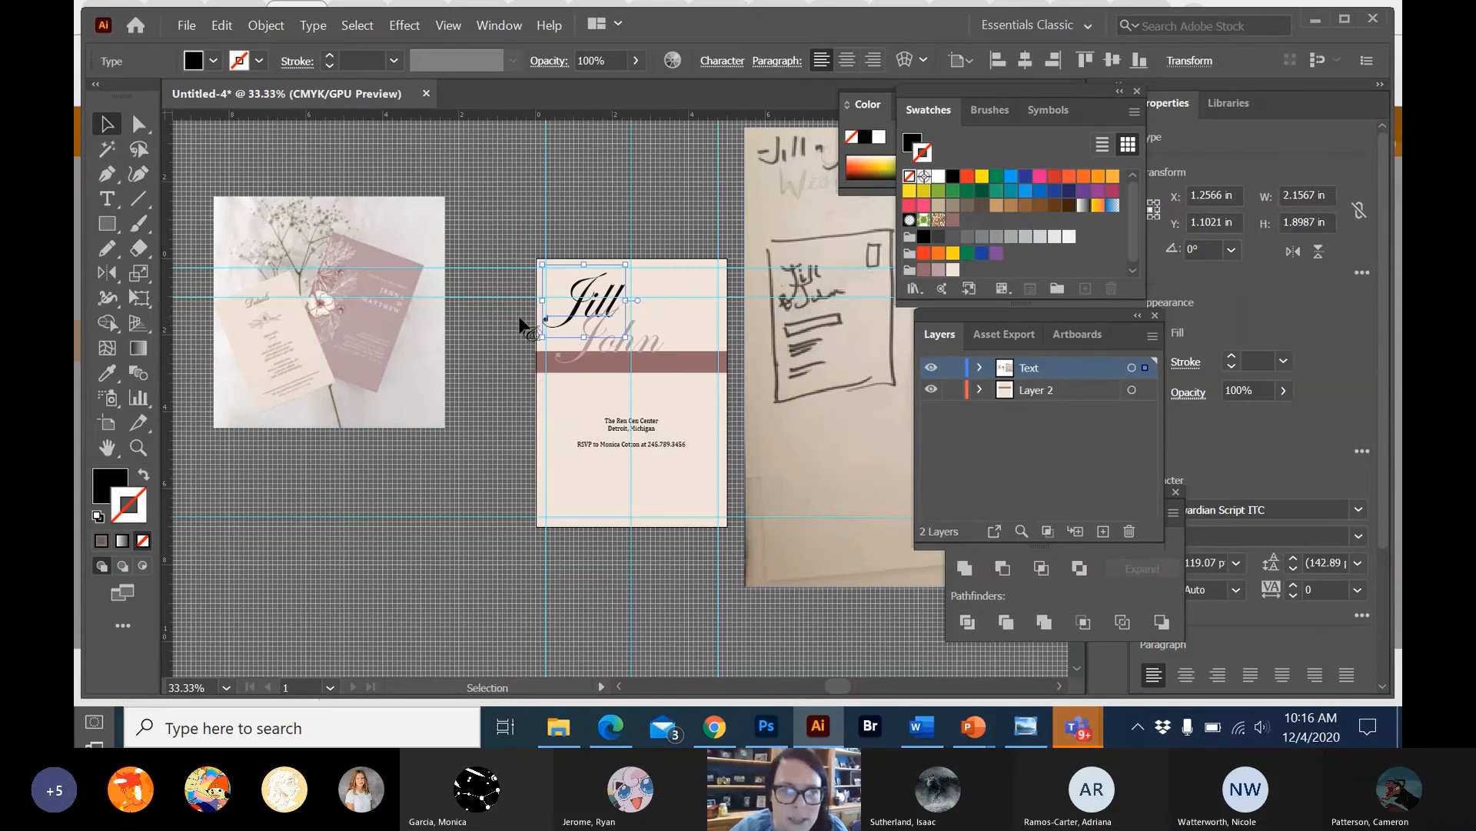
right_click(536, 338)
click(585, 320)
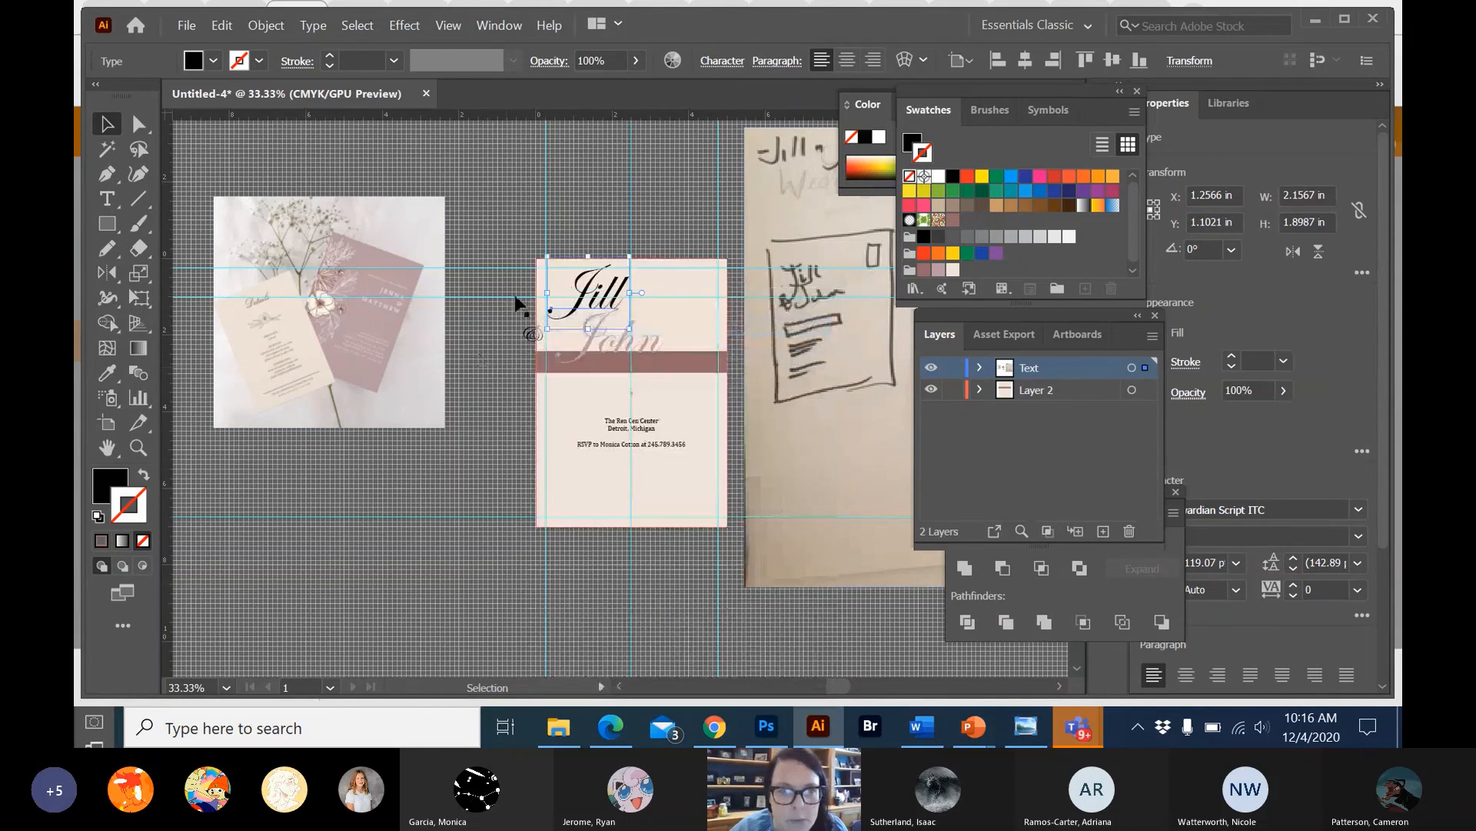
click(555, 280)
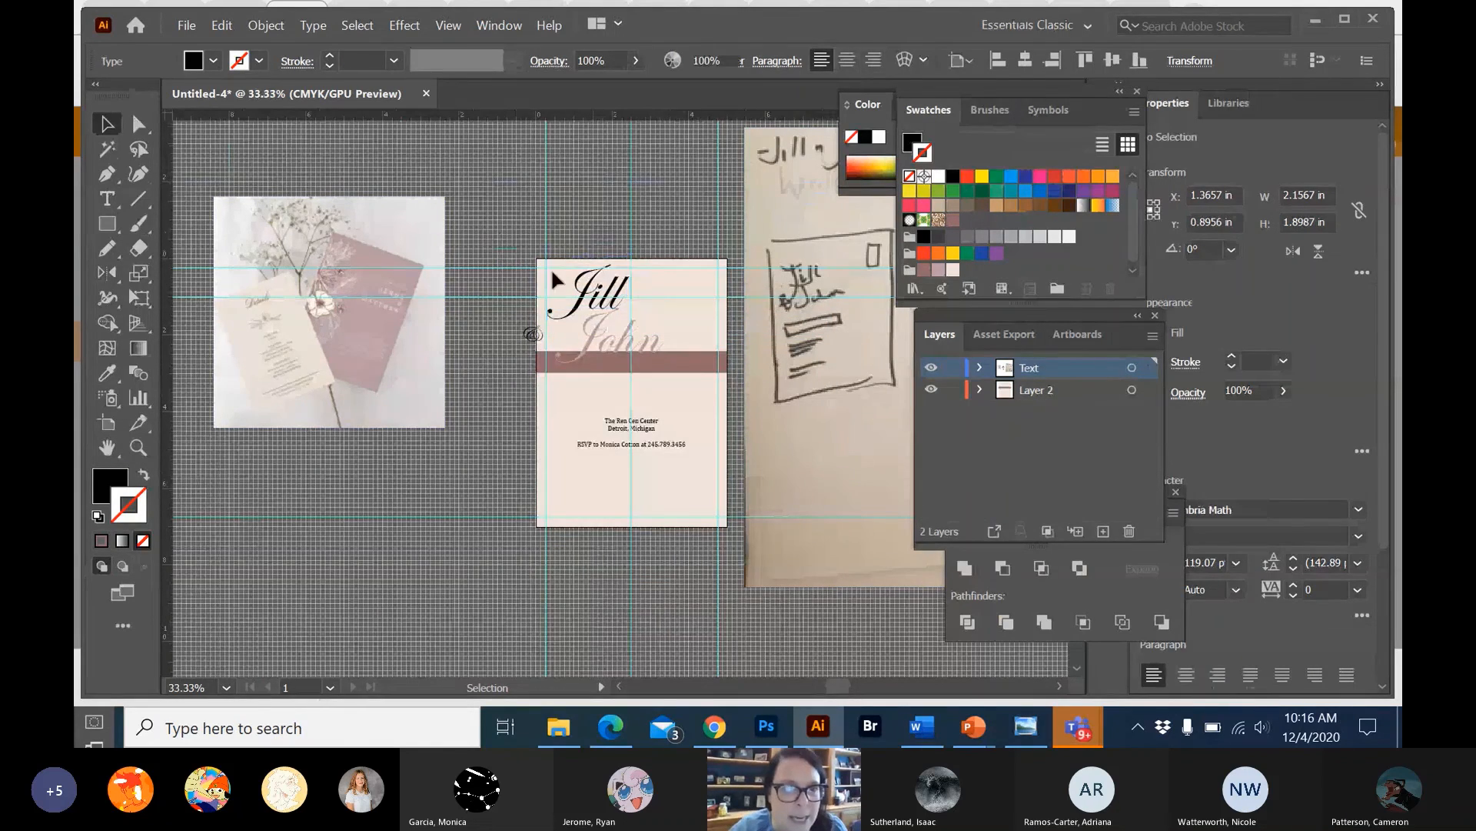
click(586, 303)
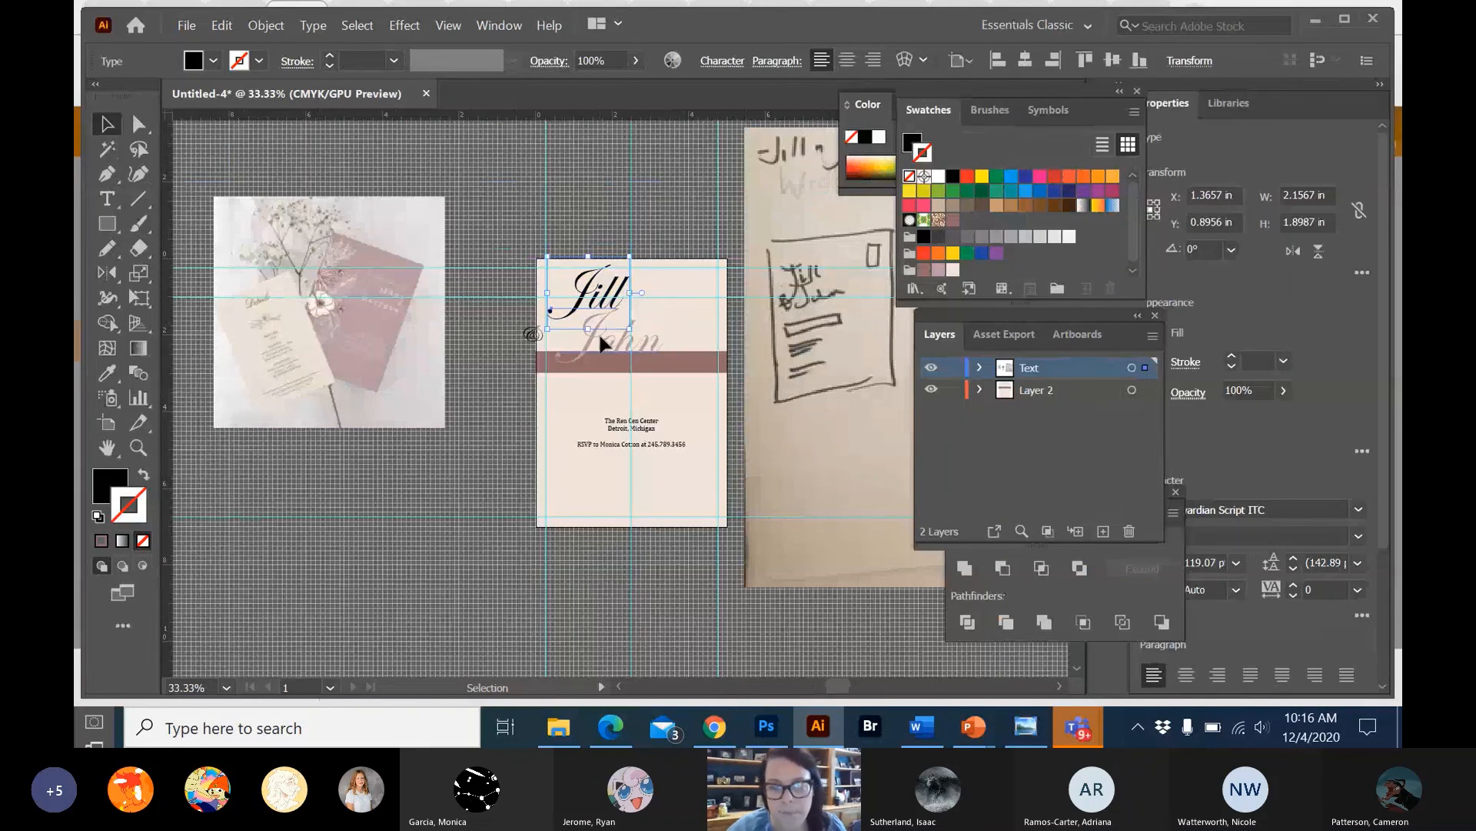
Raise the mauve band to a Y position of about 2.43 in and nudge both script names to fit above and over it.
click(505, 398)
drag(699, 368, 698, 352)
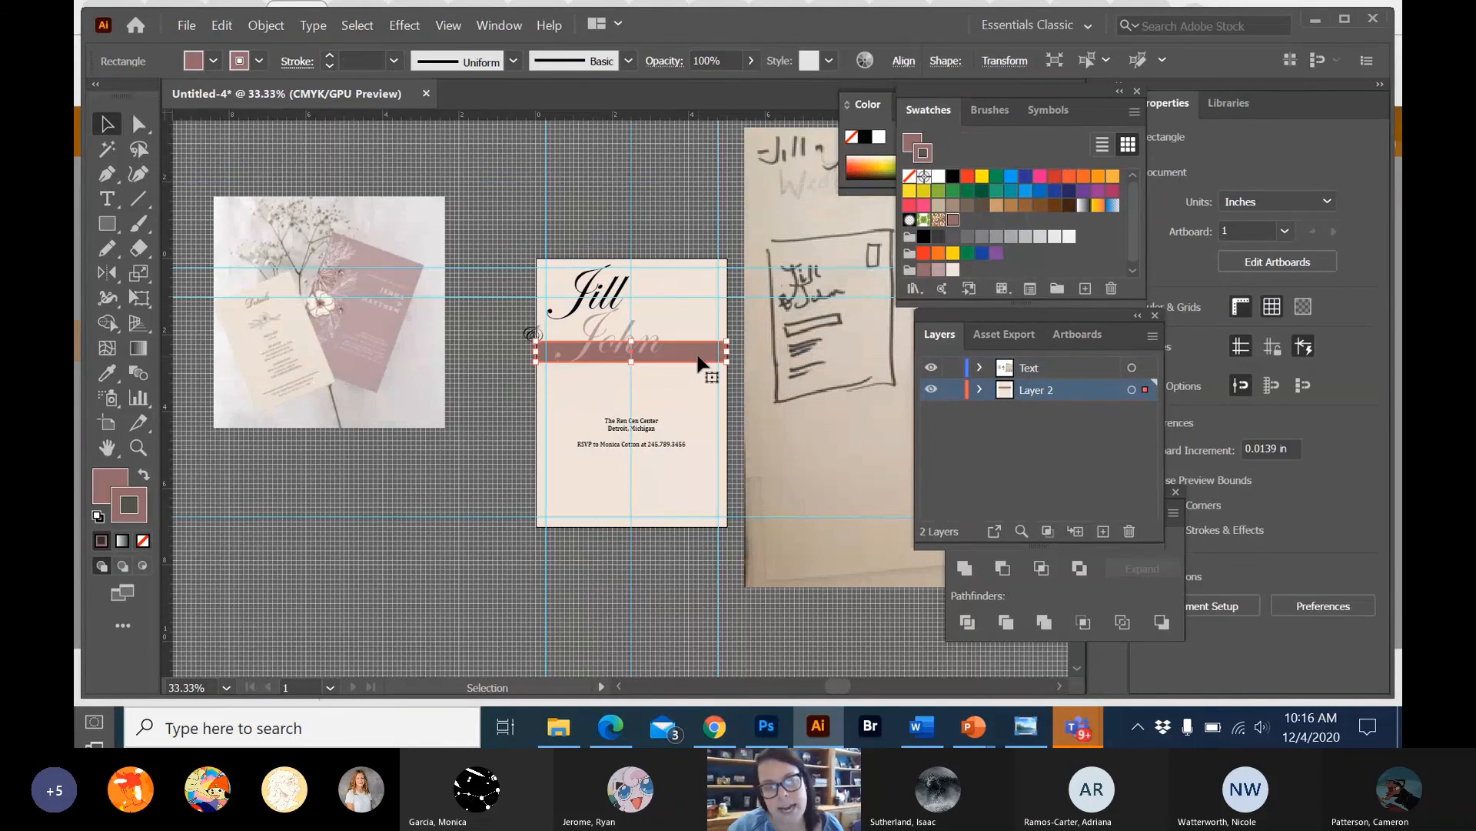
click(594, 314)
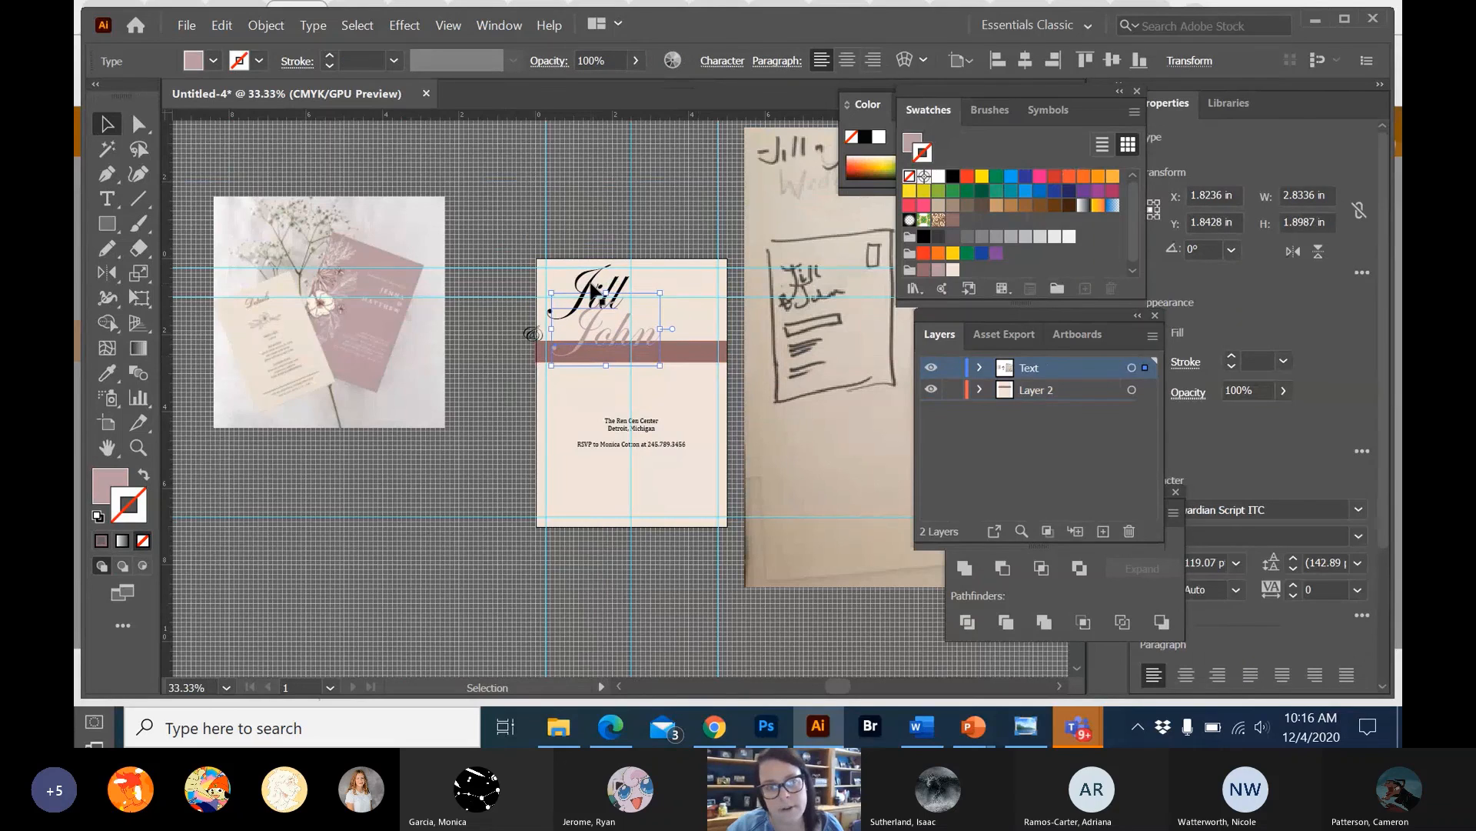
click(593, 303)
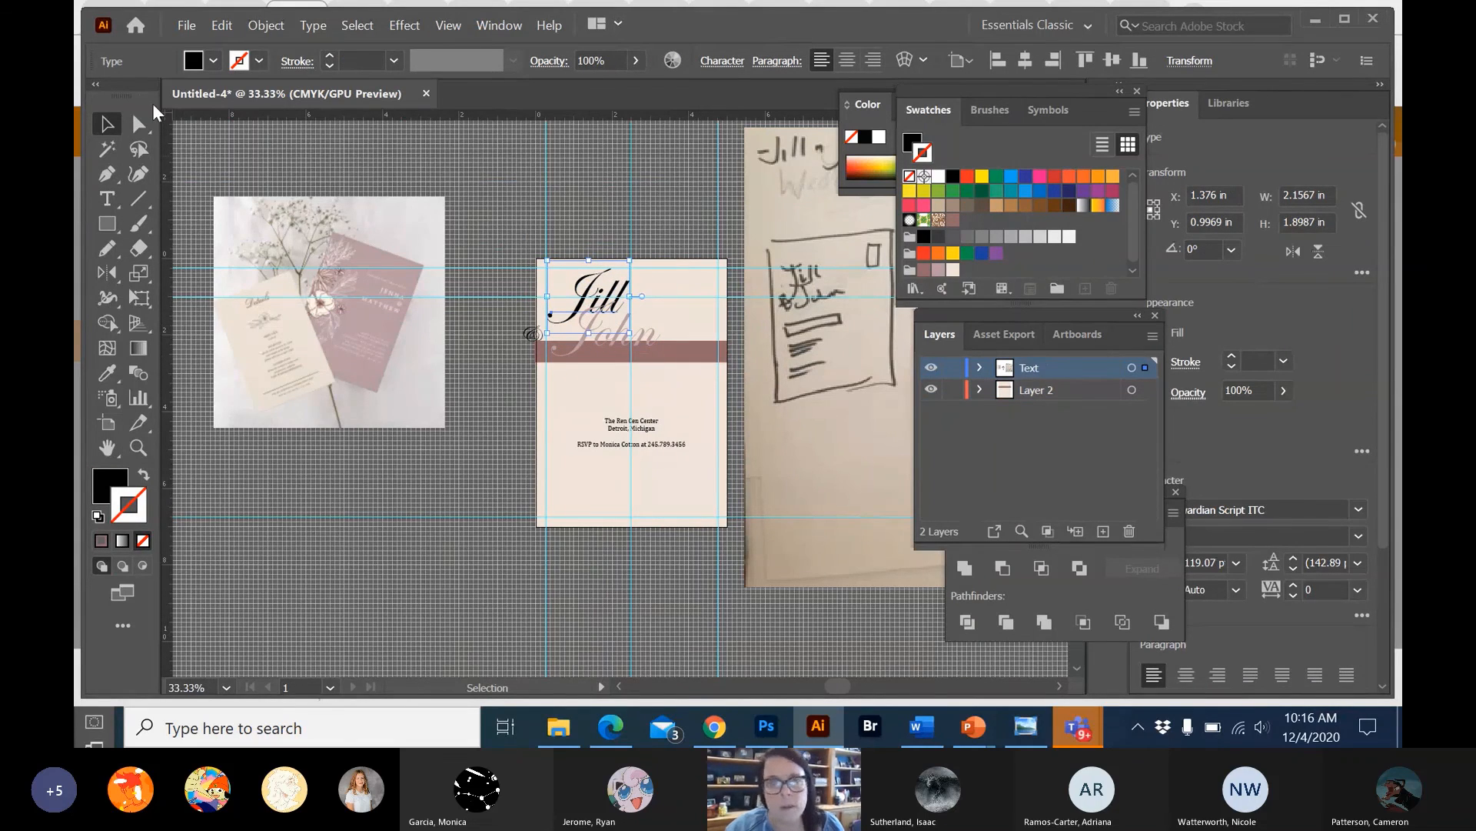
Fill the upper script name with the dark mauve swatch from the custom colour group.
click(212, 60)
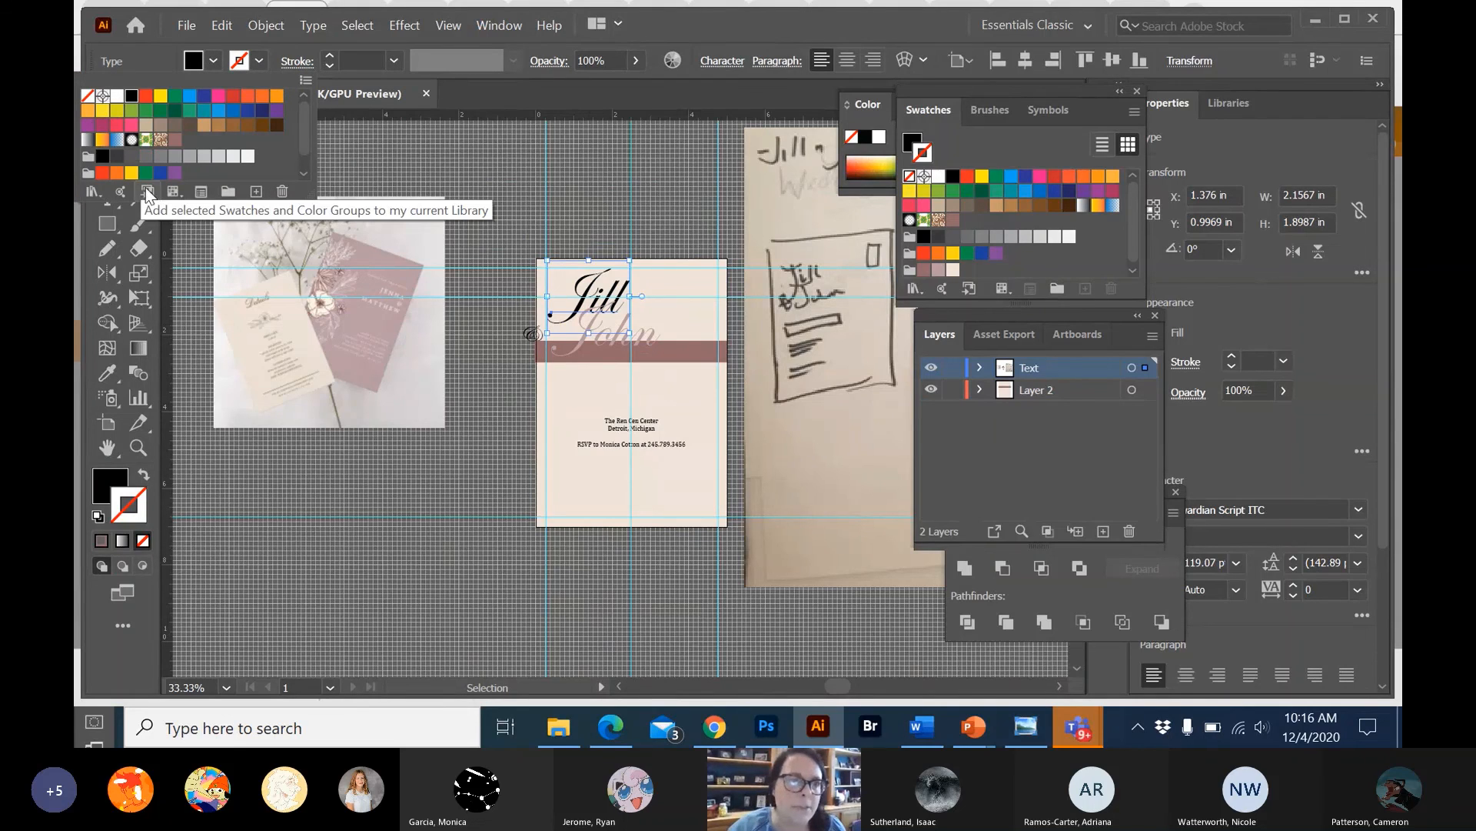
scroll(174, 182, down, 1)
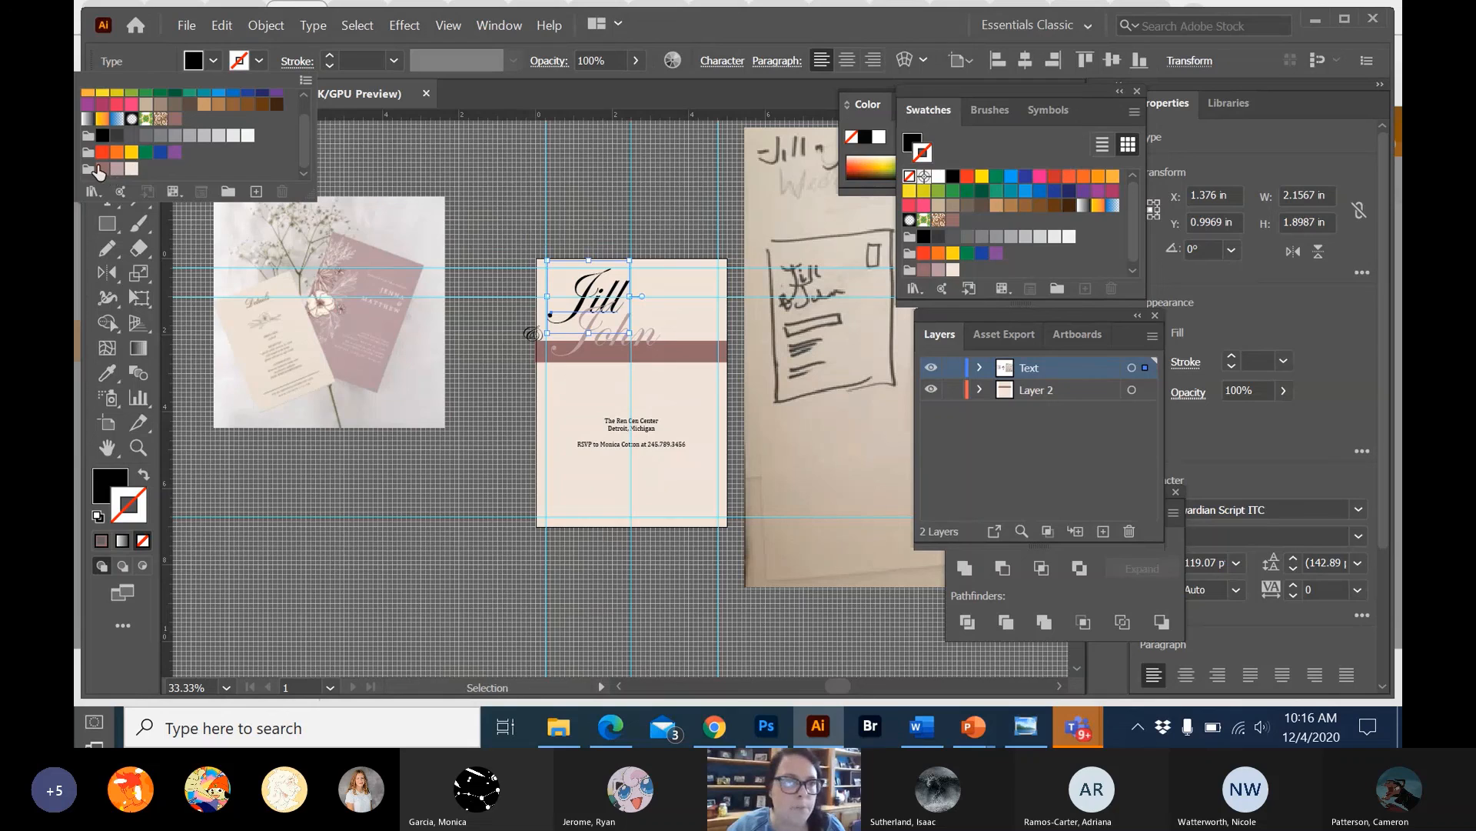
click(108, 169)
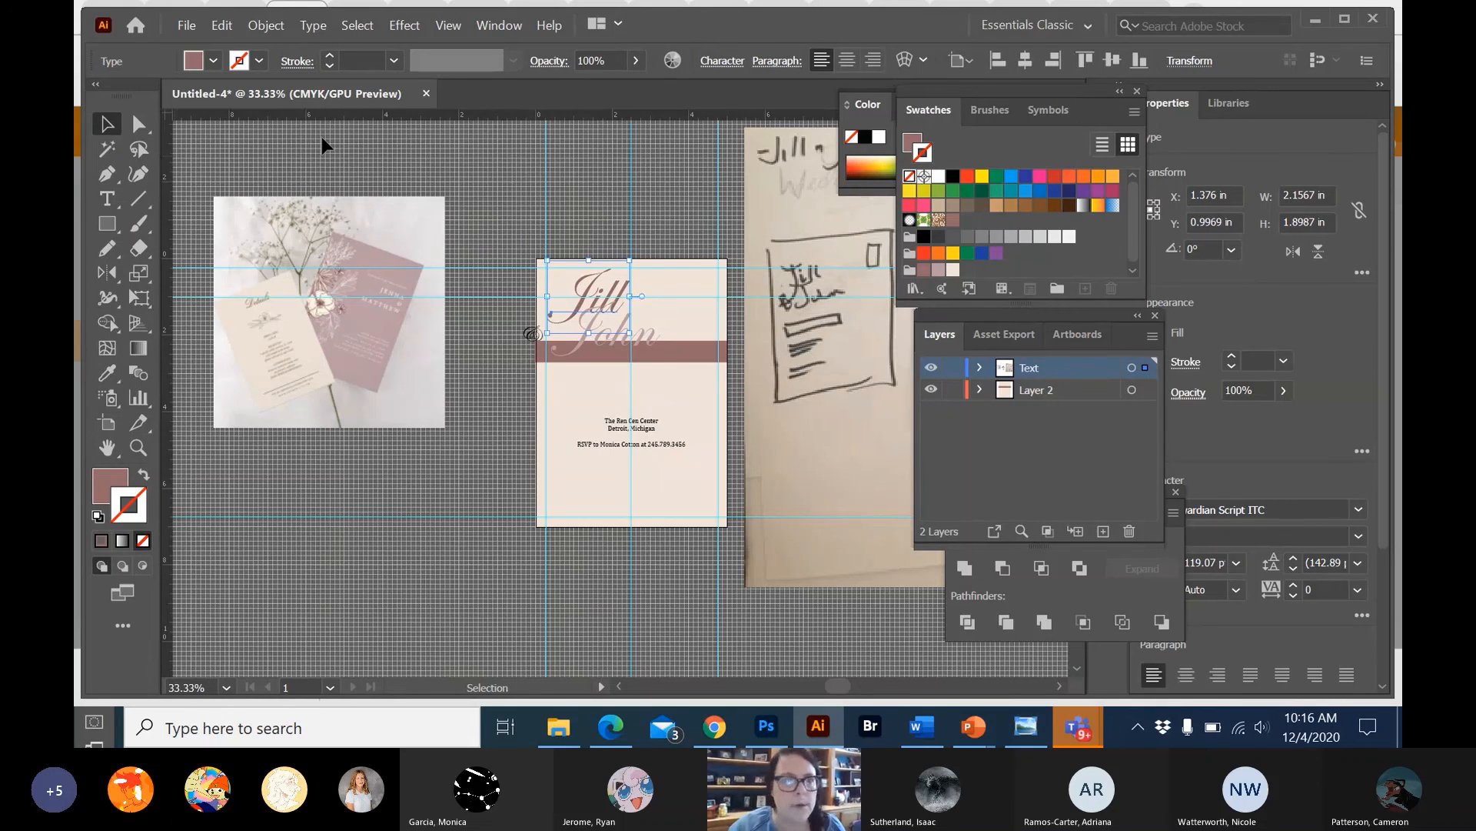
Save the invitation to the Desktop as an Adobe Illustrator file named Invitation-Center- plus the designer's first name, with the default Illustrator 2020 options.
click(186, 25)
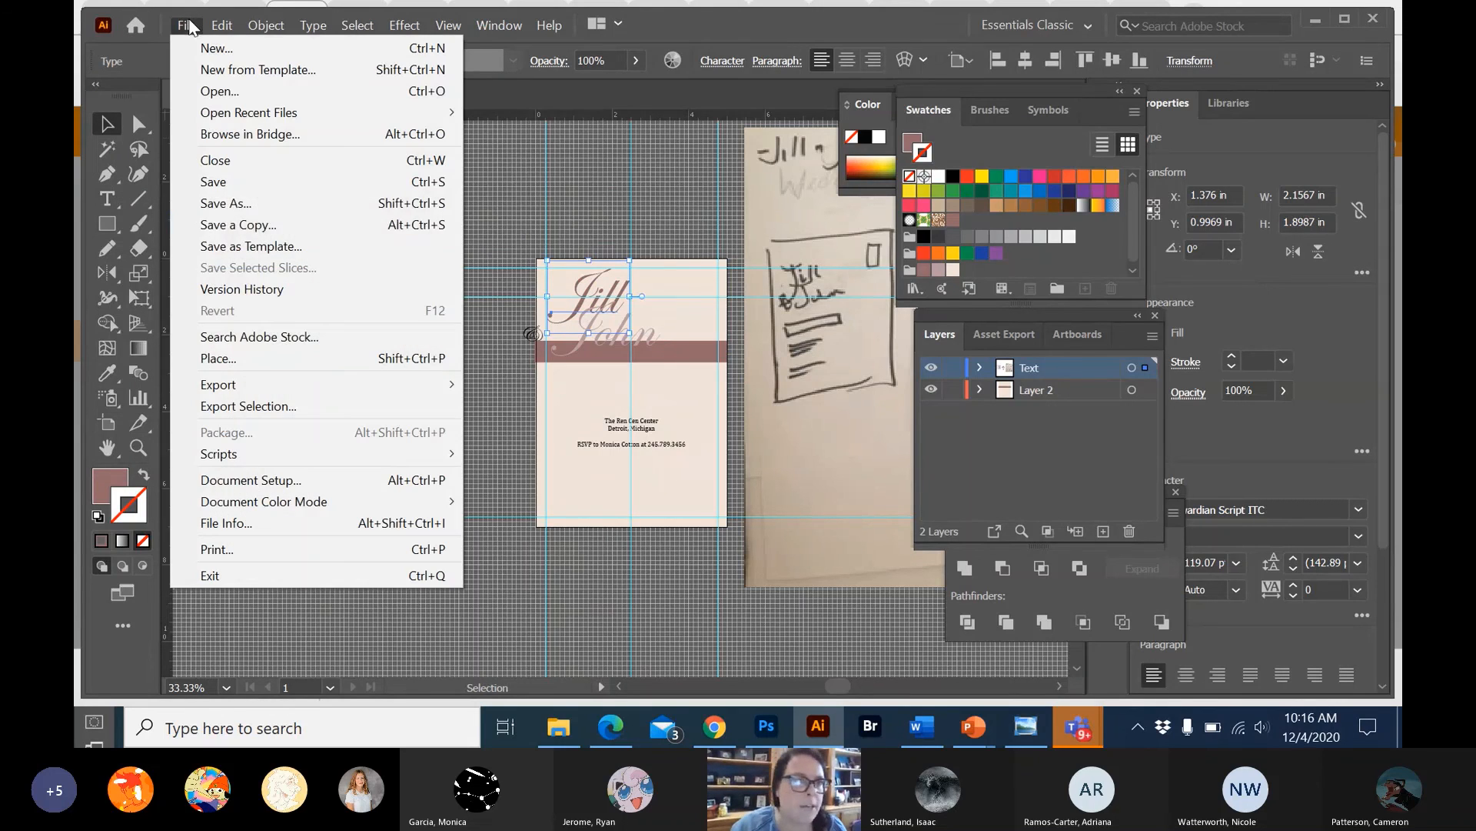
click(209, 205)
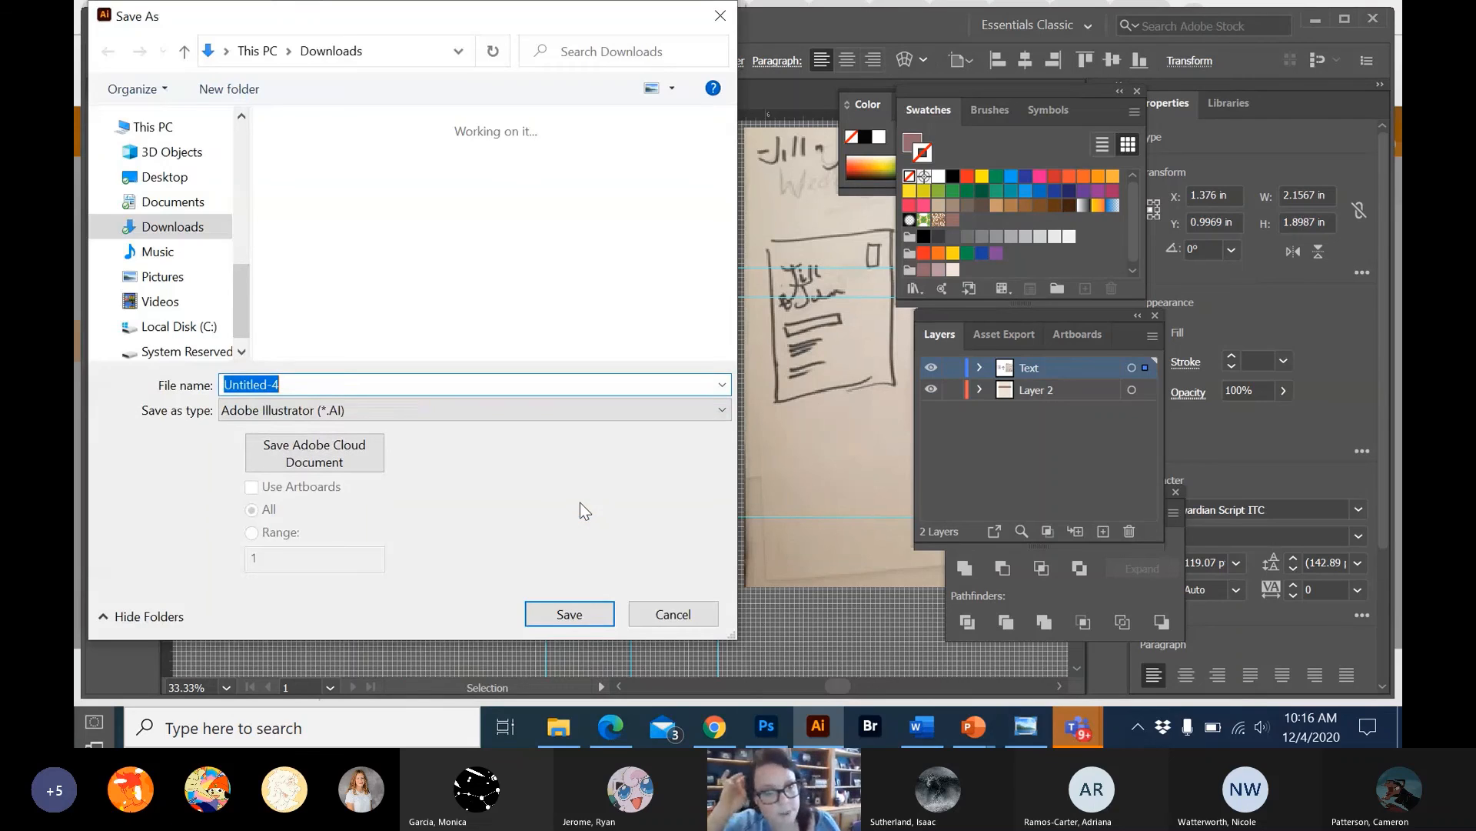
text(In)
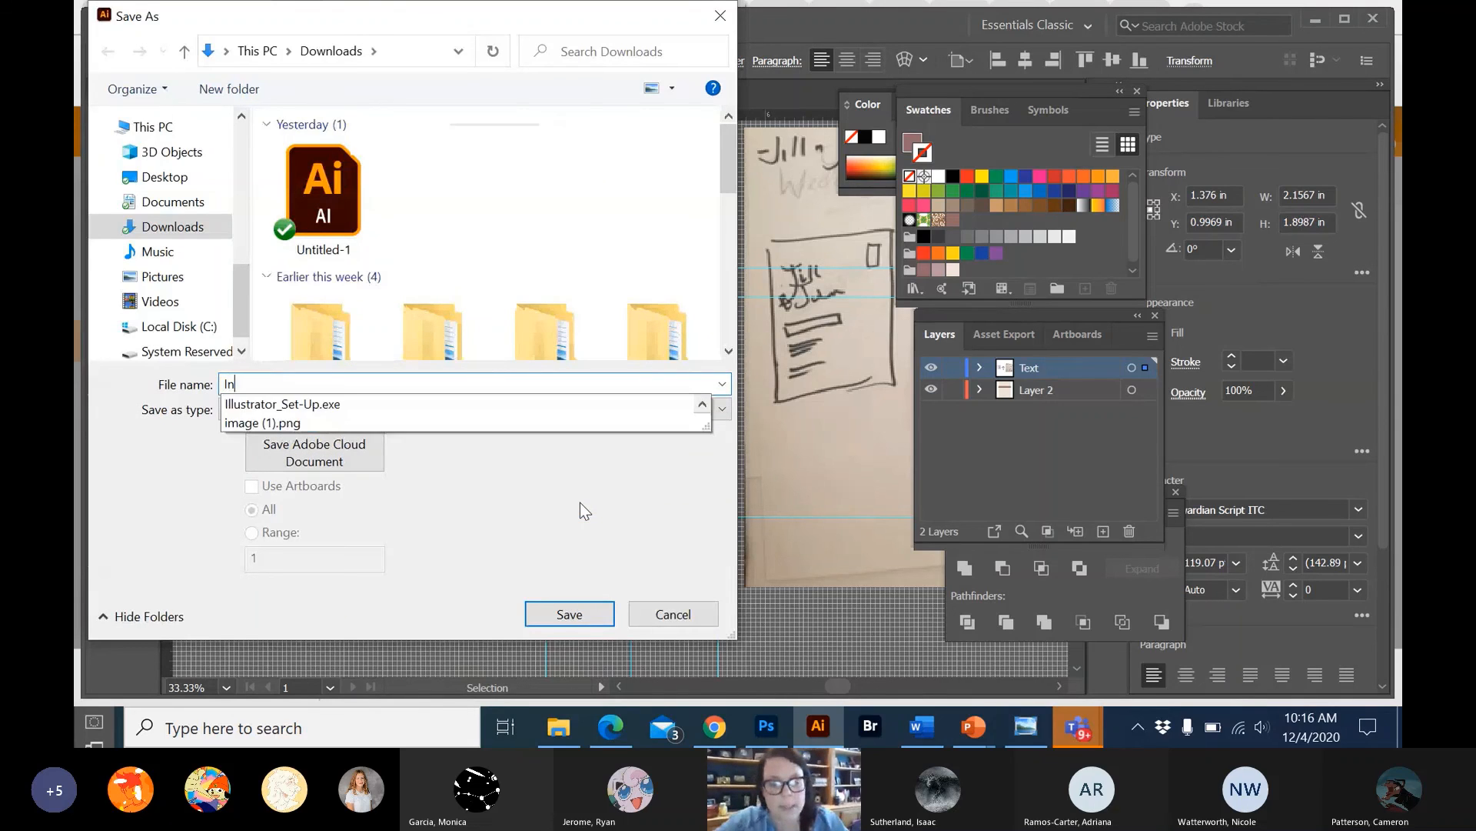
text(vitati)
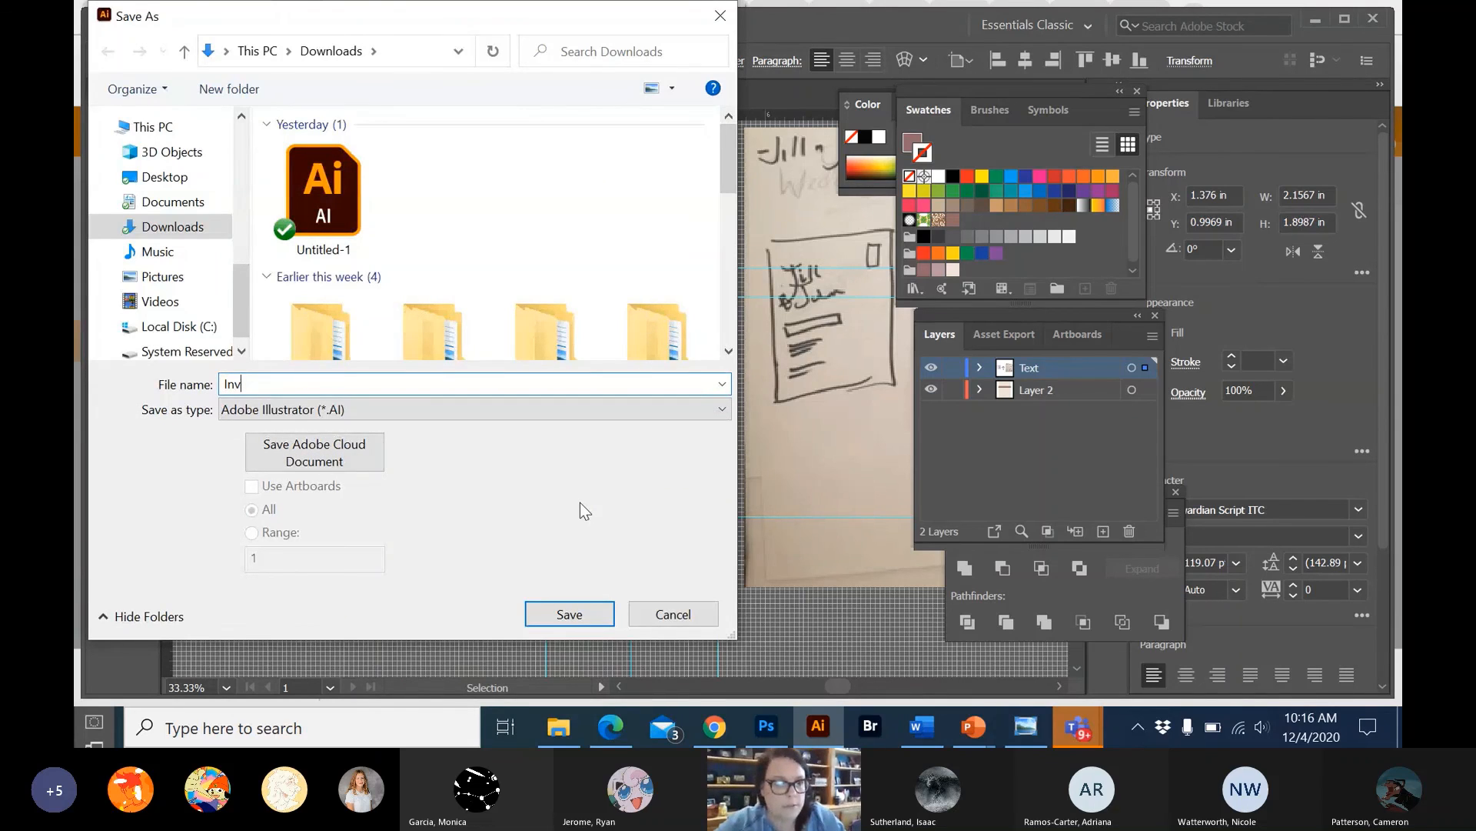
text(on)
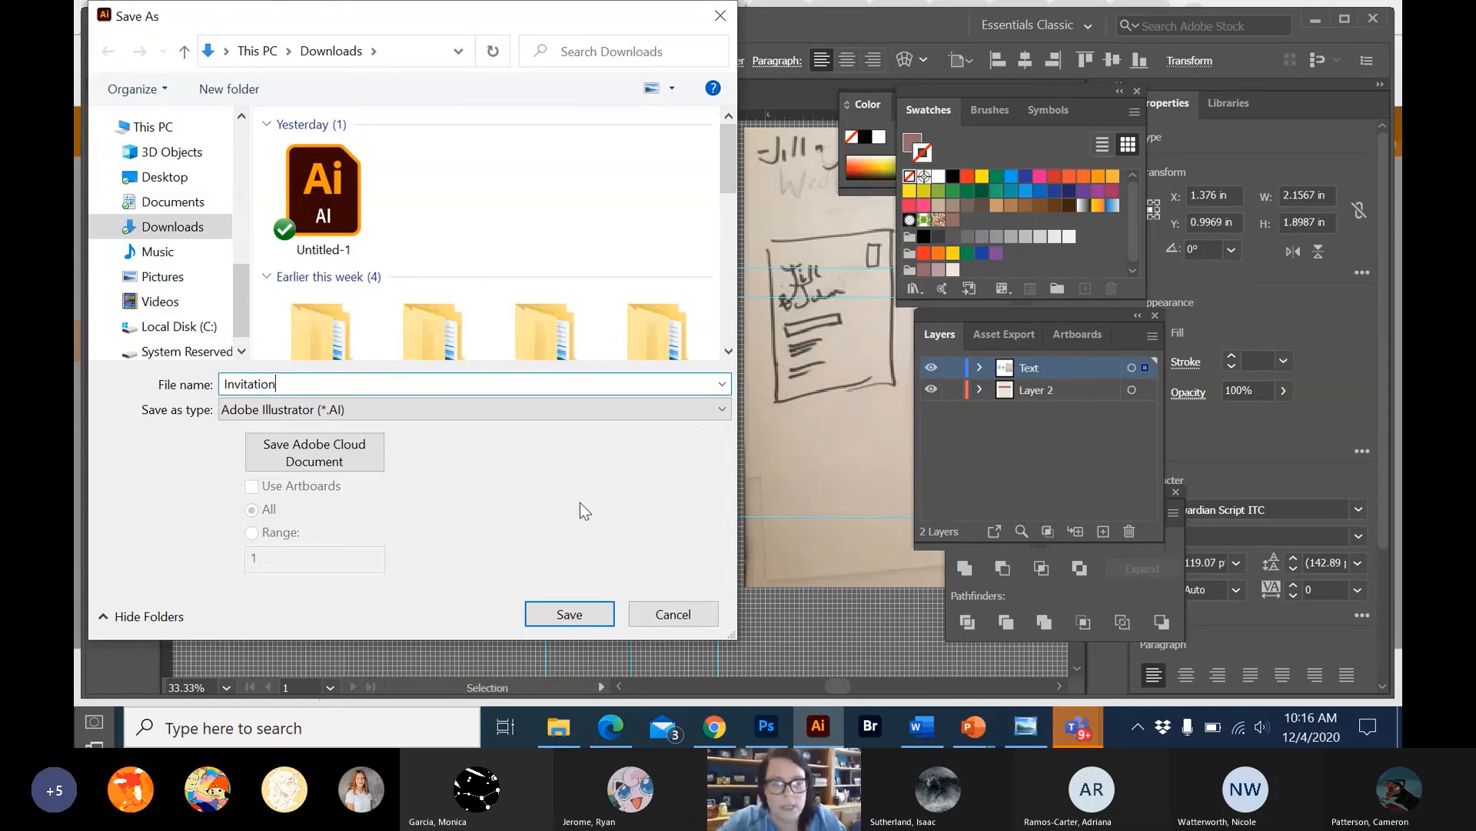
text(-Center)
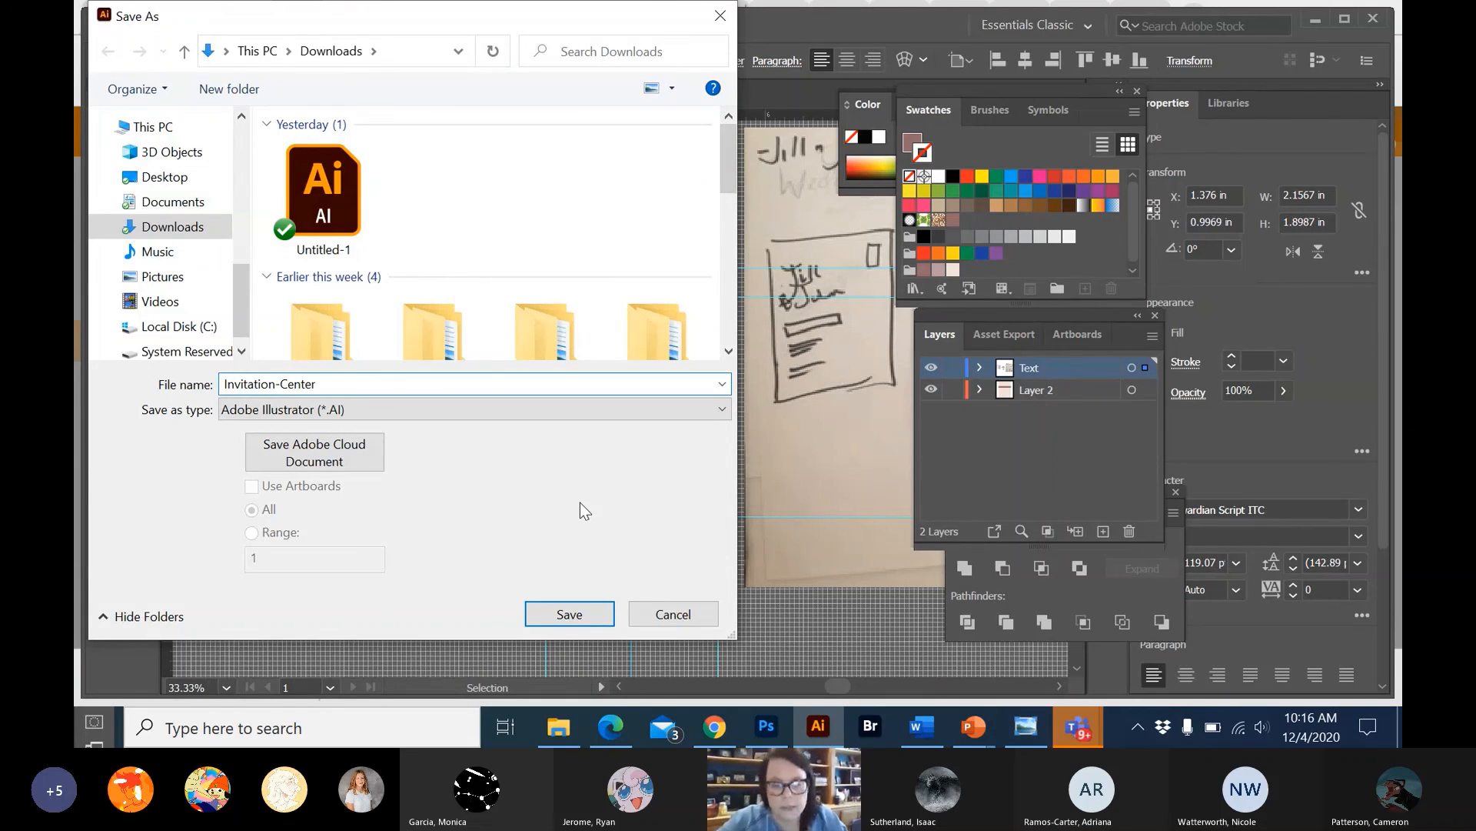
text(-Monica)
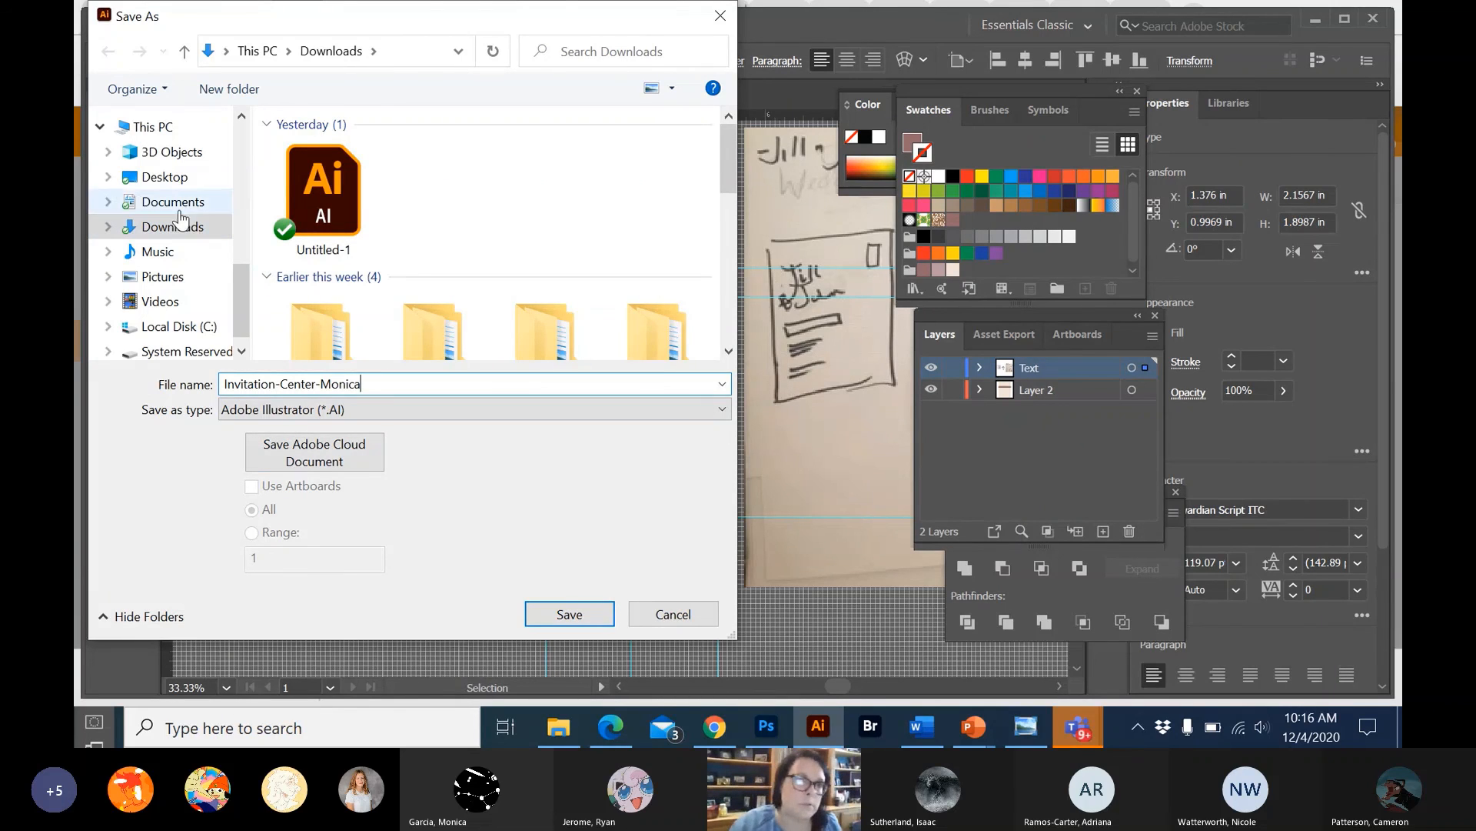
click(164, 176)
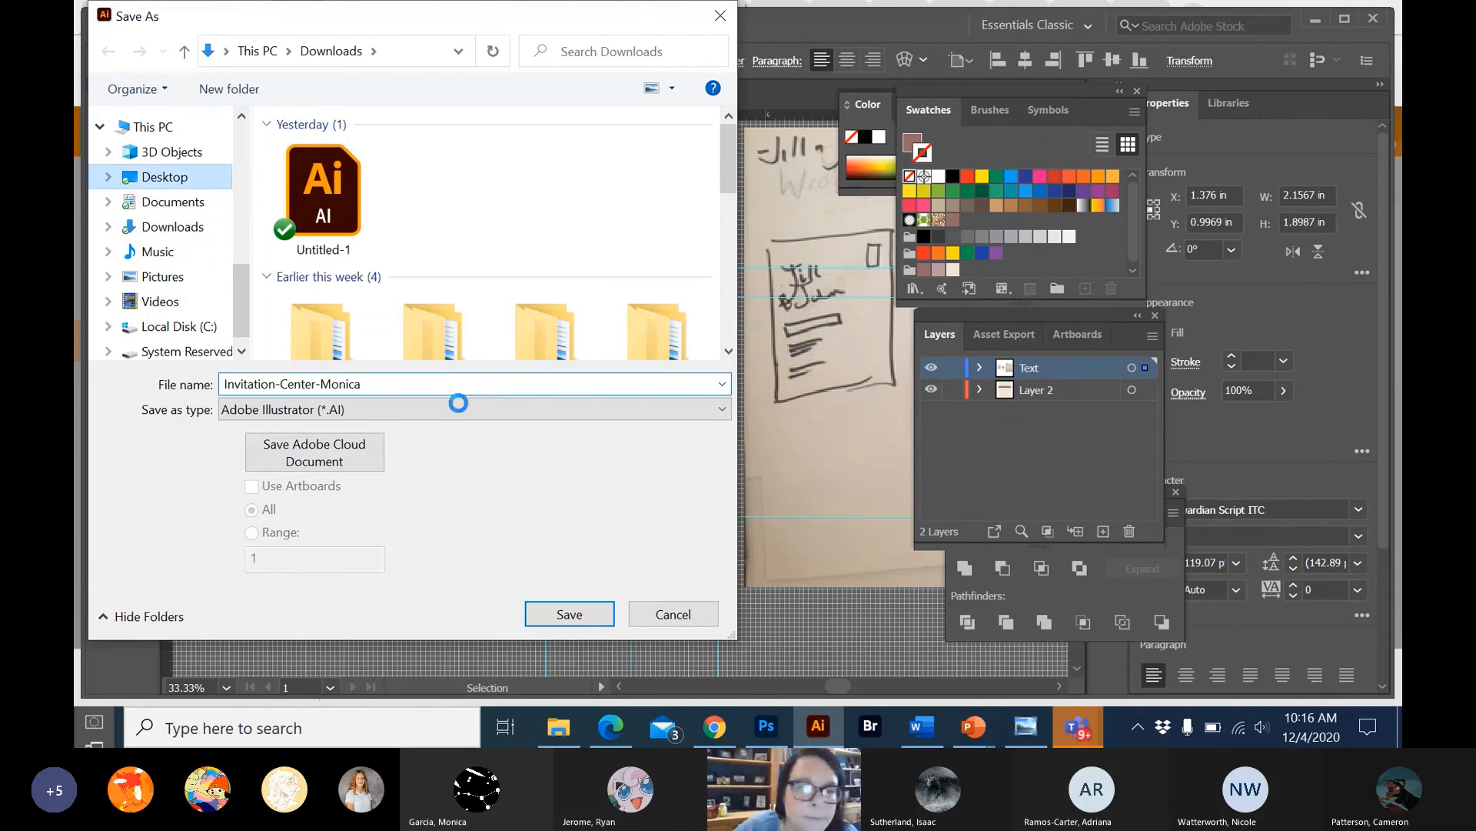
click(562, 613)
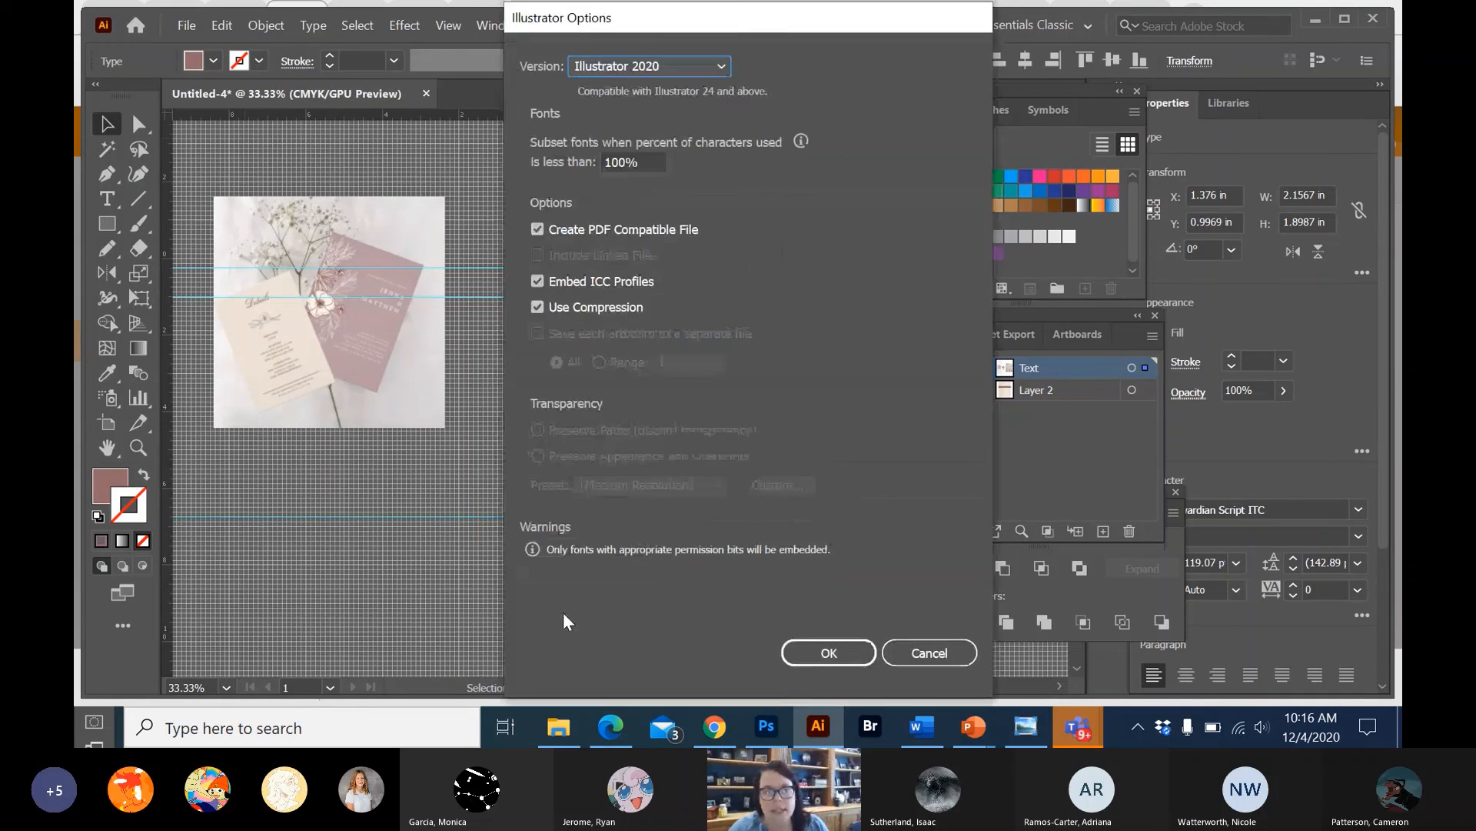
click(826, 655)
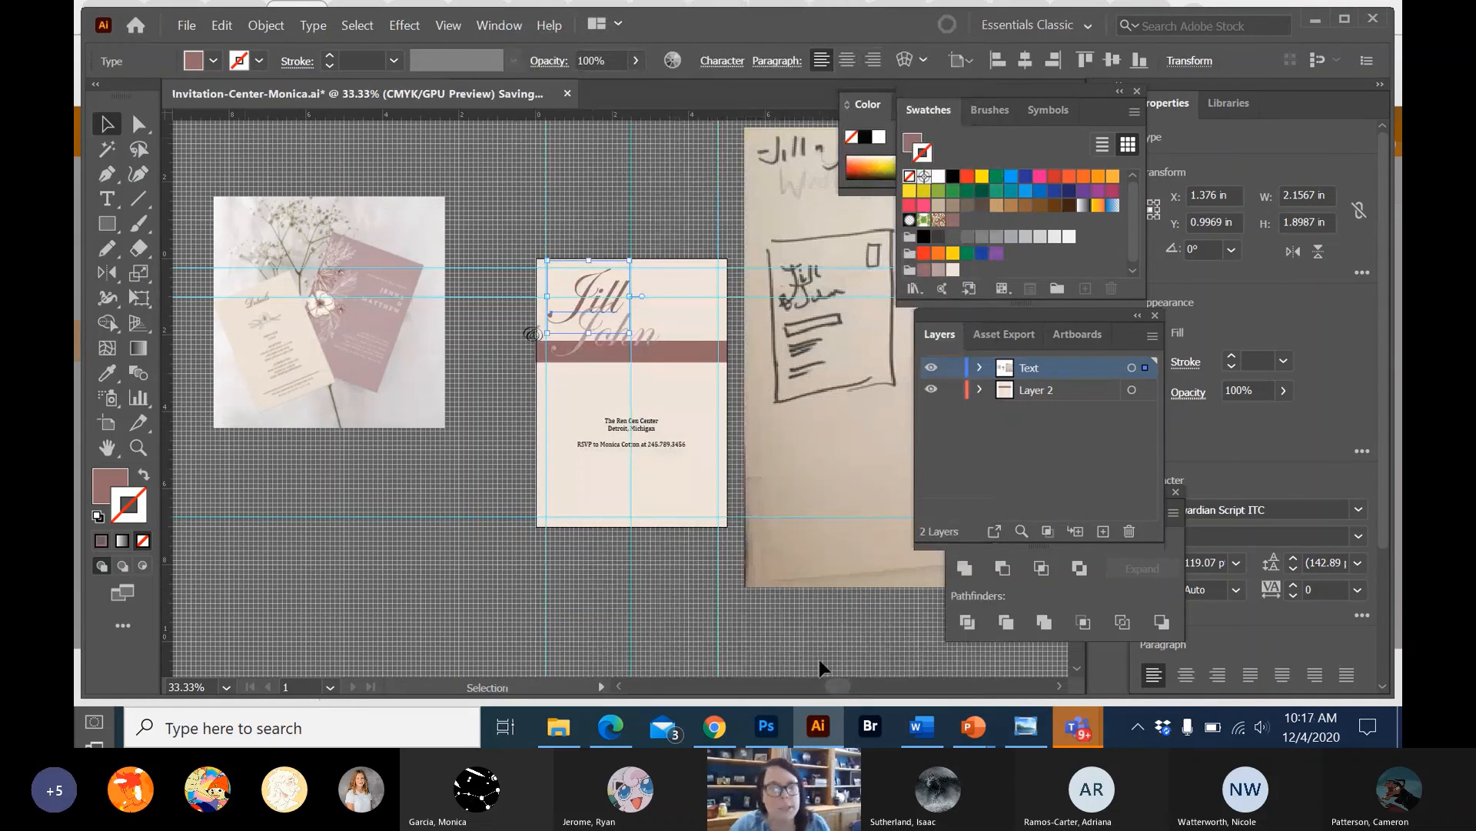